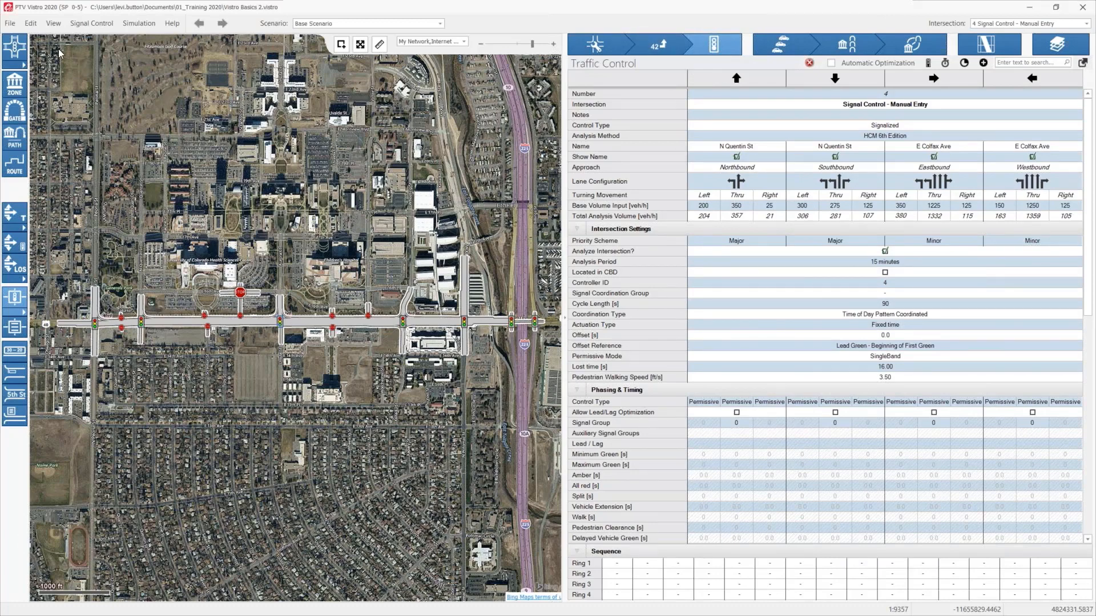
Open the Global Settings and enlarge the dialog so that more of the settings list shows.
left_click(31, 24)
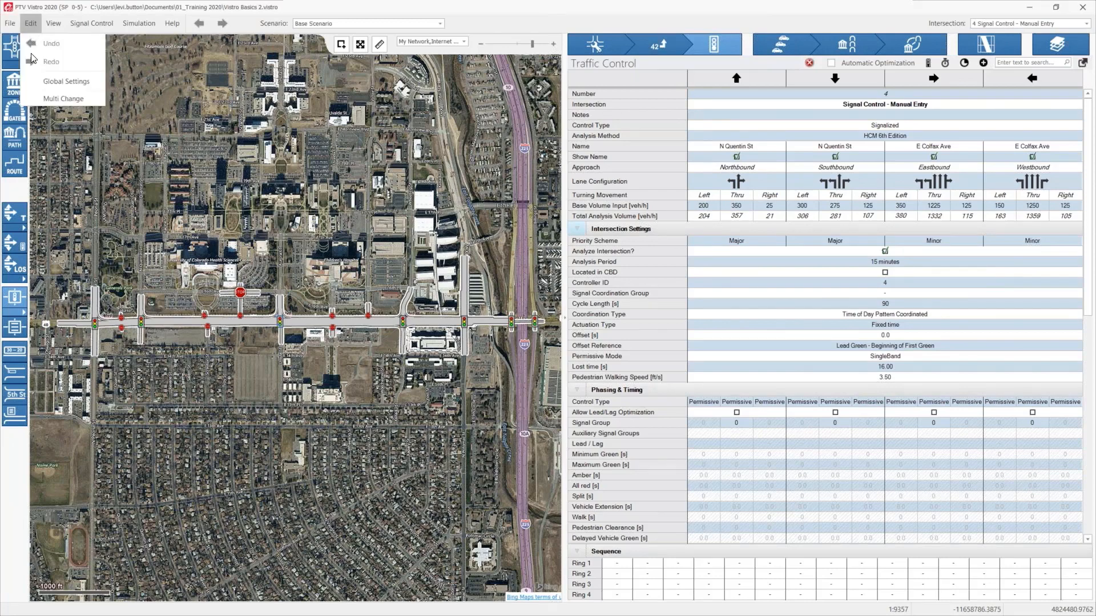
left_click(41, 81)
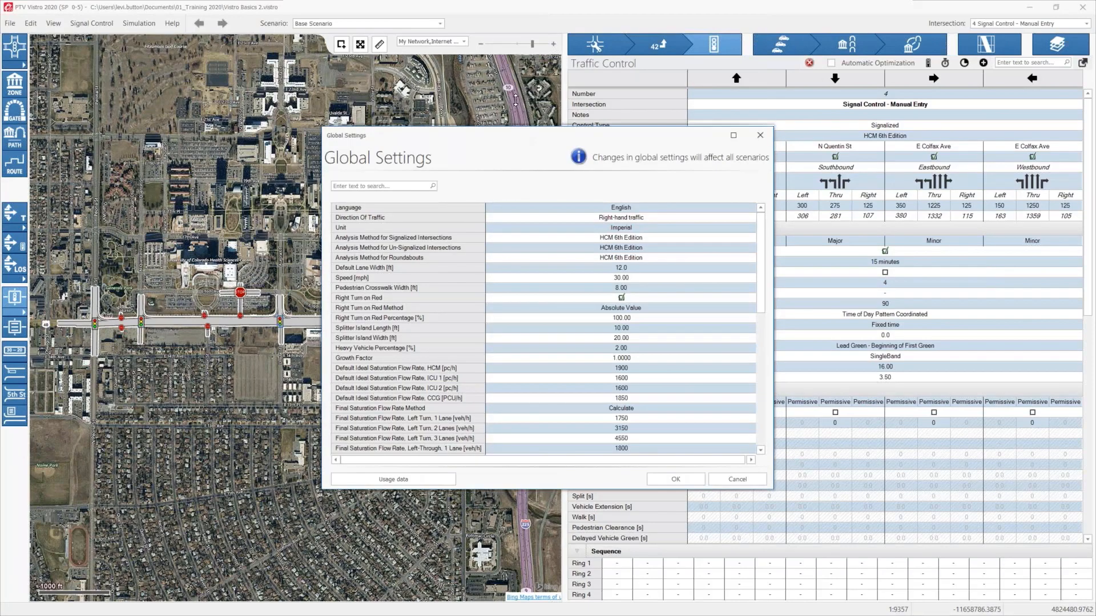
left_click_drag(515, 127, 514, 15)
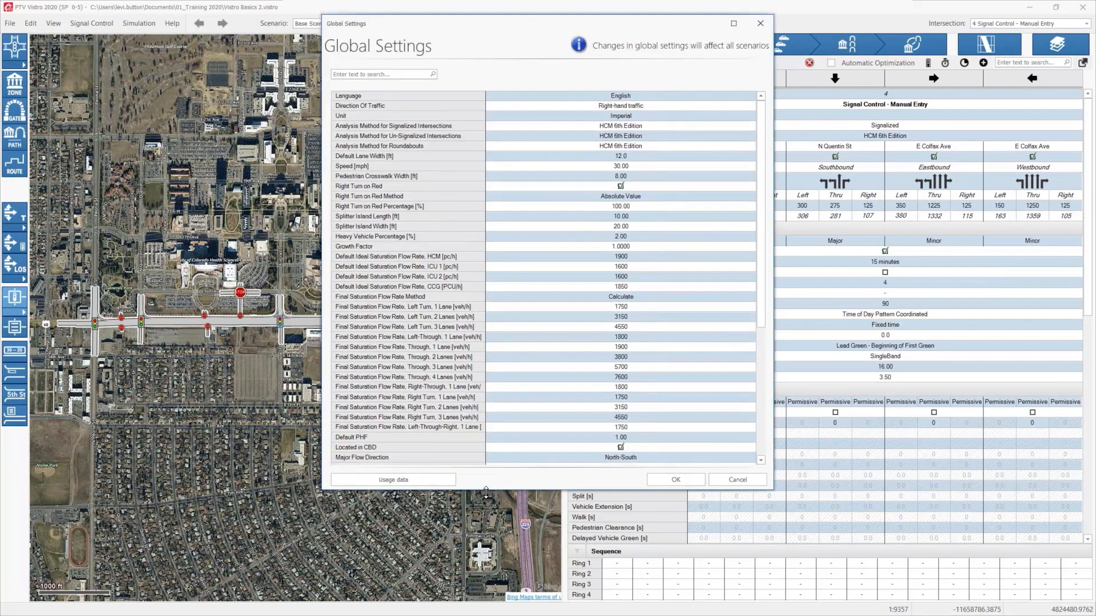
left_click_drag(486, 491, 476, 603)
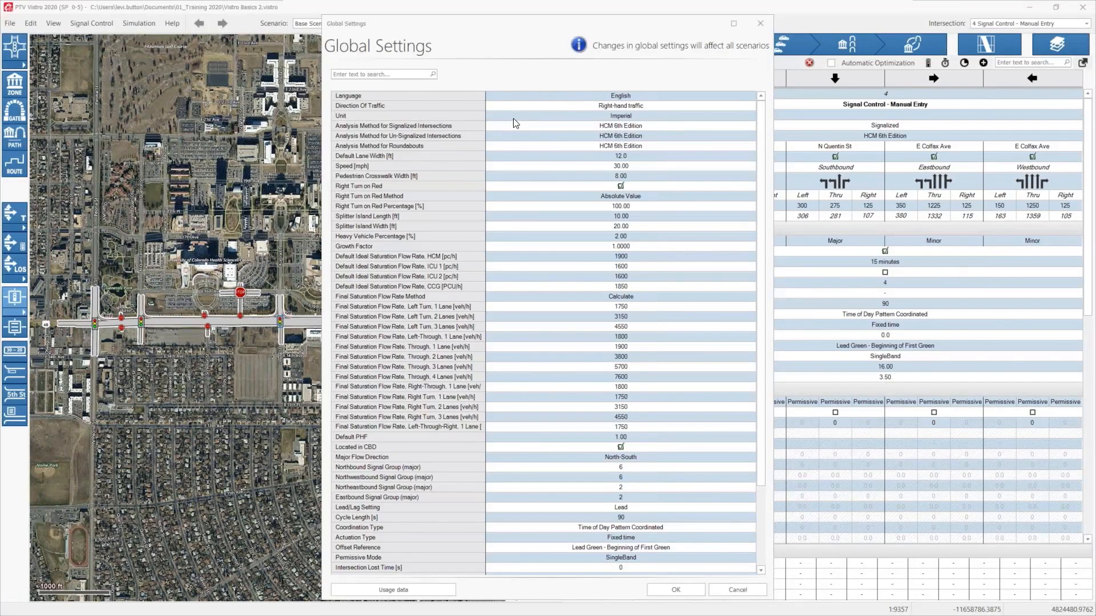
Examine the direction of traffic and unit settings in the Global Settings.
left_click(563, 105)
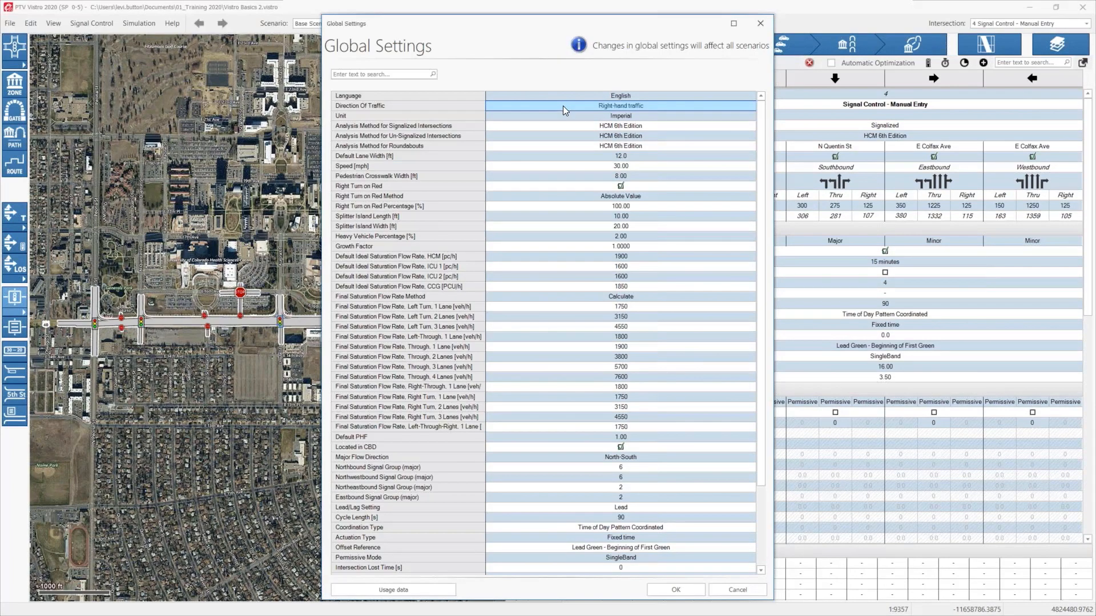
left_click(610, 117)
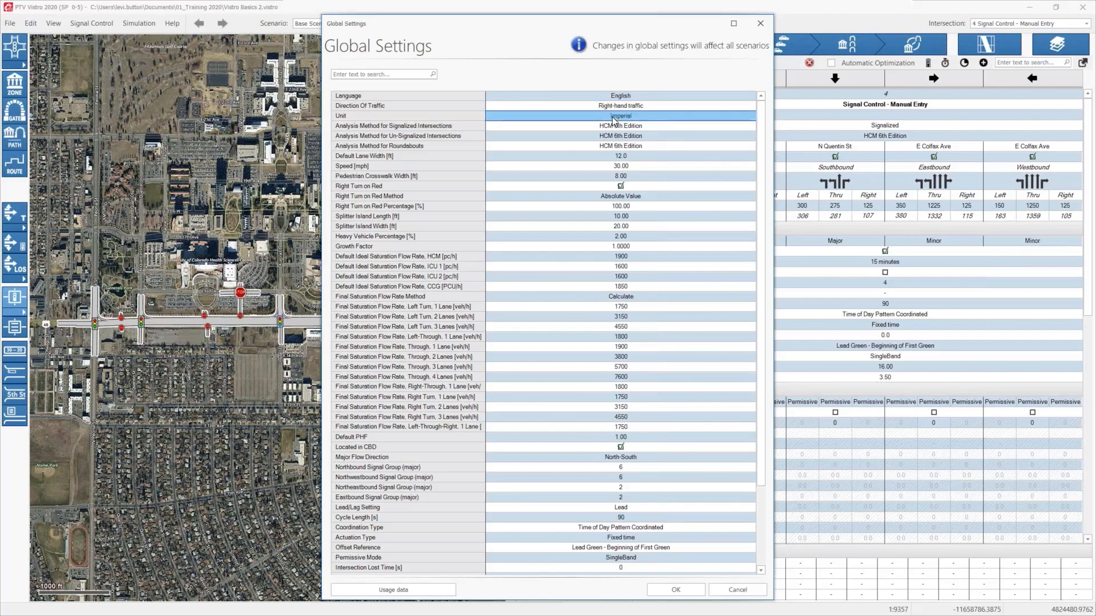
left_click(615, 108)
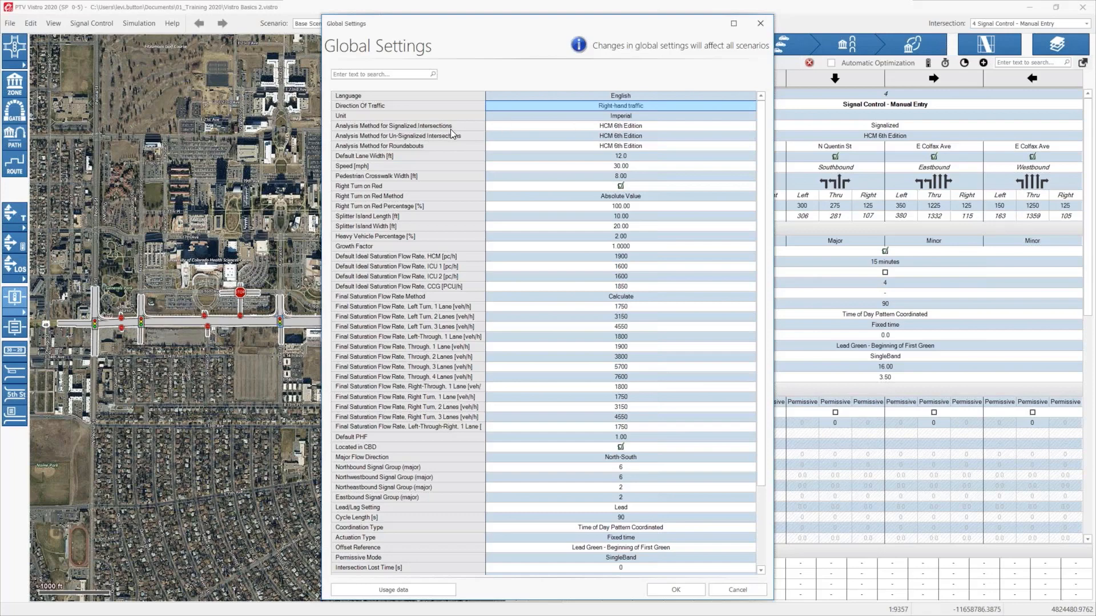
Review the available analysis methods for signalized intersections, roundabouts and un-signalized intersections, keeping HCM 6th Edition for each.
left_click(618, 126)
left_click(618, 127)
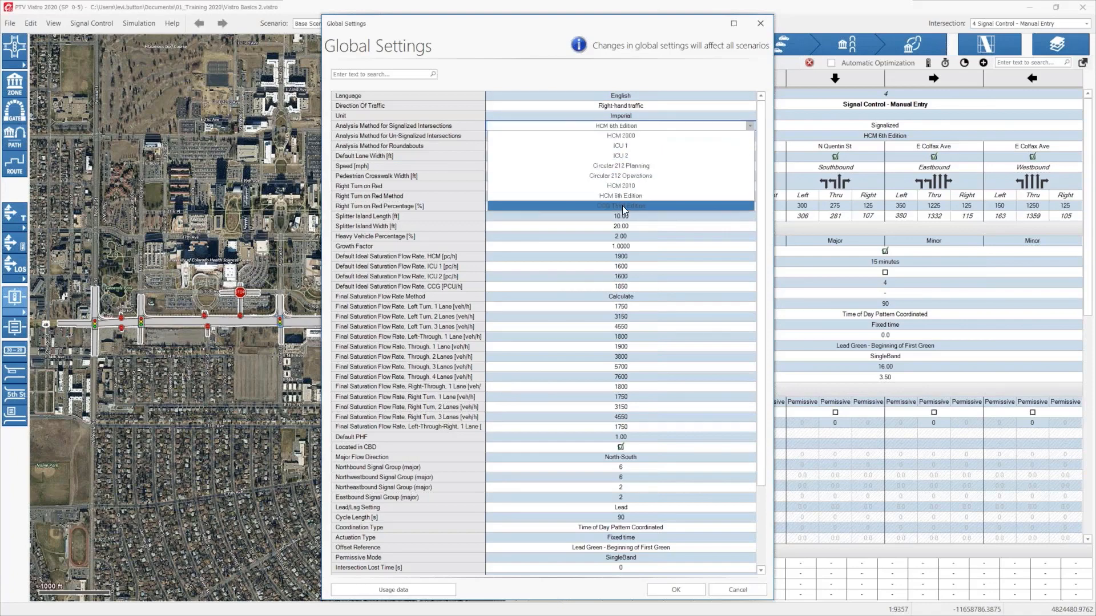
left_click(625, 127)
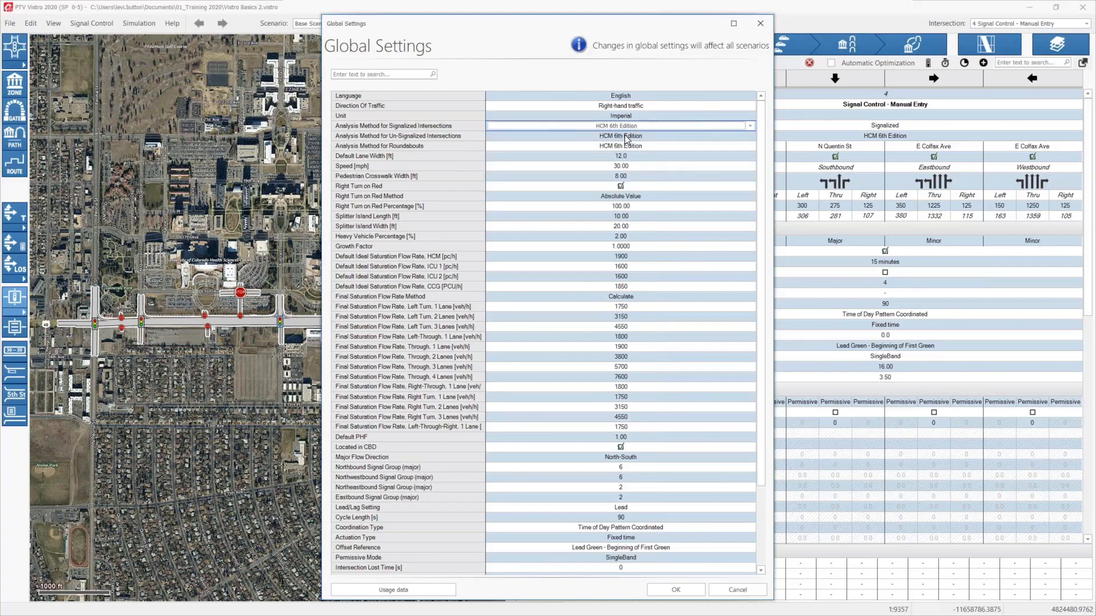
left_click(625, 146)
left_click(625, 145)
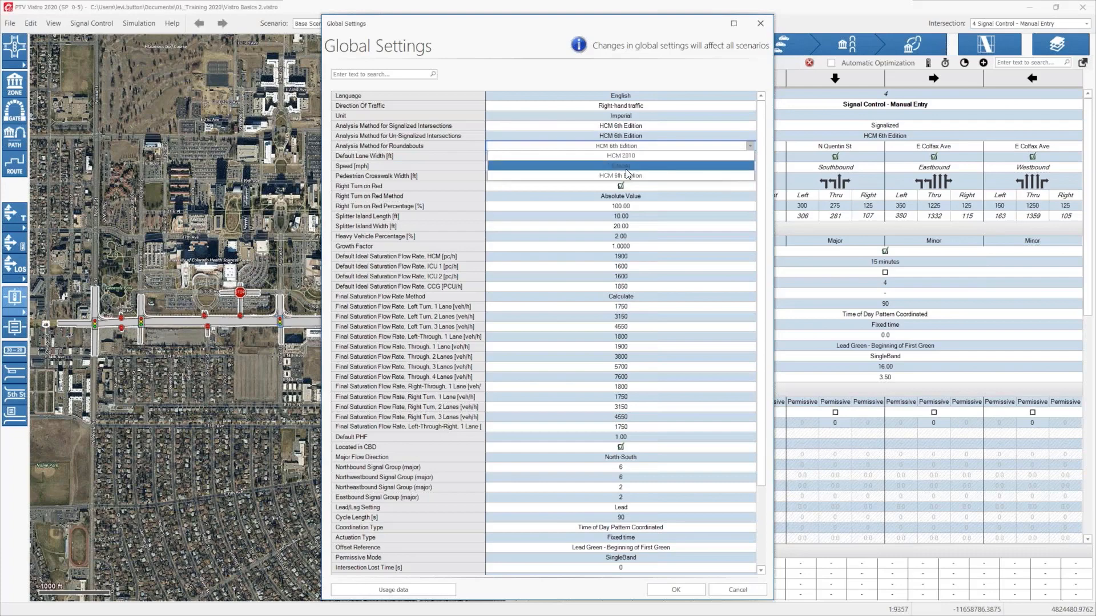
left_click(624, 136)
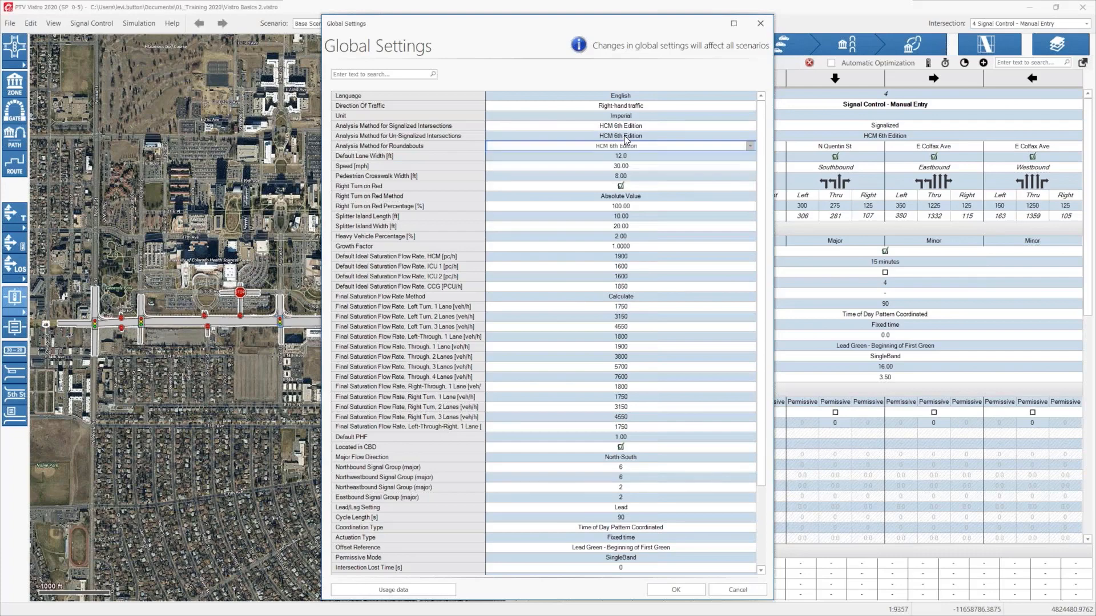
left_click(625, 136)
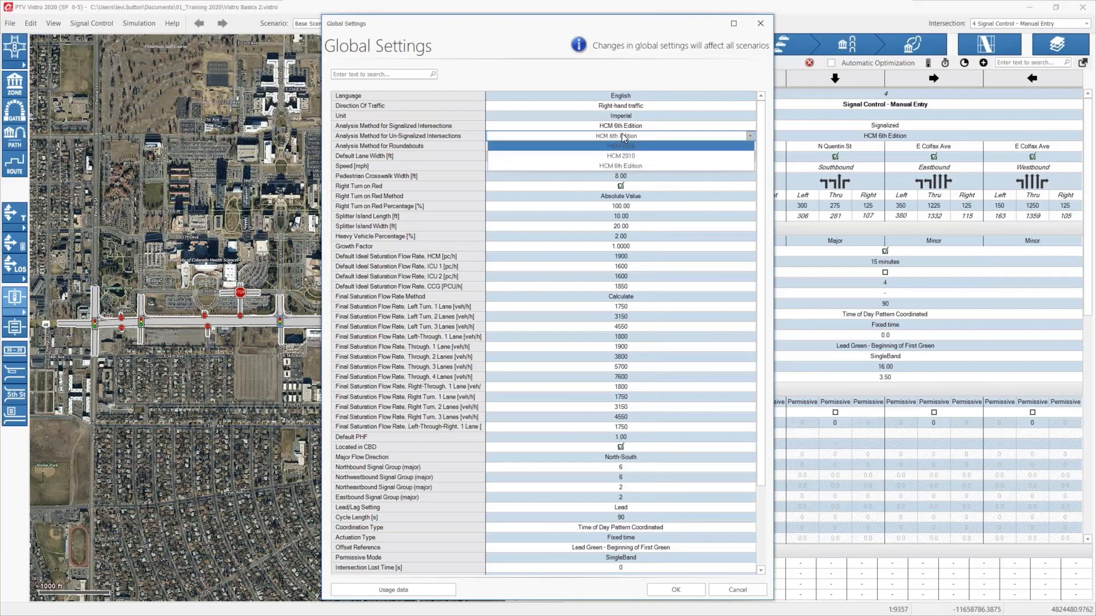
left_click(624, 136)
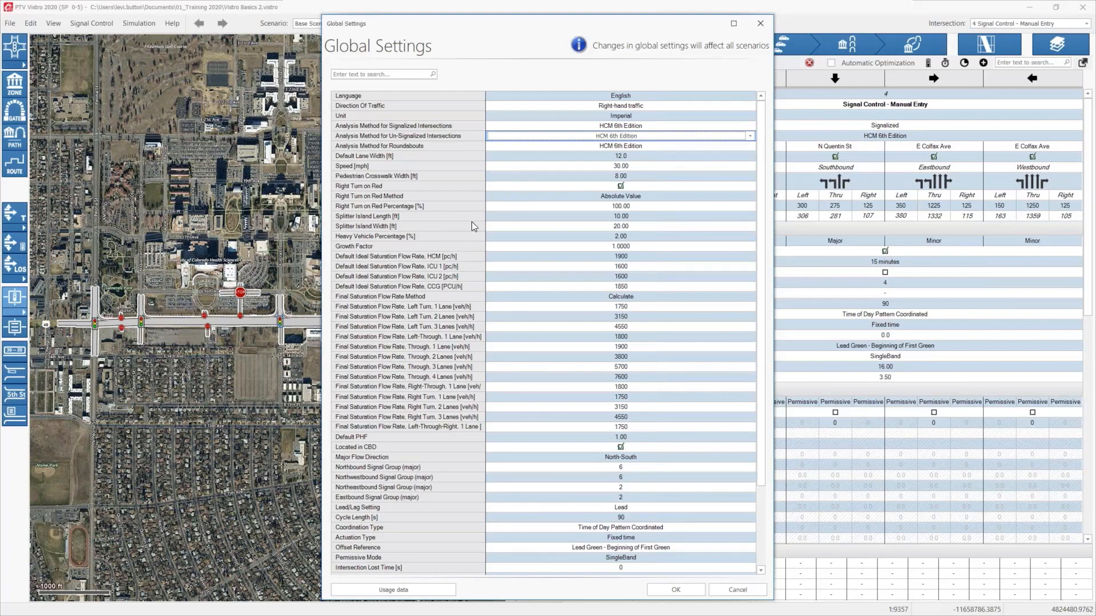
Search the global settings for "CBD" and clear the search.
scroll(403, 182, "down", 2)
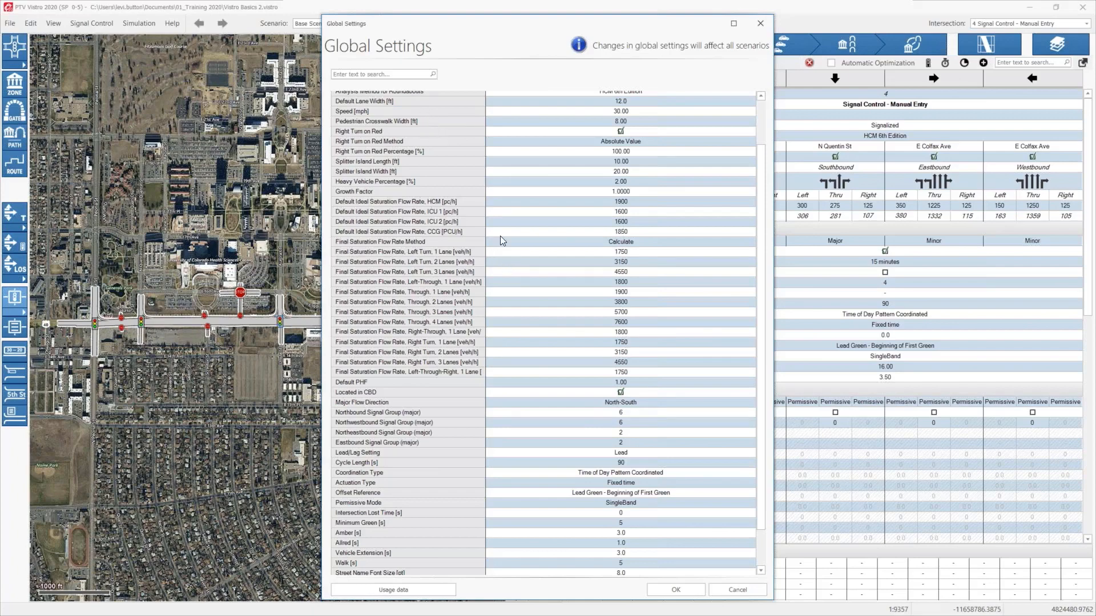
left_click(387, 75)
type("CBD")
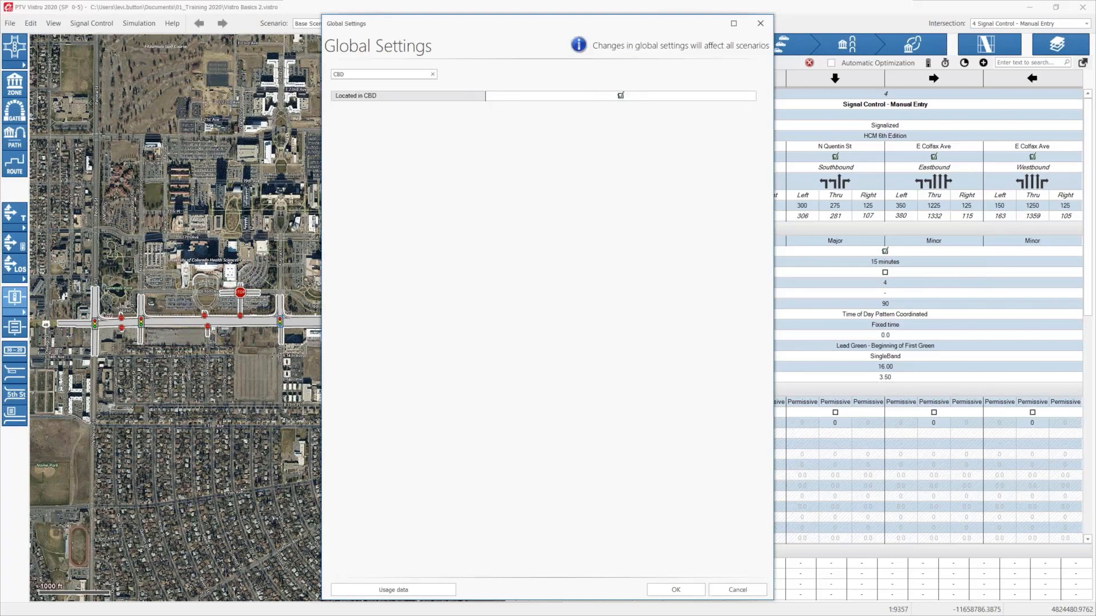
key("ctrl+a")
left_click(433, 74)
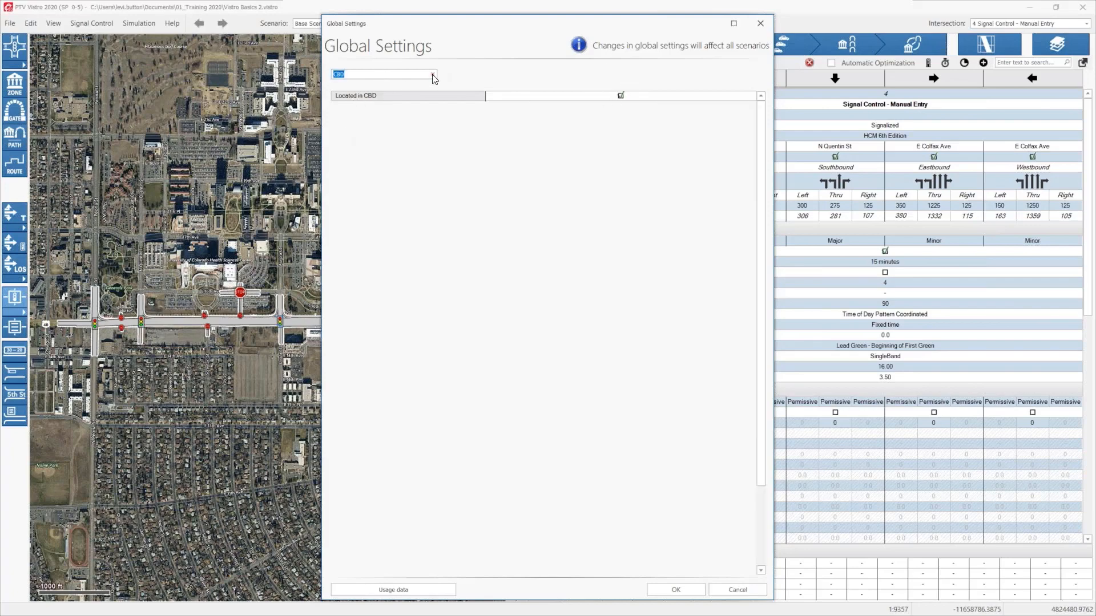
Review the options for approach directions, keeping Prefer main directions, and move the dialog to uncover the Traffic Control table.
scroll(504, 170, "down", 3)
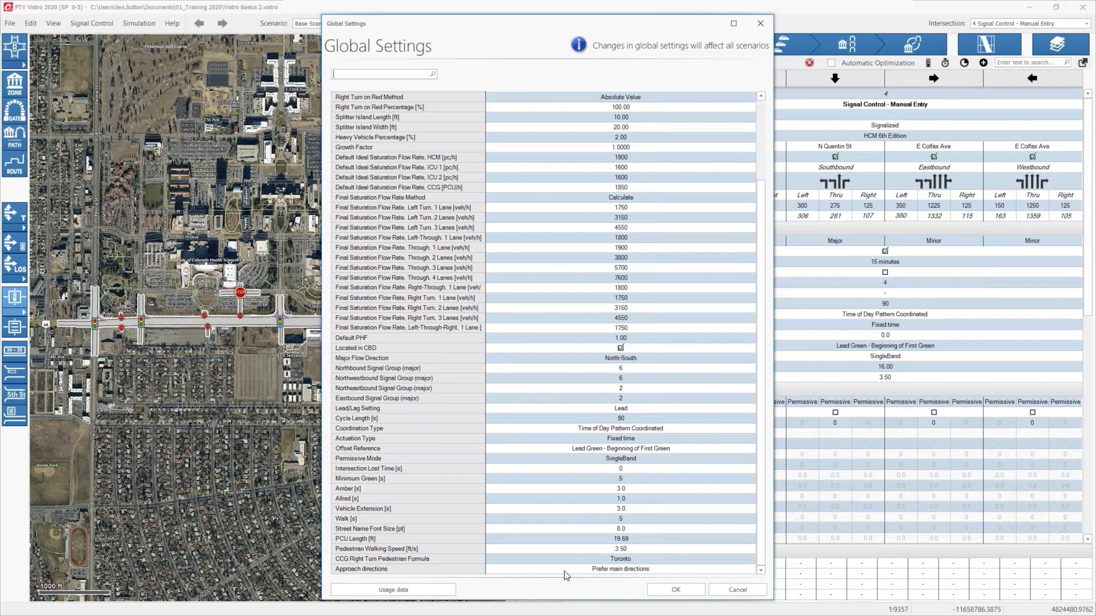
left_click(617, 571)
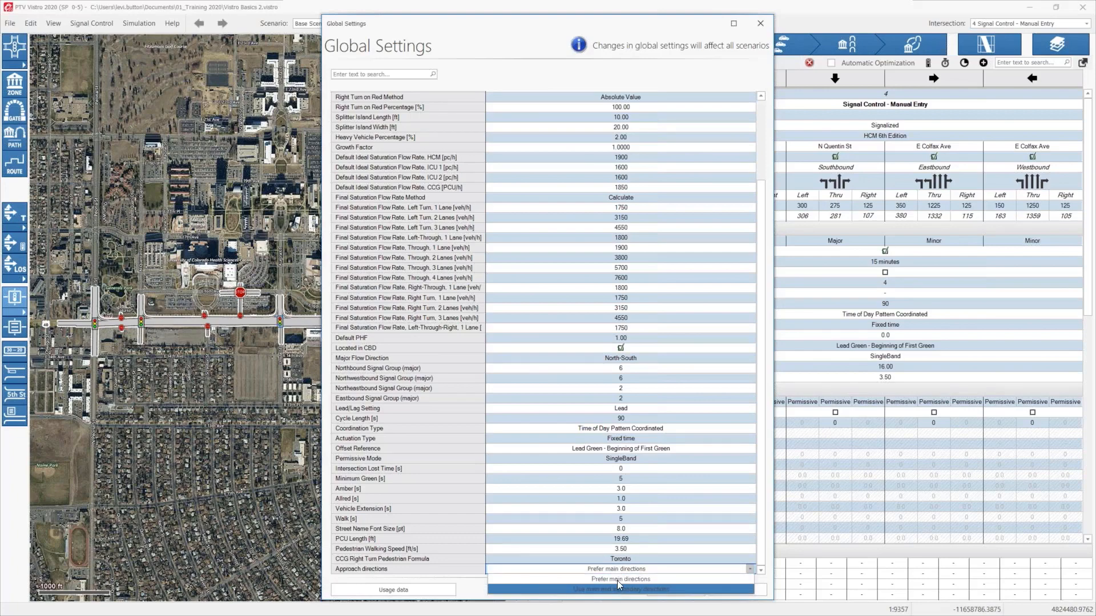
left_click(618, 579)
left_click_drag(604, 29, 377, 20)
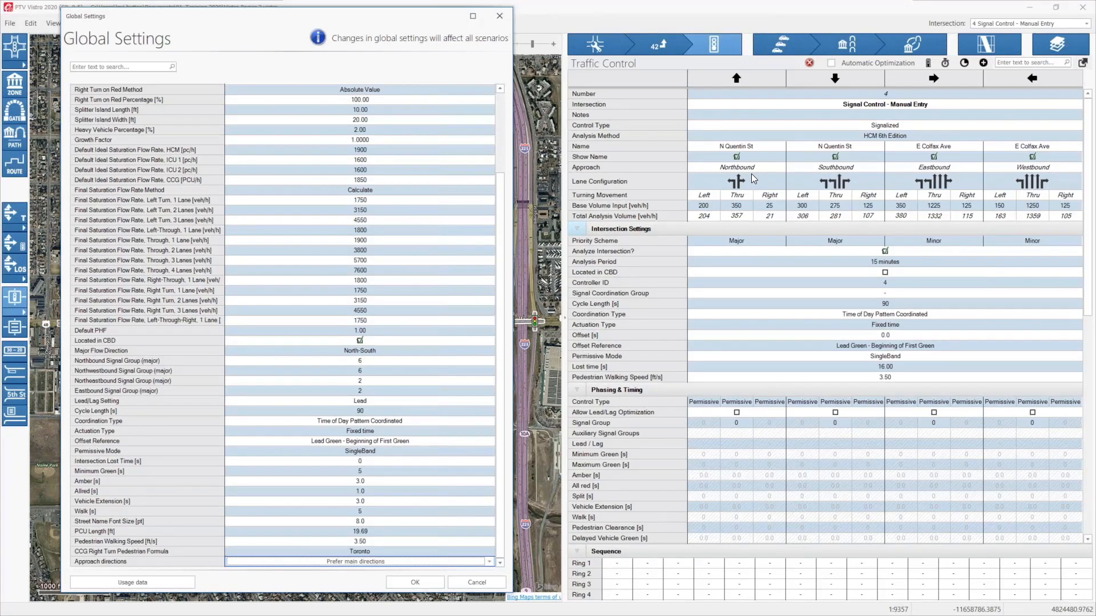
scroll(318, 496, "up", 2)
scroll(358, 506, "down", 2)
left_click(355, 561)
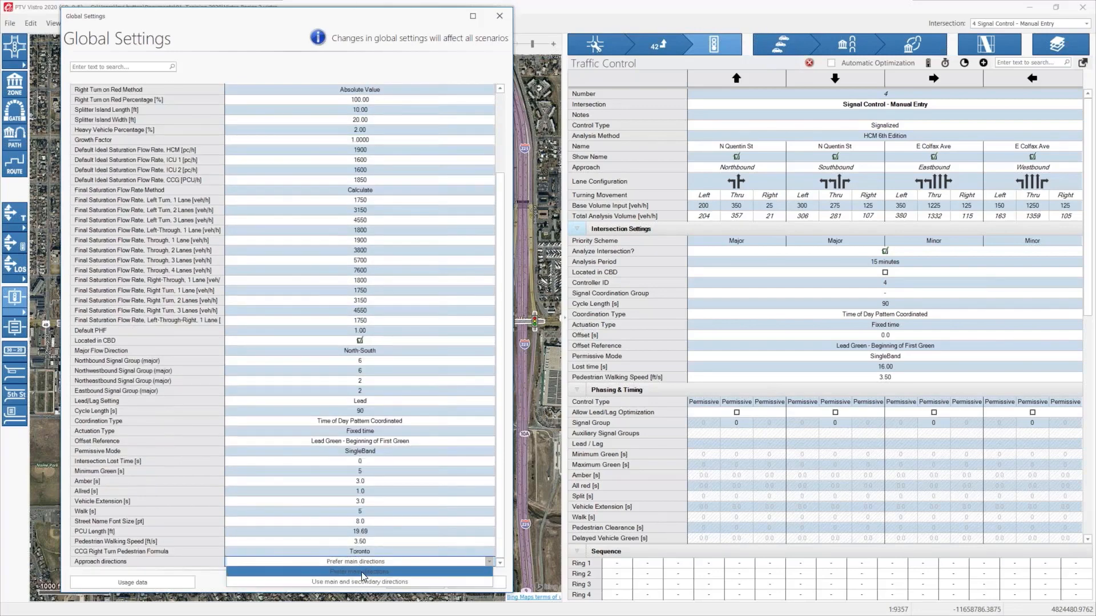
left_click(360, 572)
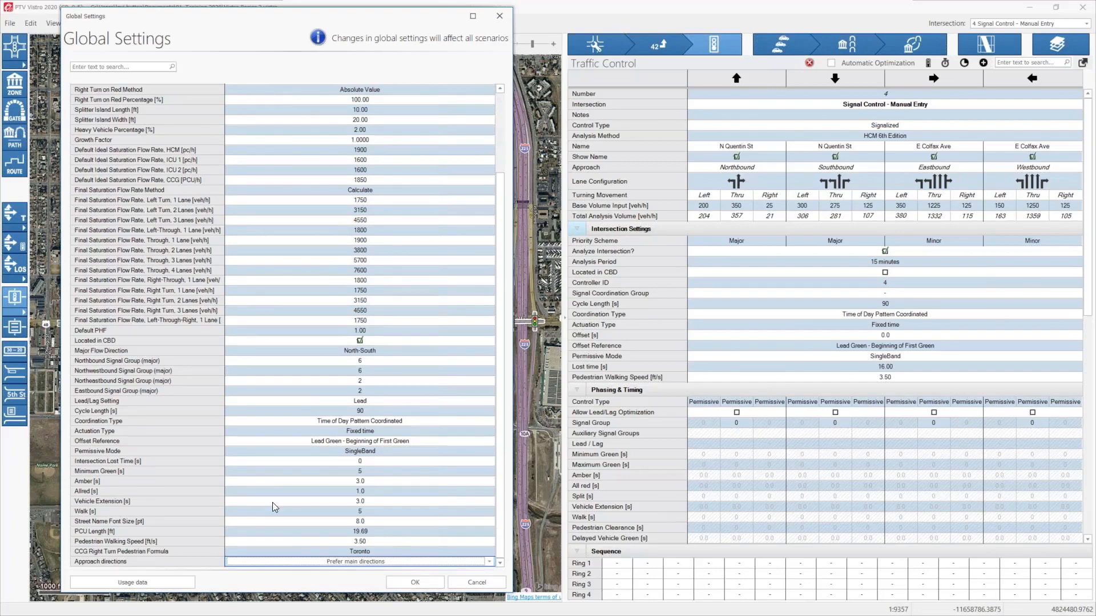
Look through the whole list of global settings and close the dialog without saving.
scroll(310, 521, "up", 5)
scroll(320, 456, "down", 3)
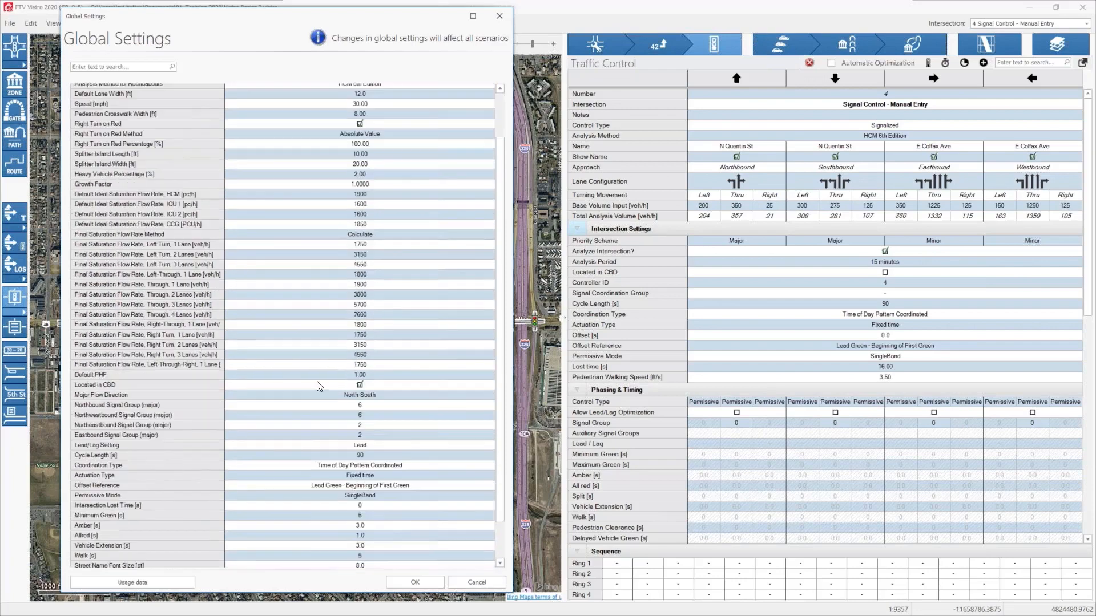
scroll(330, 386, "up", 2)
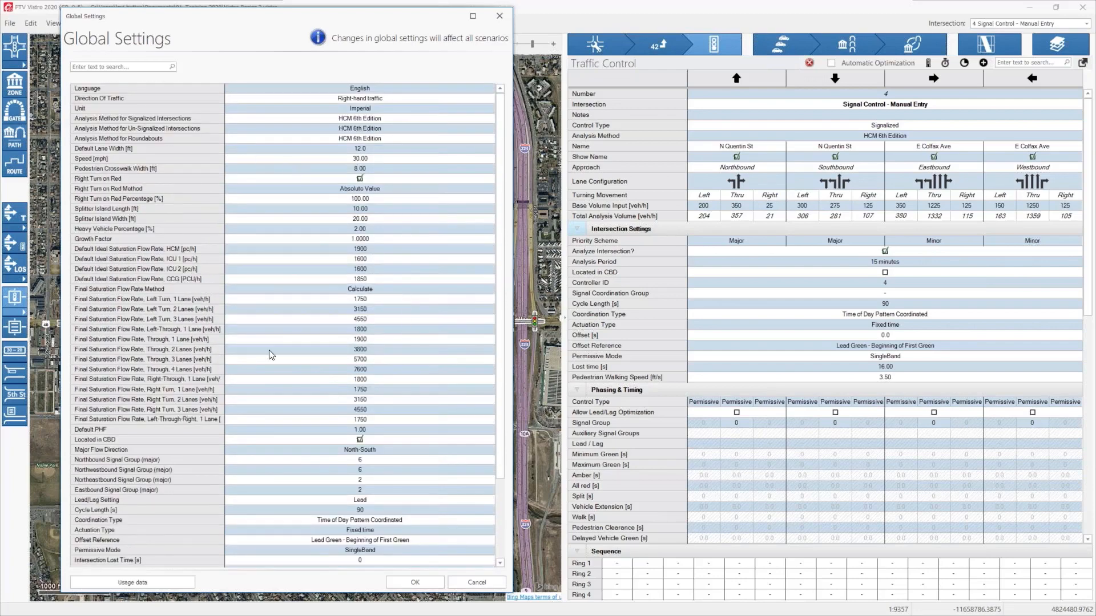
scroll(268, 353, "down", 4)
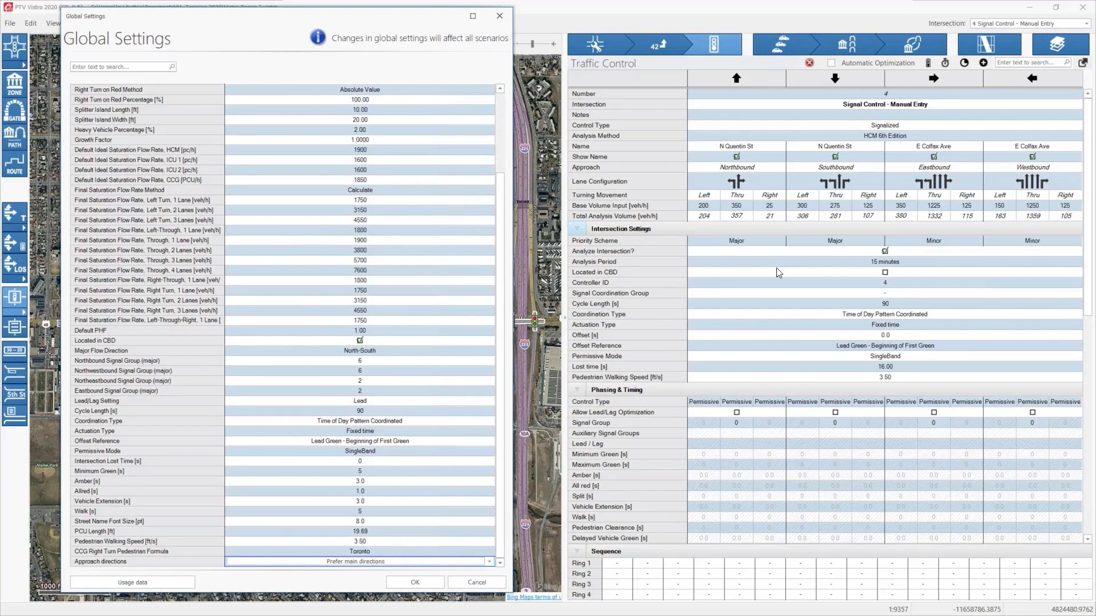
left_click(465, 586)
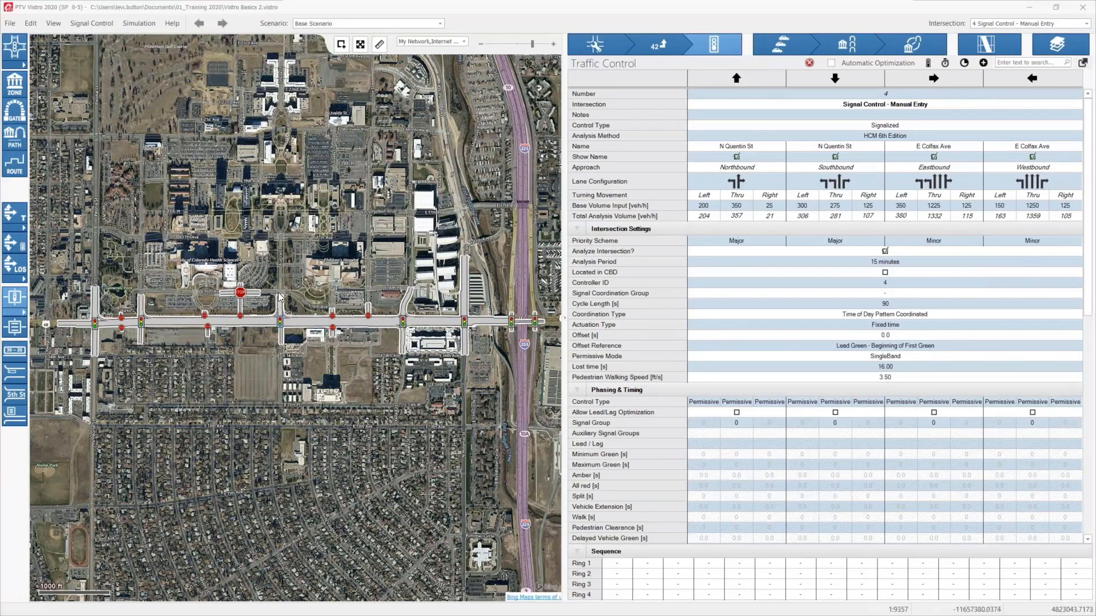
Zoom the map to the N Quentin St and E Colfax Ave intersection and review its setup, volumes and traffic control tables.
left_click(280, 321)
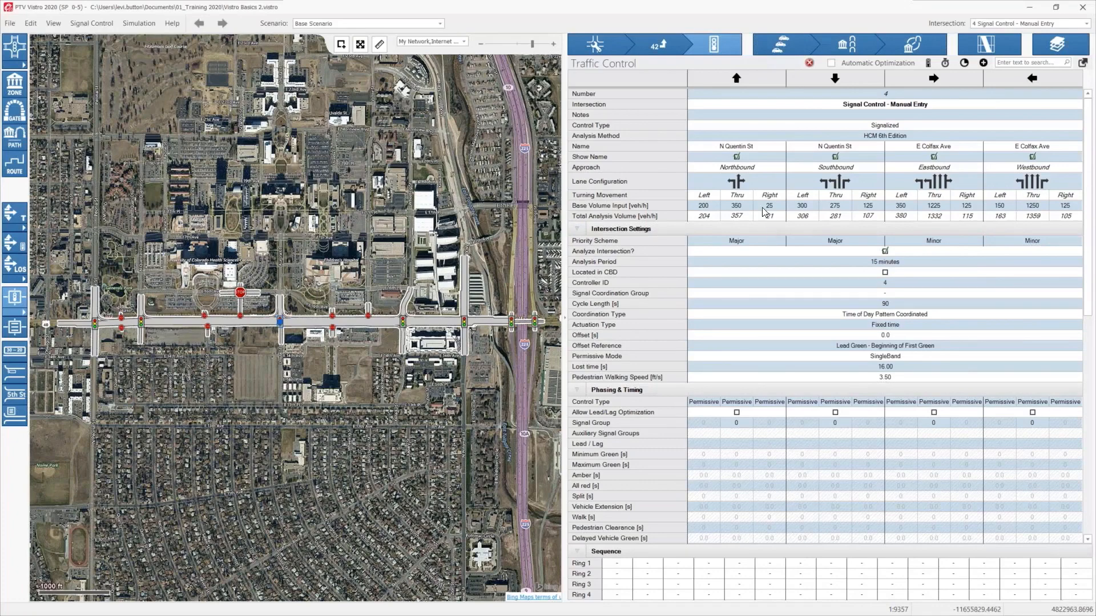
left_click(611, 54)
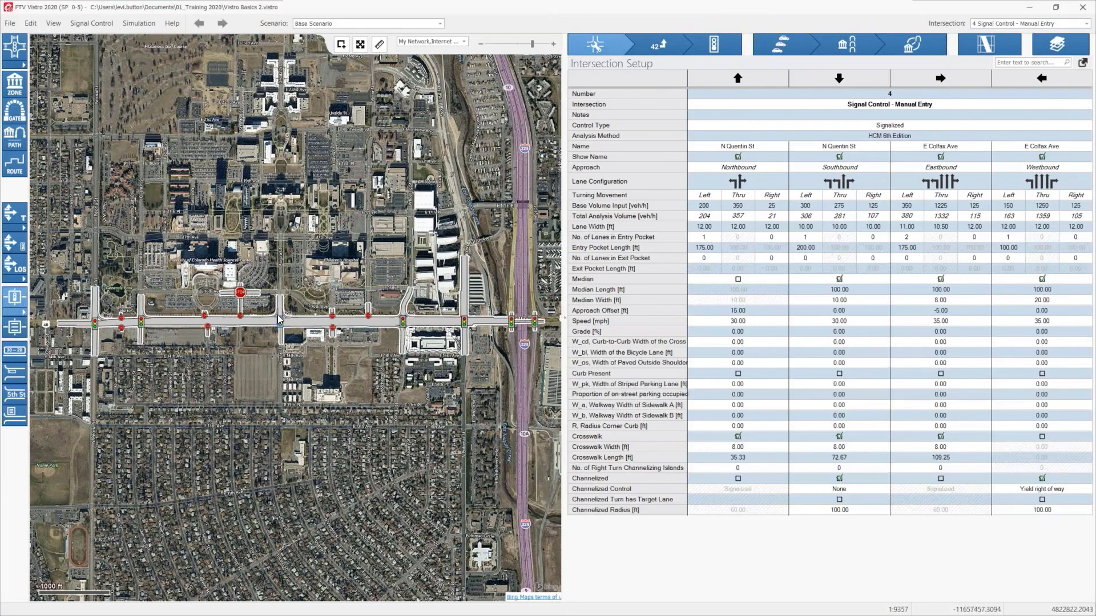
left_click(341, 44)
left_click_drag(254, 288, 314, 361)
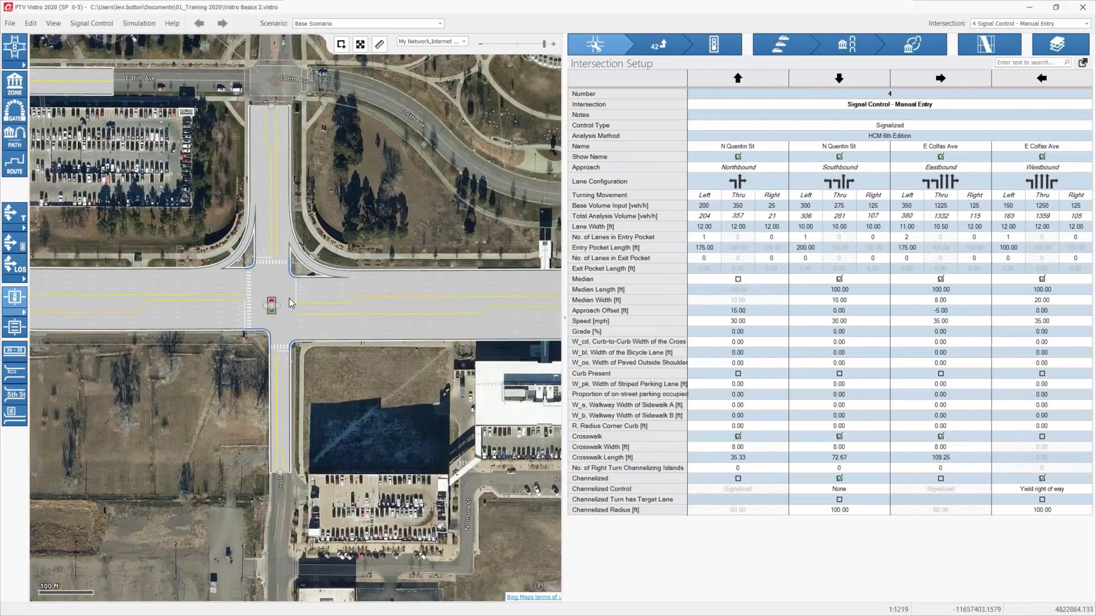
left_click(670, 44)
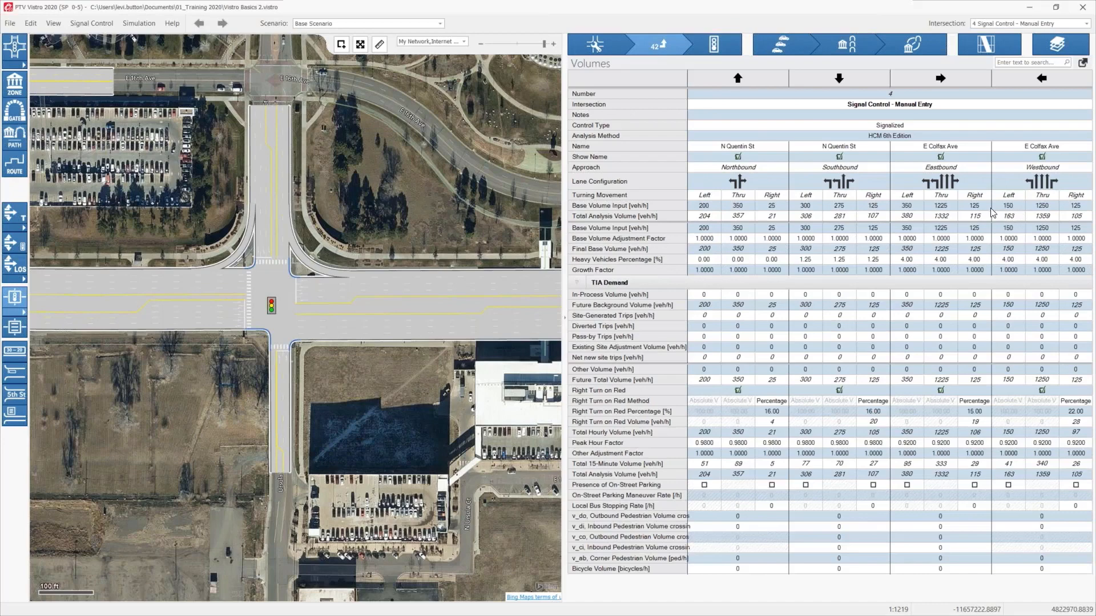
left_click(724, 51)
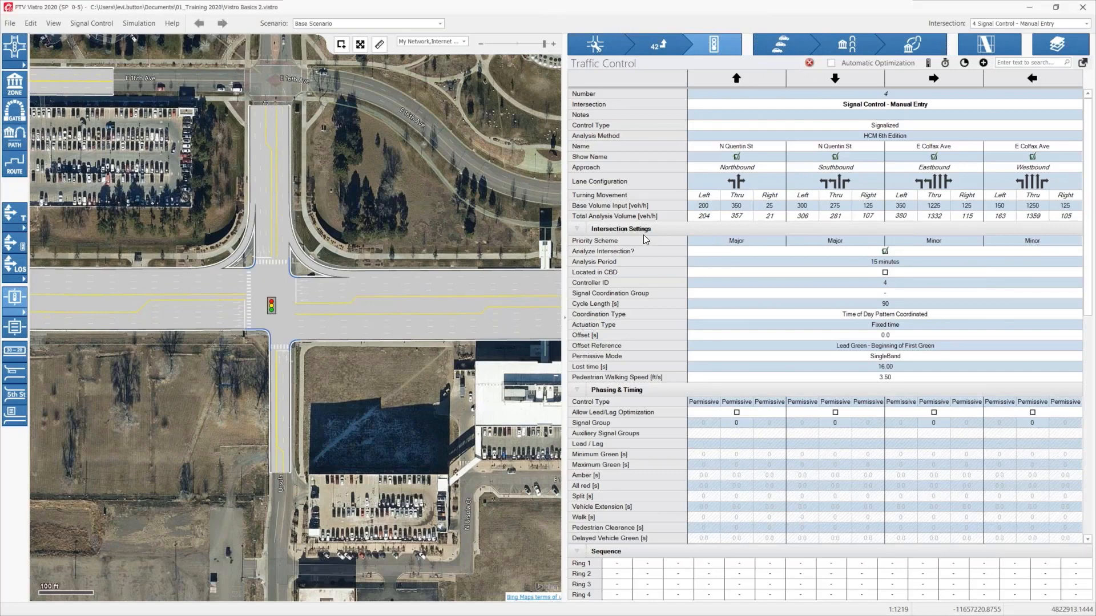
Check the major flow direction in the Global Settings and close the dialog without changes.
left_click(31, 23)
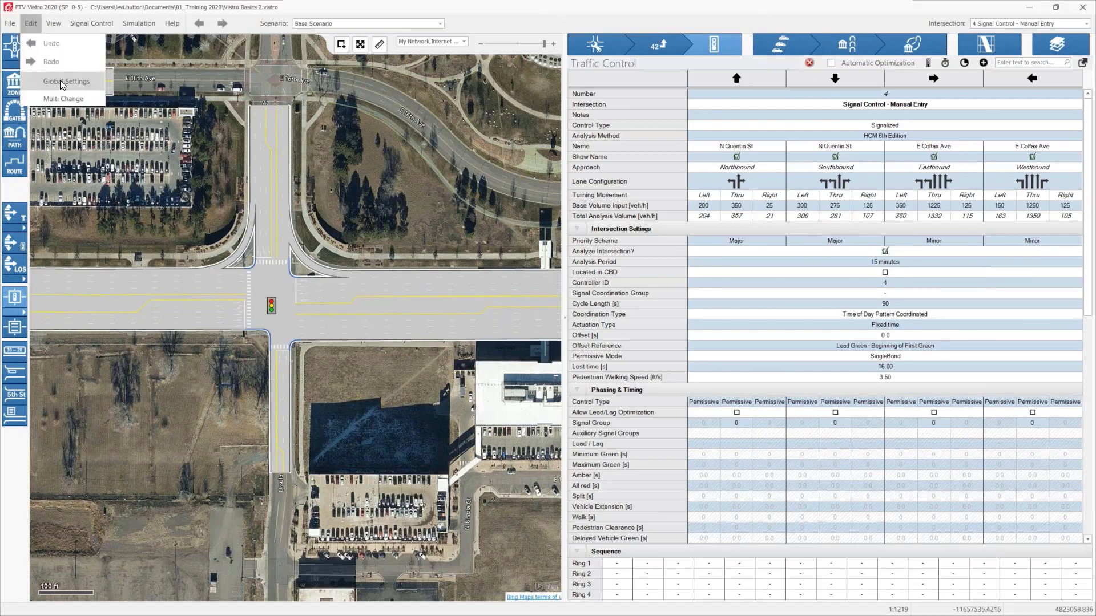
left_click(60, 80)
scroll(560, 404, "down", 7)
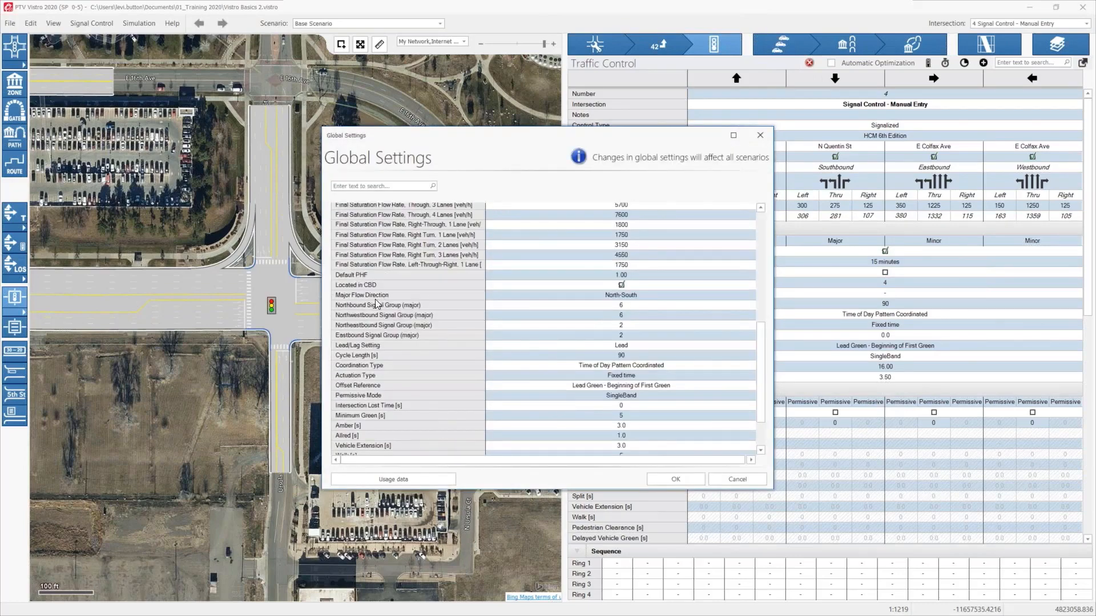
left_click(740, 484)
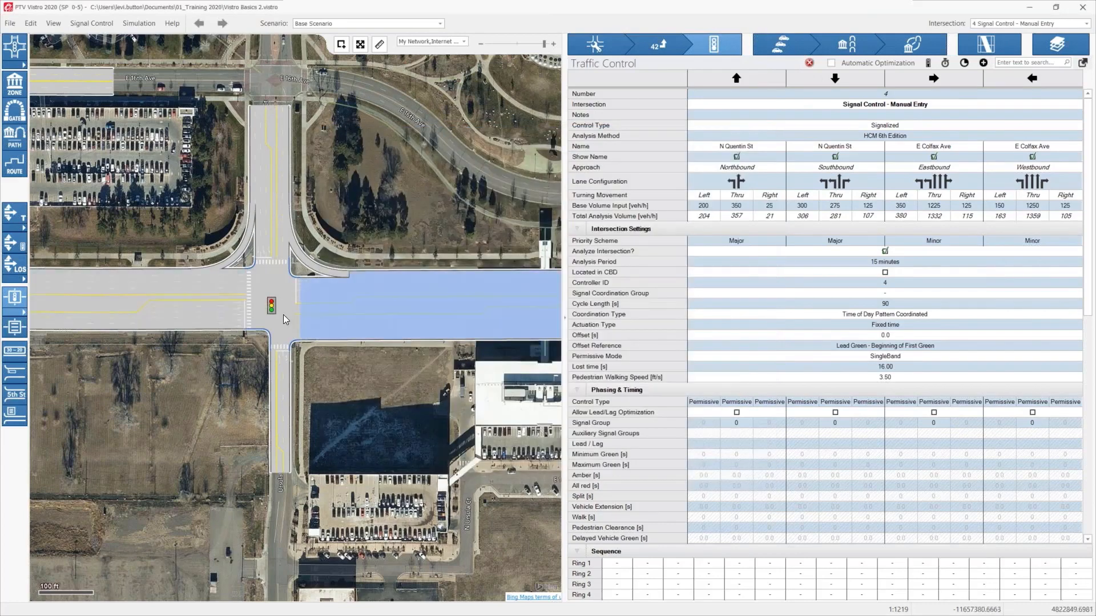
Set the priority scheme to Minor for both N Quentin St approaches and Major for both E Colfax Ave approaches.
left_click(726, 243)
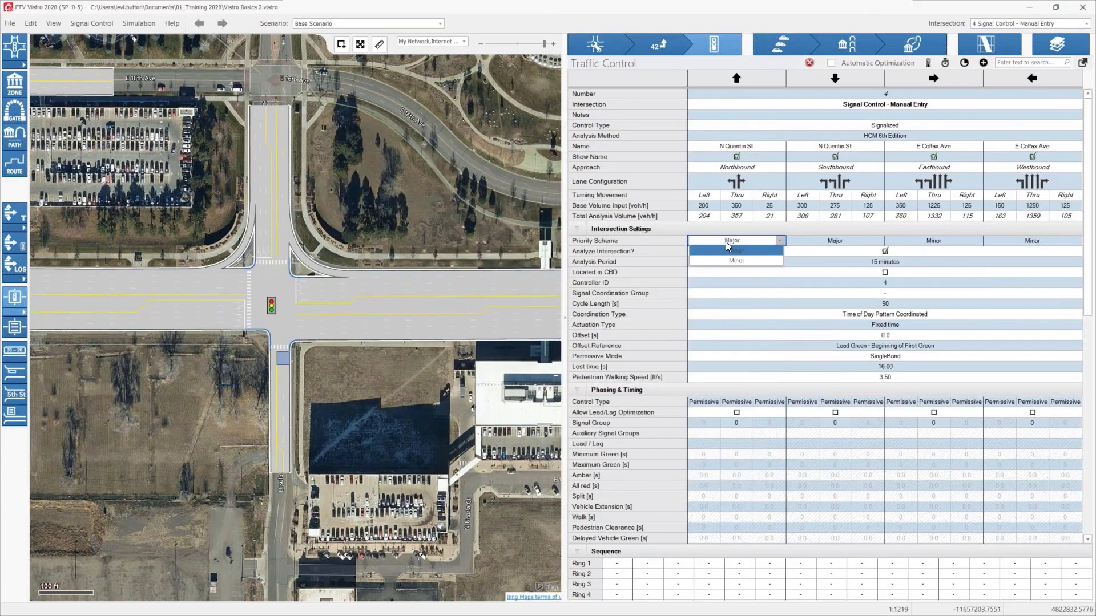
left_click(728, 245)
left_click(736, 261)
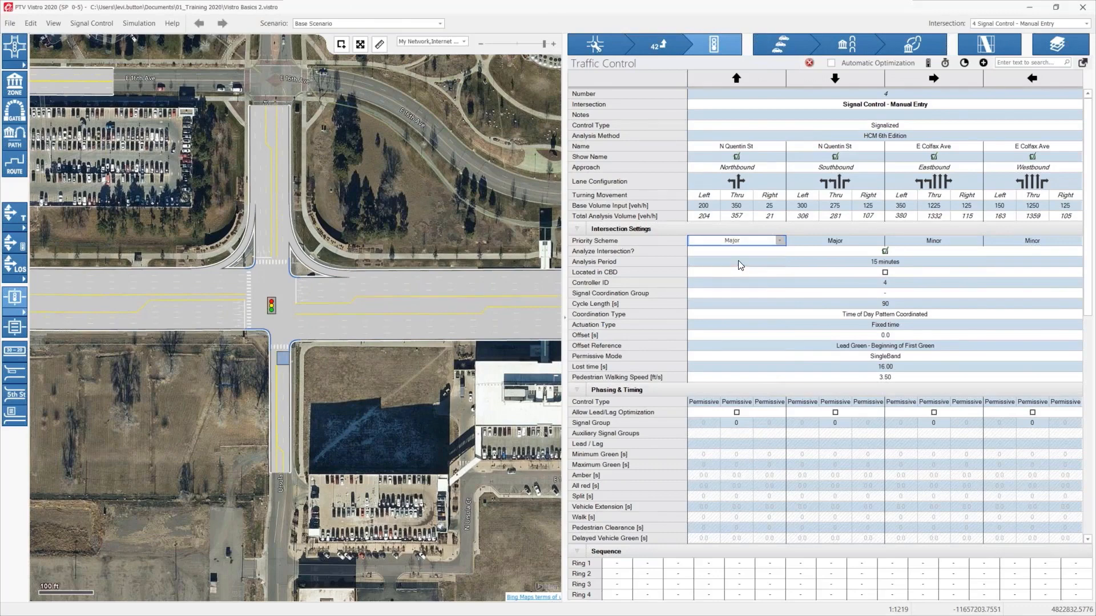
left_click(820, 246)
left_click(820, 245)
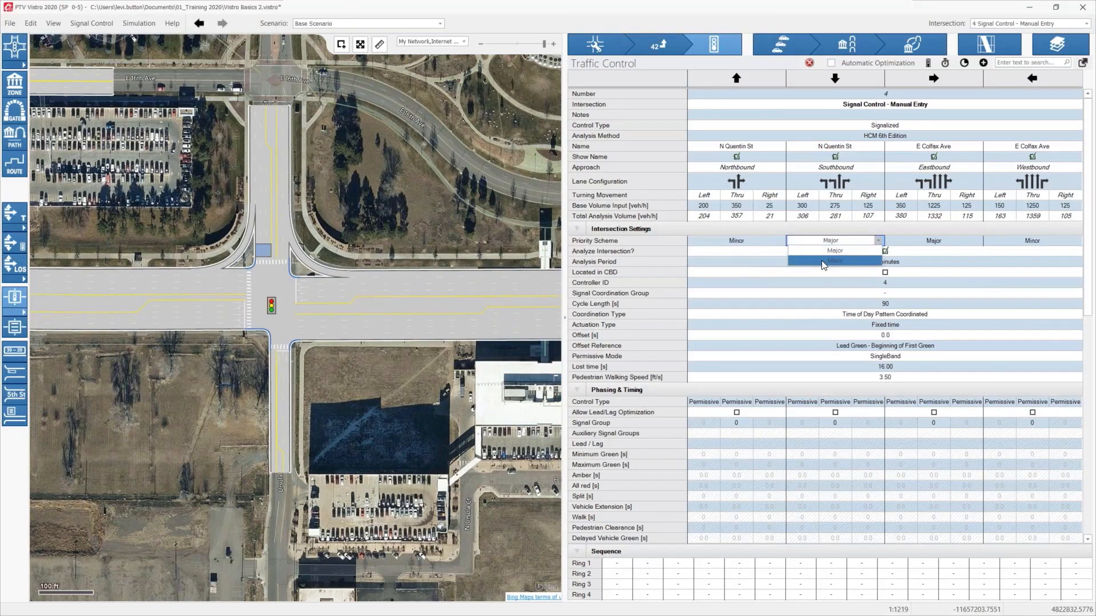
left_click(820, 260)
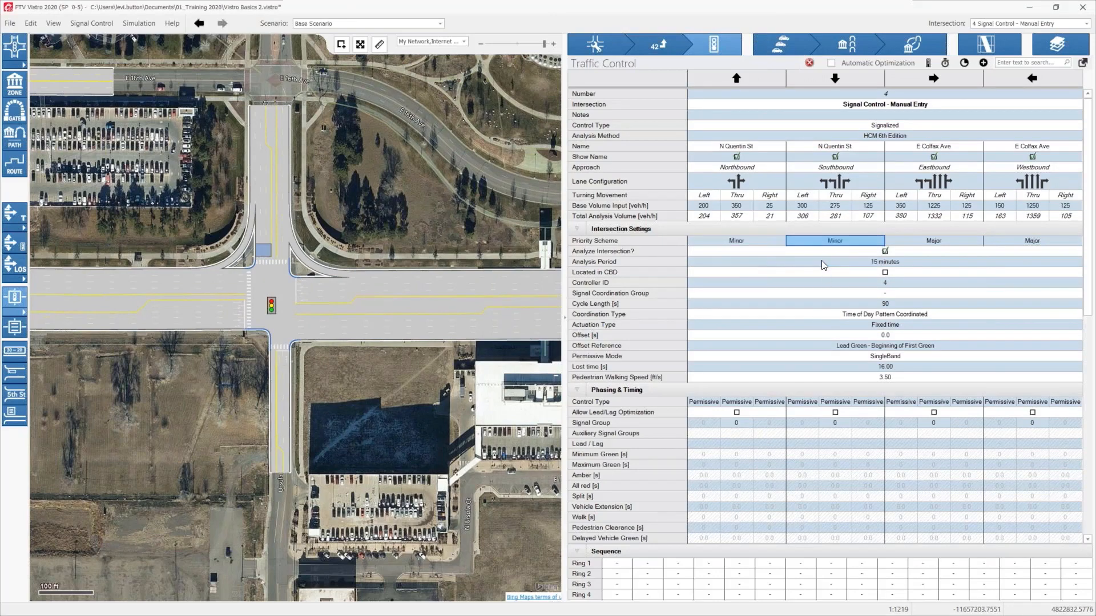
left_click(950, 246)
left_click(1012, 242)
left_click(1011, 242)
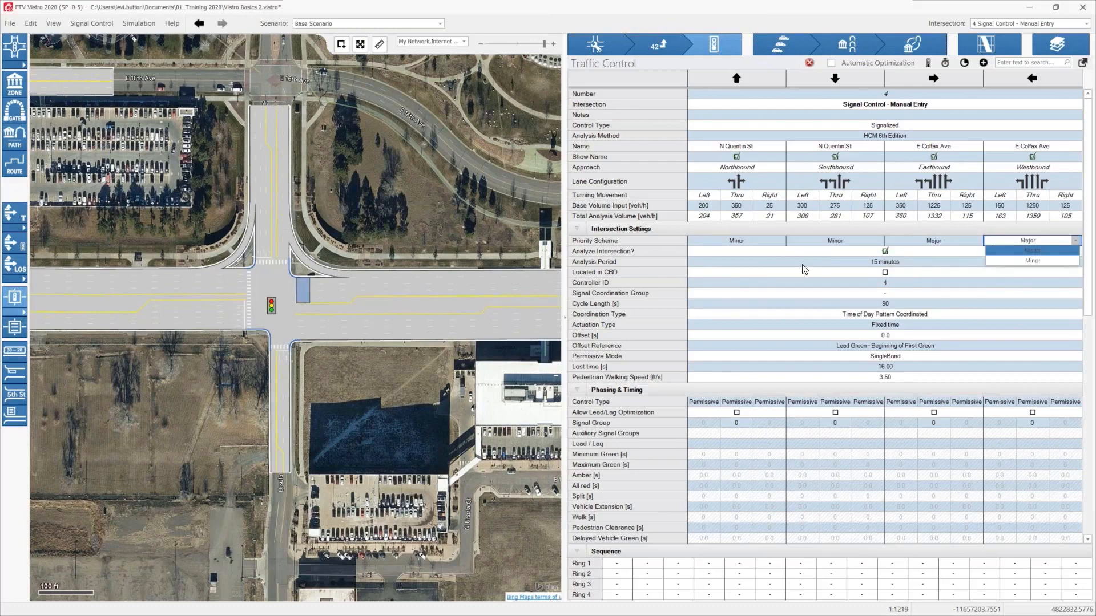
left_click(435, 427)
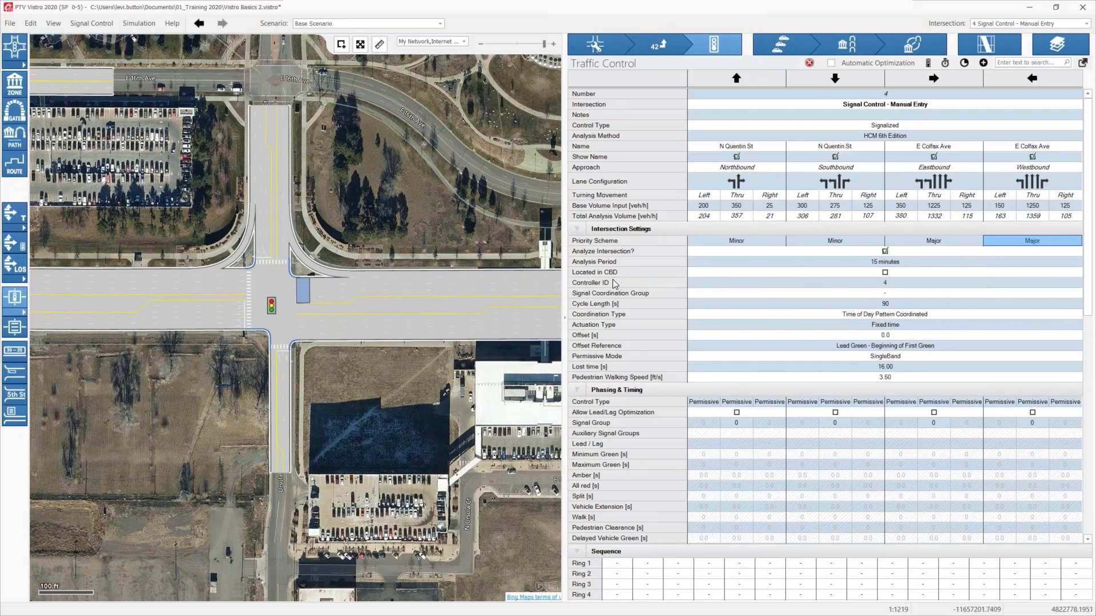
Toggle the intersection's Located in CBD option on and off, and look up the cbd default in the Global Settings without saving.
left_click(885, 273)
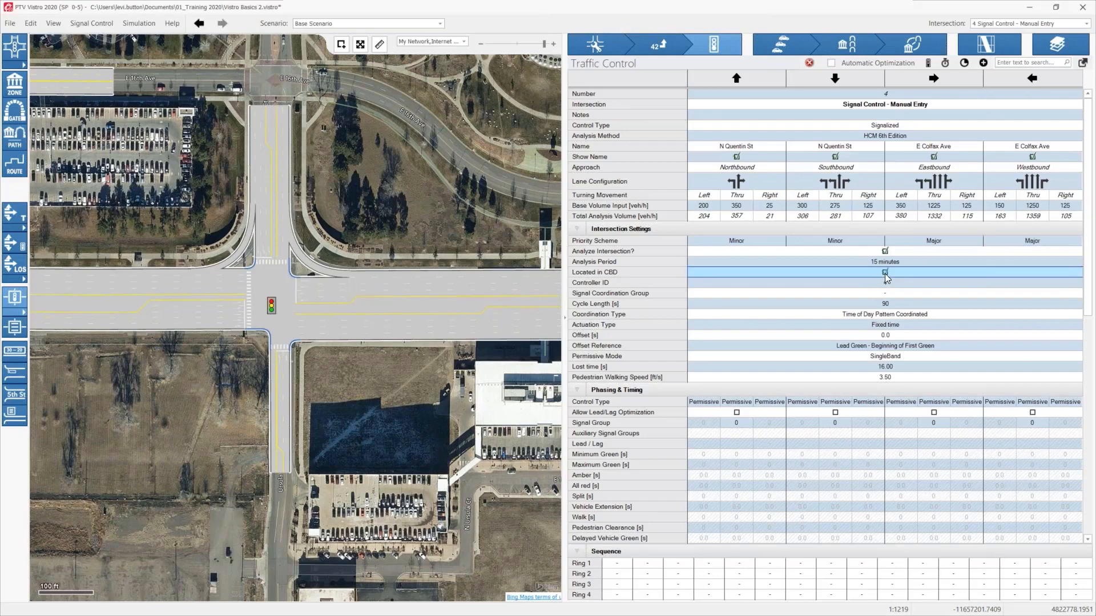
left_click(33, 23)
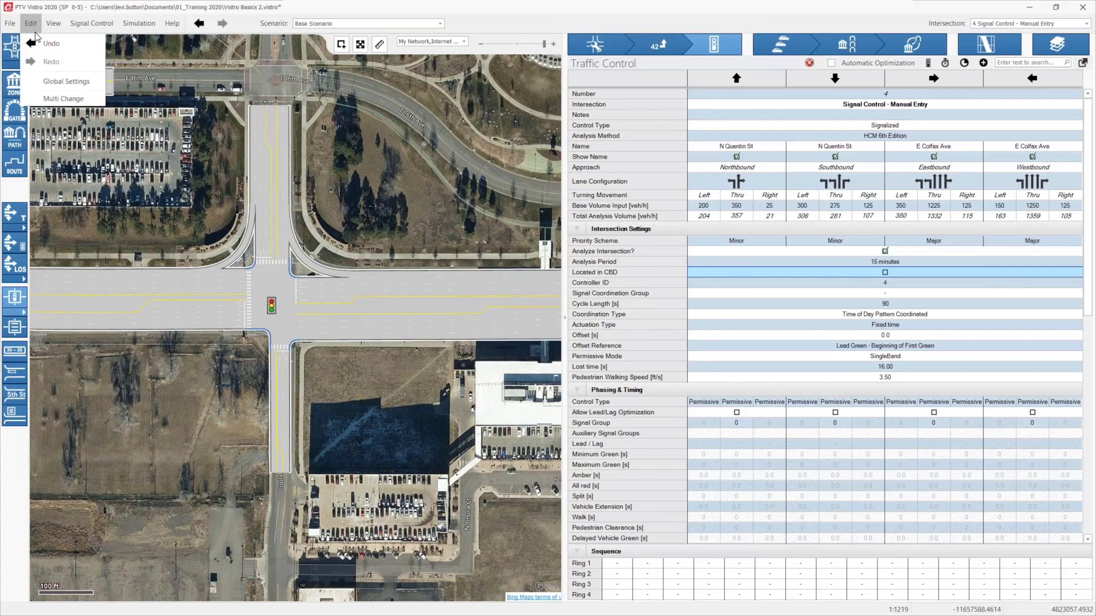
left_click(56, 83)
scroll(555, 375, "down", 8)
scroll(557, 376, "up", 8)
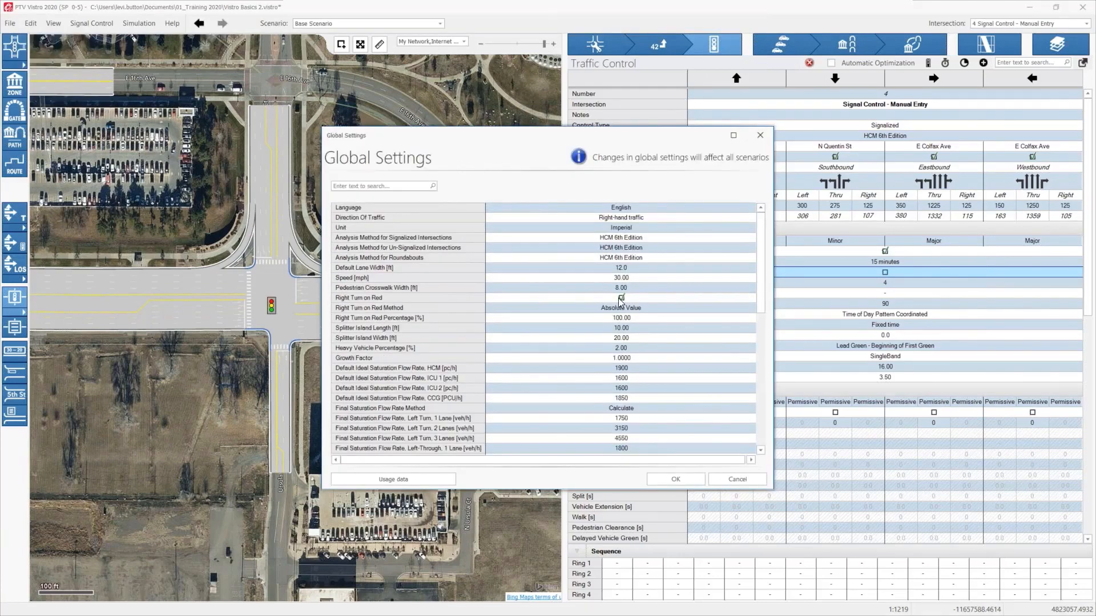
scroll(620, 379, "down", 7)
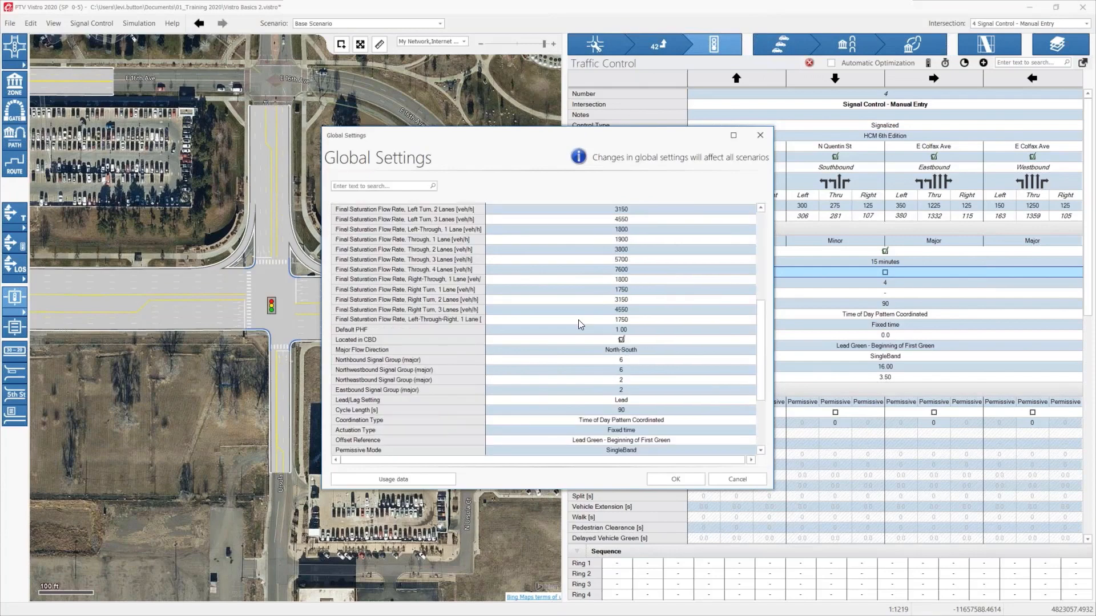
left_click(388, 188)
type("cbd")
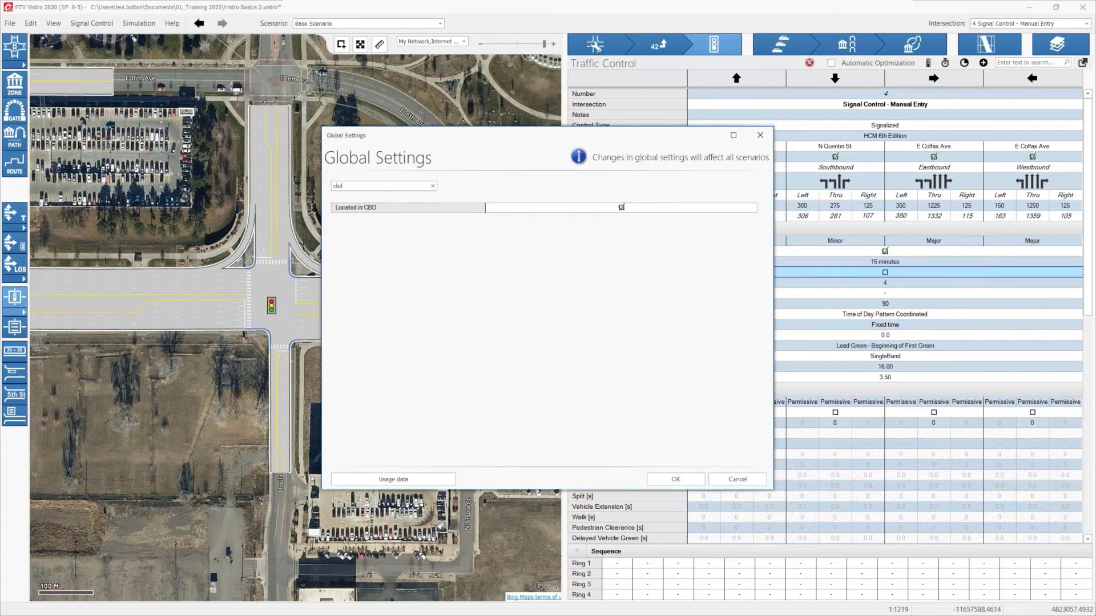
left_click(737, 479)
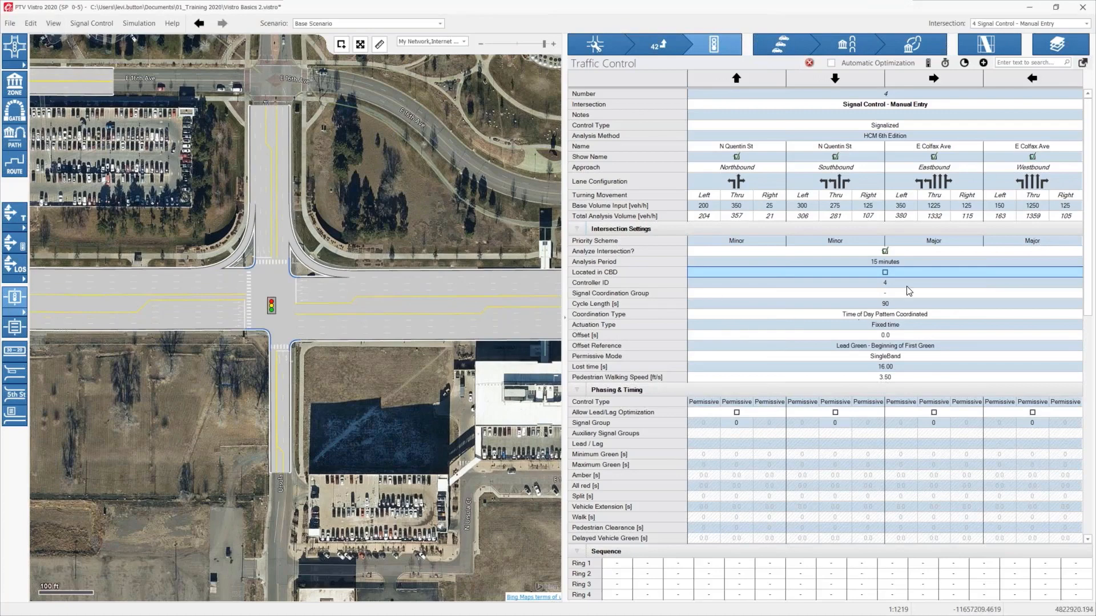
scroll(314, 332, "down", 2)
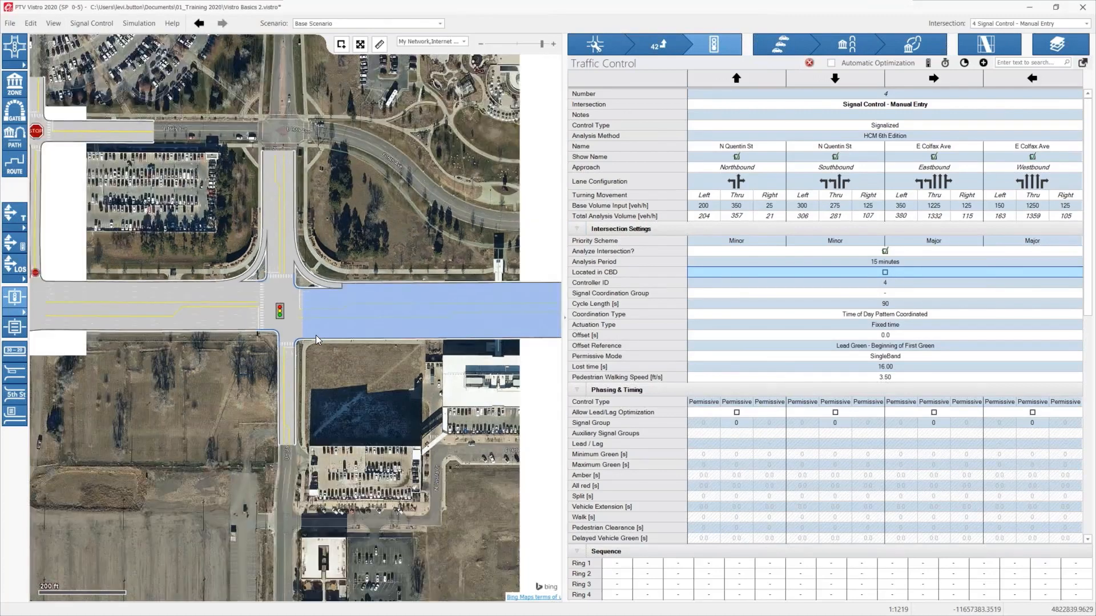
scroll(317, 339, "down", 2)
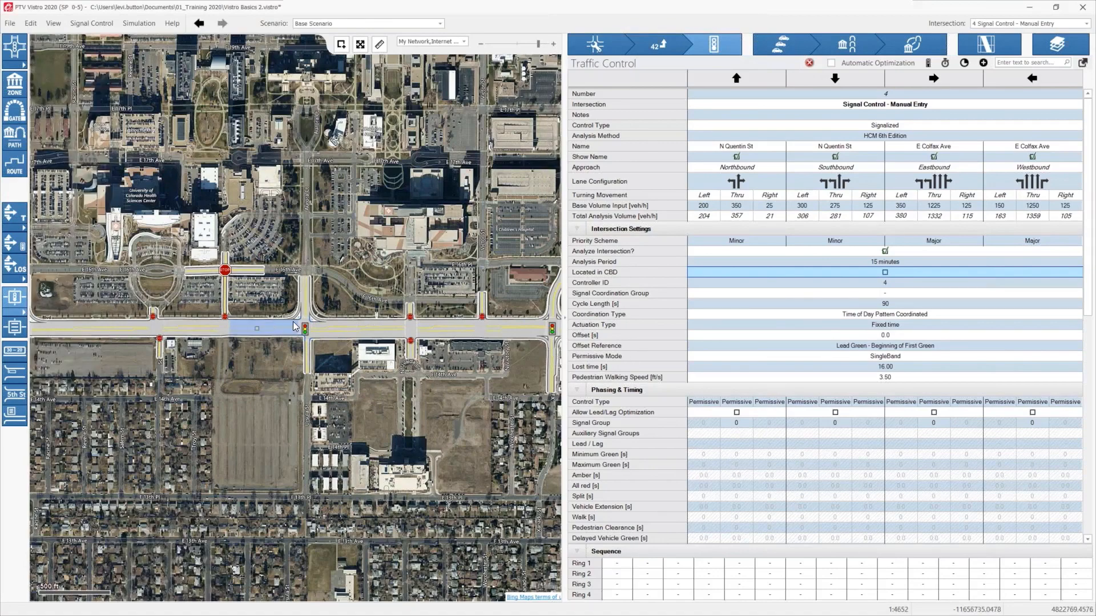
scroll(297, 321, "up", 1)
scroll(297, 322, "up", 2)
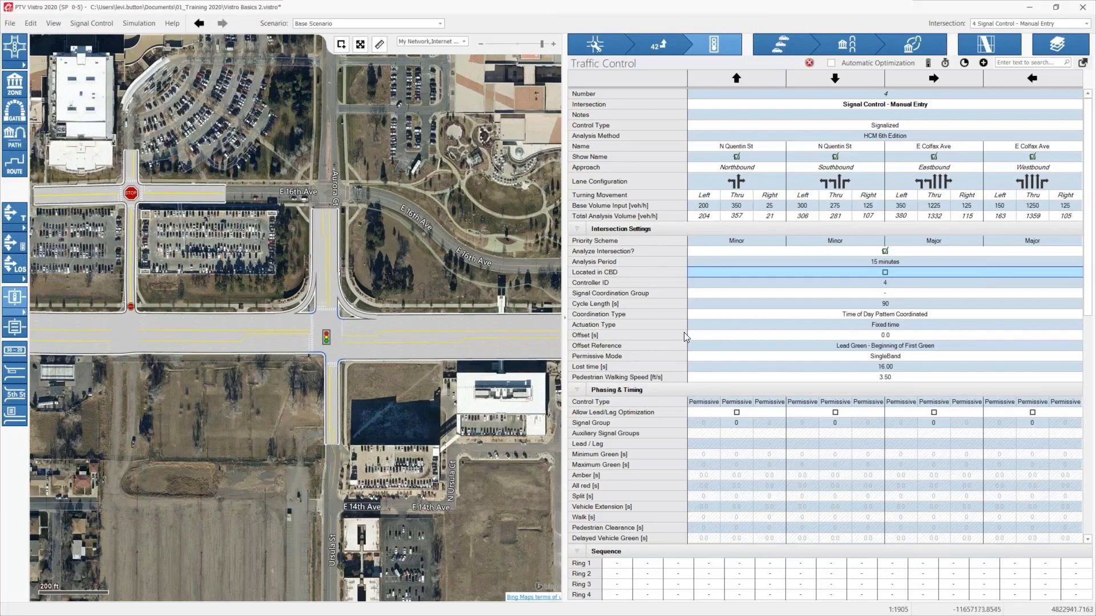
left_click(37, 25)
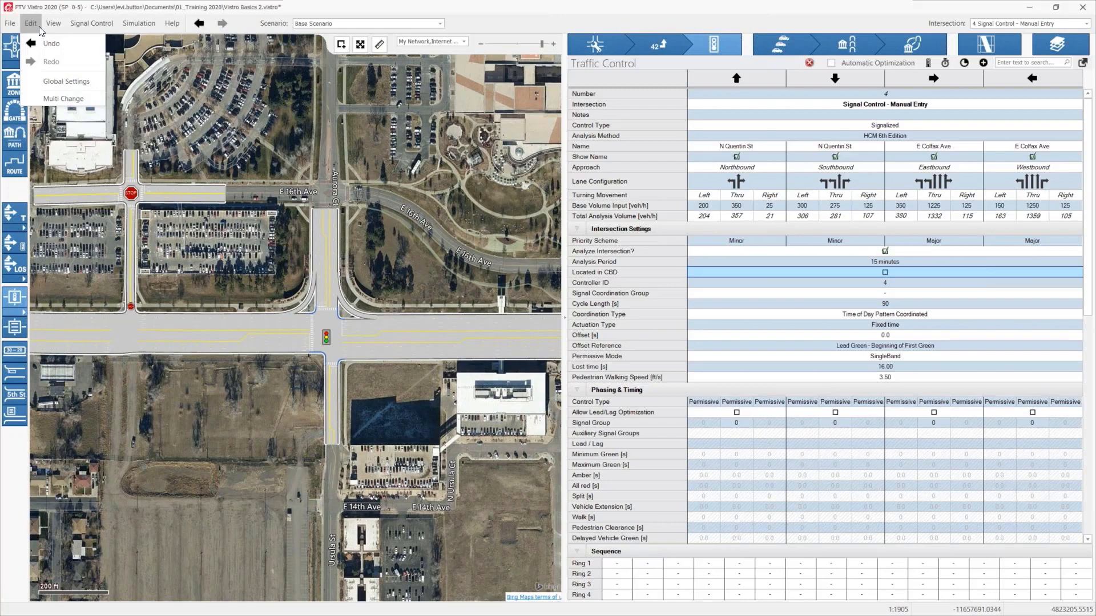
left_click(65, 103)
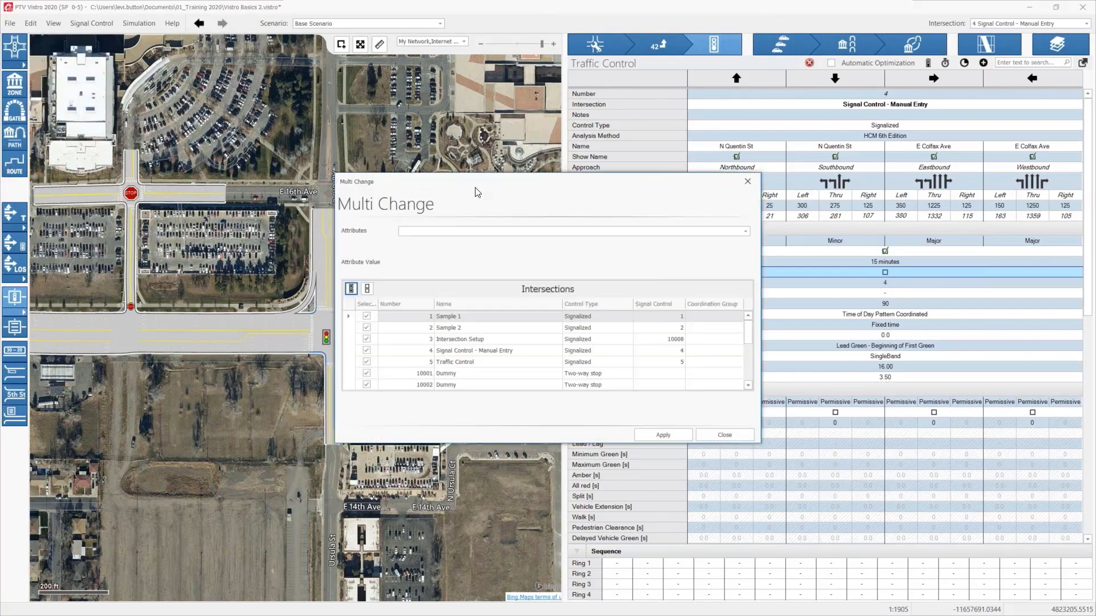
left_click_drag(476, 189, 238, 57)
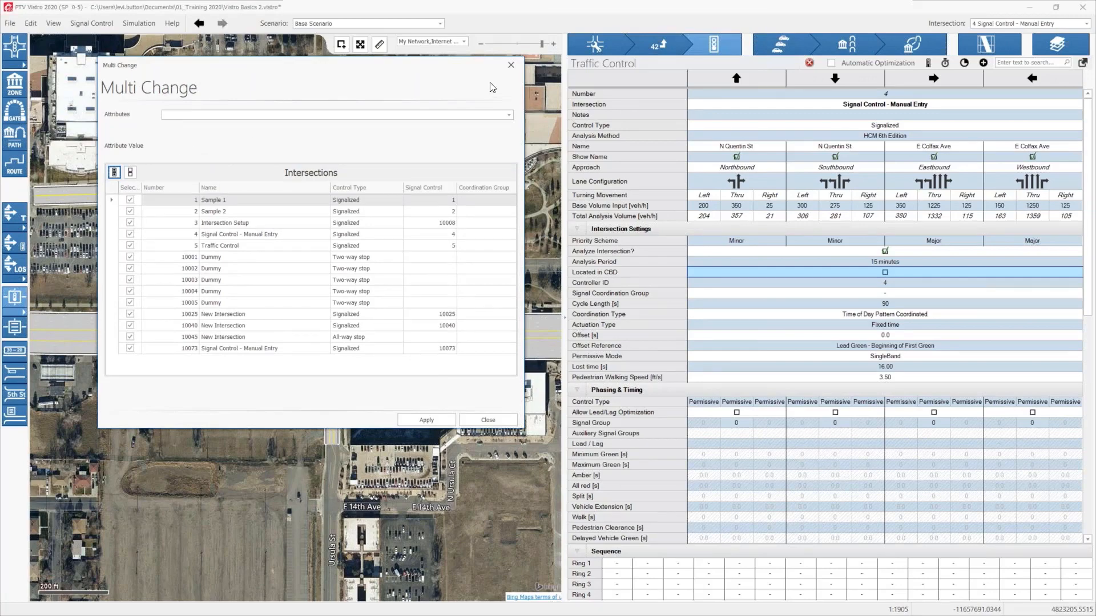
left_click(506, 72)
Start a Multi Change of the CBD attribute with the value False and move the dialog to reveal the whole intersection list.
left_click(31, 23)
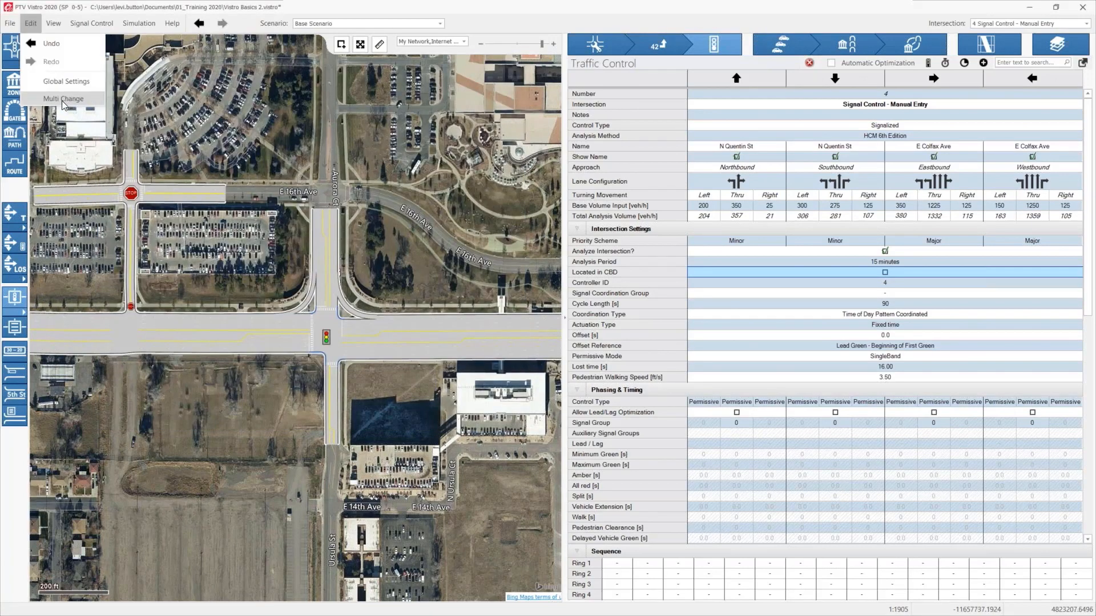
left_click(61, 99)
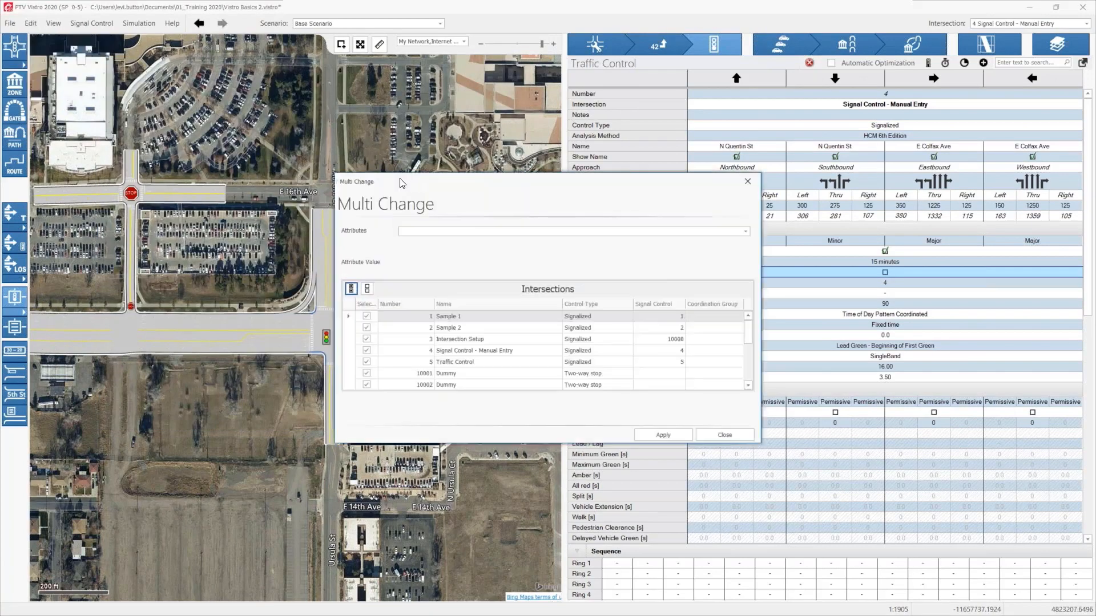
left_click_drag(381, 182, 179, 165)
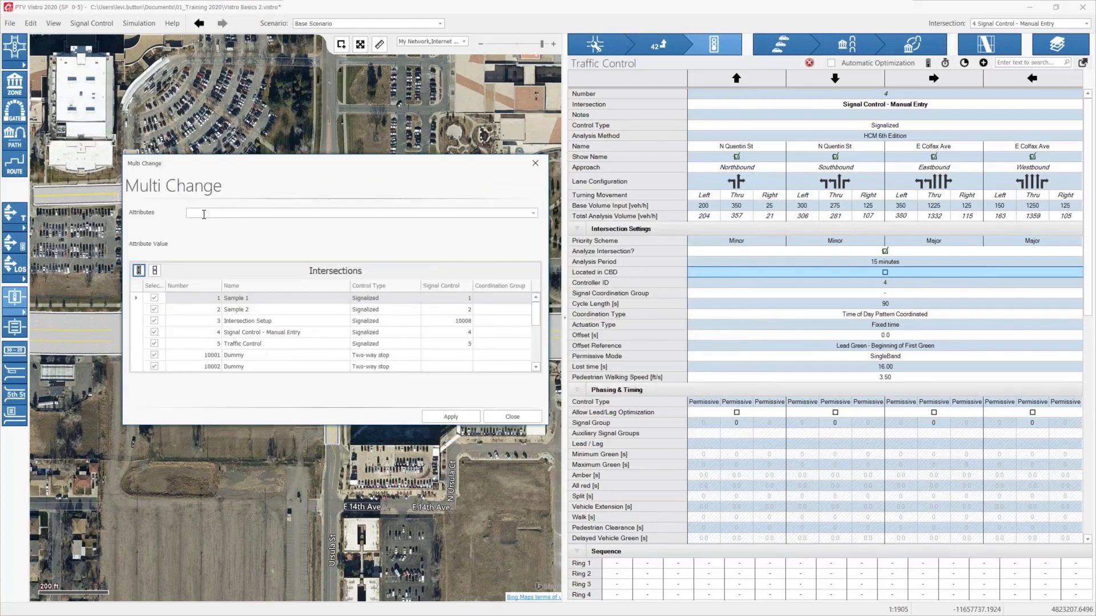
left_click(533, 213)
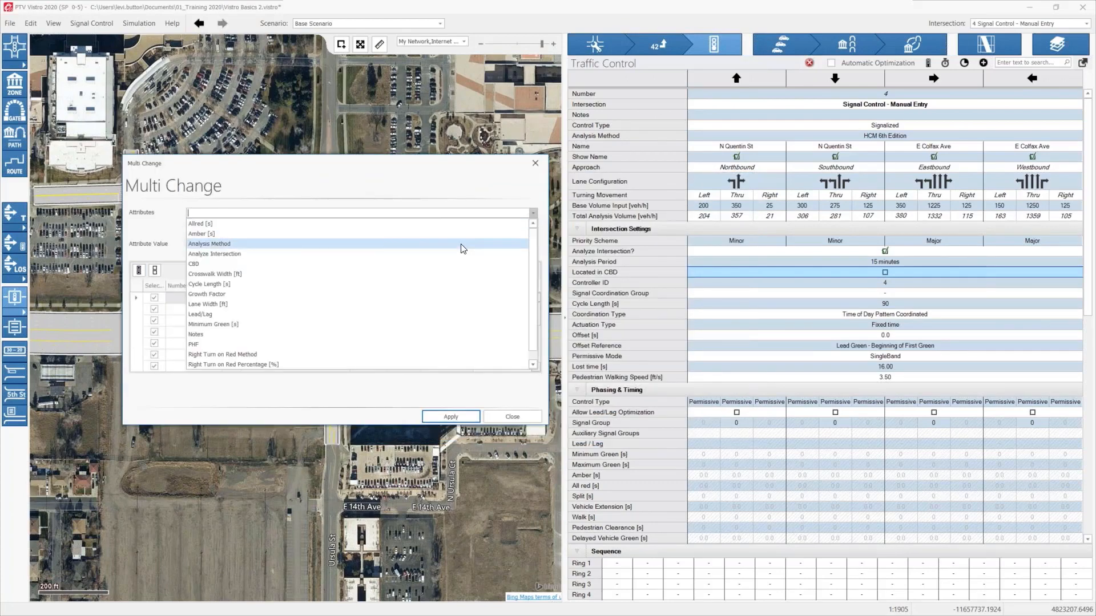
left_click(194, 265)
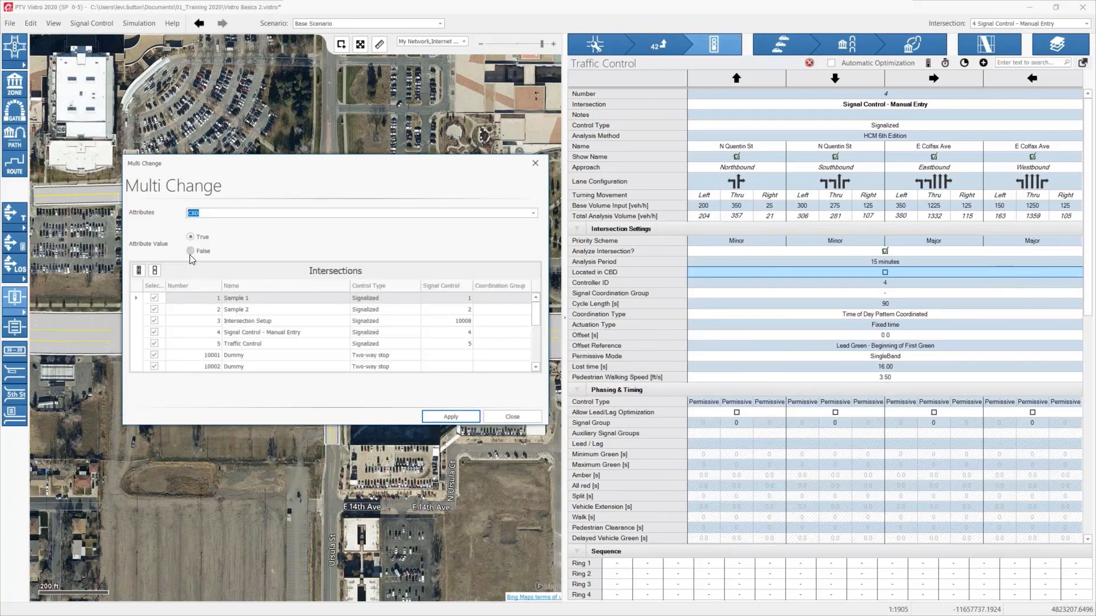
left_click(190, 254)
left_click_drag(249, 156, 242, 52)
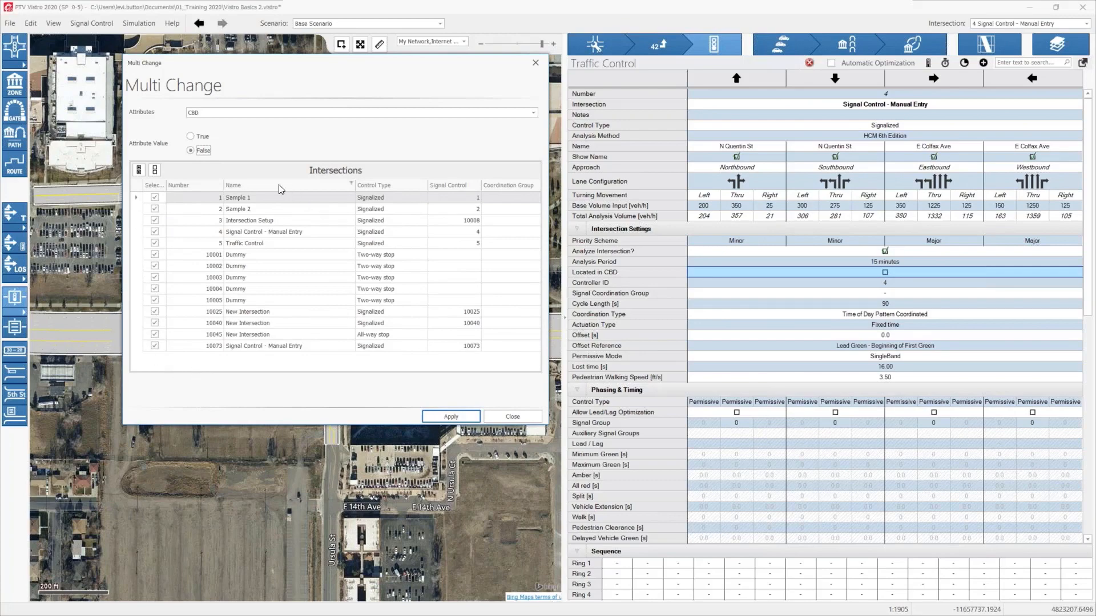
Filter the Multi Change intersection list by control type to Signalized only.
left_click(422, 183)
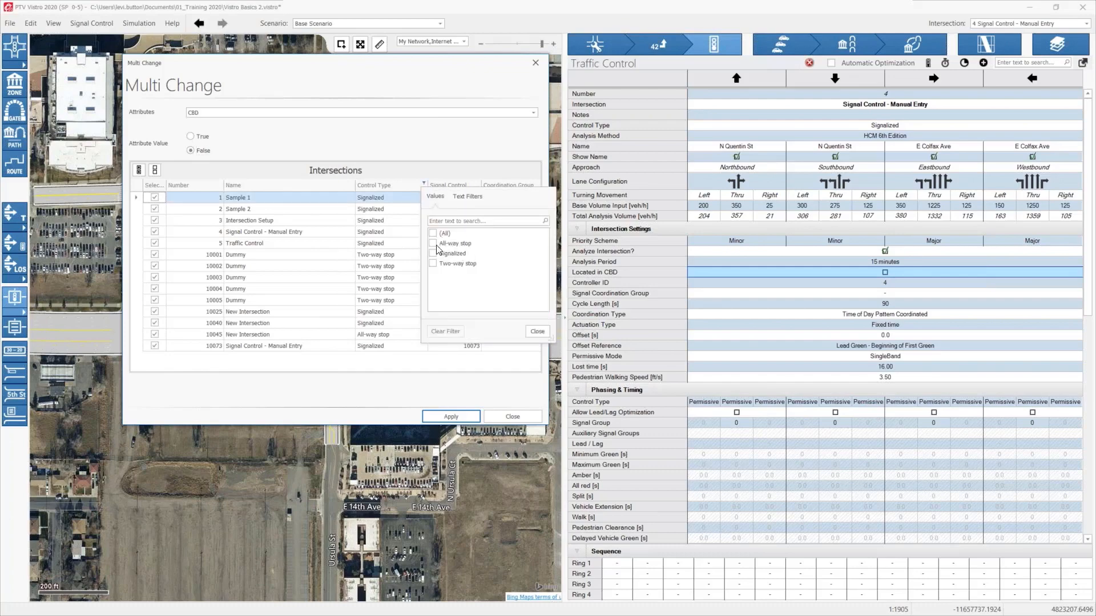
left_click(433, 254)
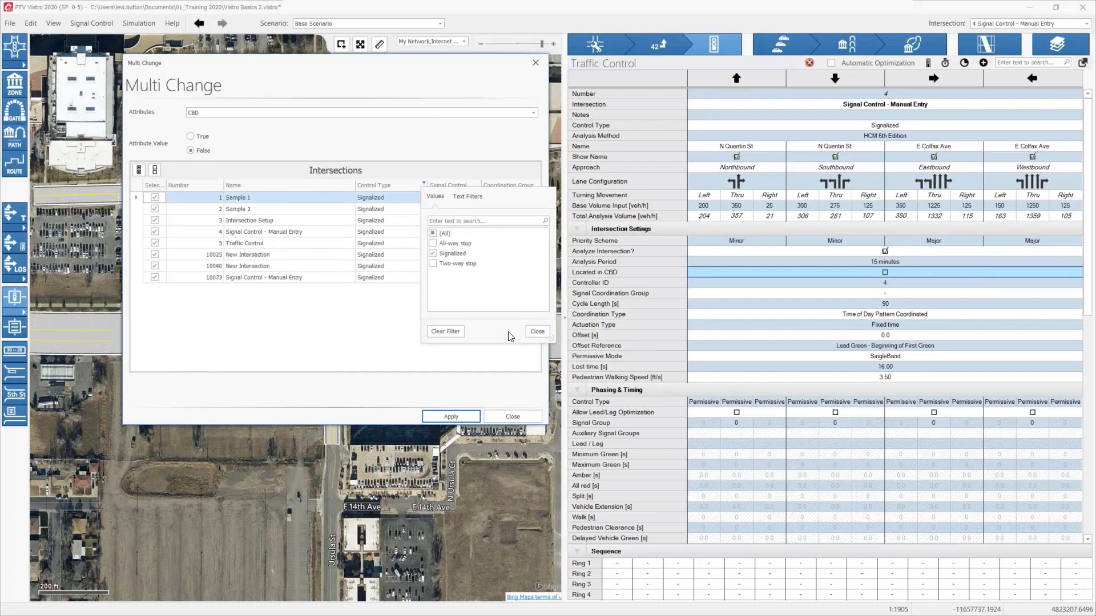
left_click(545, 330)
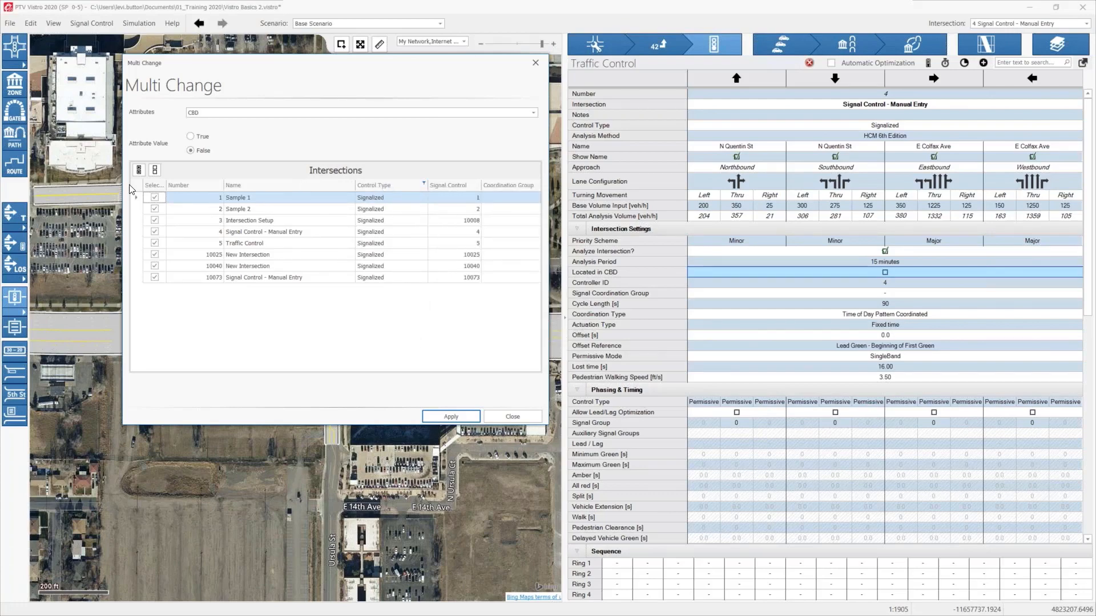
Deselect all listed intersections and try applying the CBD value False.
left_click(152, 170)
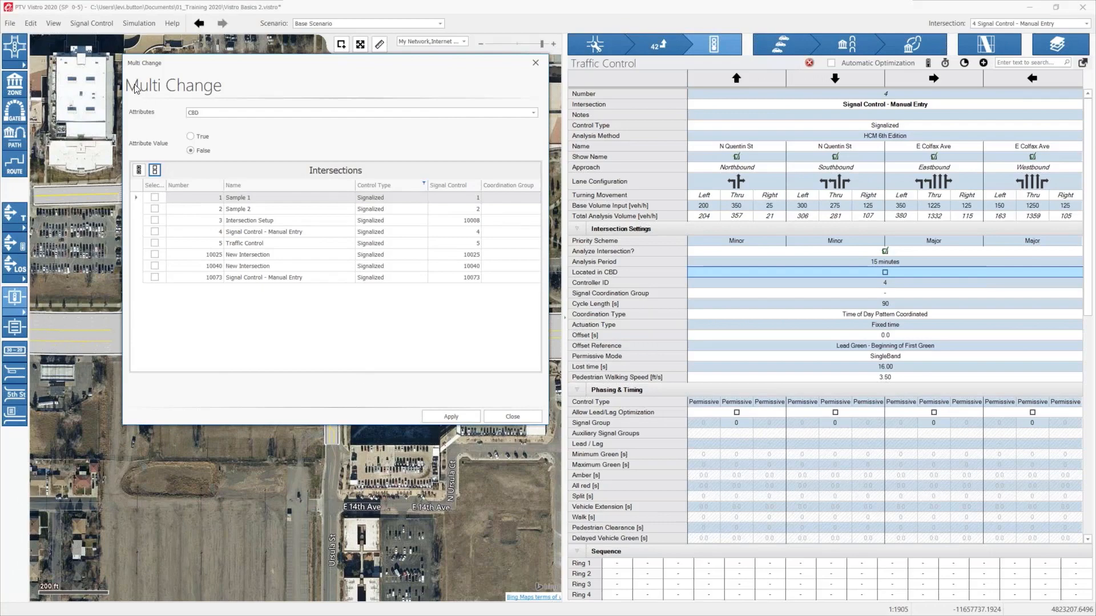
left_click(209, 113)
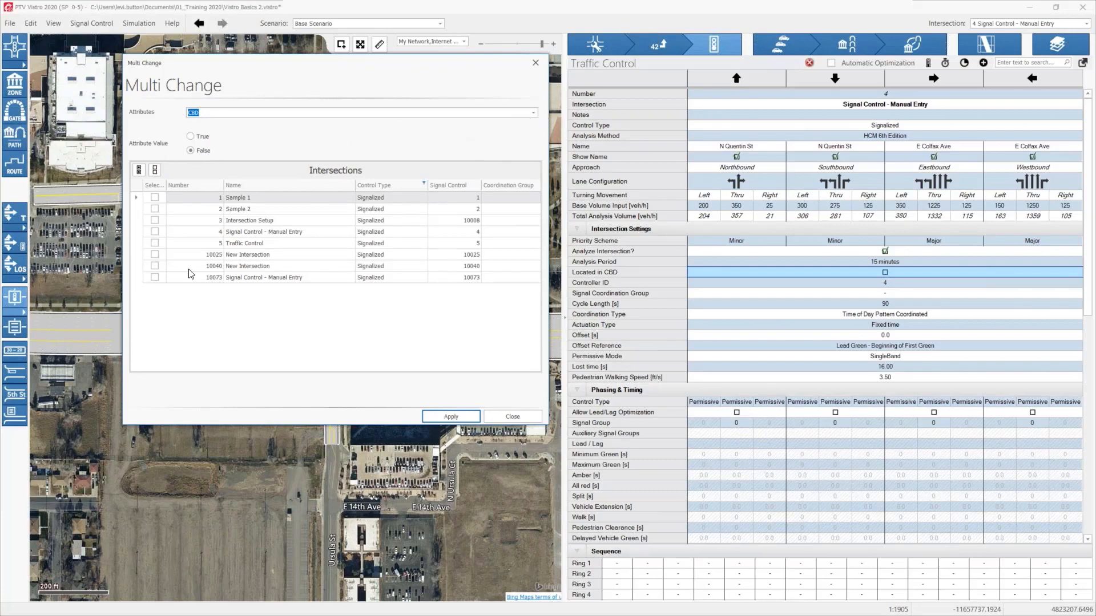
left_click(450, 417)
Select all listed signalized intersections and apply the CBD value True to them.
left_click(192, 135)
left_click(139, 170)
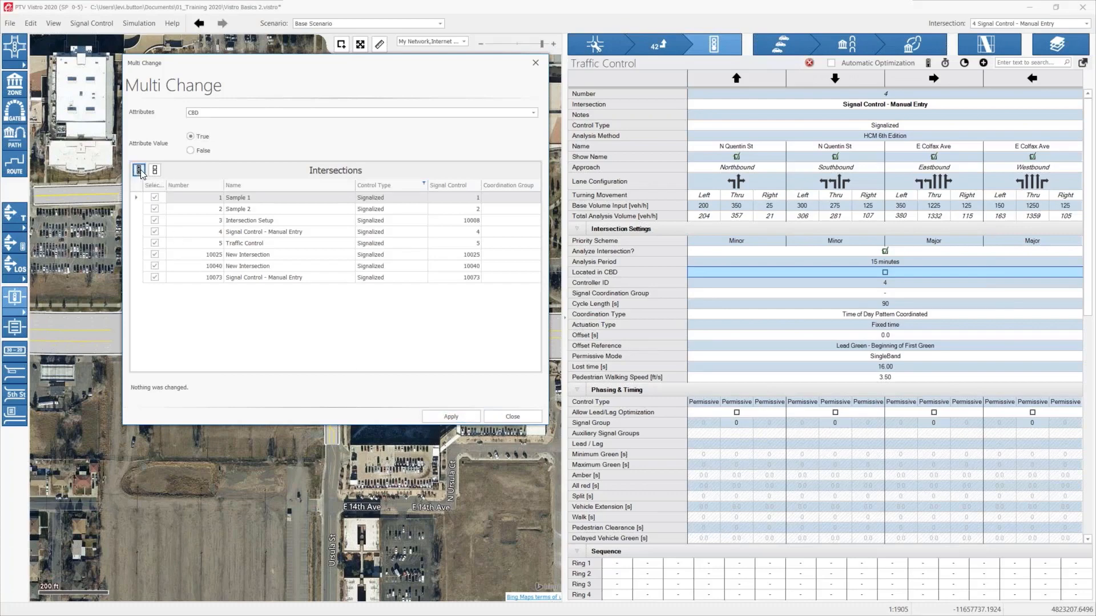
left_click(460, 416)
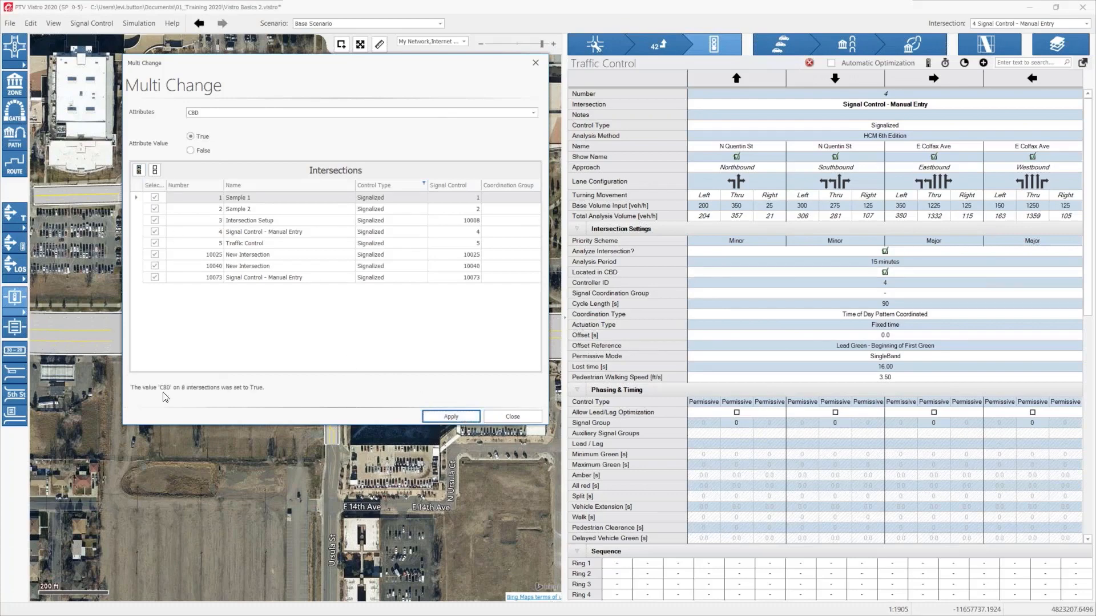
Apply the CBD value False to all selected signalized intersections and close Multi Change.
left_click(191, 150)
left_click(446, 414)
left_click(518, 417)
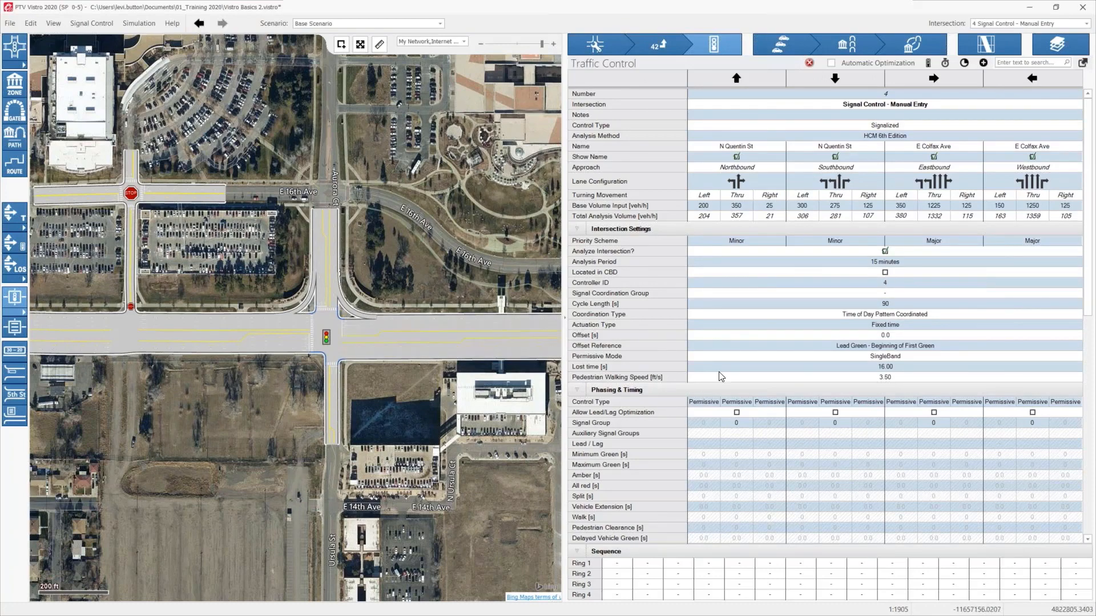
Set the intersection's cycle length to 120 seconds and its coordination type to Time of Day Pattern Coordinated.
left_click(873, 305)
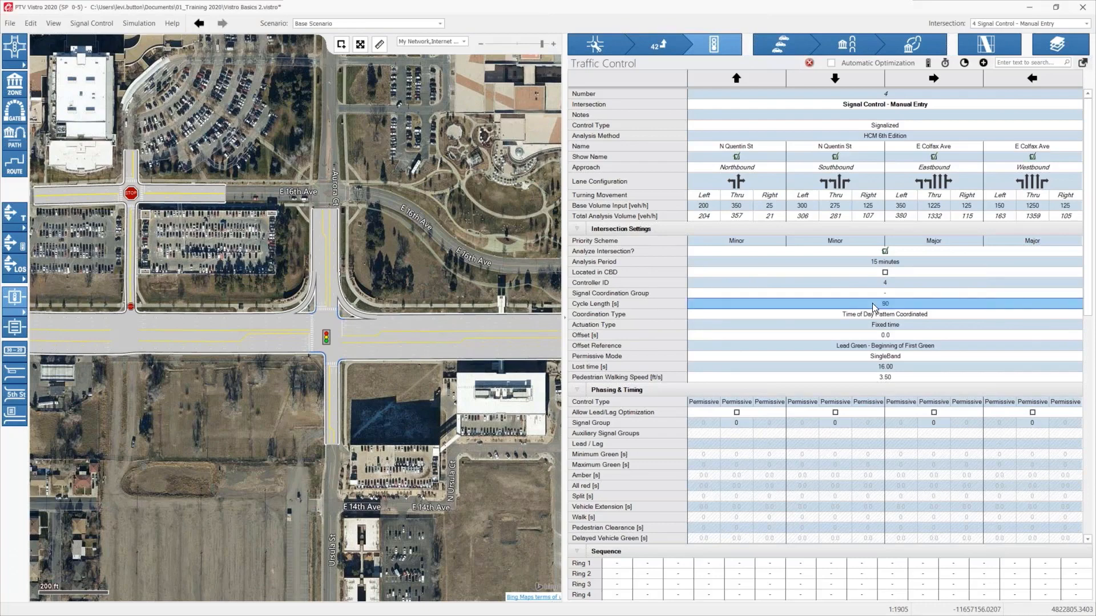
type("120")
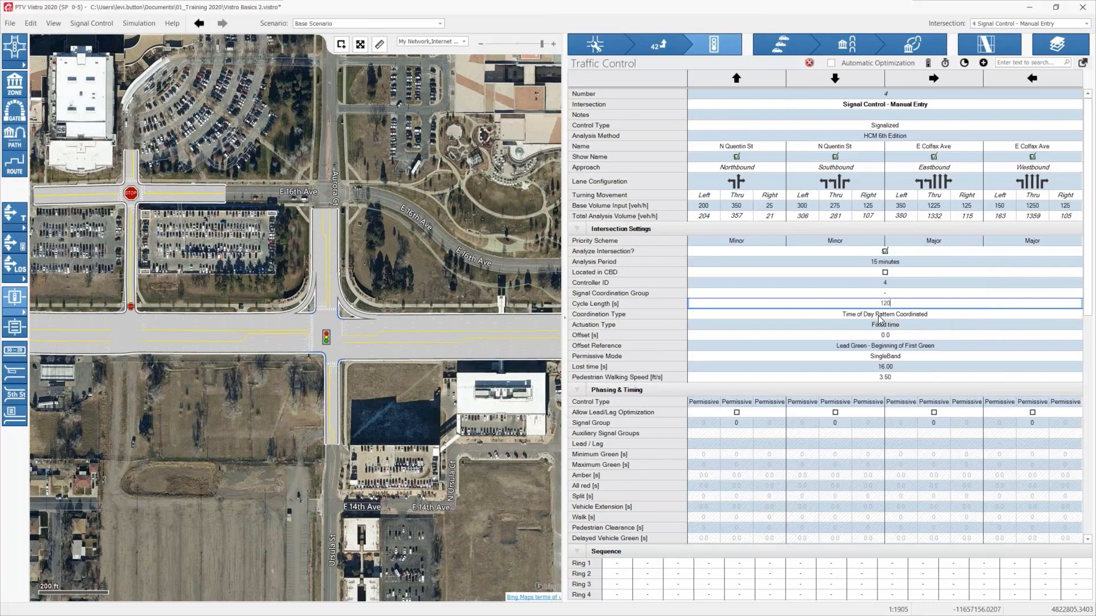
left_click(843, 315)
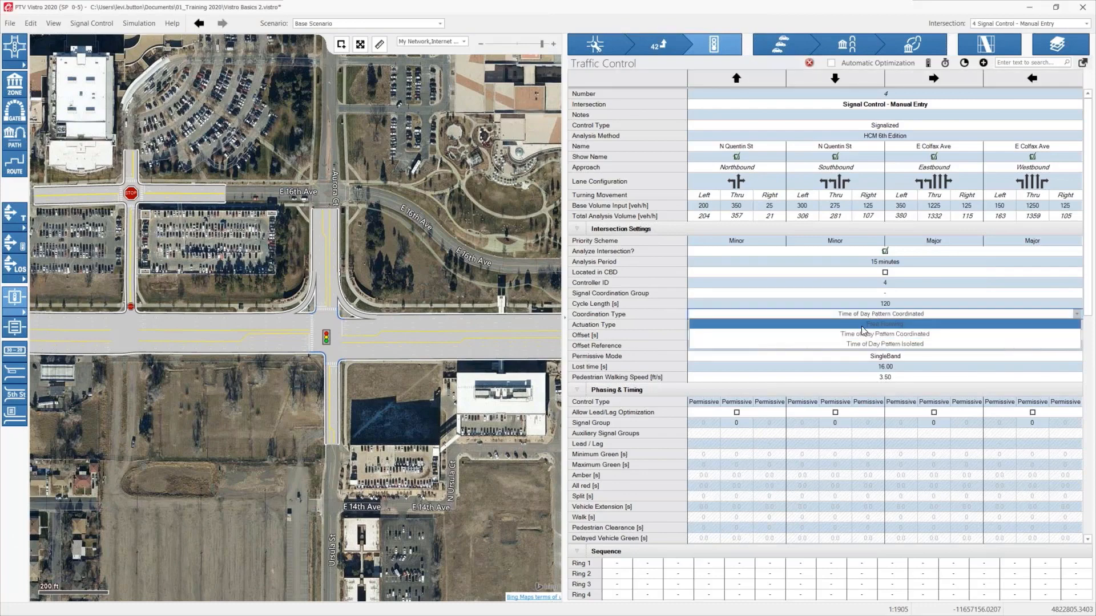
left_click(829, 335)
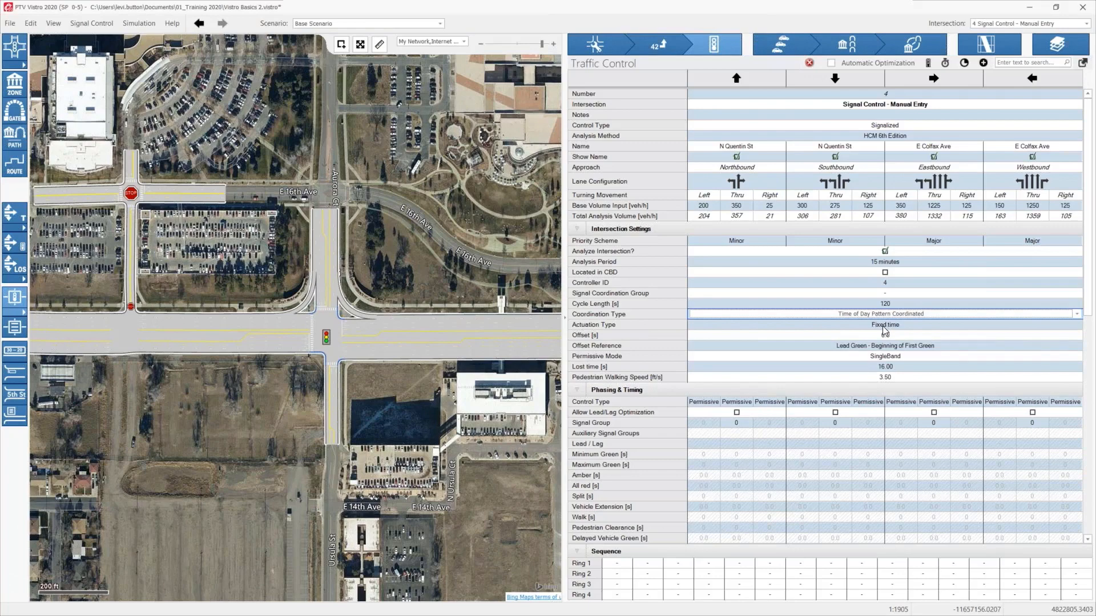
Set the intersection's actuation type to Semi-actuated and its offset to 17.0 seconds.
left_click(883, 327)
left_click(883, 328)
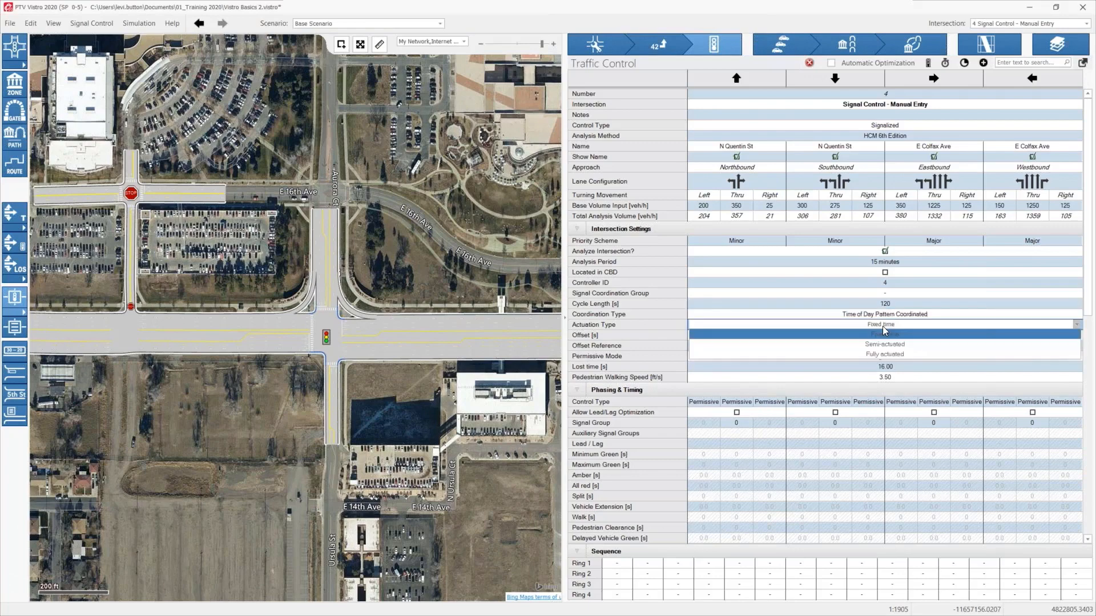
left_click(914, 345)
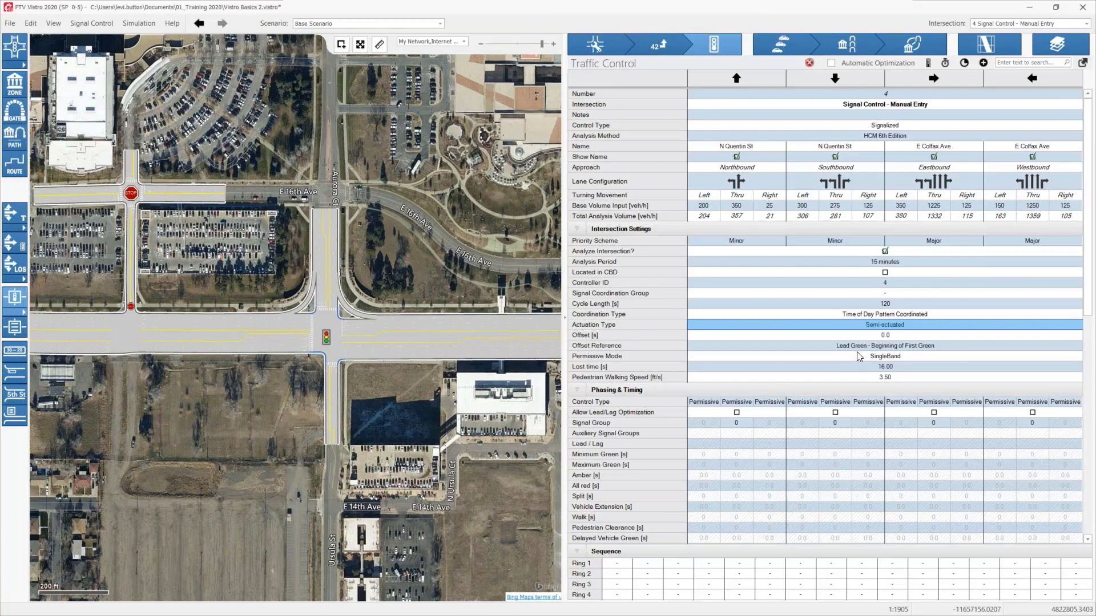
left_click(877, 334)
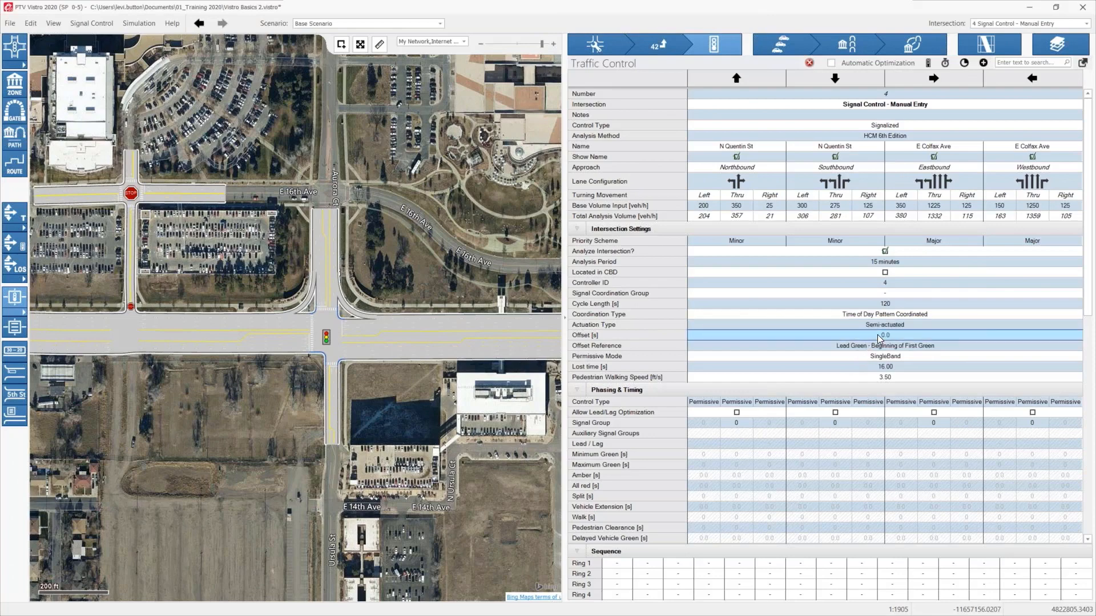
type("10")
type("7")
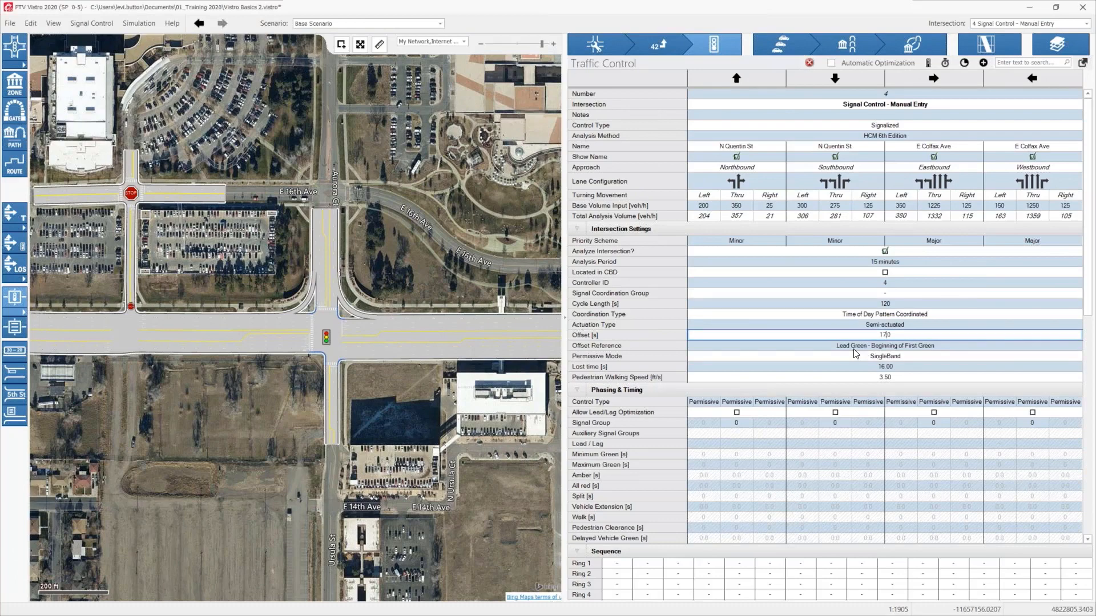
key("Return")
Choose Lead Green - Beginning of First Green as the offset reference and SingleBand as the permissive mode.
left_click(970, 346)
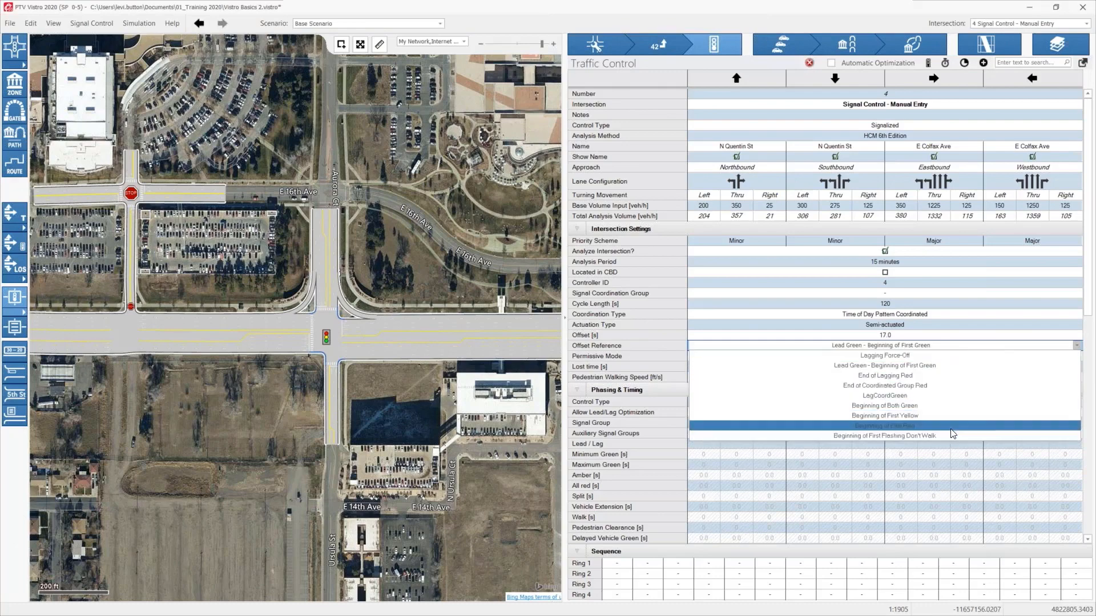
left_click(954, 369)
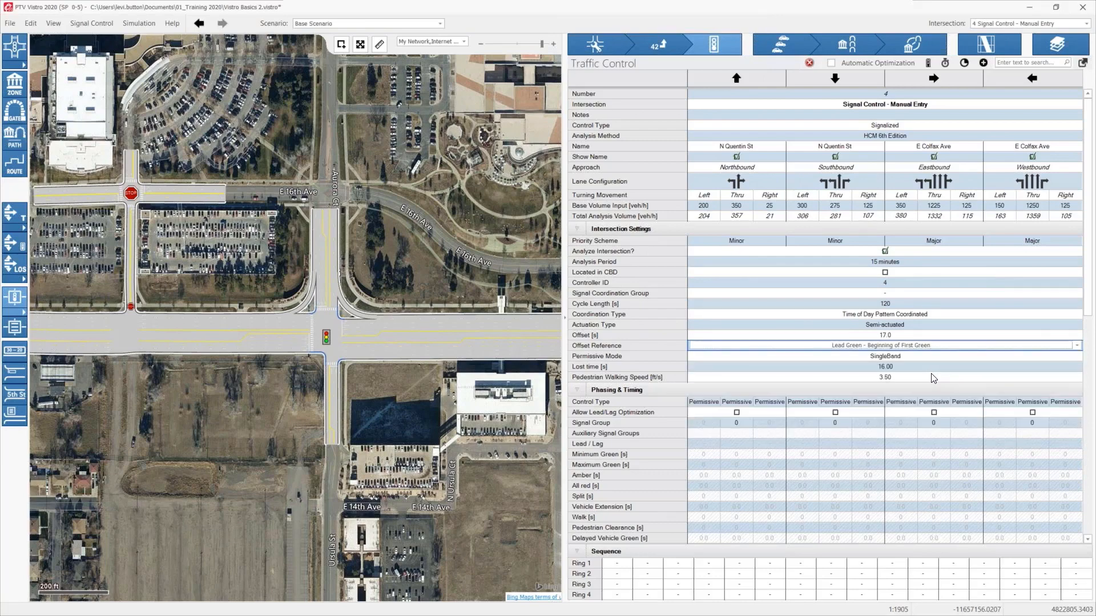
left_click(899, 355)
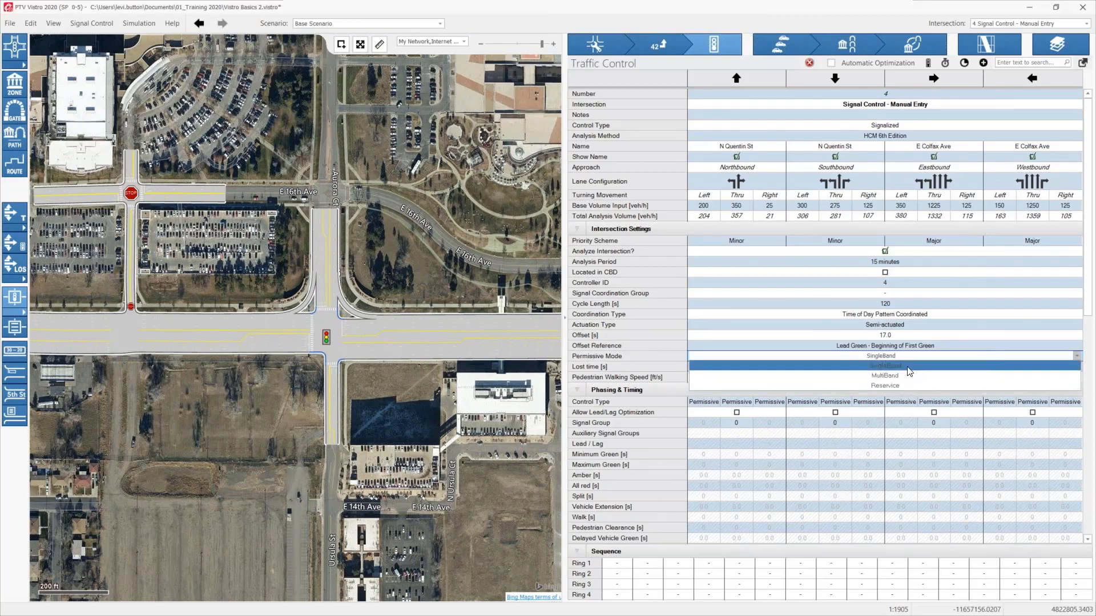
left_click(910, 372)
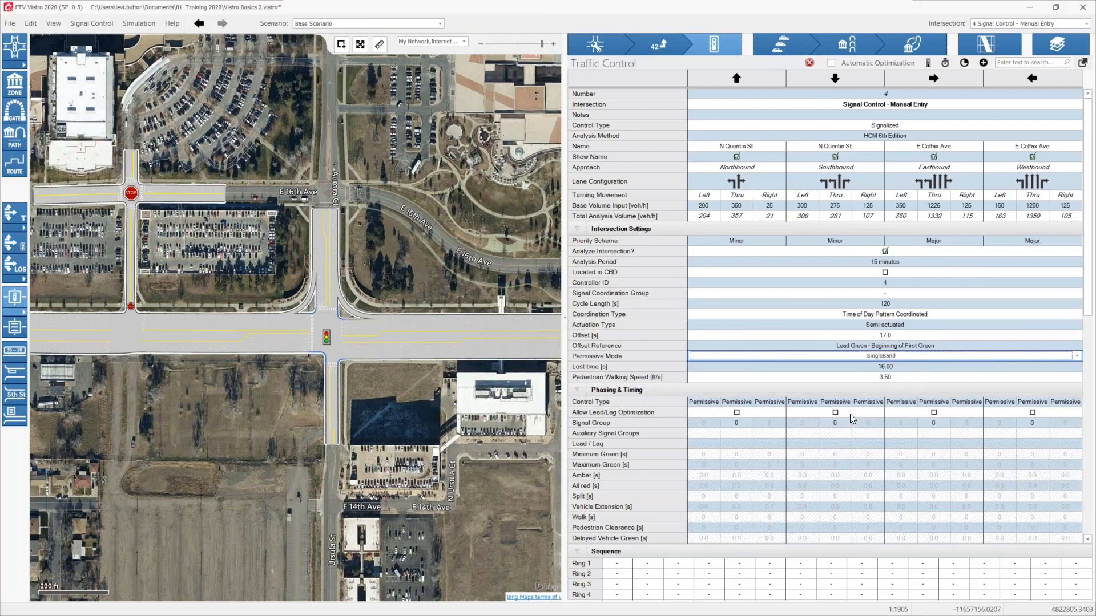
Set the control type of the northbound and southbound left turns to Protected.
scroll(843, 389, "down", 4)
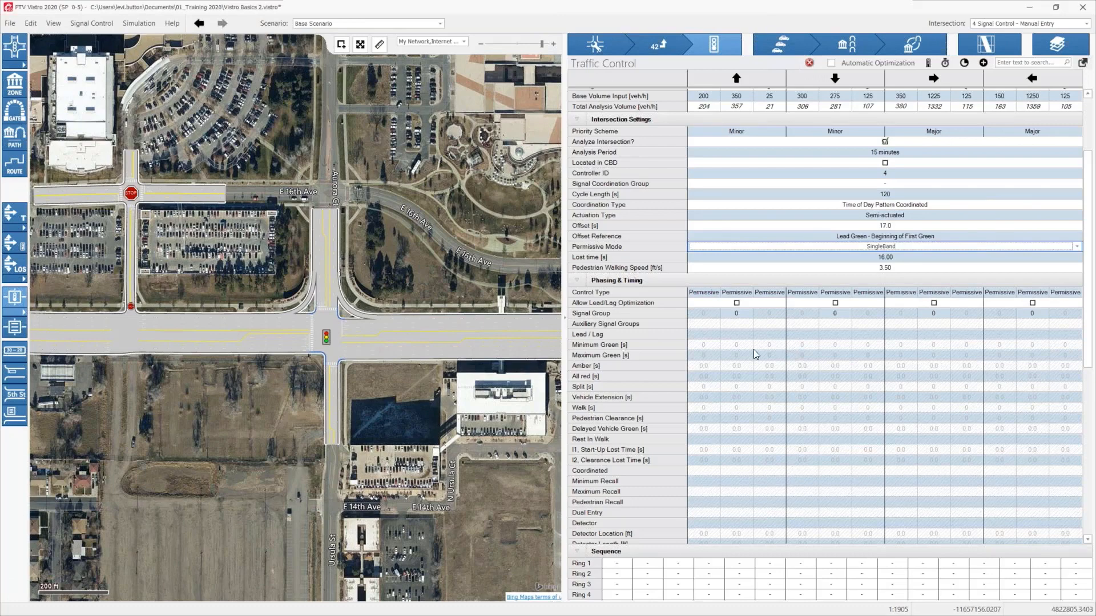
scroll(830, 313, "up", 2)
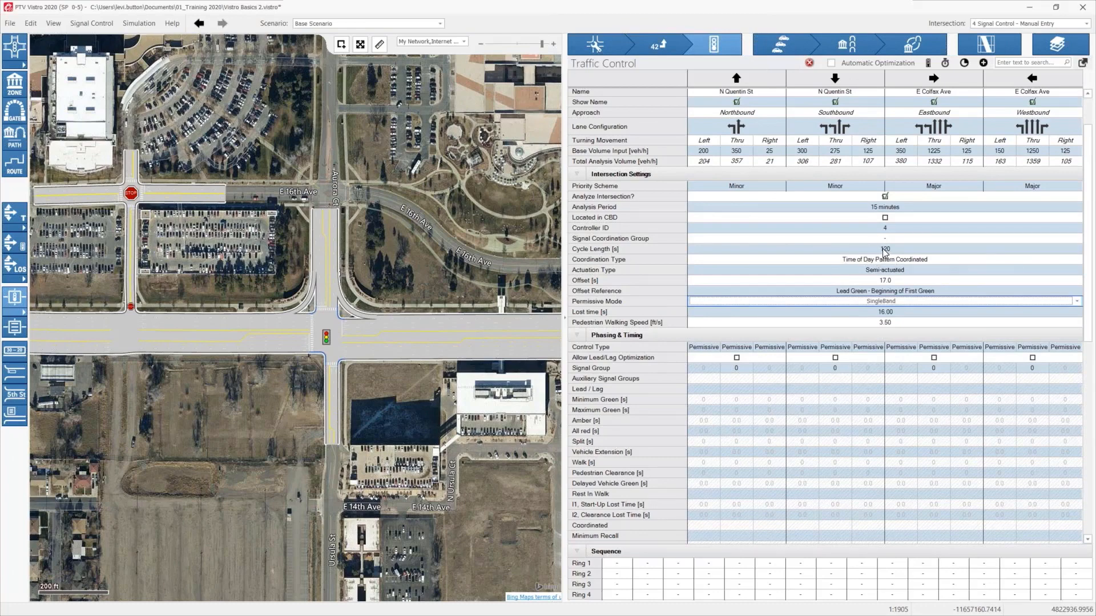
scroll(771, 357, "down", 2)
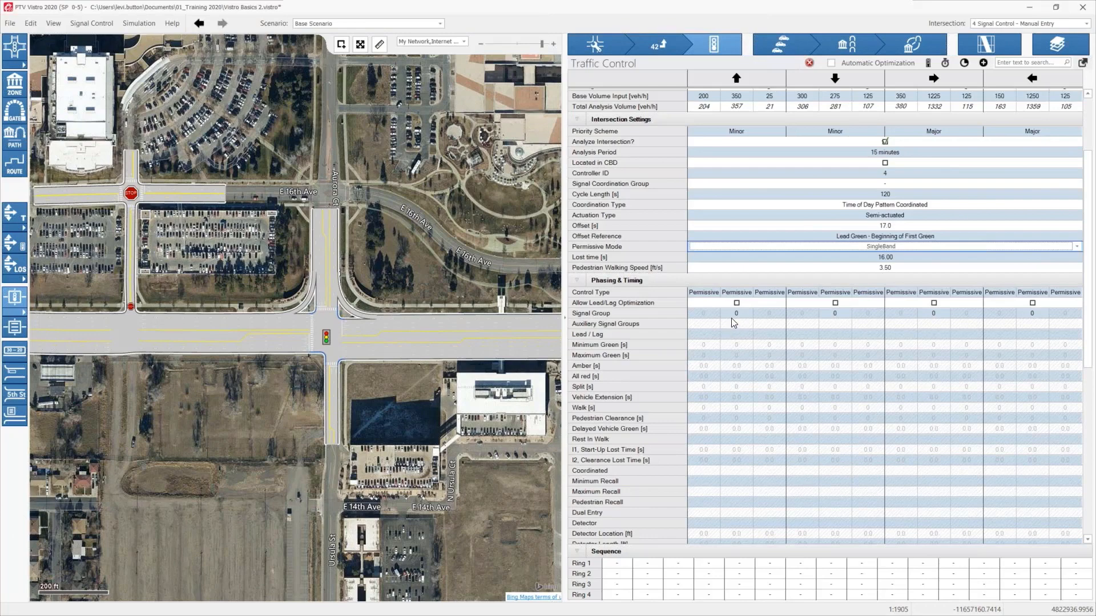
left_click(707, 296)
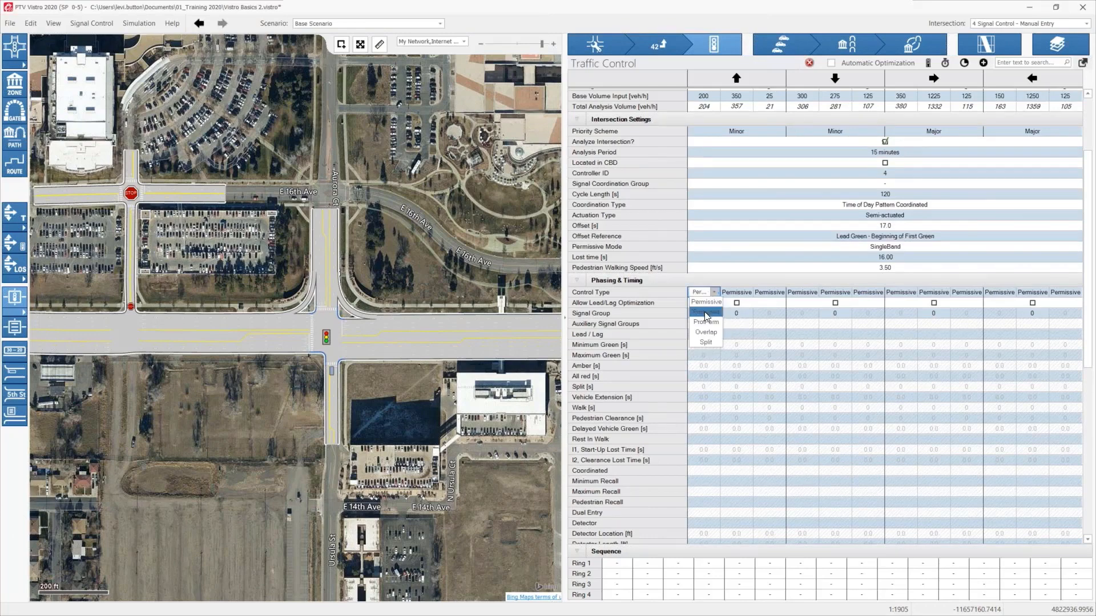
left_click(706, 314)
left_click(799, 293)
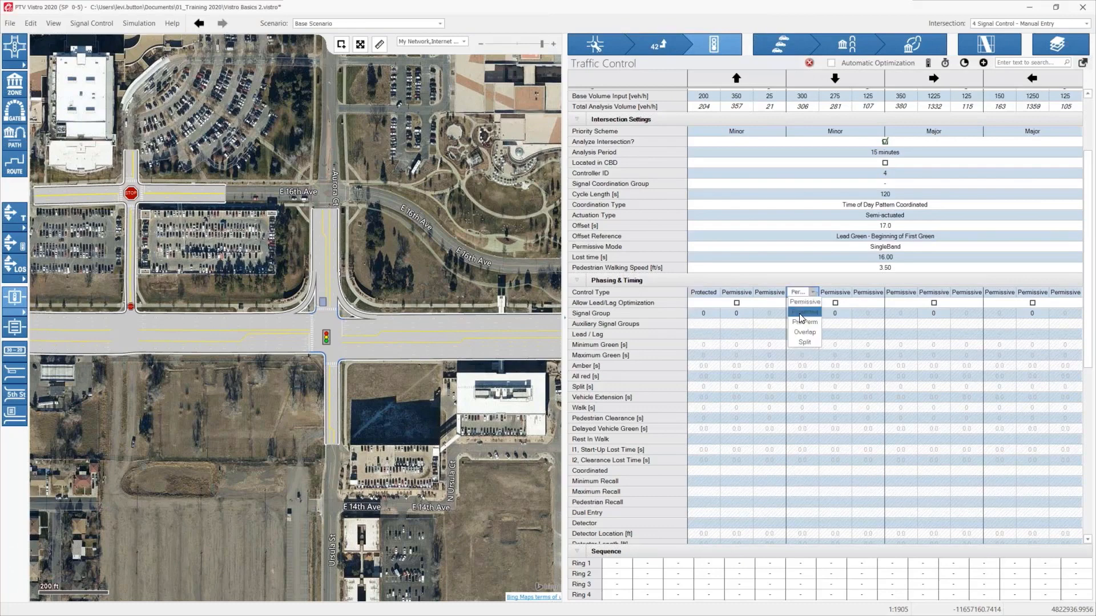
left_click(802, 312)
Set the eastbound and westbound left turns to Protected control, keeping the northbound right turn Permissive.
left_click(897, 292)
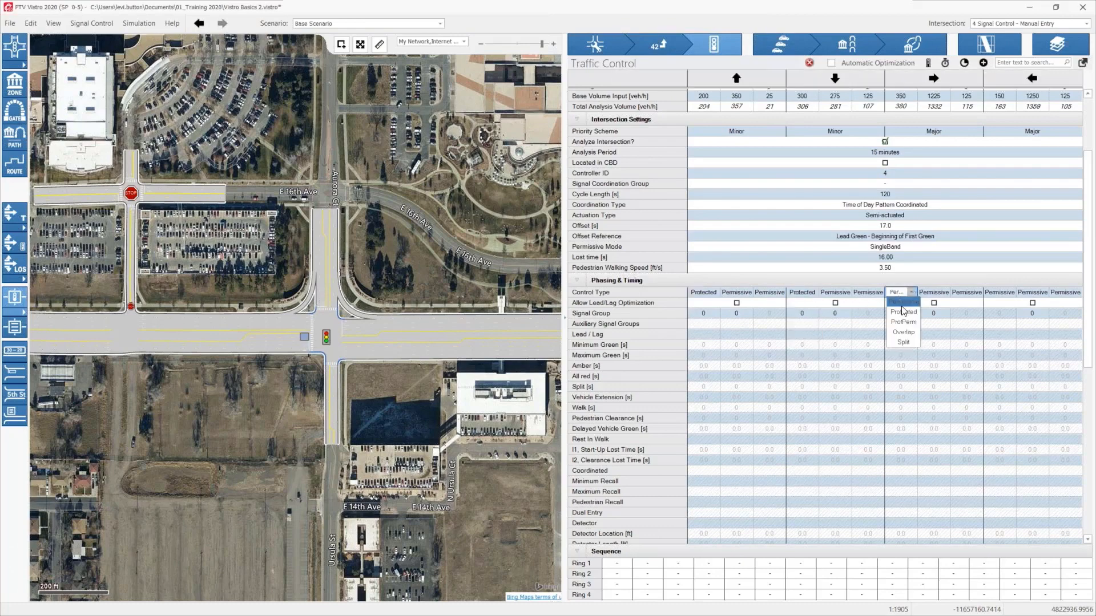
left_click(903, 305)
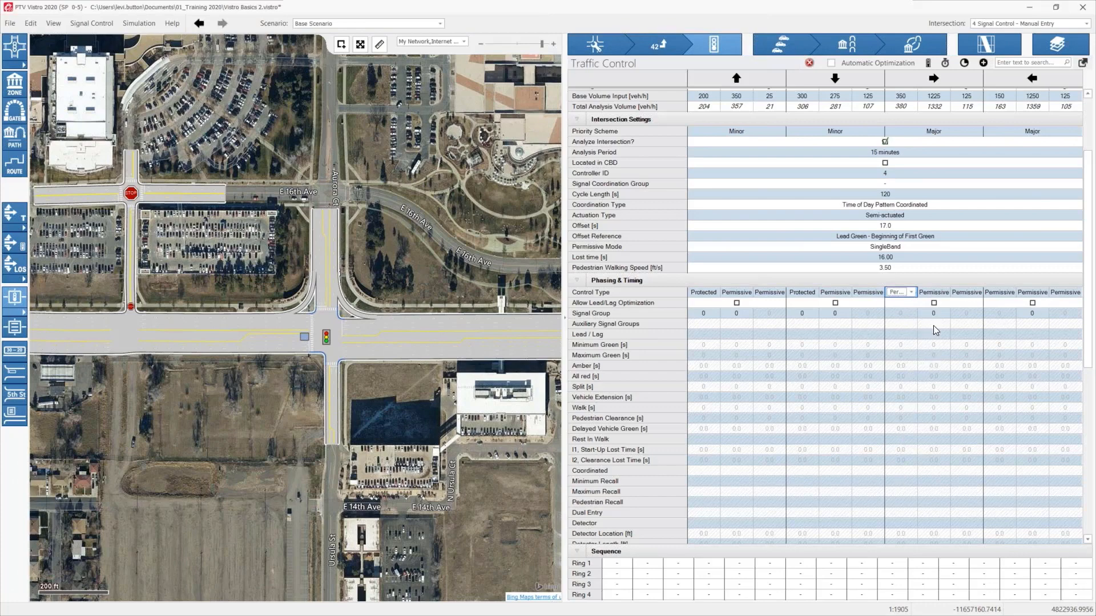
left_click(912, 295)
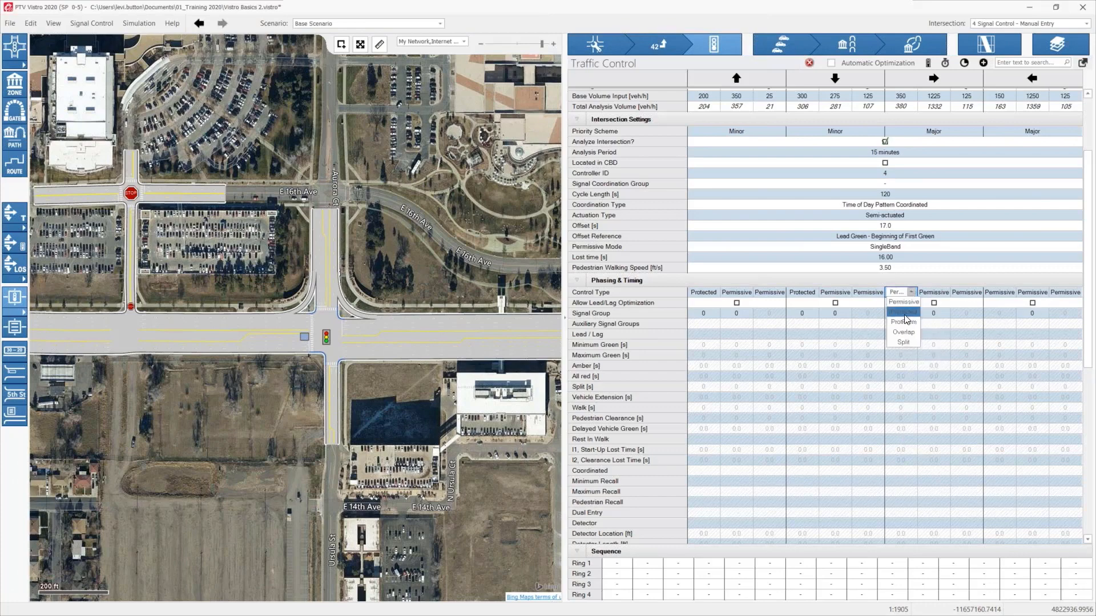
left_click(905, 314)
left_click(999, 295)
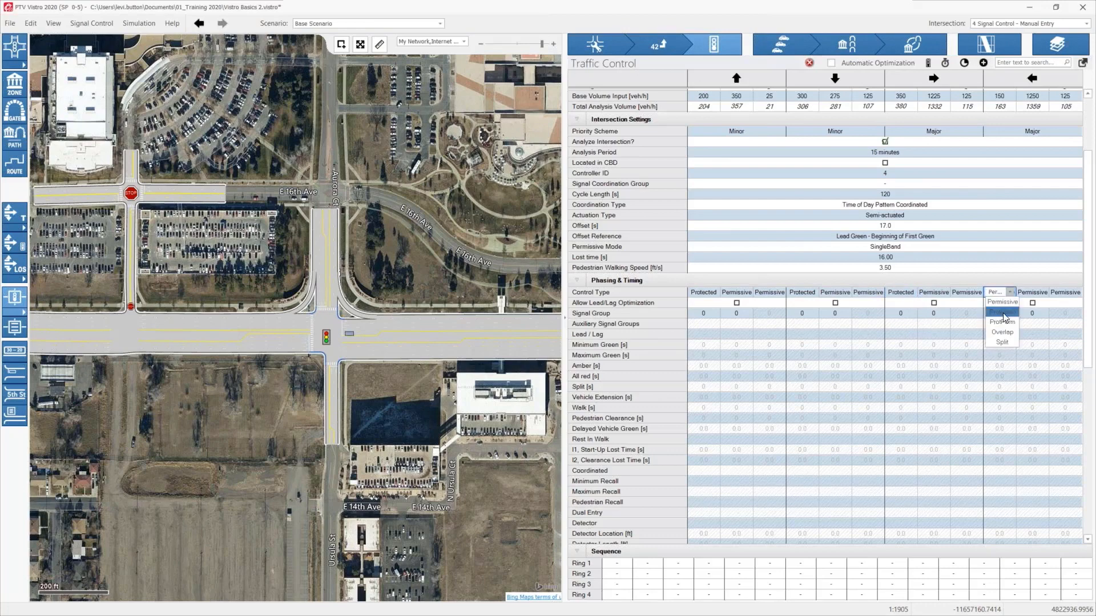
left_click(1002, 312)
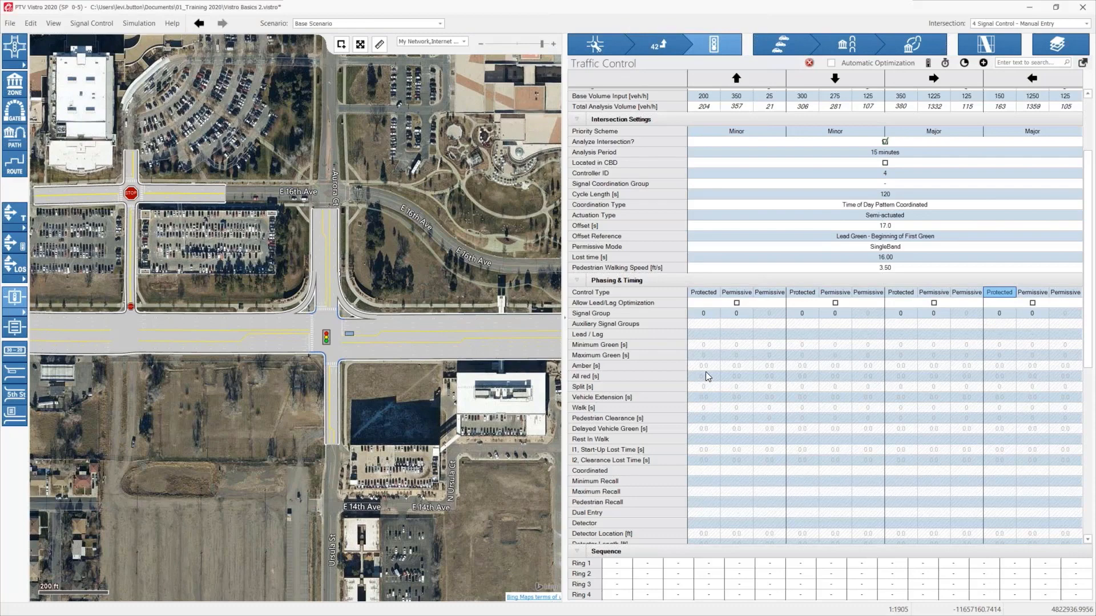
left_click(781, 294)
left_click(770, 301)
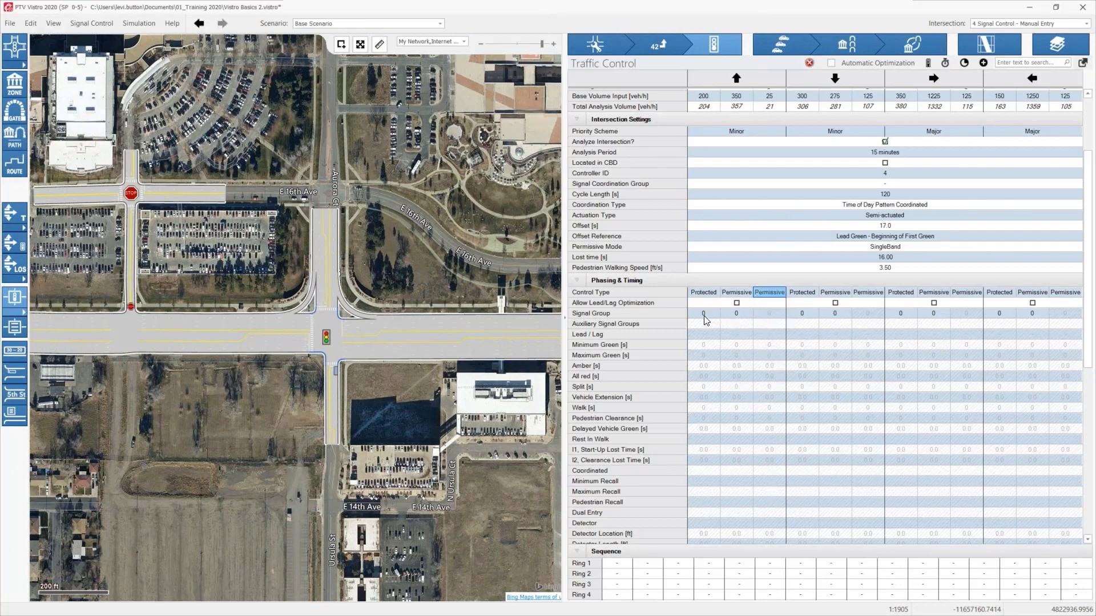
Assign signal group 2 to the eastbound through movement and signal group 6 to the westbound through movement.
left_click_drag(351, 365, 329, 365)
scroll(303, 337, "up", 2)
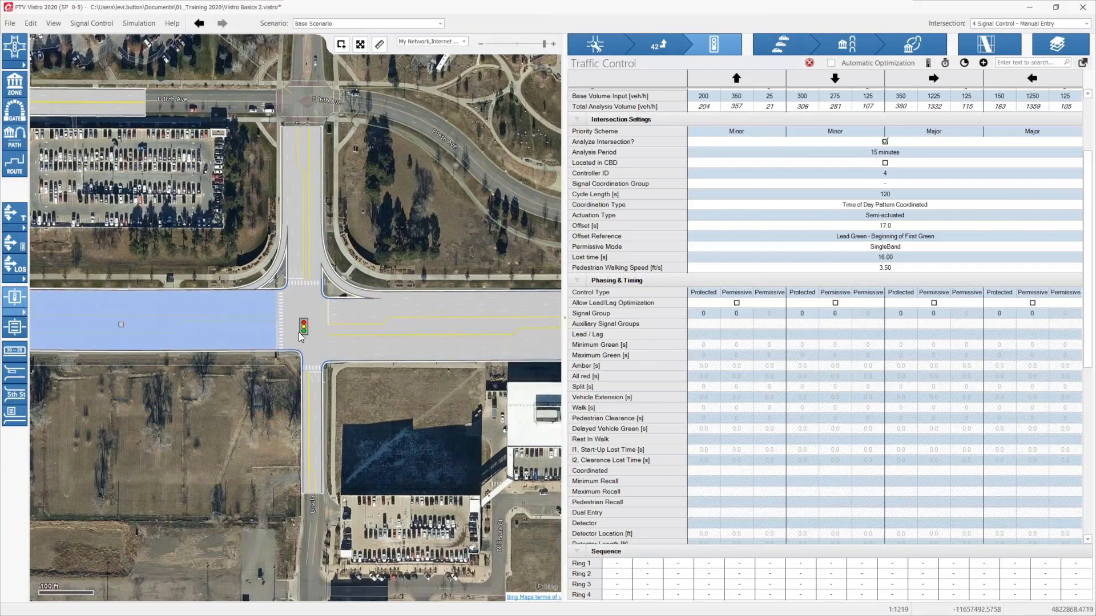
left_click(936, 315)
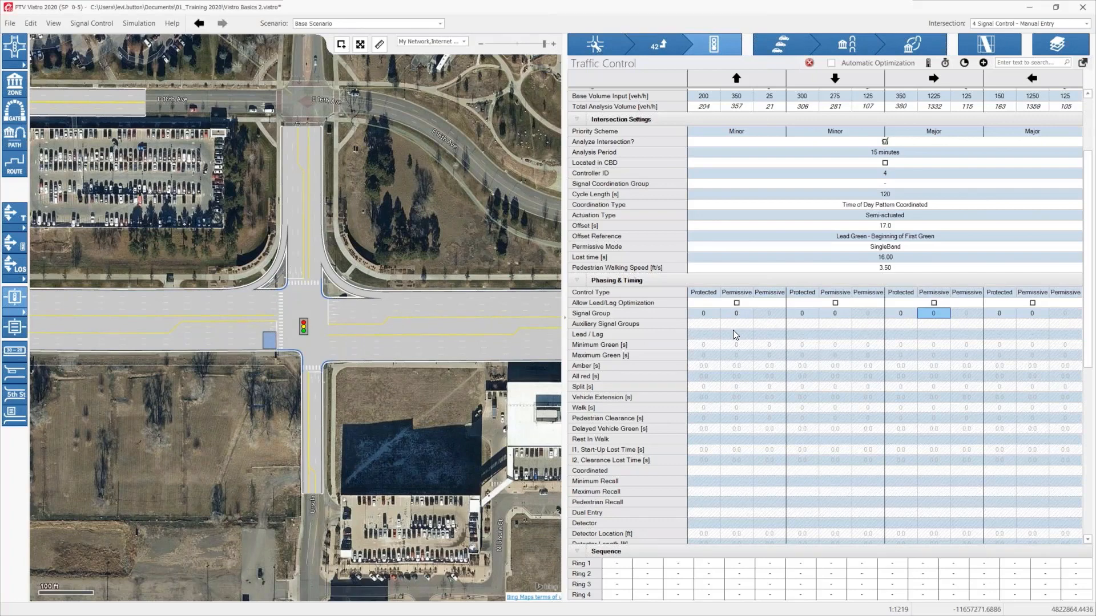
type("2")
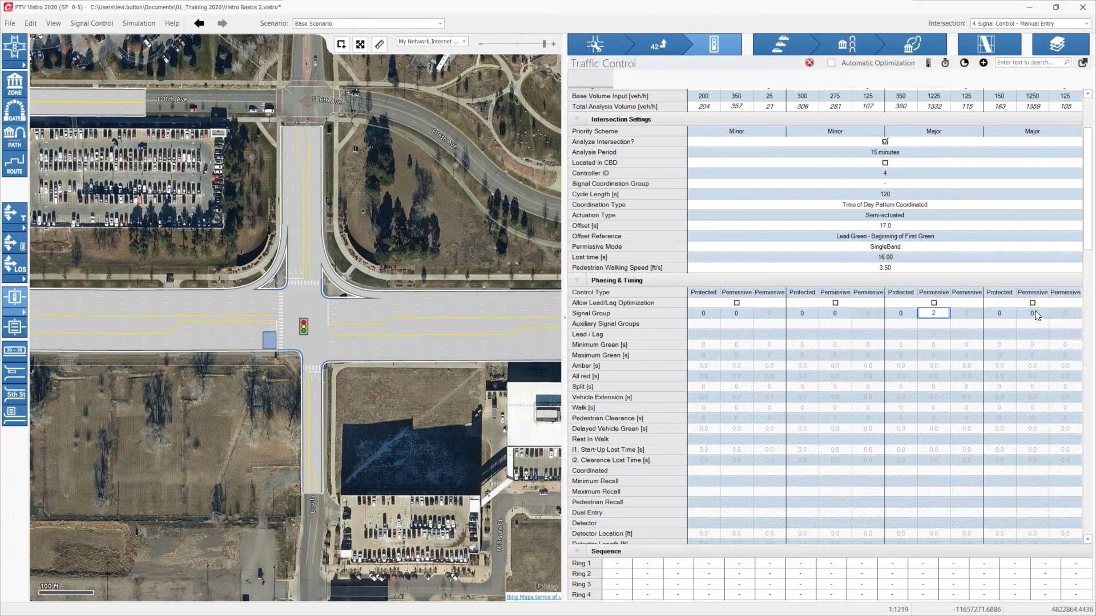
left_click(1035, 314)
type("6")
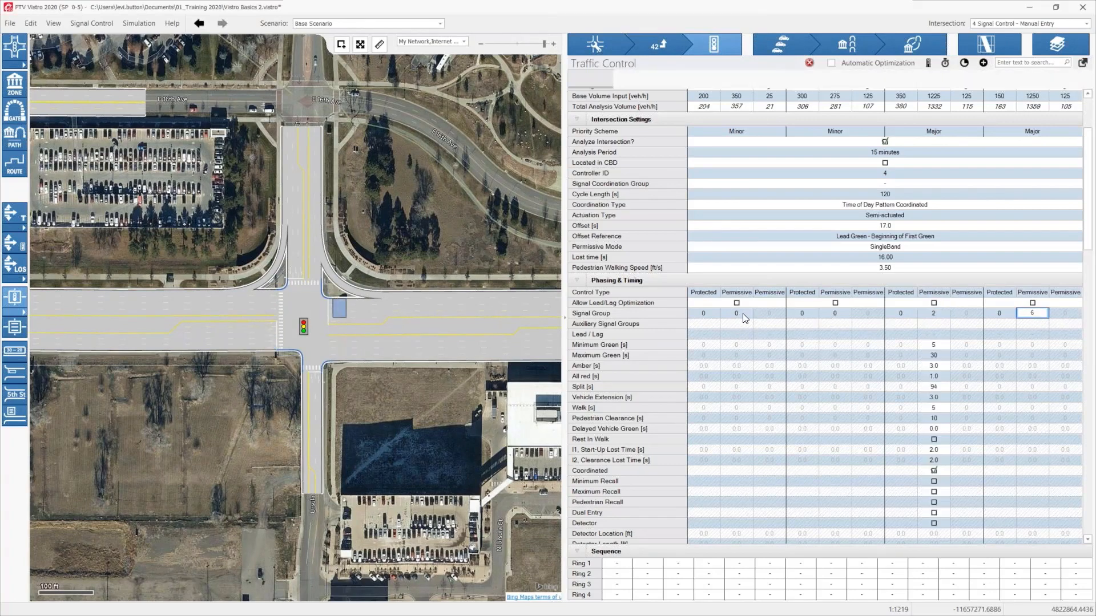
Assign signal group 8 to the northbound through movement and signal group 4 to the southbound through movement.
left_click(741, 314)
type("8")
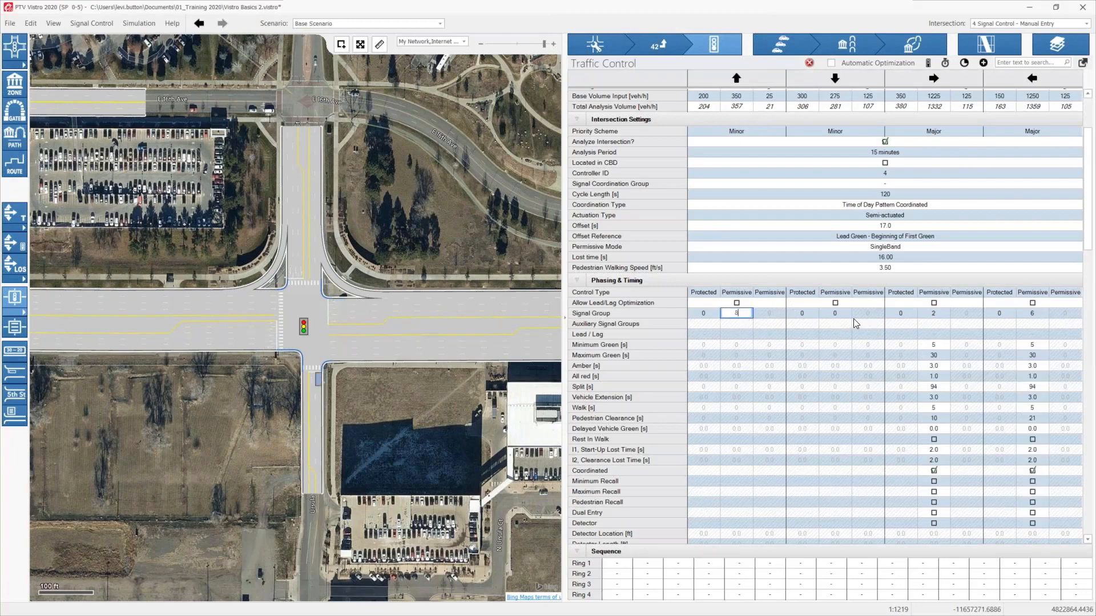
left_click(835, 315)
type("4")
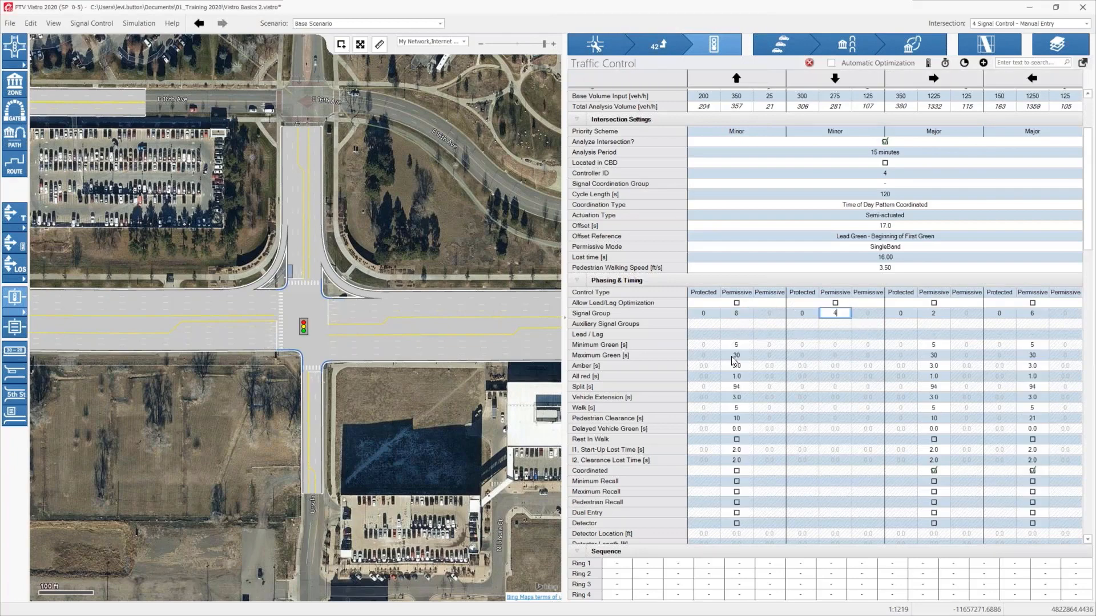
left_click(792, 342)
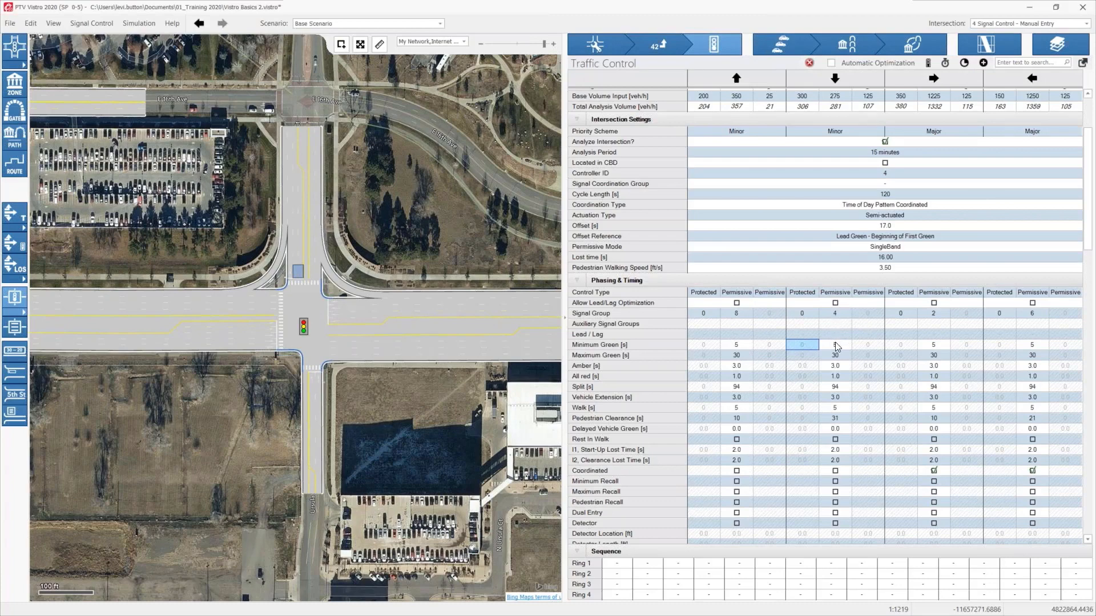
left_click(738, 313)
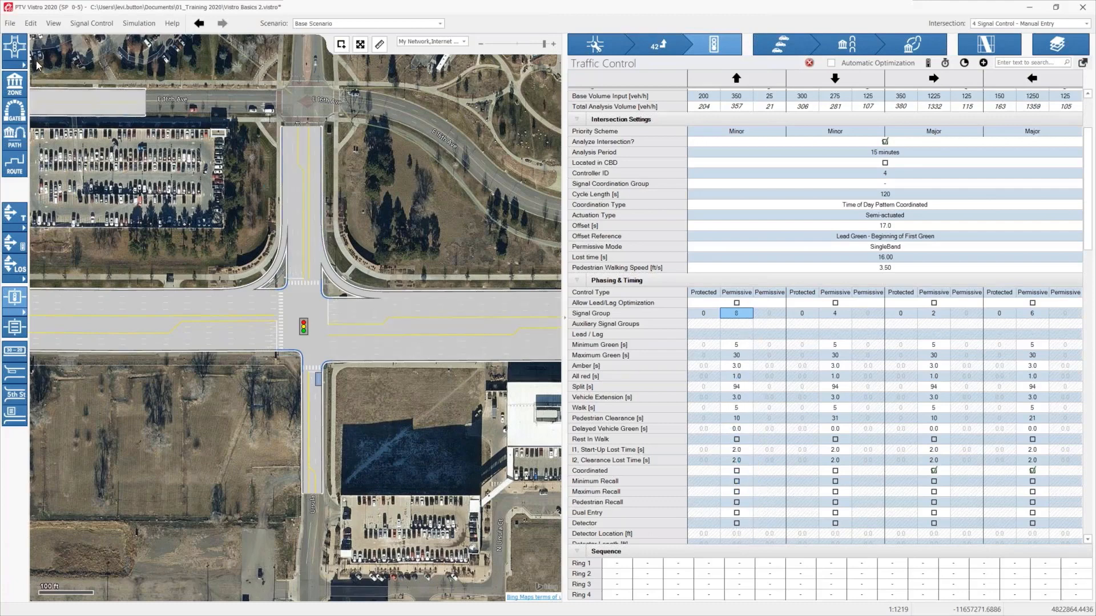
Review the default signal timing values in Global Settings and close the dialog without changes.
left_click(32, 24)
left_click(45, 81)
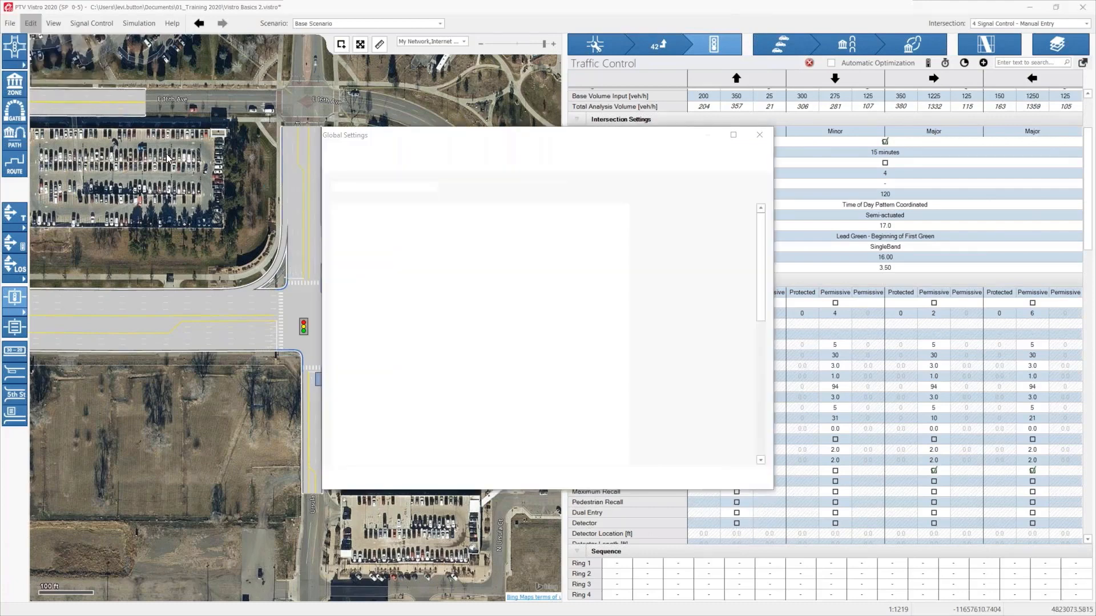
scroll(549, 395, "down", 5)
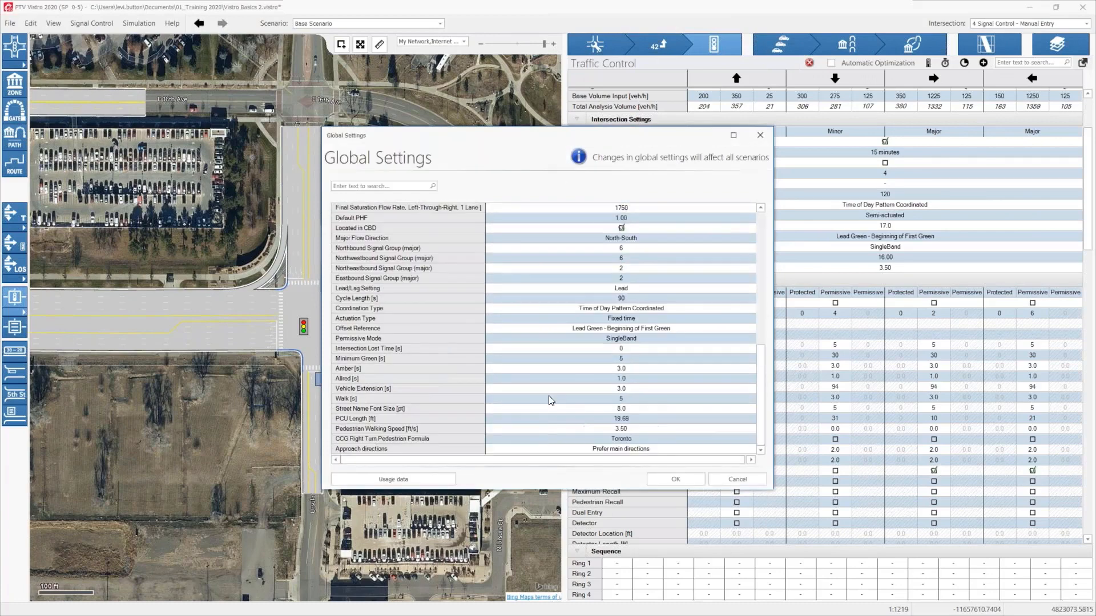
left_click(730, 481)
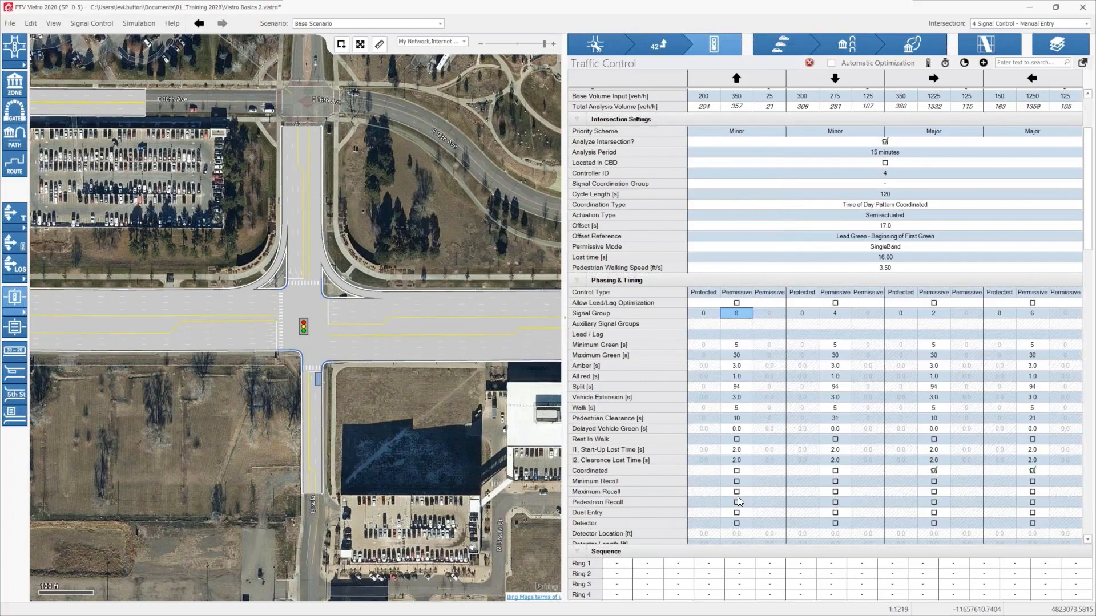
Assign signal group 3 to the northbound left turn and signal group 7 to the southbound left turn.
left_click(735, 368)
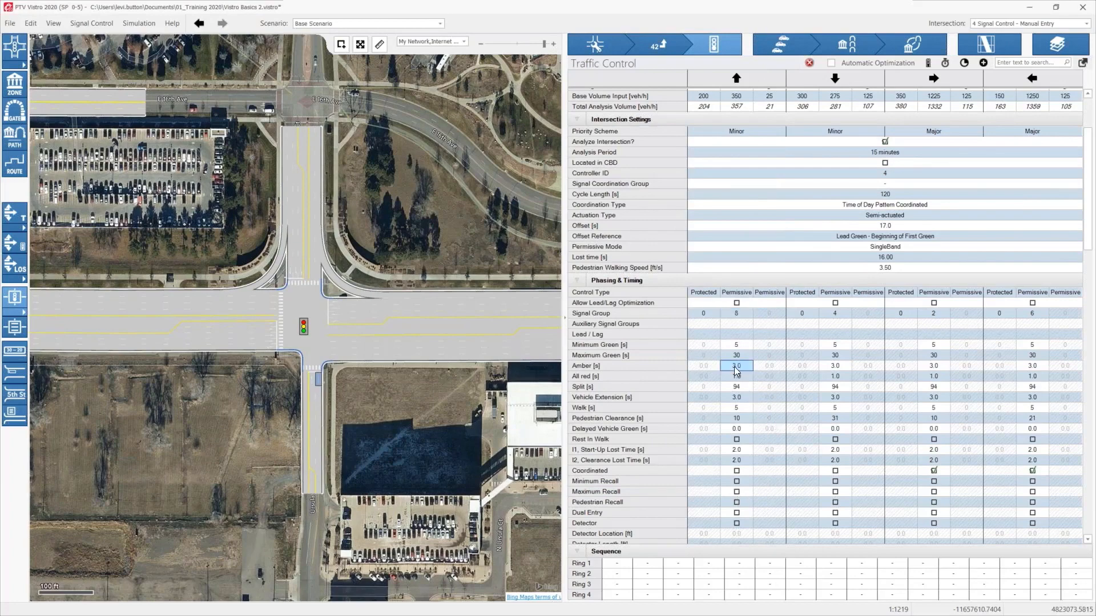
left_click(736, 378)
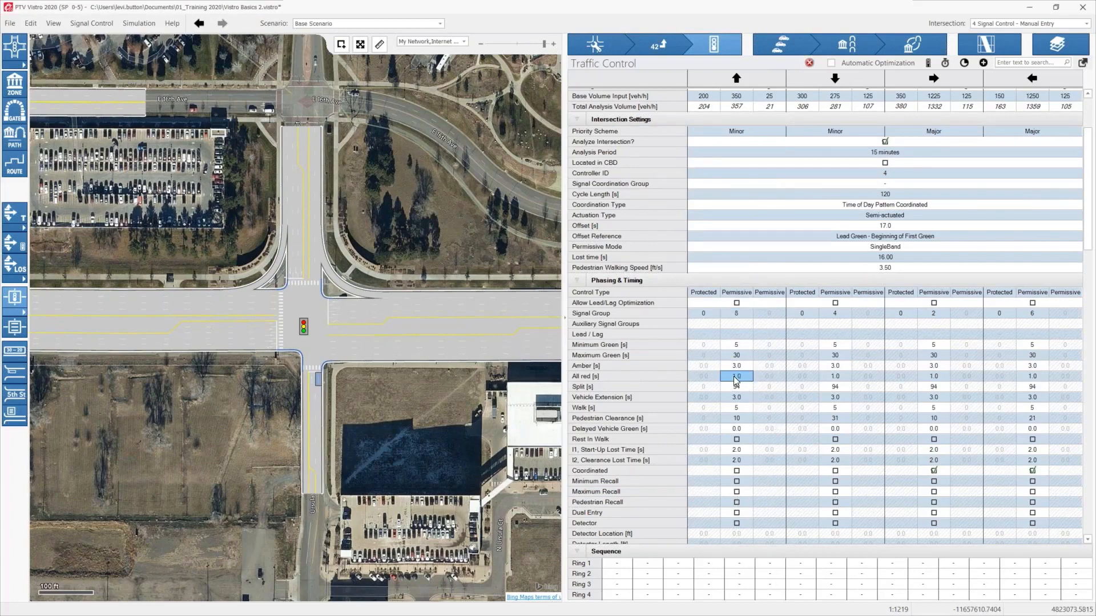
left_click(704, 315)
type("3")
left_click(795, 314)
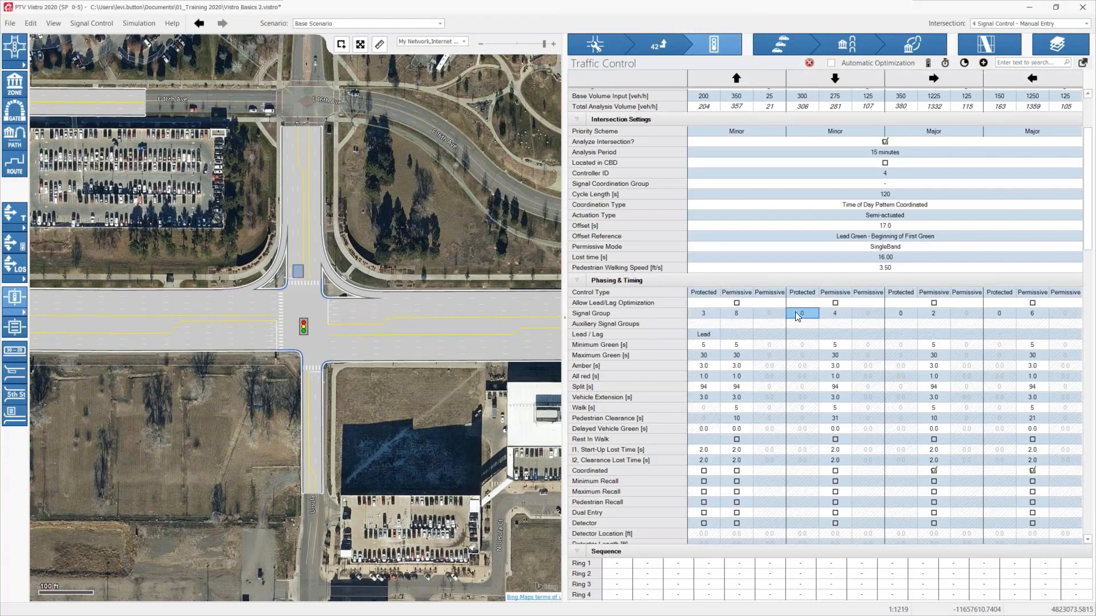
Assign signal group 5 to the eastbound left turn and signal group 1 to the westbound left turn.
left_click(906, 315)
type("5")
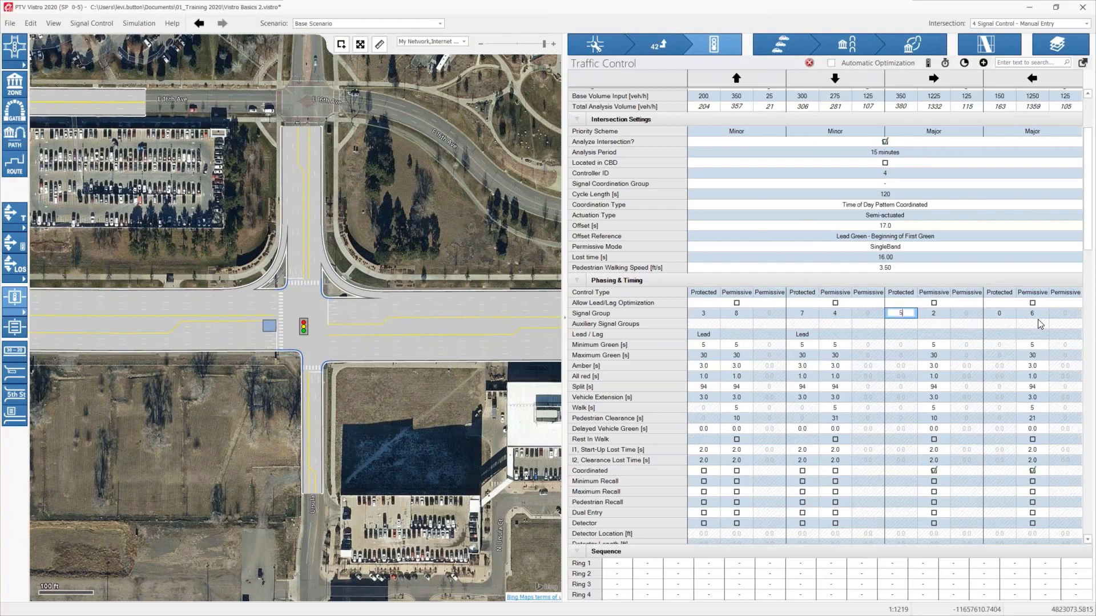
left_click(1000, 314)
type("1")
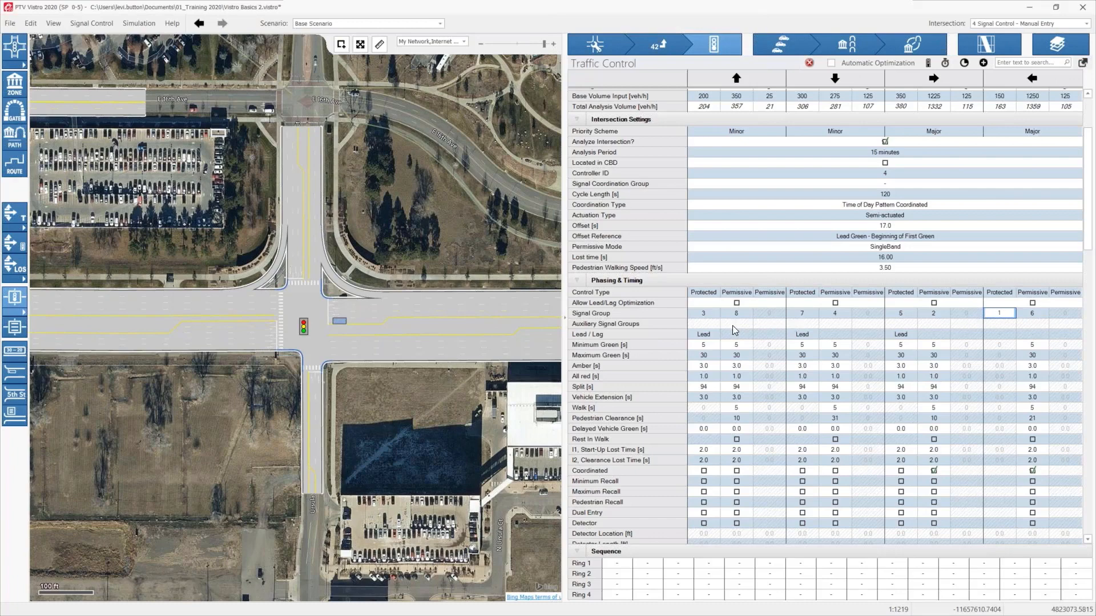
left_click(1007, 324)
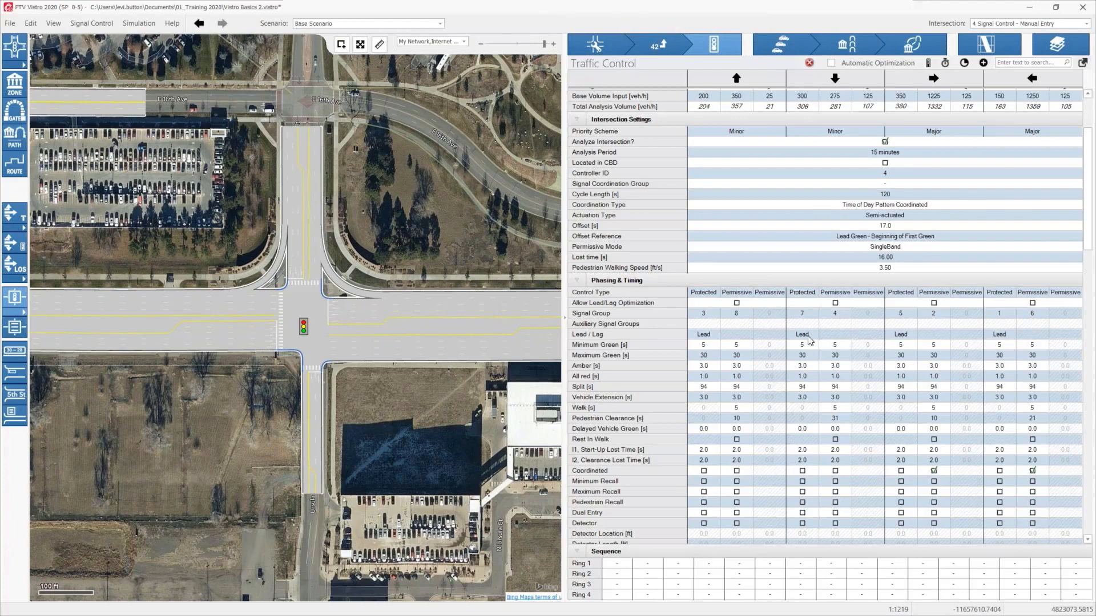
Fill Ring 1 of the phase sequence with signal groups 1, 2, 3 and 4 in order.
scroll(775, 341, "down", 2)
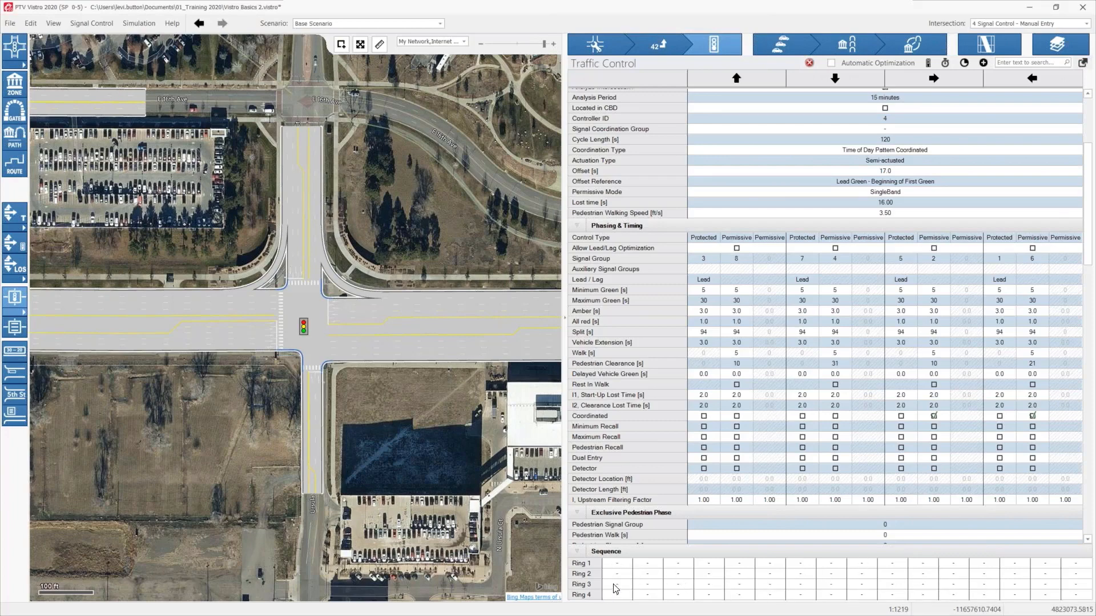
left_click(618, 565)
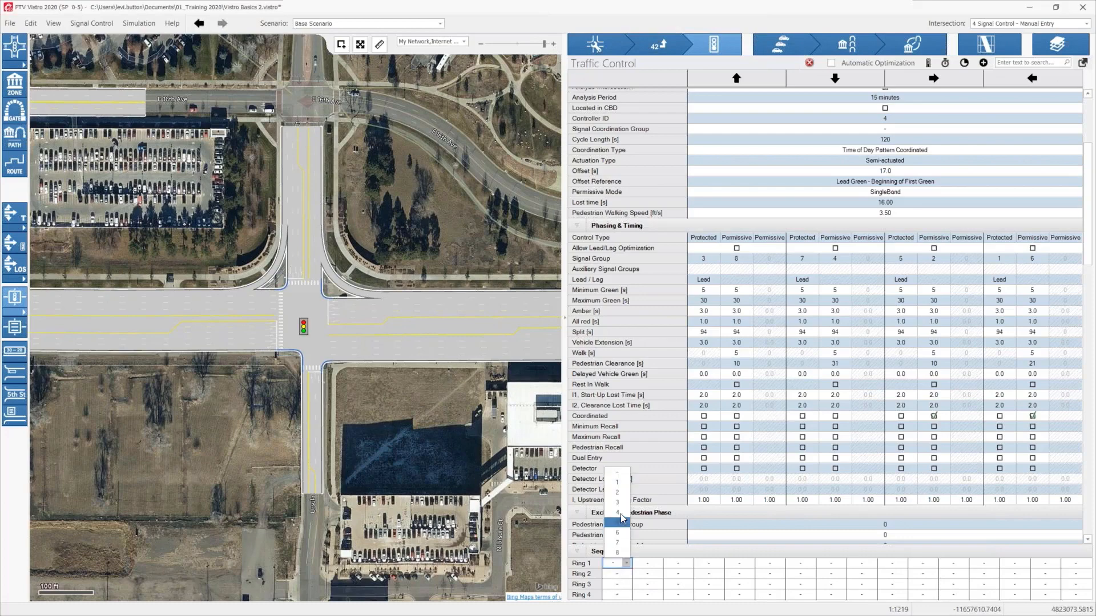
left_click(617, 482)
left_click(646, 528)
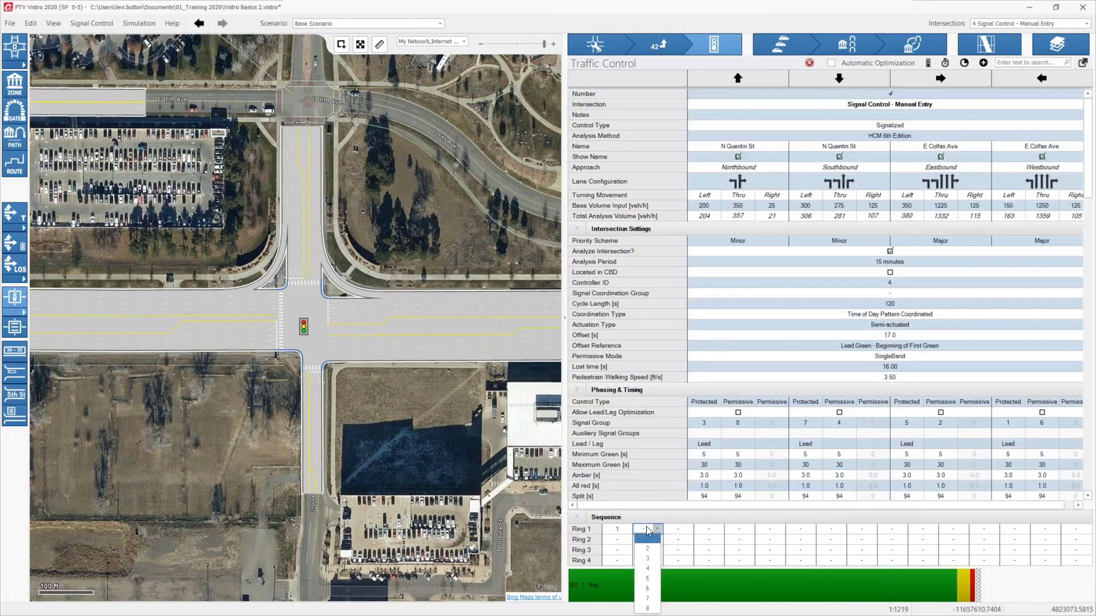
left_click(648, 548)
left_click(678, 529)
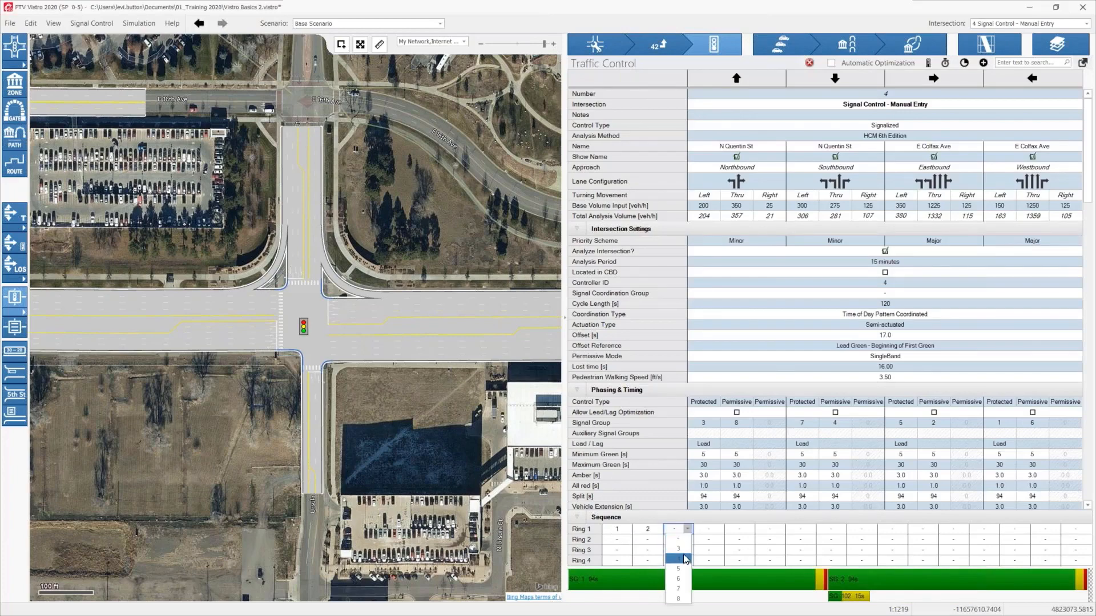
left_click(678, 548)
left_click(708, 529)
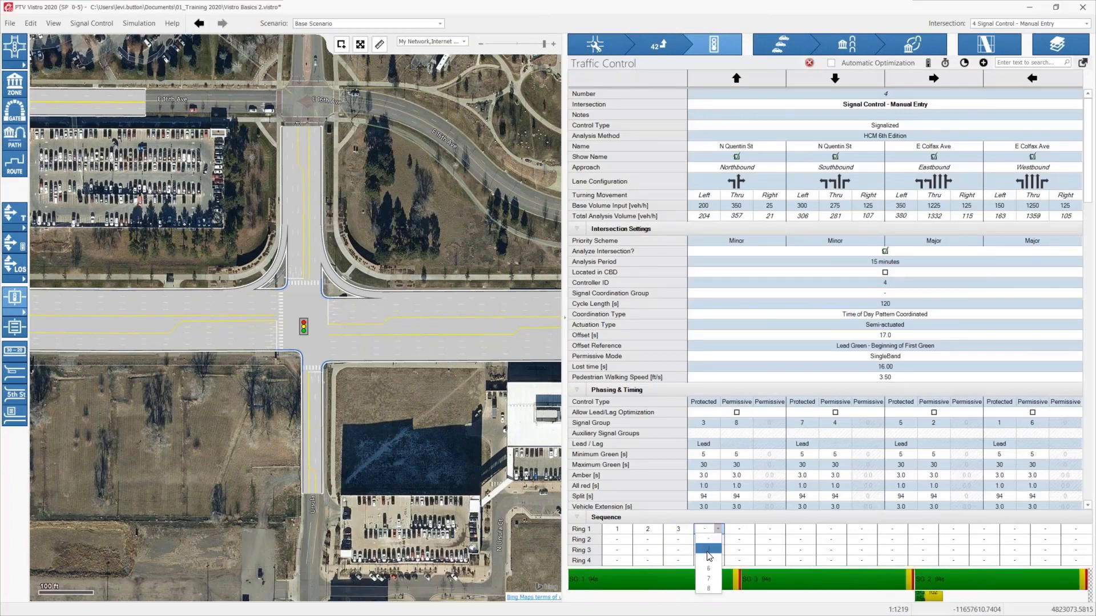
left_click(708, 548)
Fill Ring 2 with signal groups 5, 6, 7 and 8, and insert a barrier between the second and third sequence positions.
left_click(613, 540)
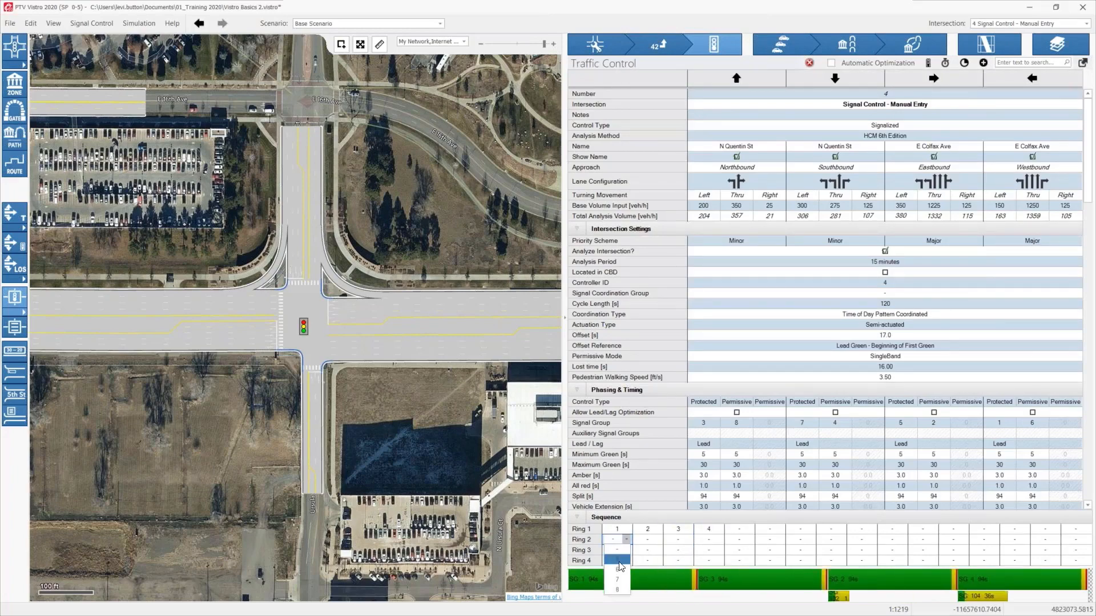
left_click(620, 567)
left_click(645, 506)
left_click(646, 525)
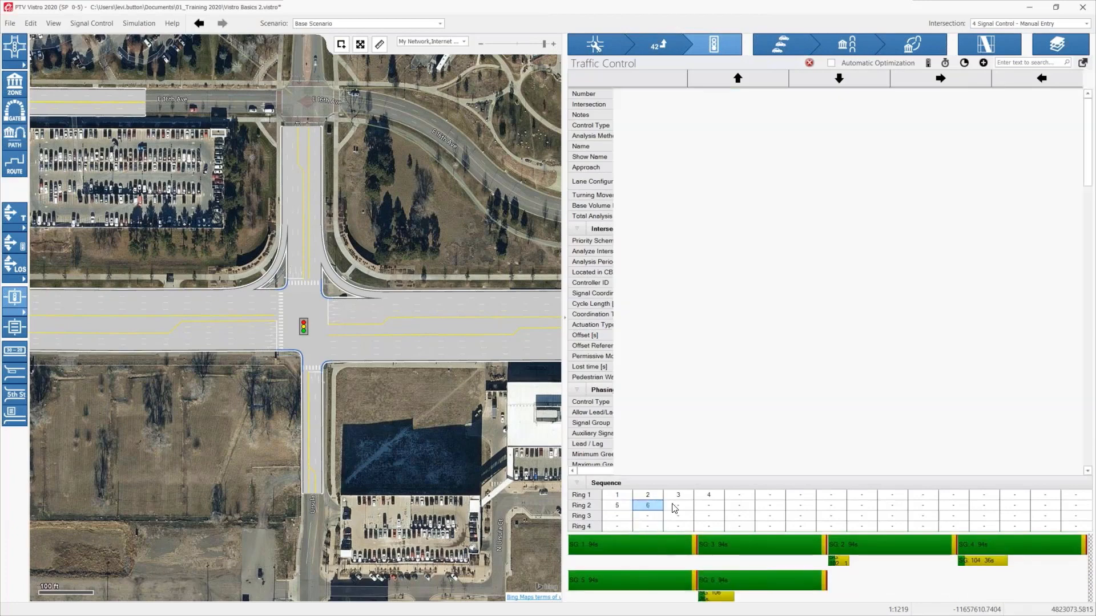
left_click(673, 507)
left_click(674, 525)
left_click(704, 507)
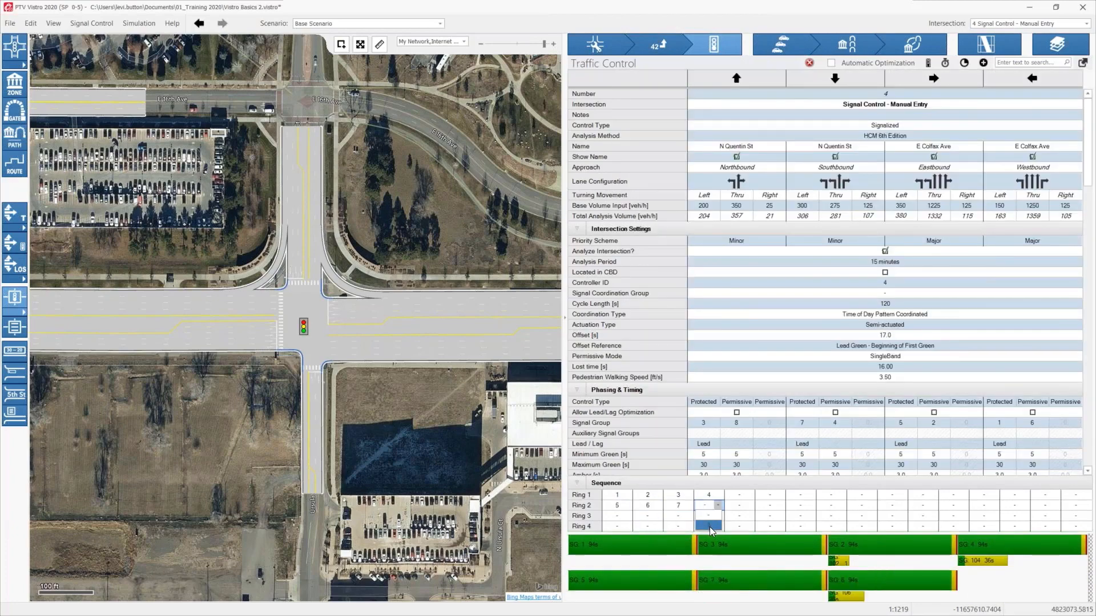
left_click(709, 526)
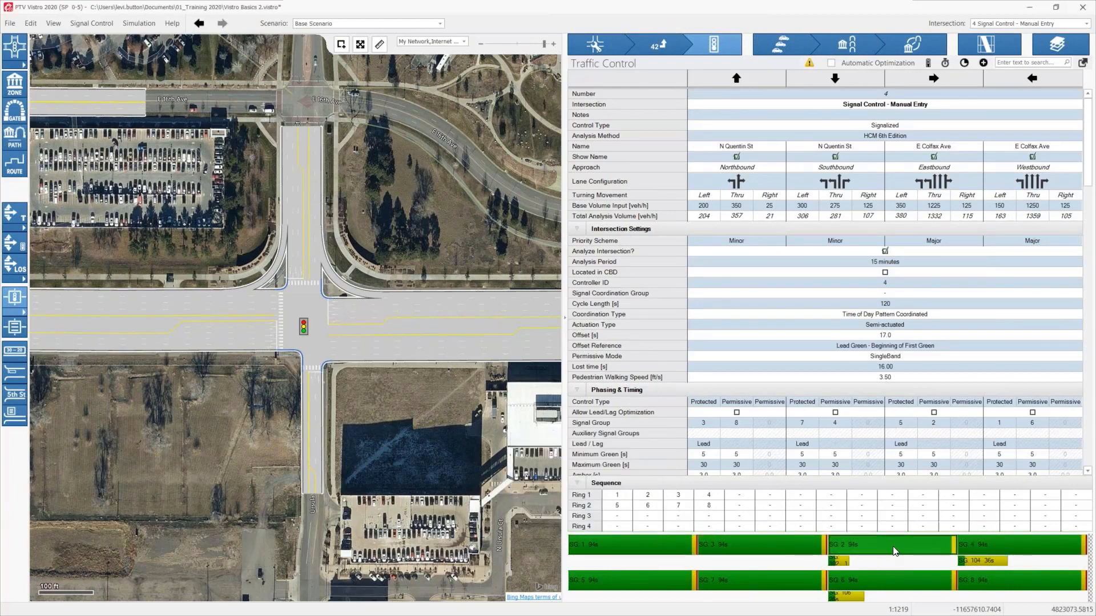
scroll(742, 327, "down", 3)
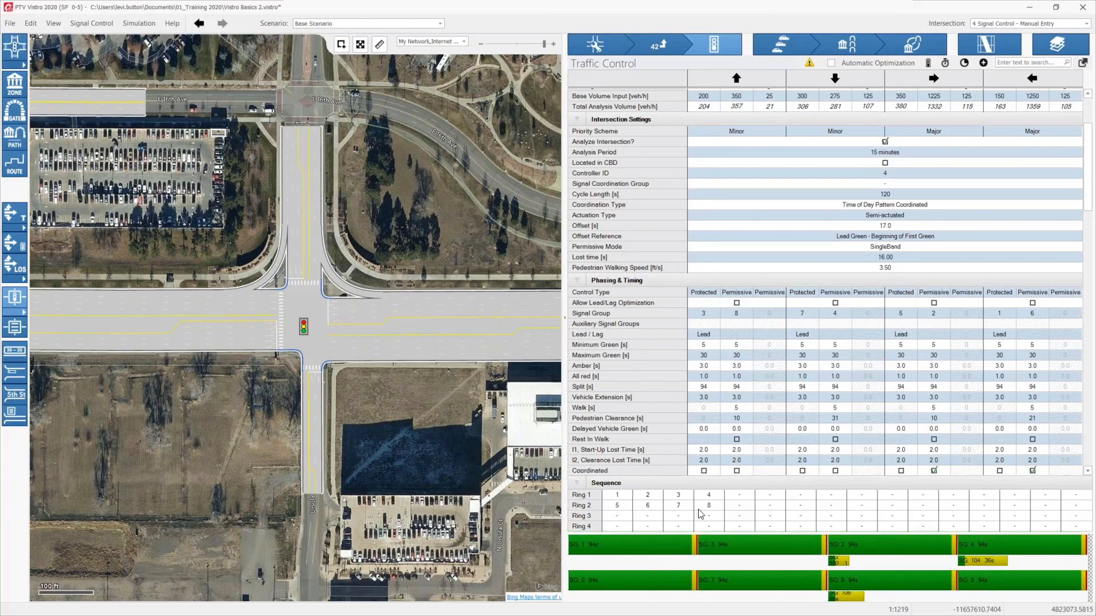
left_click(663, 517)
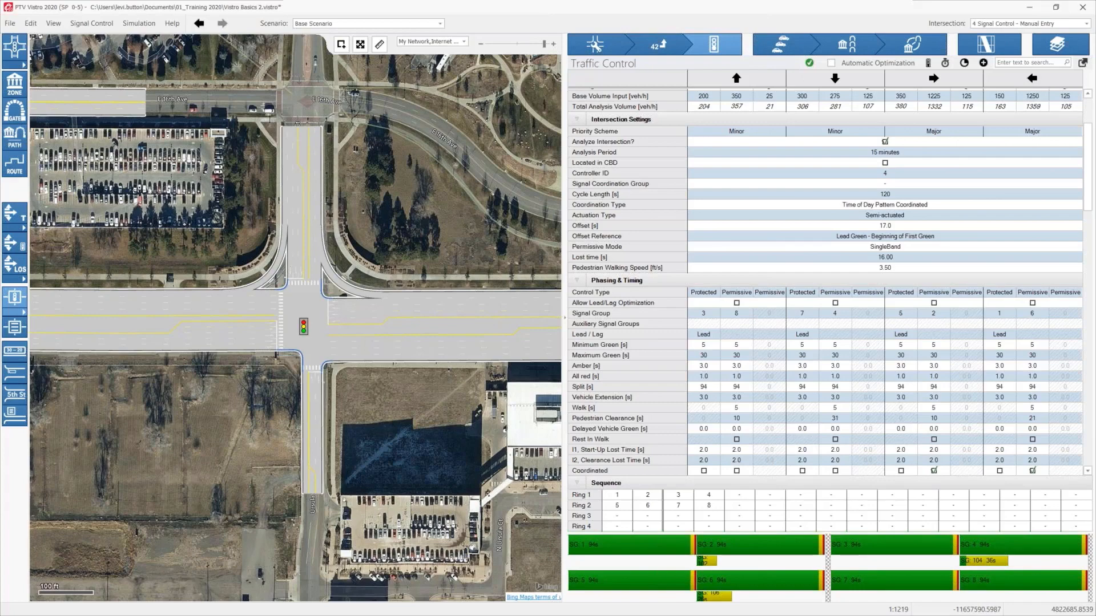
Set the split to 19 s for the westbound left turn and 39 s for the eastbound through movement.
left_click(710, 388)
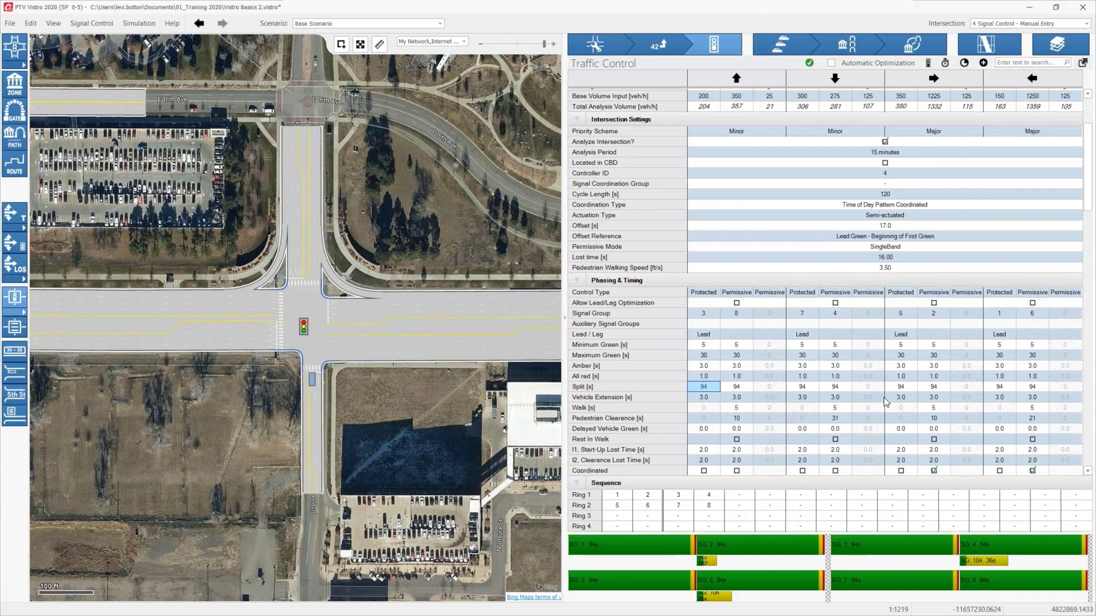
left_click(999, 387)
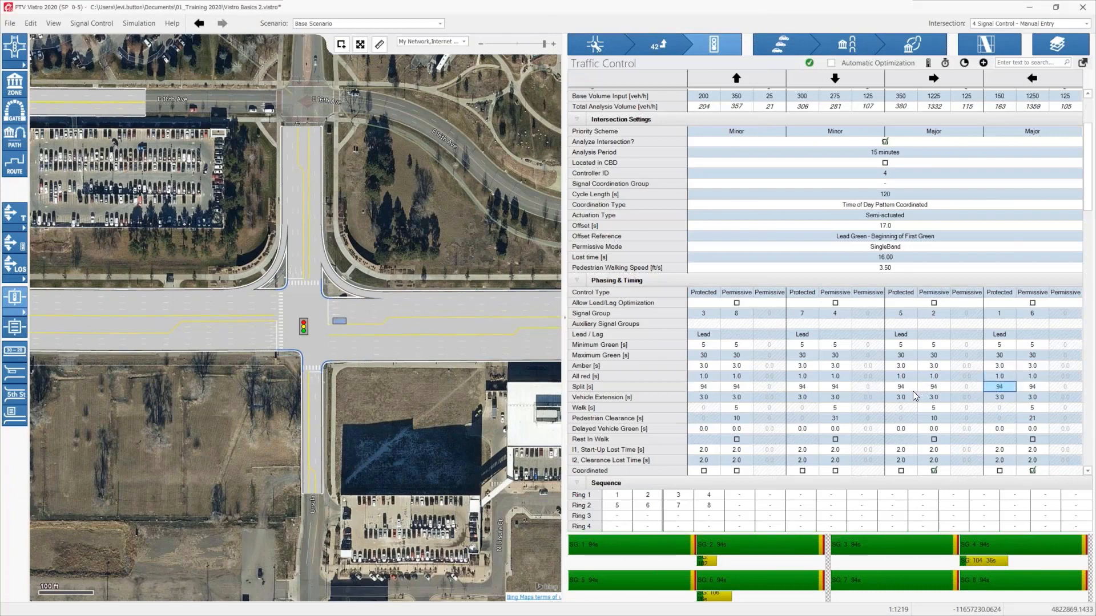
type("19")
key("Return")
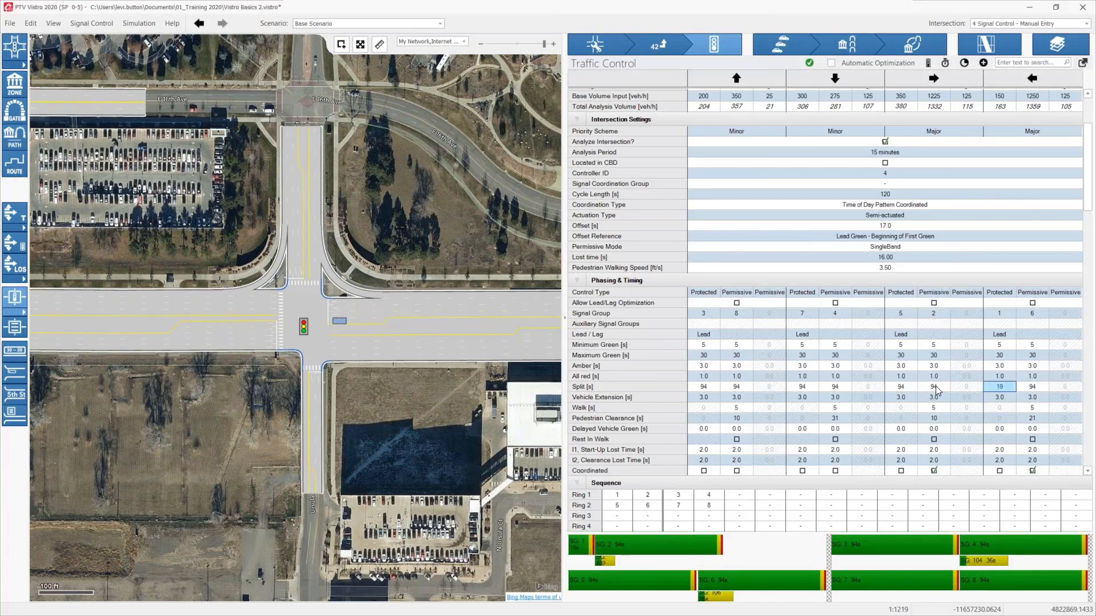
left_click(930, 389)
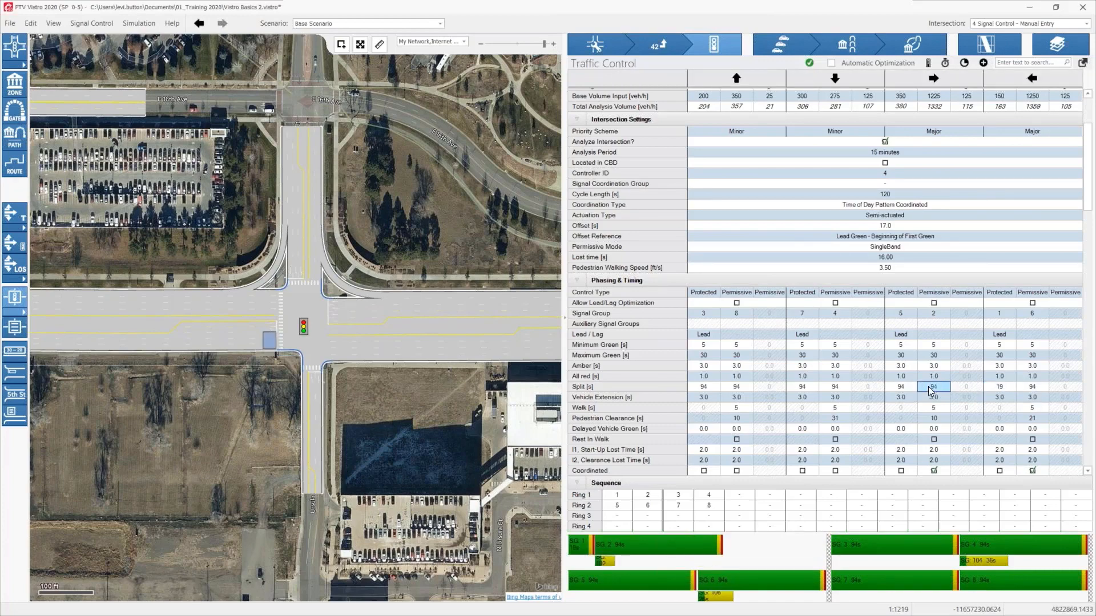
type("39")
key("Return")
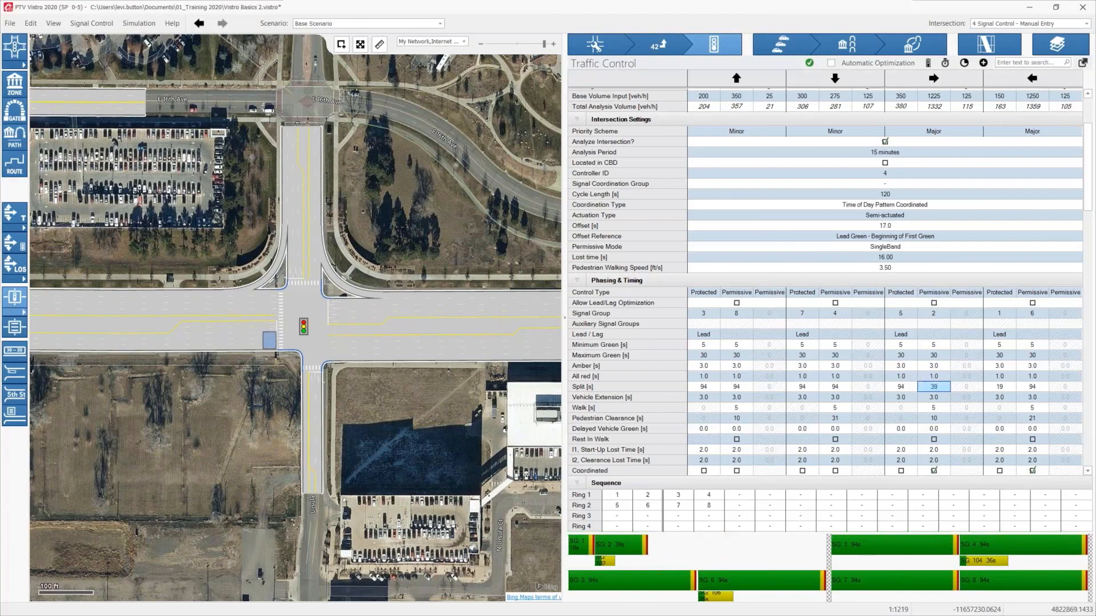
Set the split to 22 s for the northbound left turn and 40 s for the southbound through movement.
left_click(703, 386)
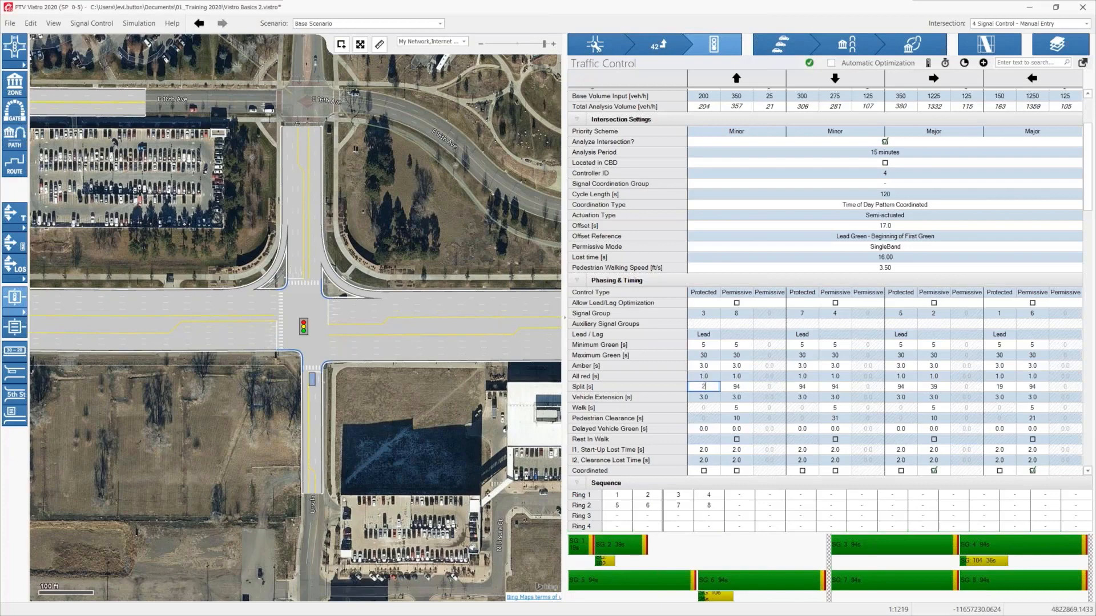
type("22")
key("Return")
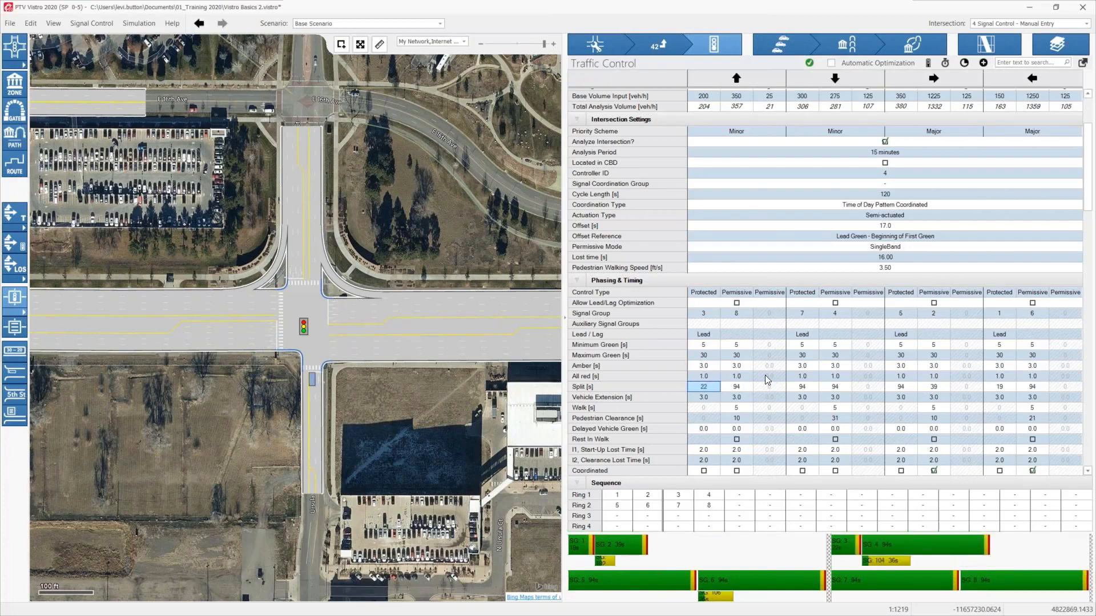
left_click(834, 386)
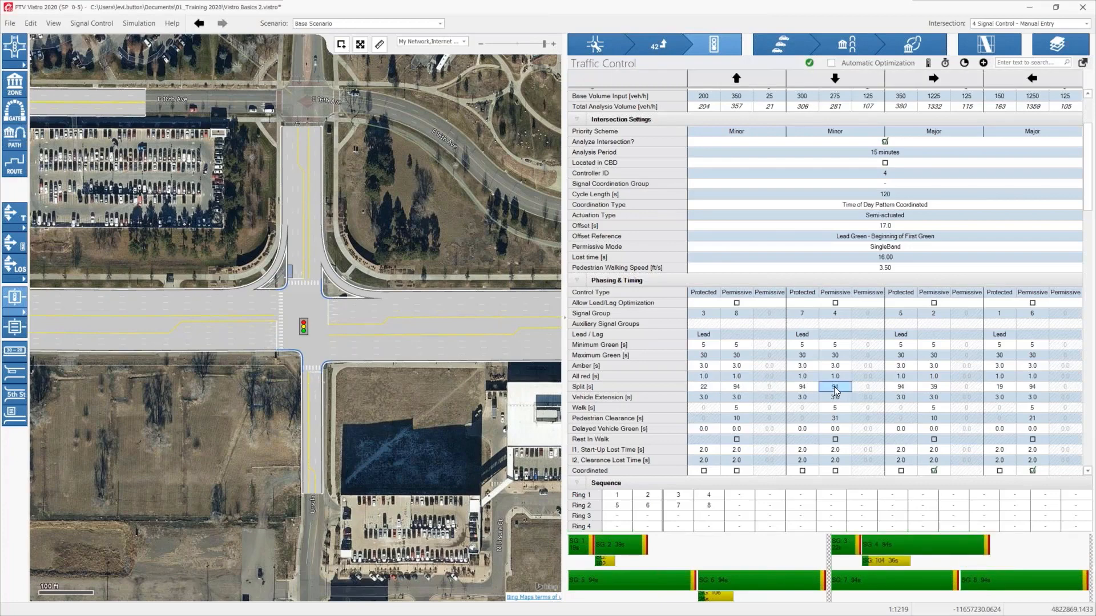
type("40")
key("Return")
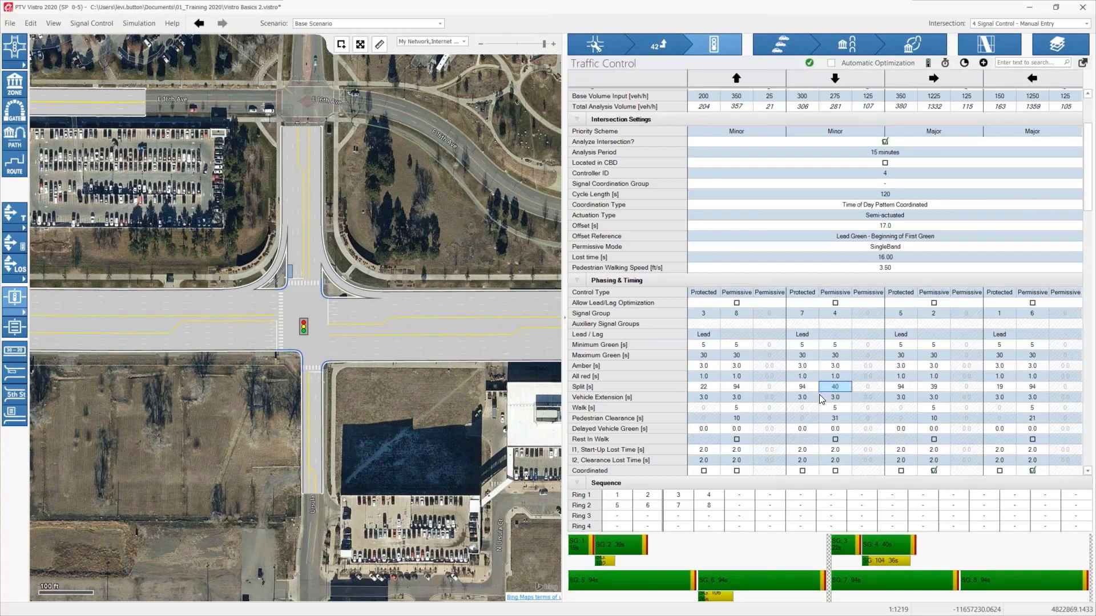
Set the split to 20 s for the eastbound left turn and 38 s for the westbound through movement.
left_click(904, 386)
type("20")
key("Return")
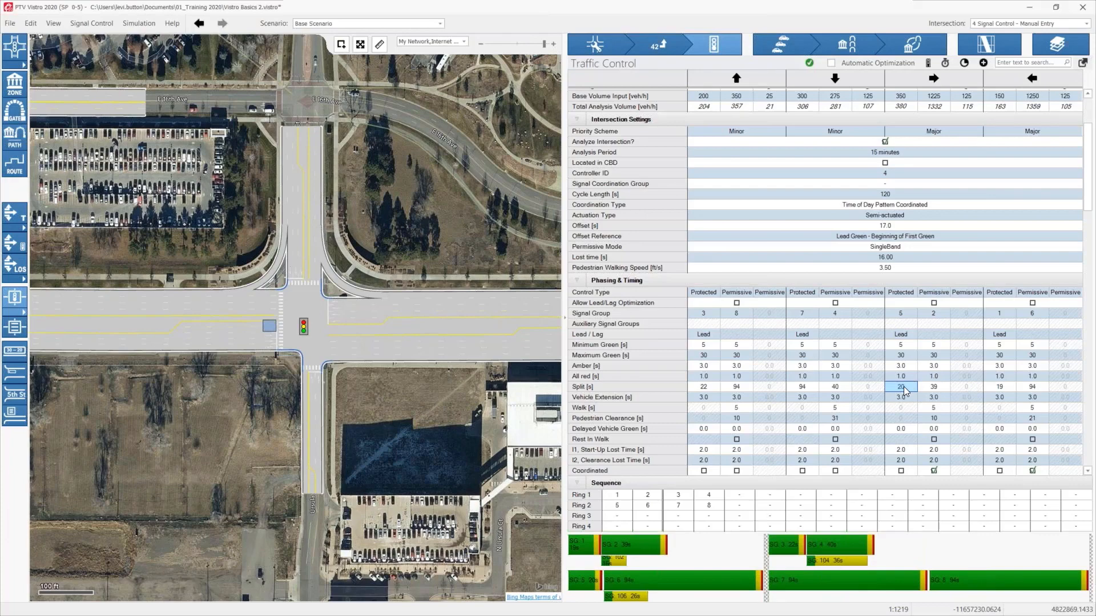
left_click(1032, 388)
type("38")
key("Return")
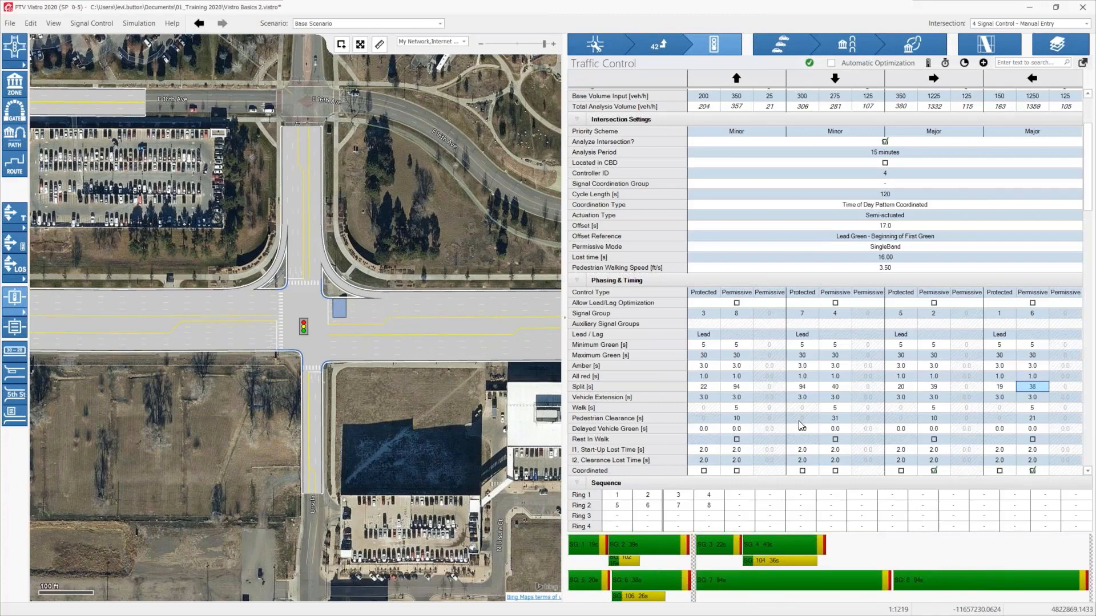
Set the split to 16 s for the southbound left turn and 46 s for the northbound through movement.
left_click(802, 388)
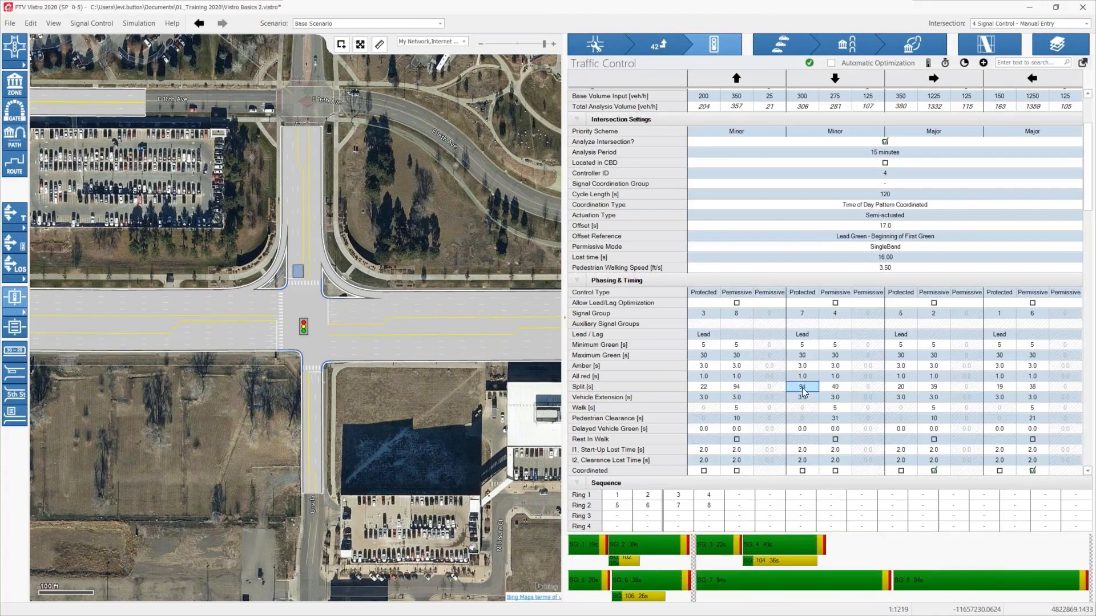
type("16")
key("Return")
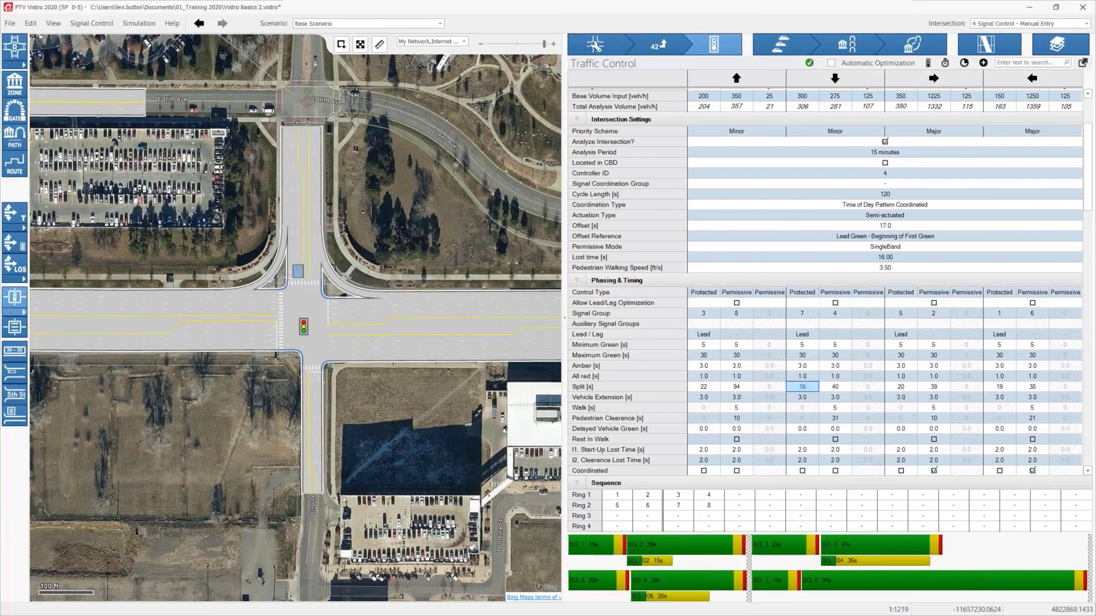
left_click(734, 388)
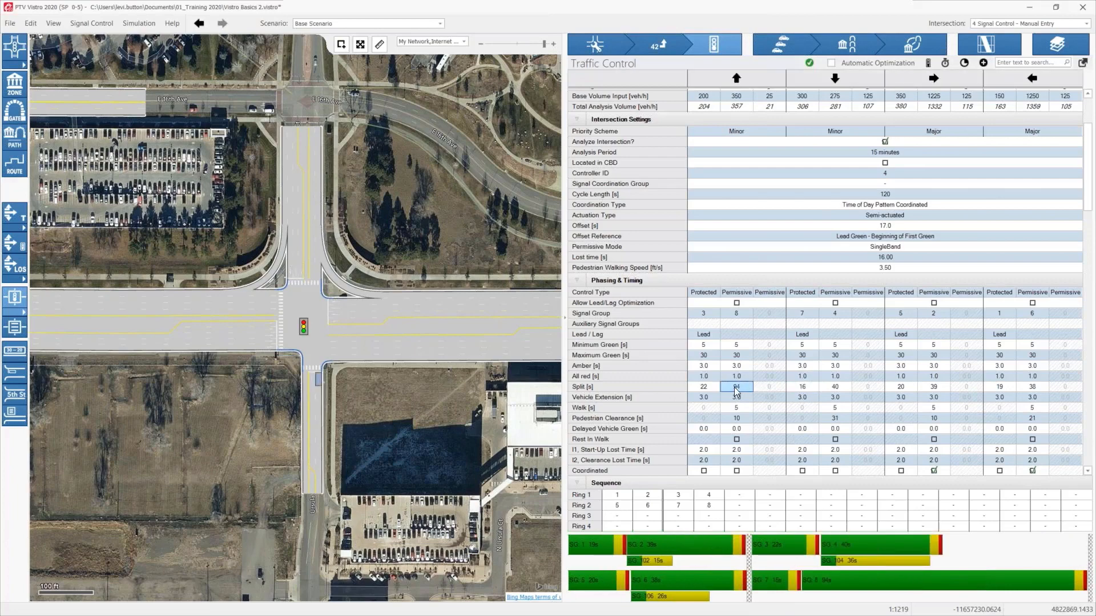
type("46")
key("Return")
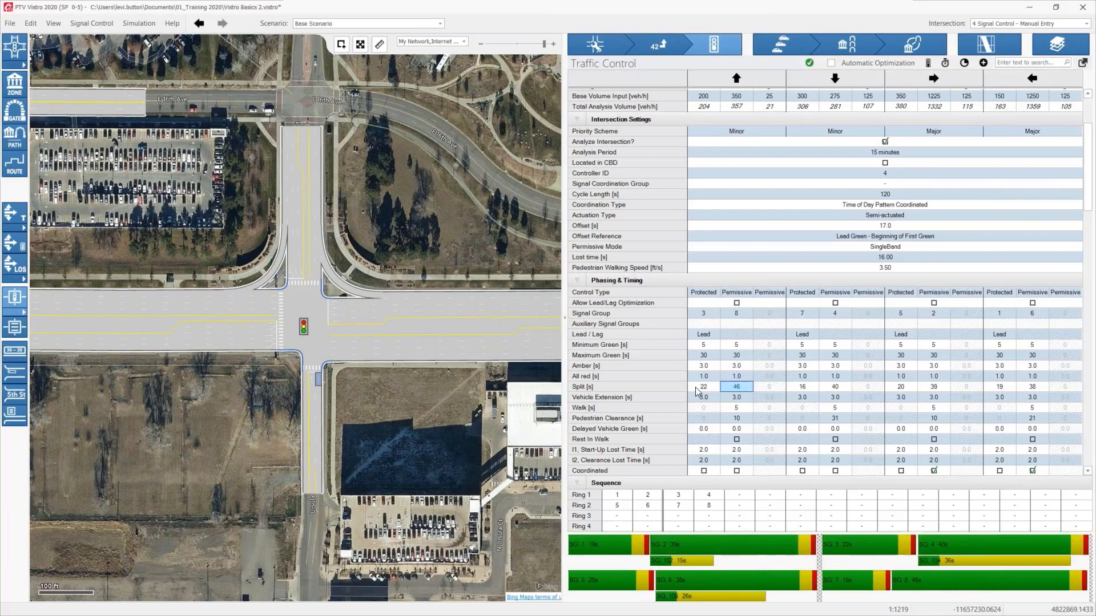
Resize pedestrian signal group 102 to 16 s graphically in the phase diagram, giving the eastbound through movement a 6 s walk time.
mouse_move(695, 387)
left_mouse_down()
mouse_move(939, 389)
mouse_move(711, 388)
left_mouse_up()
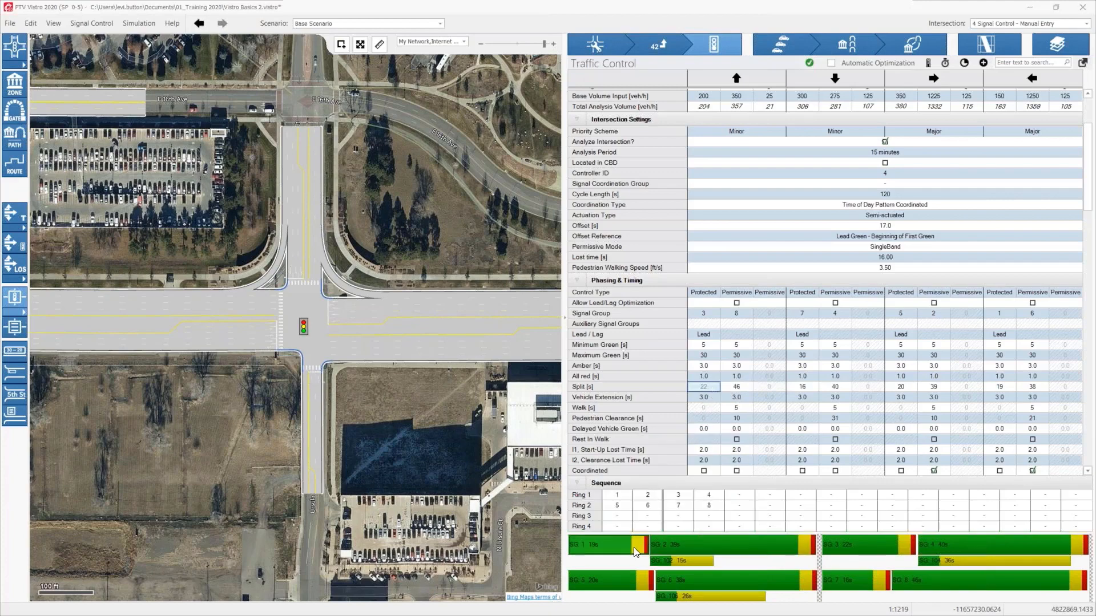
mouse_move(635, 546)
left_mouse_down()
mouse_move(586, 545)
mouse_move(636, 545)
left_mouse_up()
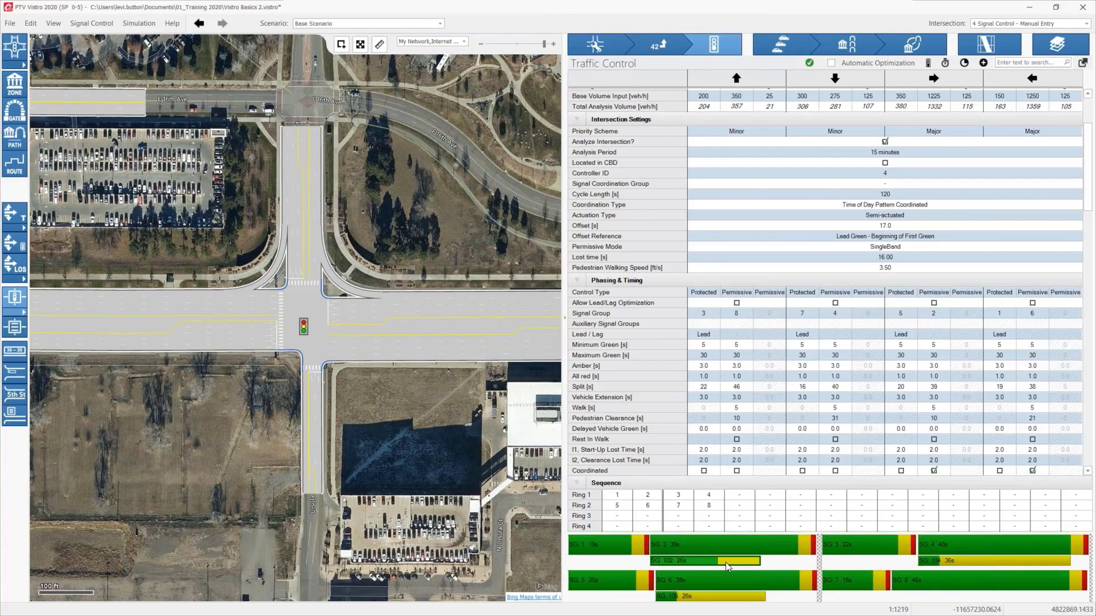
left_click_drag(725, 562, 671, 566)
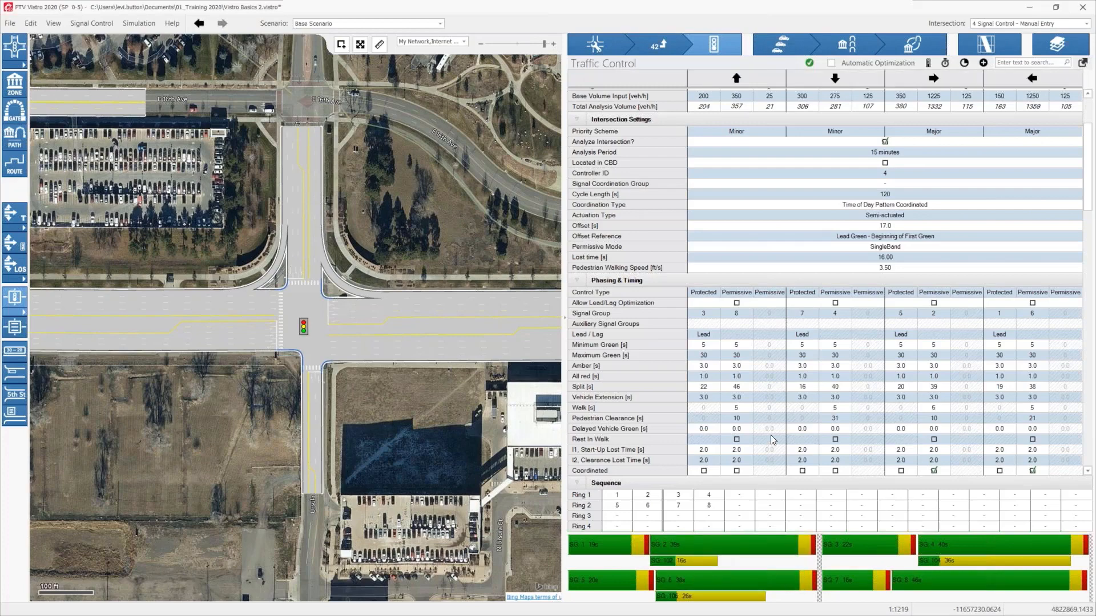
Set the amber time to 4 s for the left-turn and through movements on all four approaches.
scroll(767, 446, "down", 2)
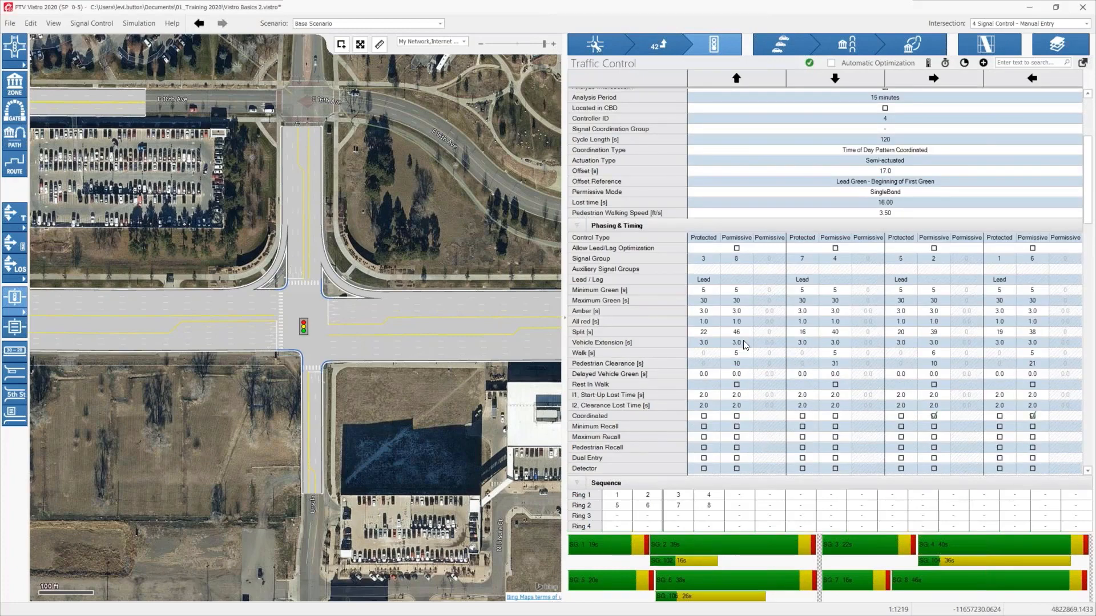
left_click(700, 312)
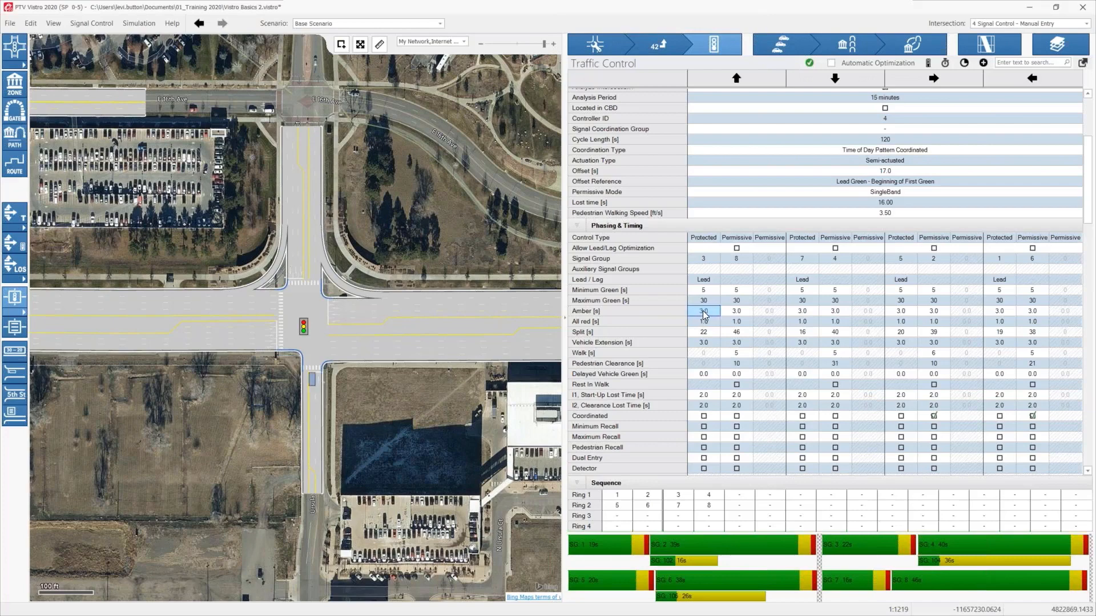
left_click(1036, 310, "shift")
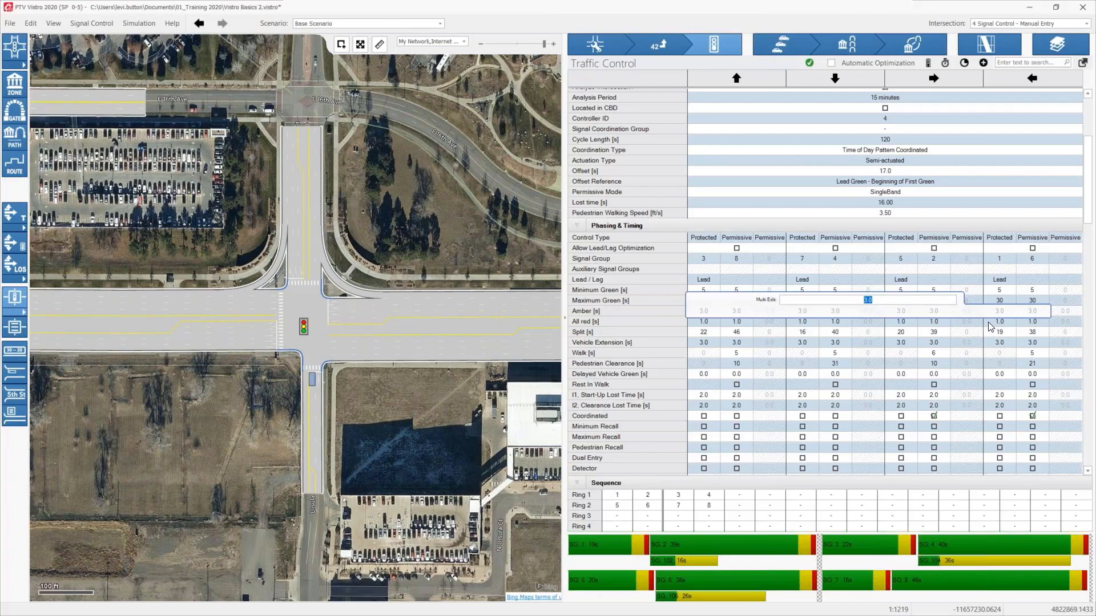
type("4")
key("Return")
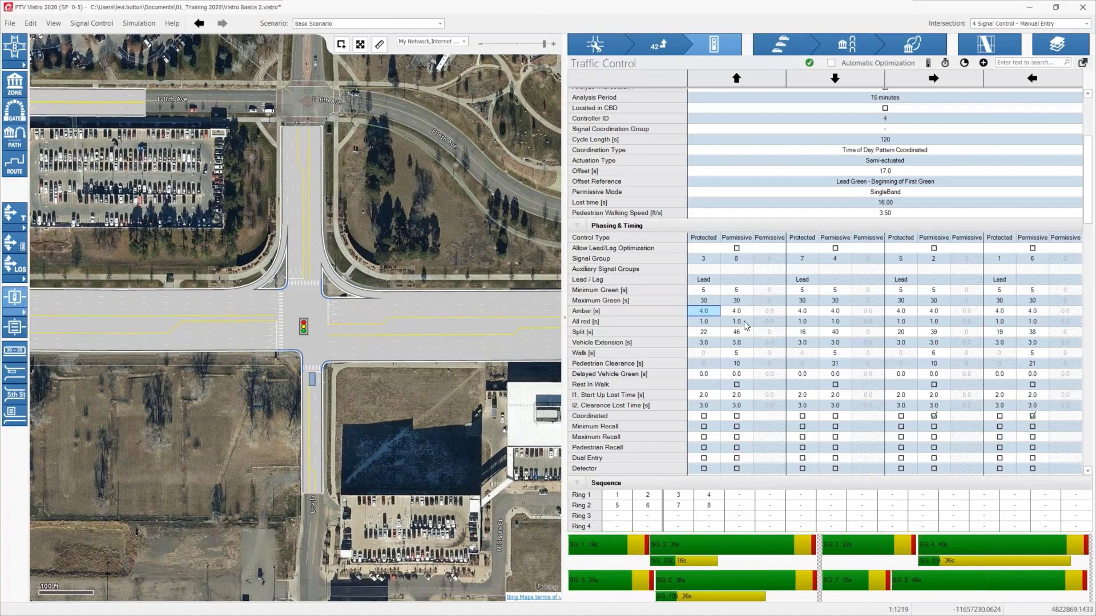
left_click(1035, 309, "shift")
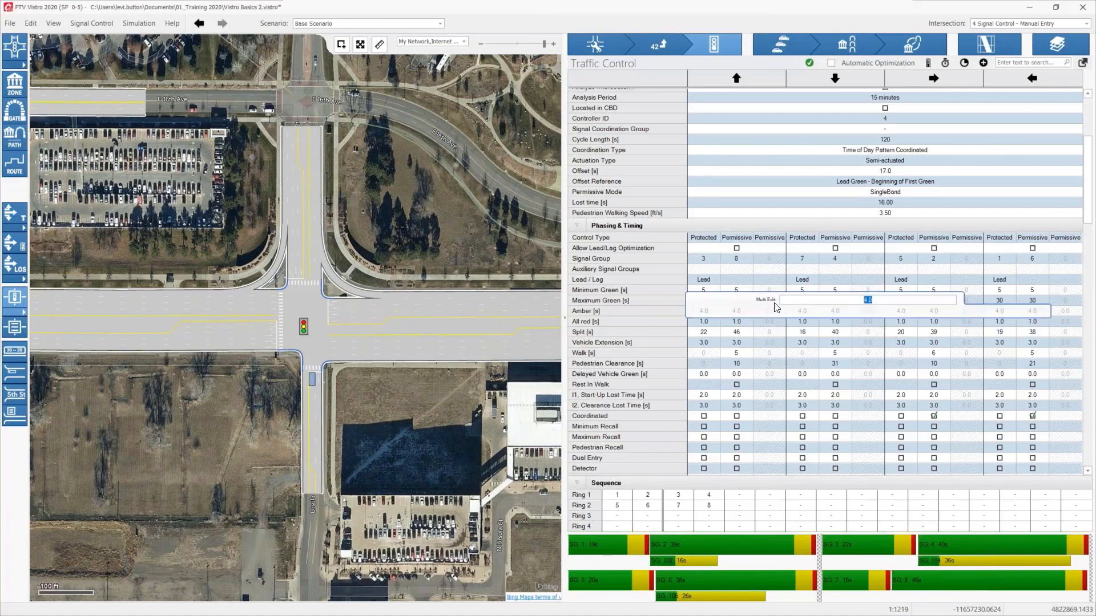
type("4")
key("Return")
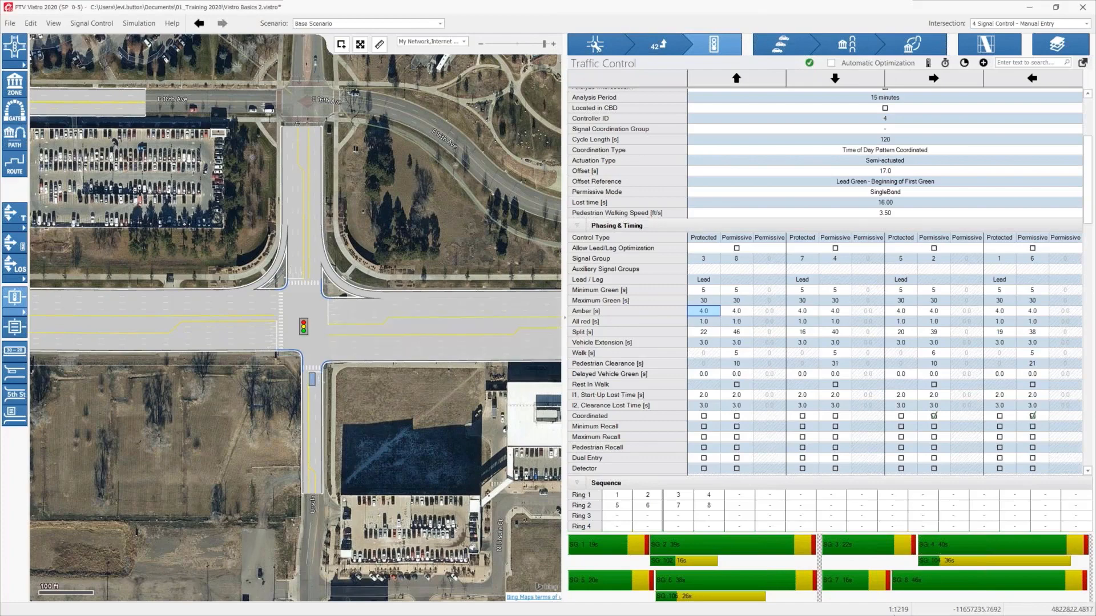
Enable maximum recall for the eastbound and westbound through movements, and detectors for the left-turn and through movements on all approaches.
scroll(829, 283, "up", 2)
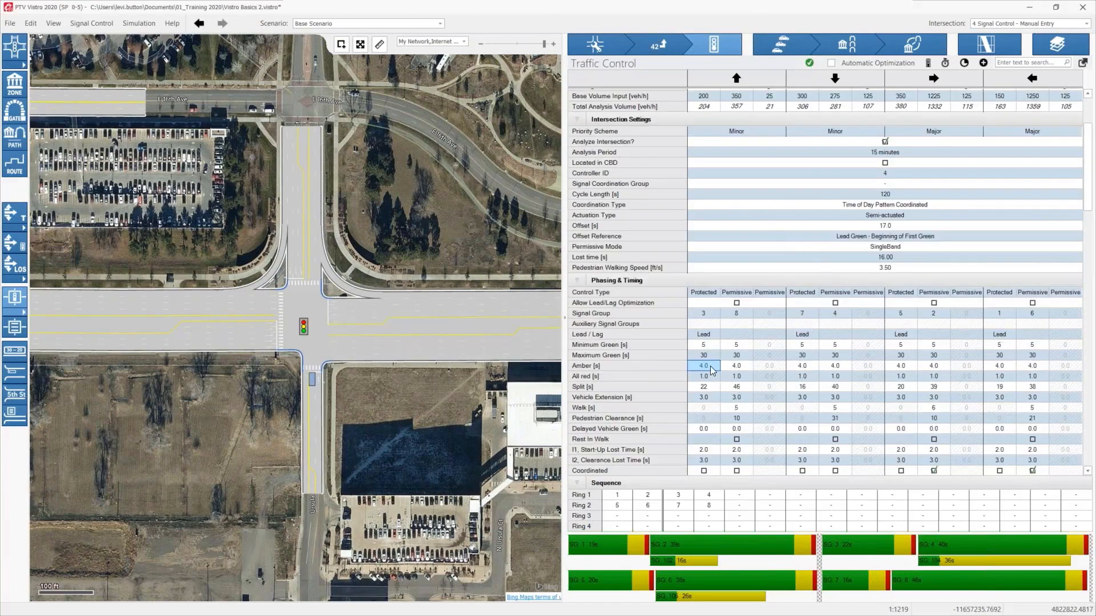
scroll(892, 437, "down", 2)
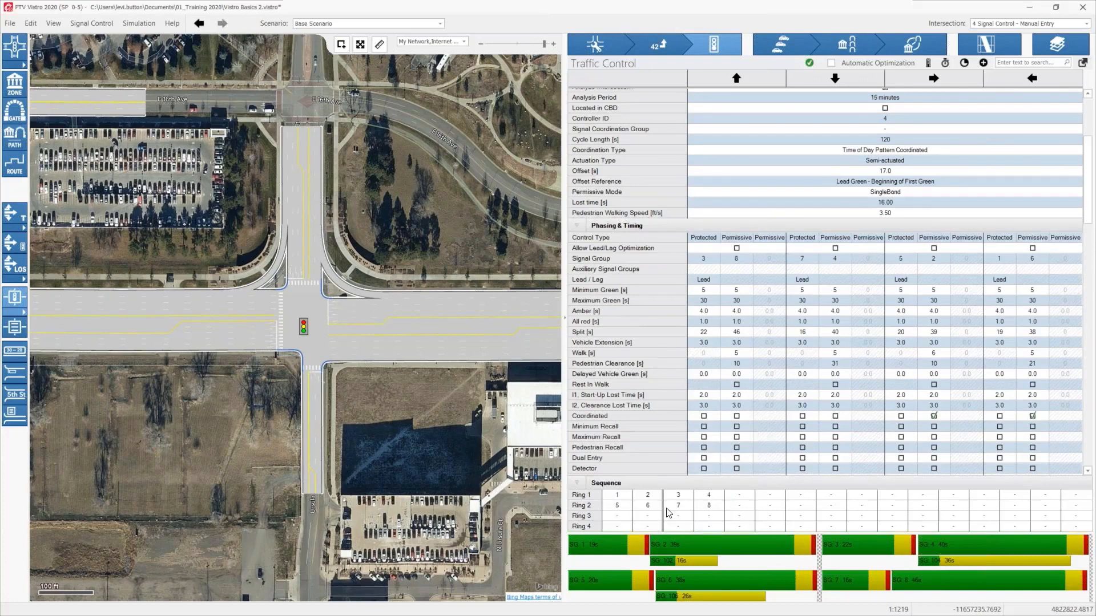
scroll(881, 420, "down", 2)
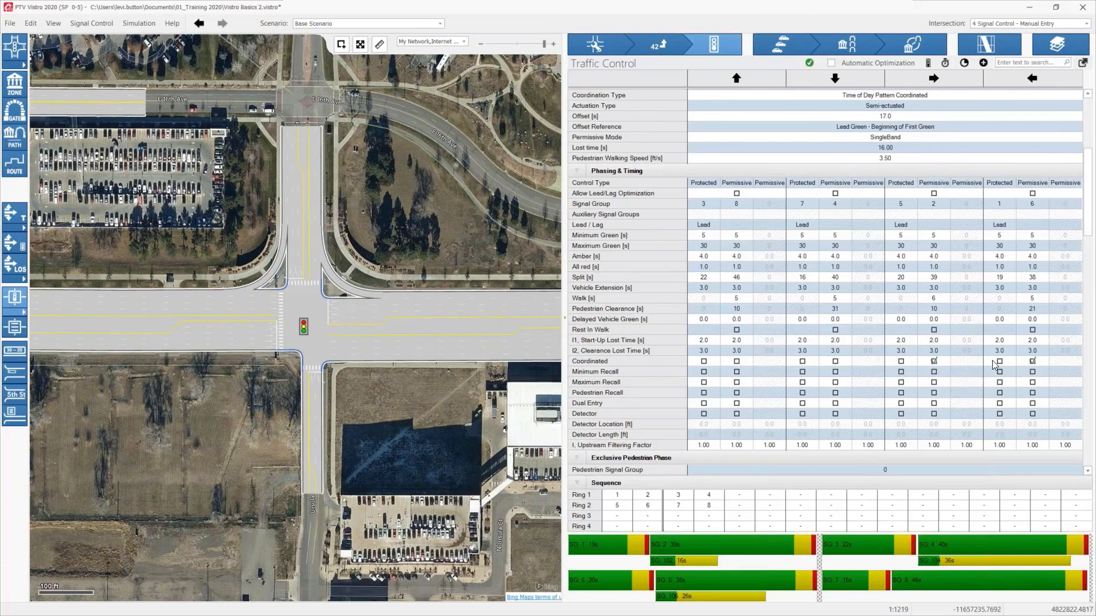
left_click(934, 382)
left_click(1033, 382)
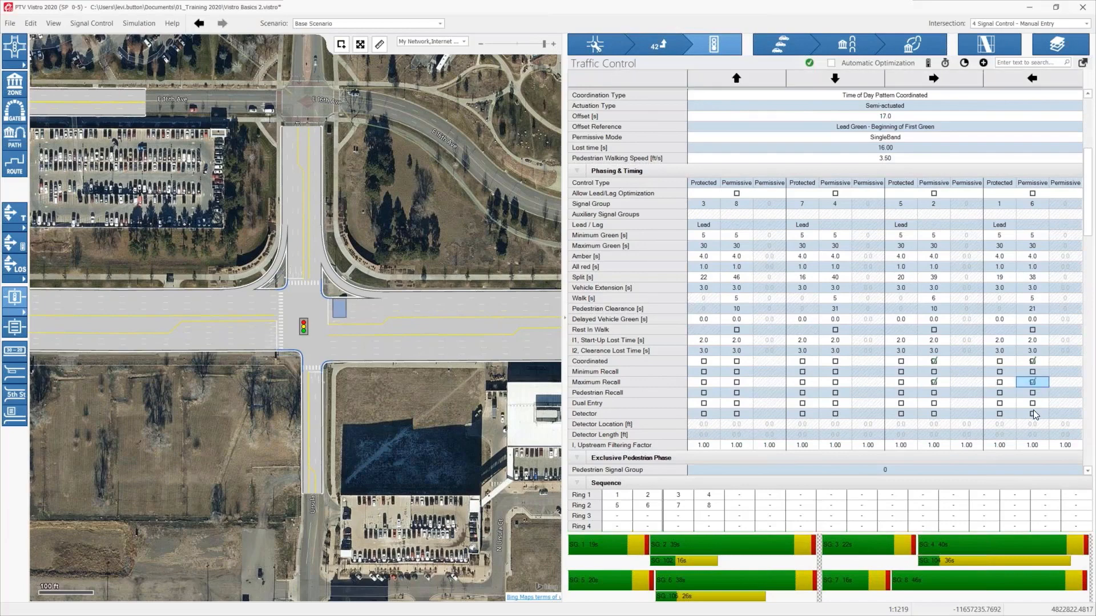
left_click_drag(1033, 414, 707, 417)
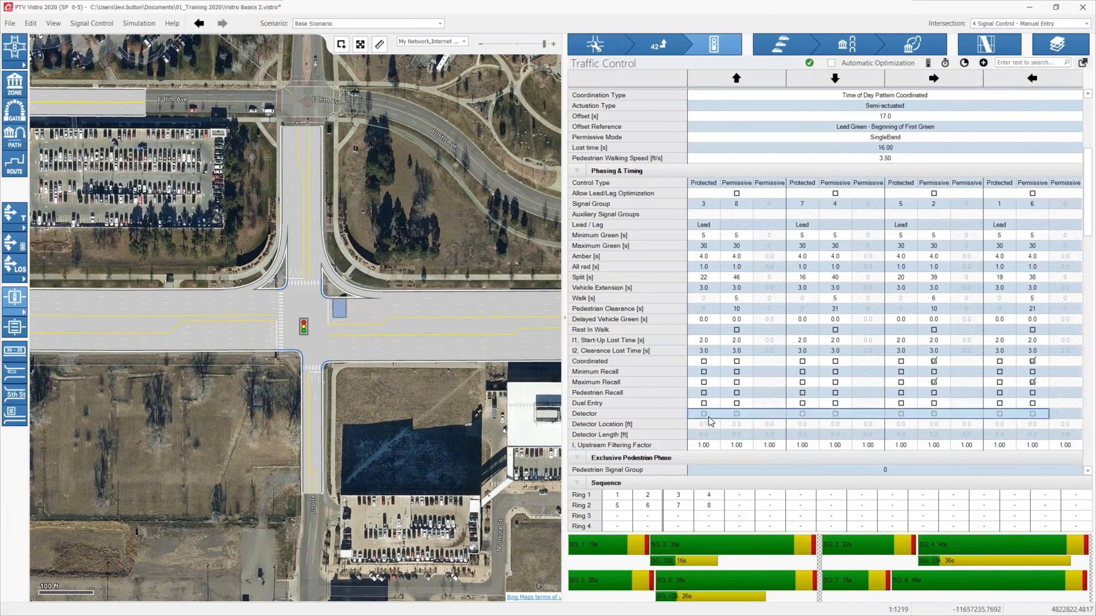
left_click(709, 414)
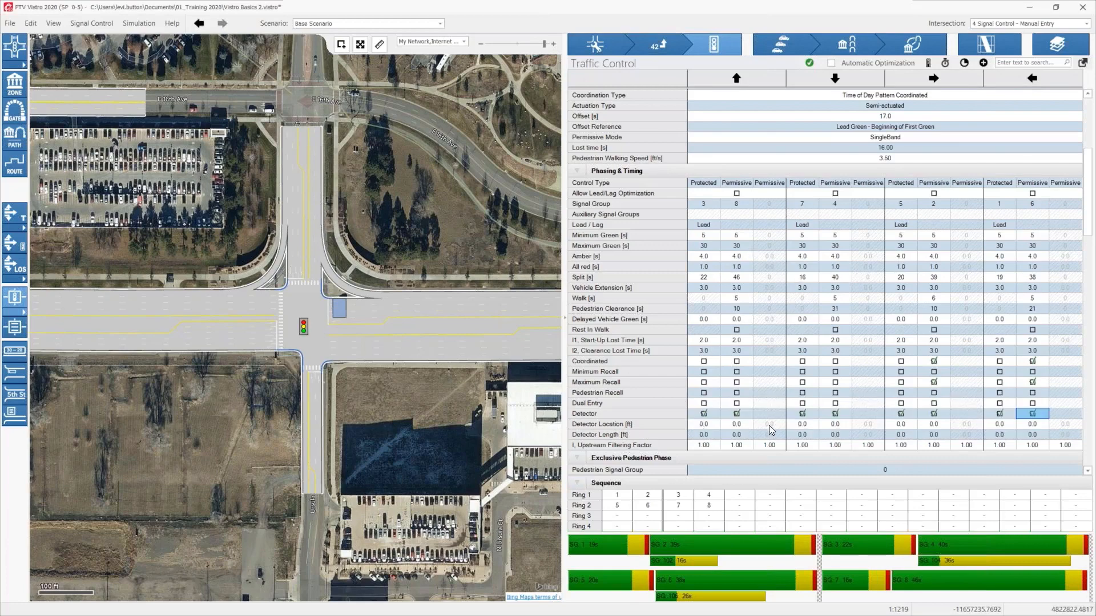
Select the signalized intersection 10073 near E 7th Ave on the map, south of E Colfax Ave.
scroll(729, 355, "down", 3)
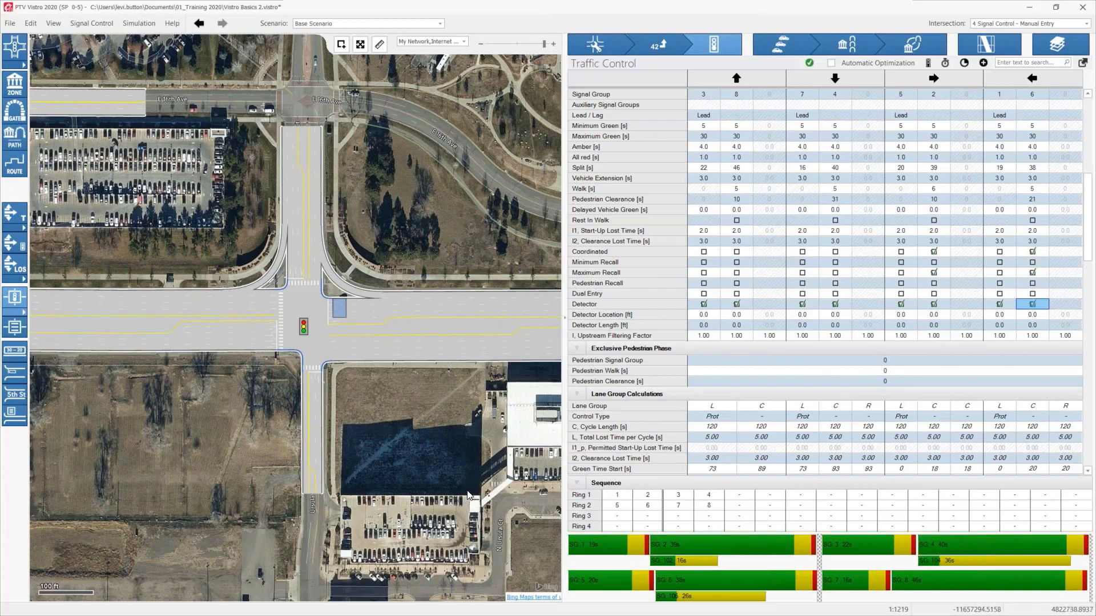
left_click_drag(405, 498, 400, 248)
scroll(439, 529, "down", 1)
scroll(399, 428, "down", 4)
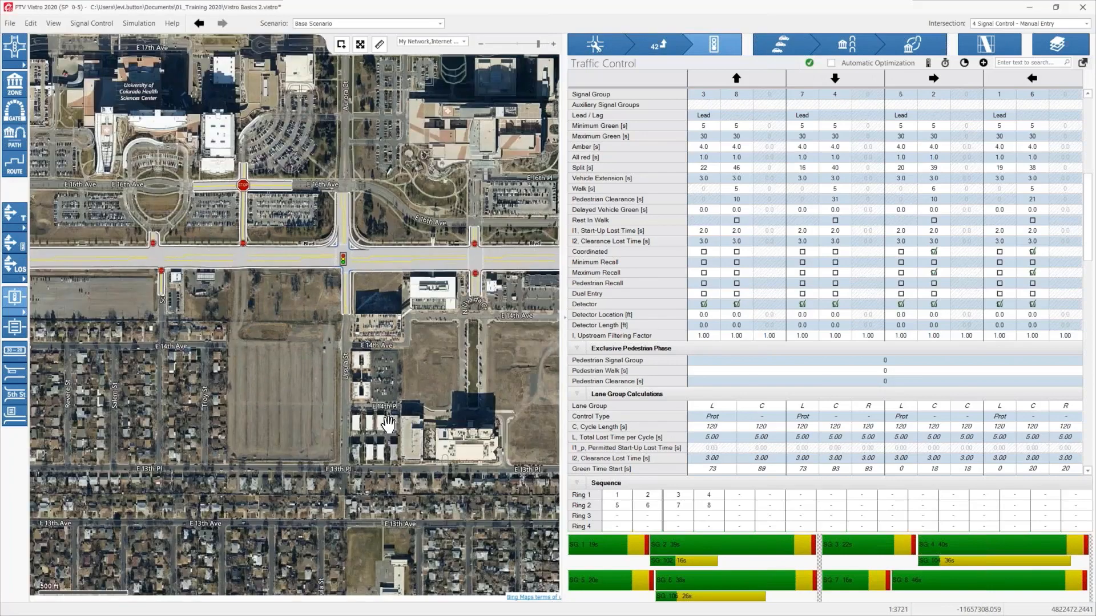
left_click_drag(399, 425, 388, 247)
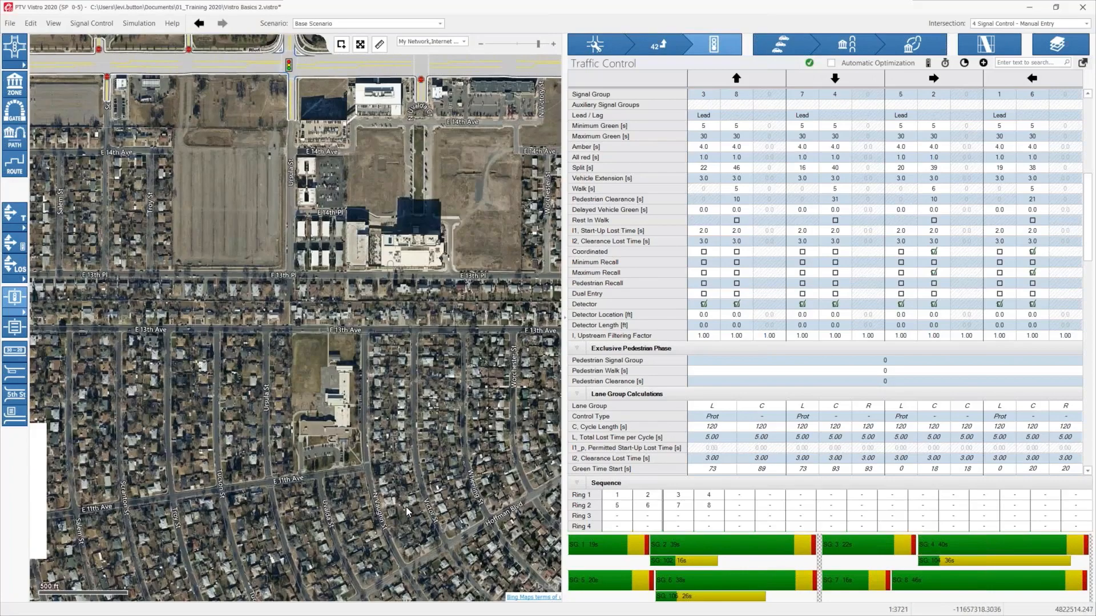
left_click_drag(406, 507, 349, 285)
scroll(357, 337, "down", 2)
left_click_drag(277, 571, 256, 407)
scroll(250, 371, "up", 5)
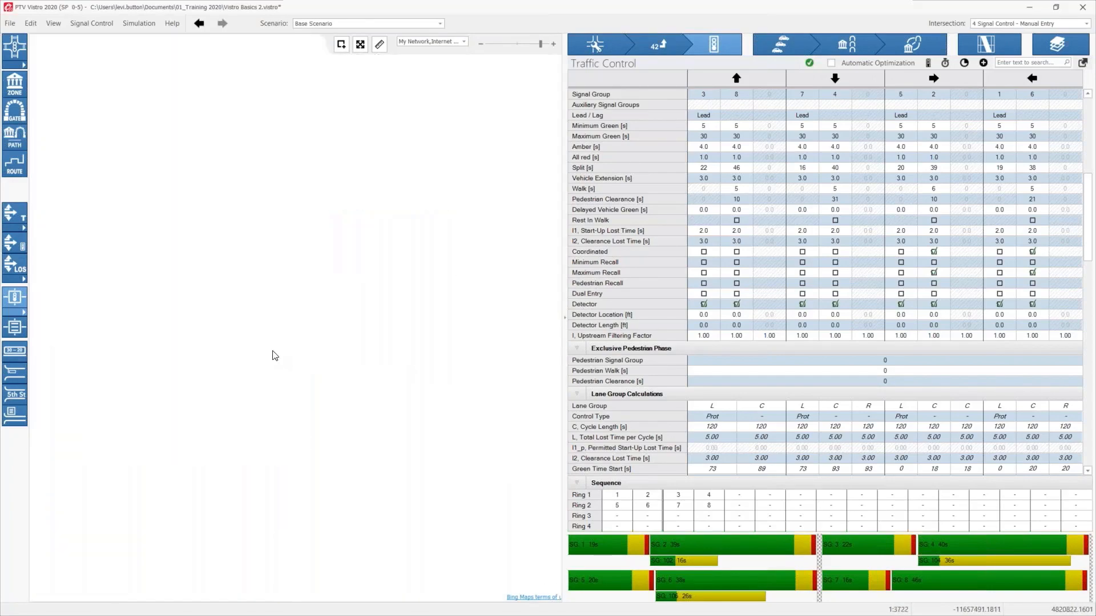
left_click(323, 344)
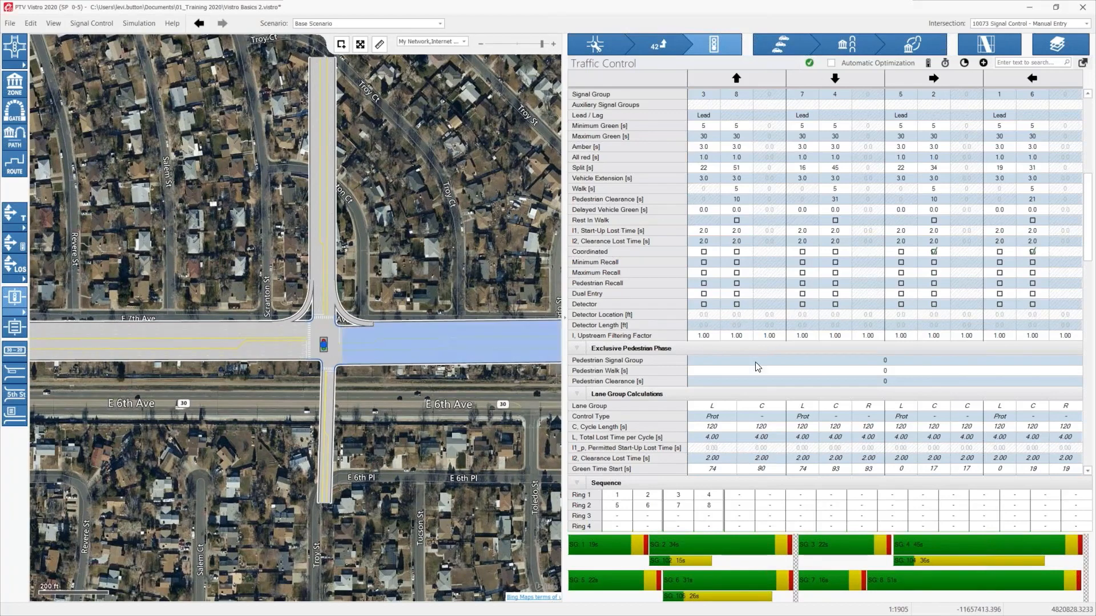
Turn on Automatic Optimization and create a default signalization with the Lead setting for intersection 10073.
scroll(766, 357, "up", 10)
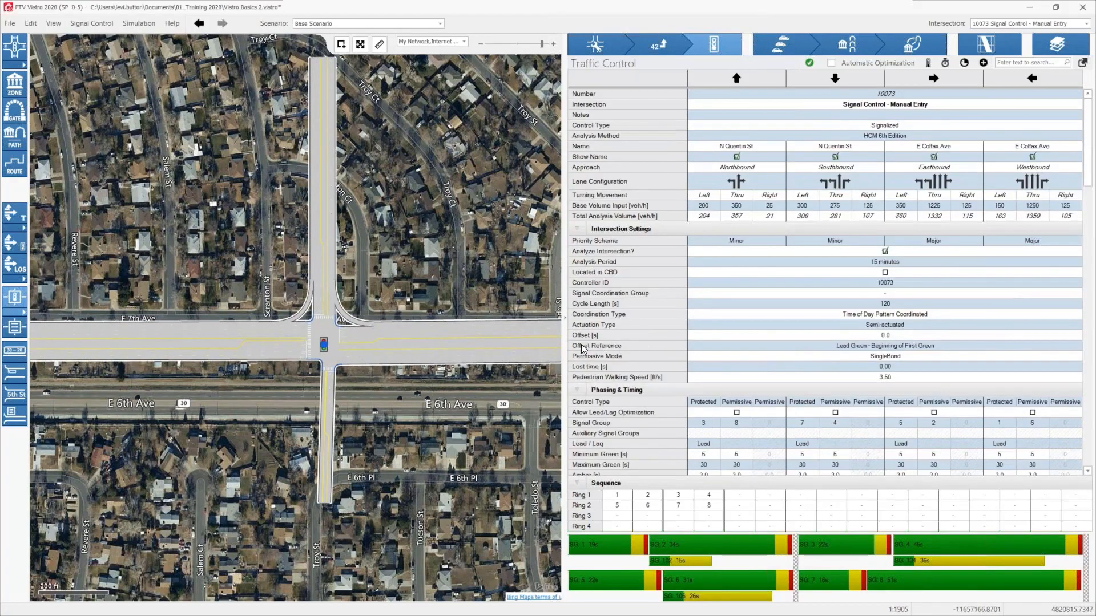
scroll(717, 434, "down", 3)
scroll(717, 433, "down", 3)
scroll(737, 376, "up", 6)
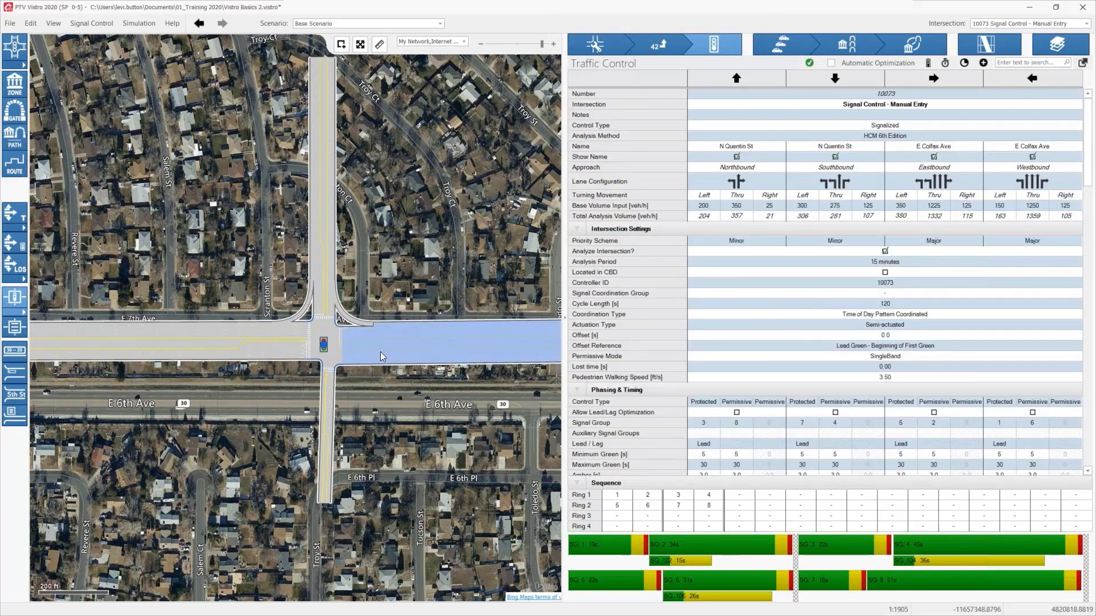
left_click(703, 423)
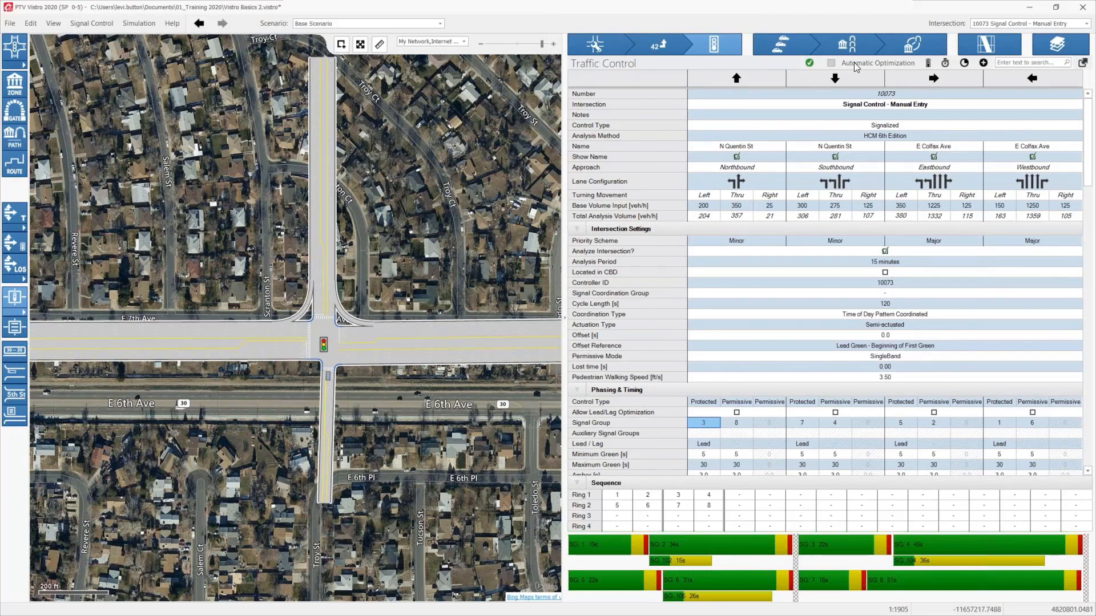
left_click(831, 63)
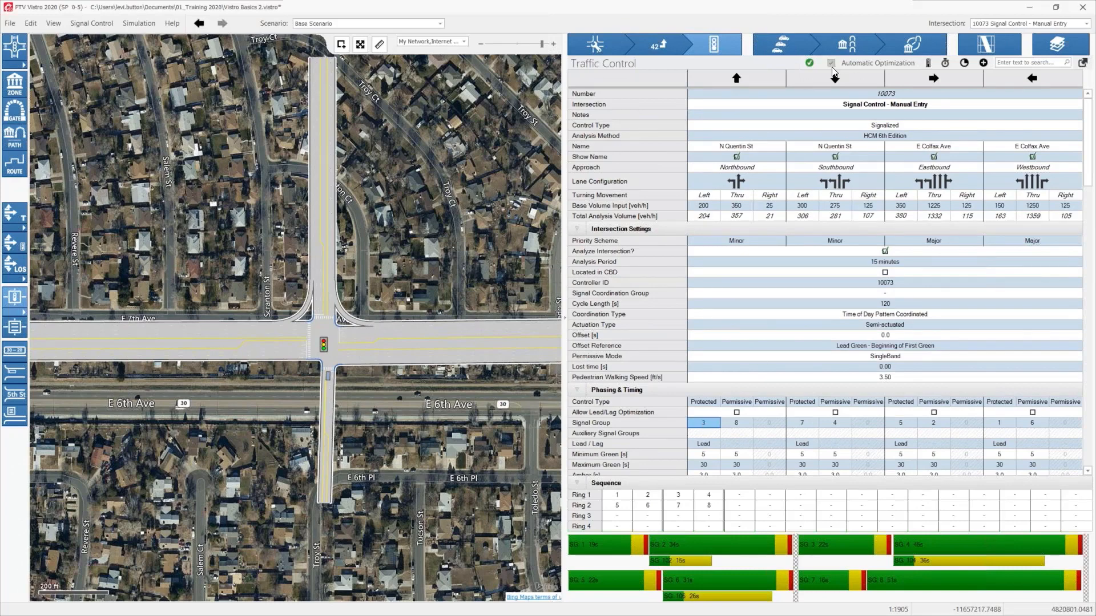
left_click(928, 63)
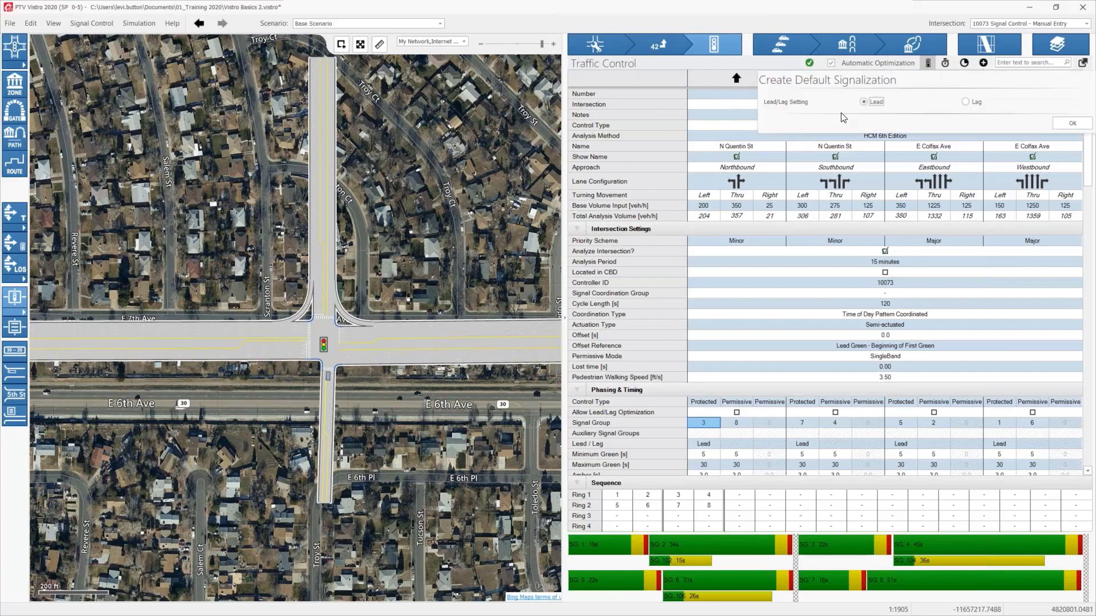
left_click(1066, 124)
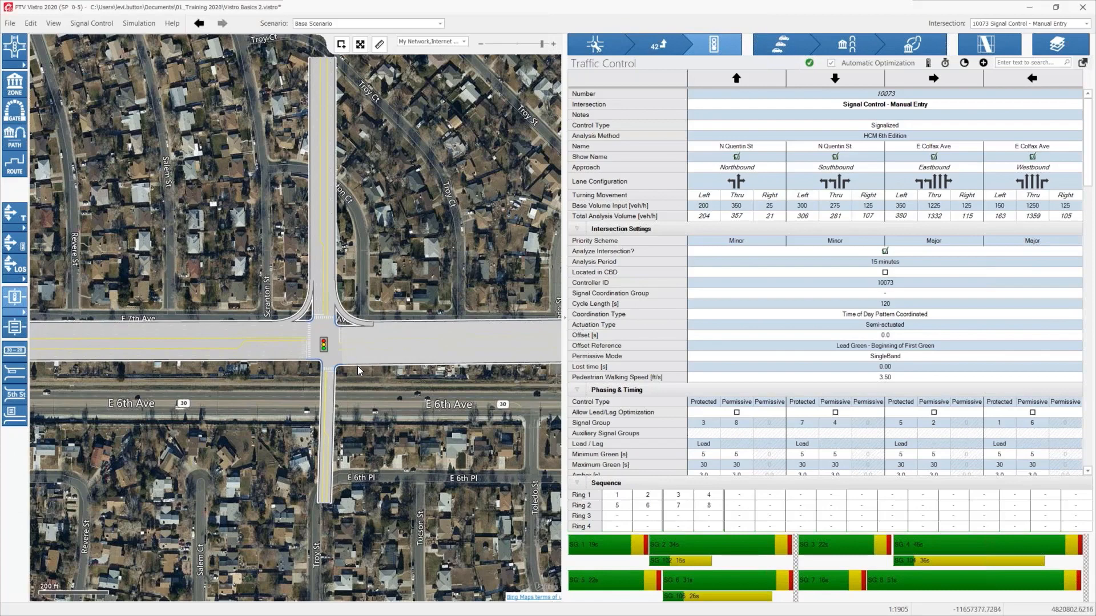
Select intersection 4 at N Quentin St and E Colfax Ave on the map again.
scroll(772, 397, "down", 3)
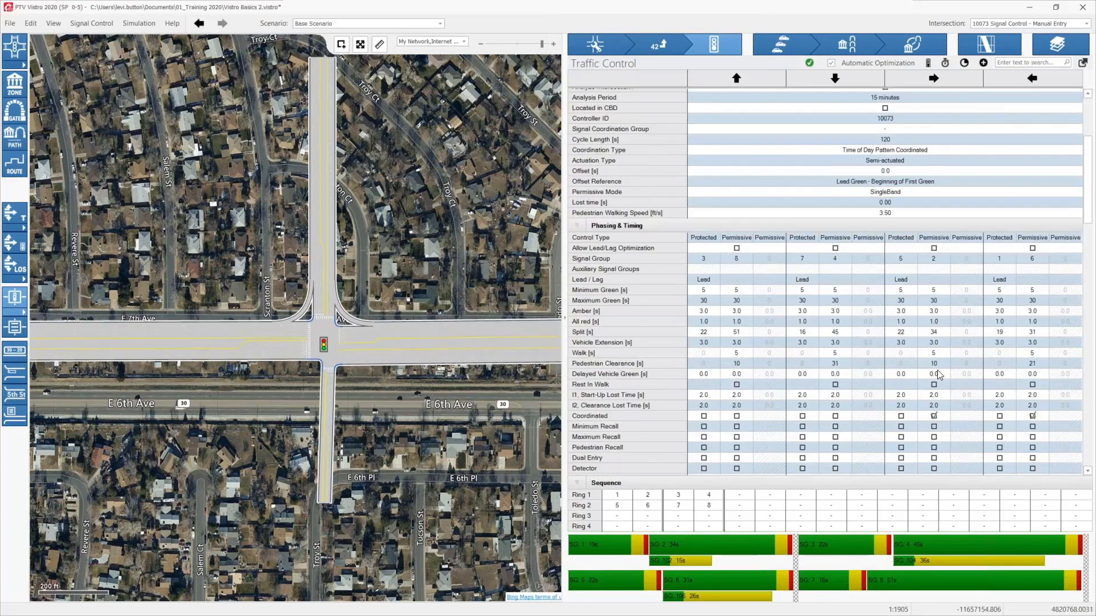
left_click_drag(437, 301, 433, 385)
scroll(432, 385, "down", 2)
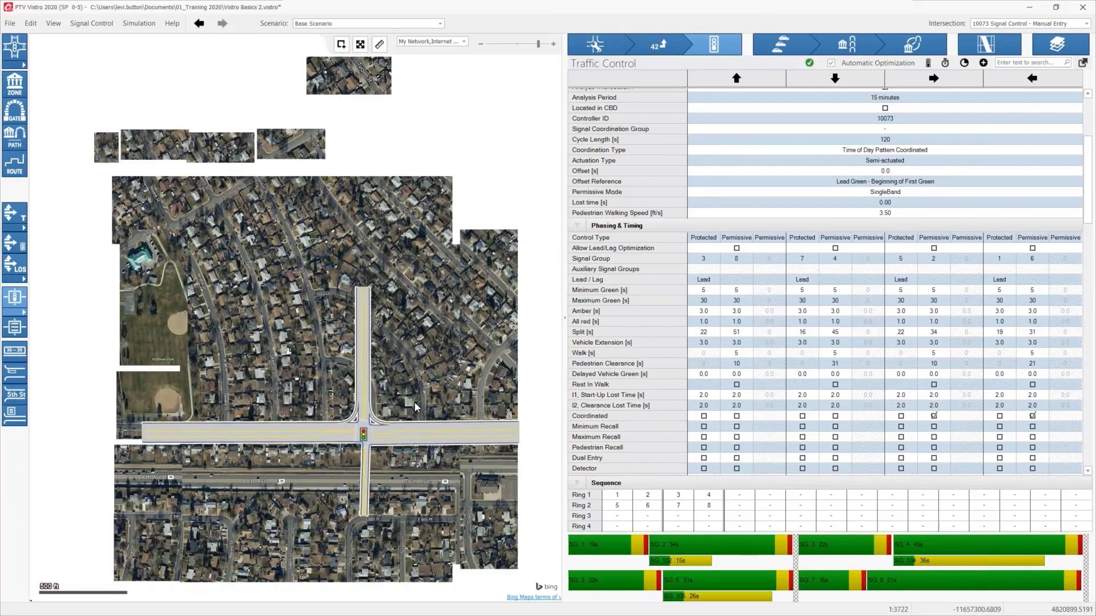
scroll(416, 475, "down", 2)
left_click_drag(422, 154, 406, 451)
scroll(406, 243, "up", 1)
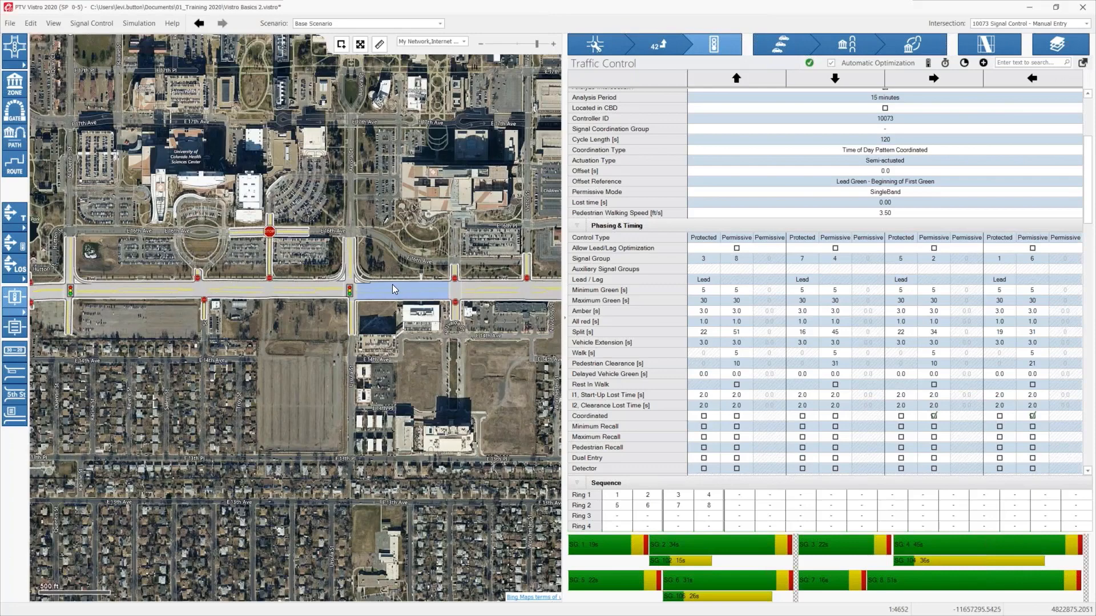
left_click(351, 291)
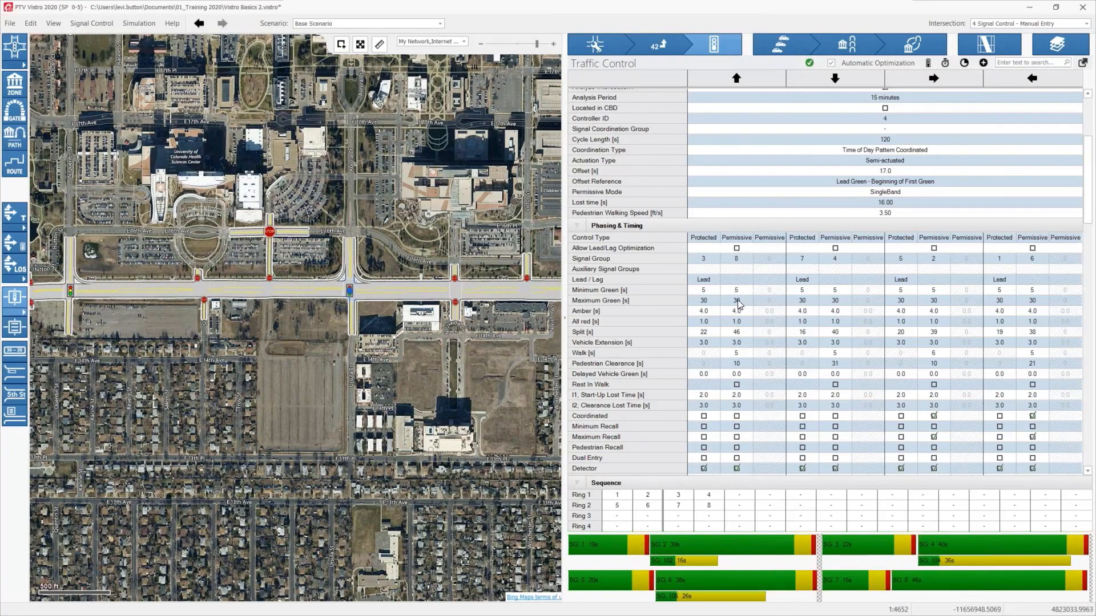
View the Create Default Signalization options for intersection 4 and close them without applying.
scroll(734, 251, "up", 5)
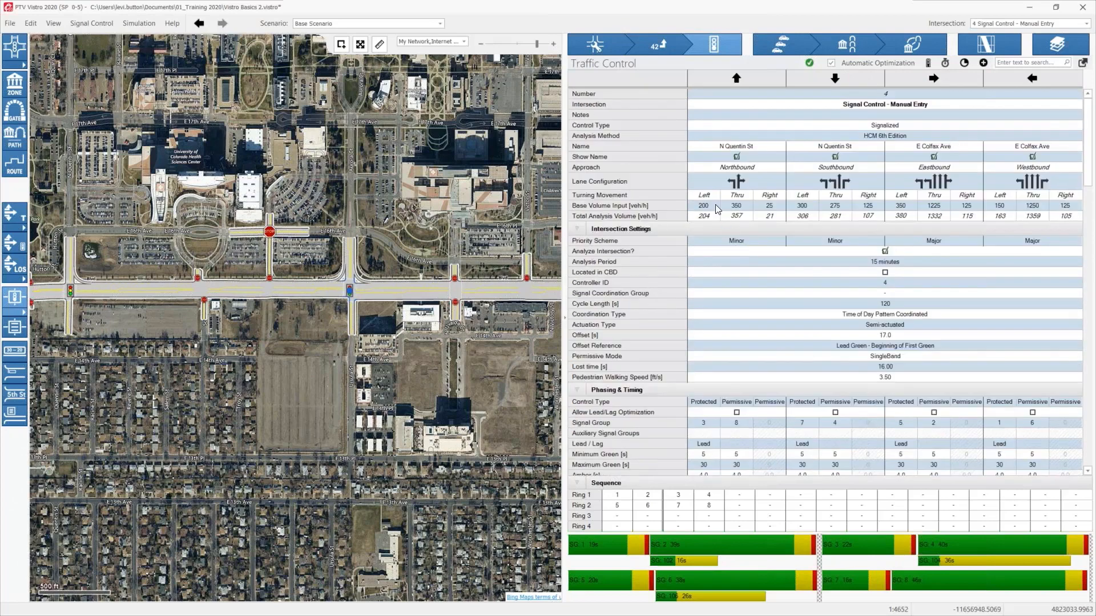
left_click(928, 64)
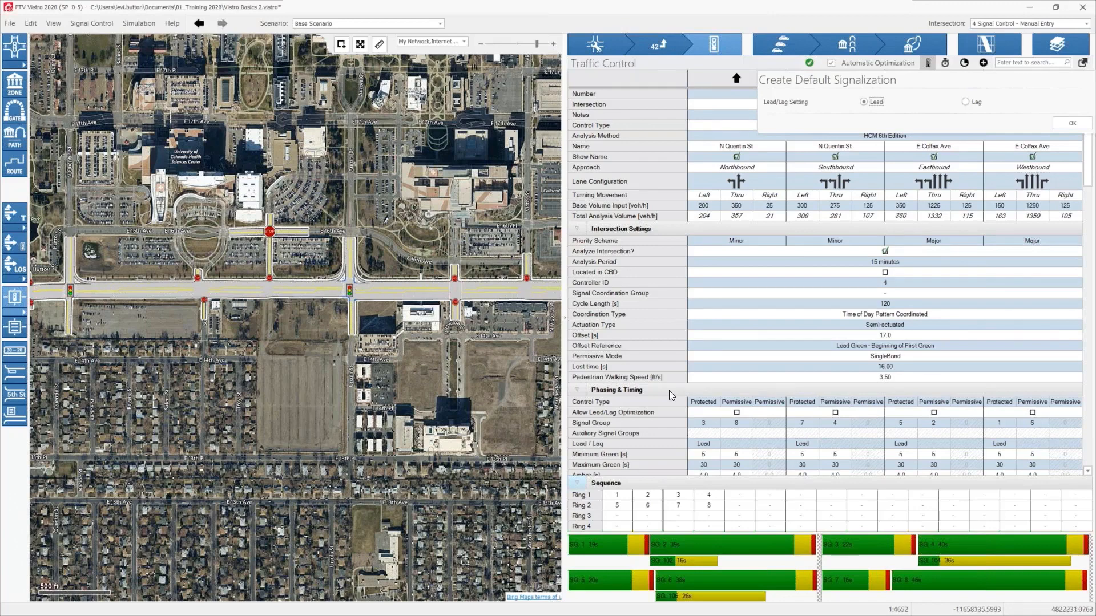
left_click(763, 324)
left_click(763, 324)
left_click(493, 367)
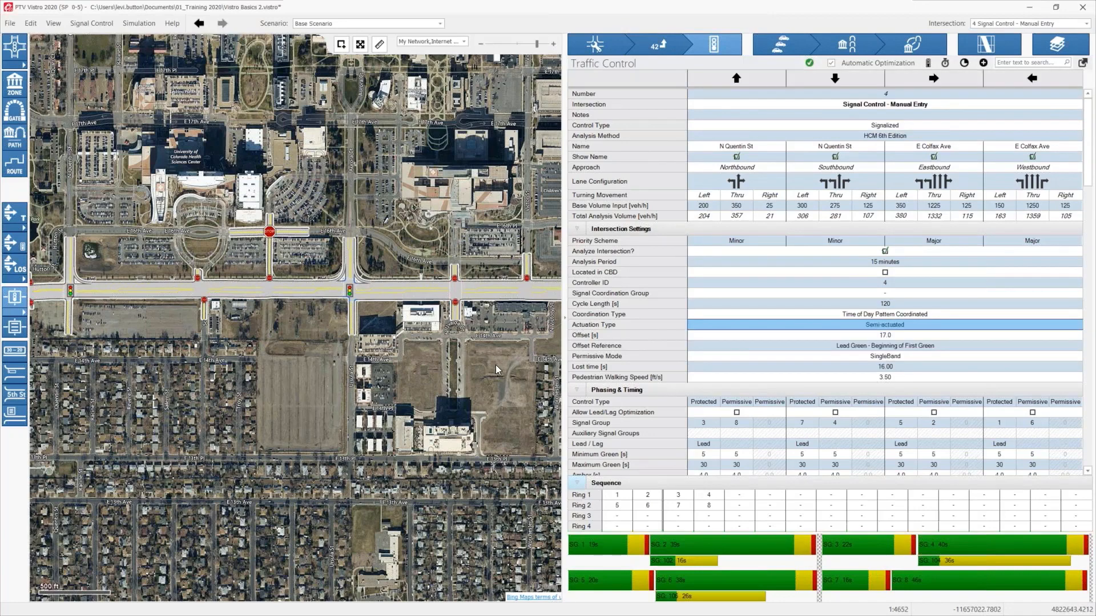
Examine the lane group calculations and saturation flow values for intersection 4.
scroll(822, 394, "down", 10)
scroll(821, 401, "down", 10)
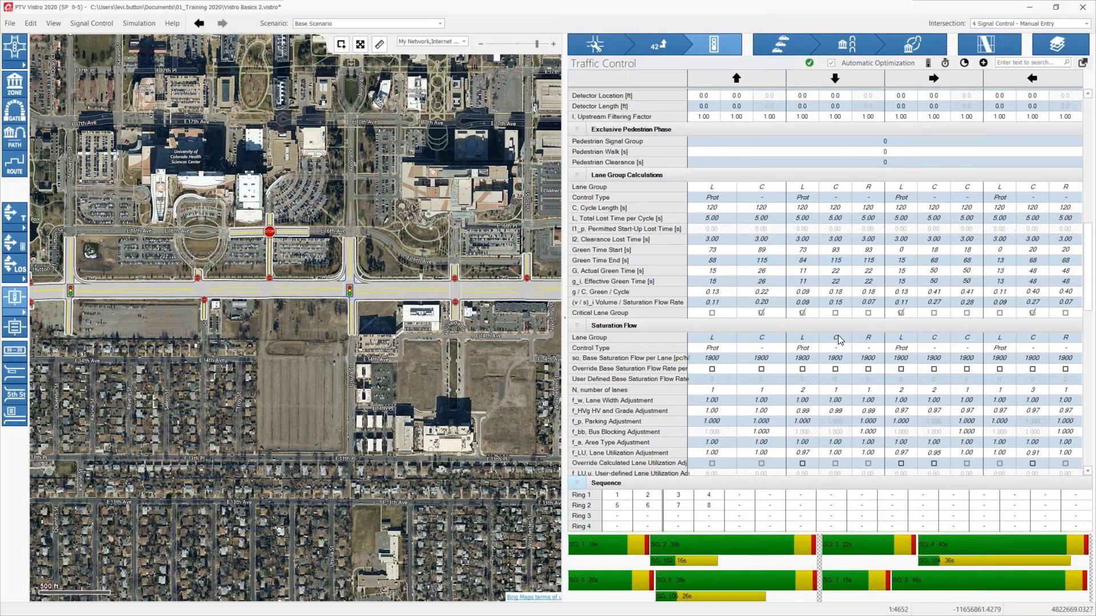
scroll(838, 340, "down", 6)
scroll(829, 370, "down", 2)
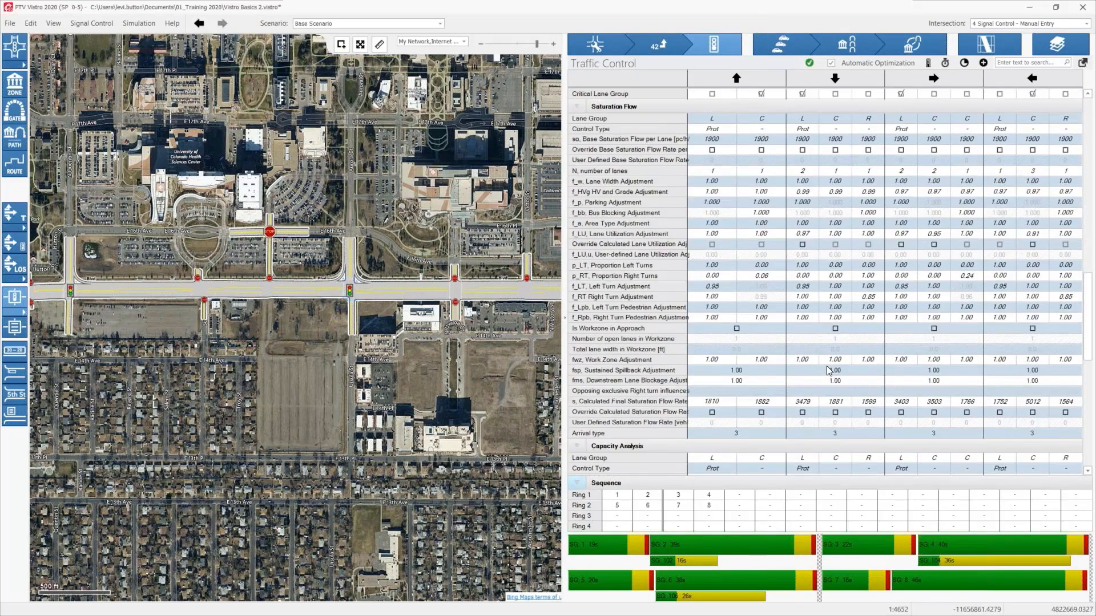
scroll(829, 371, "up", 10)
scroll(829, 371, "up", 6)
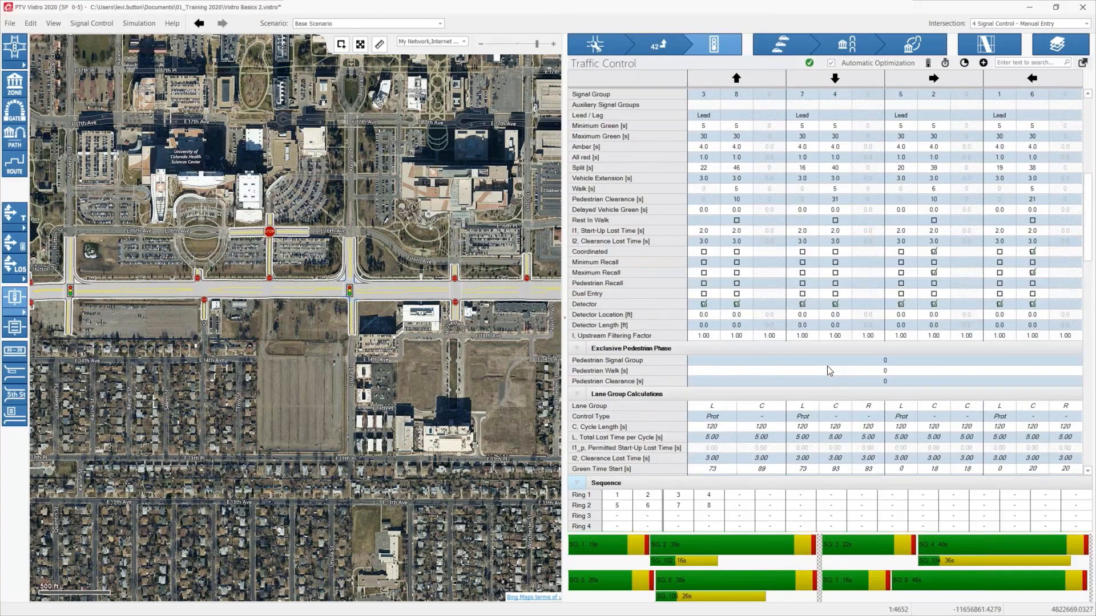
scroll(827, 366, "up", 6)
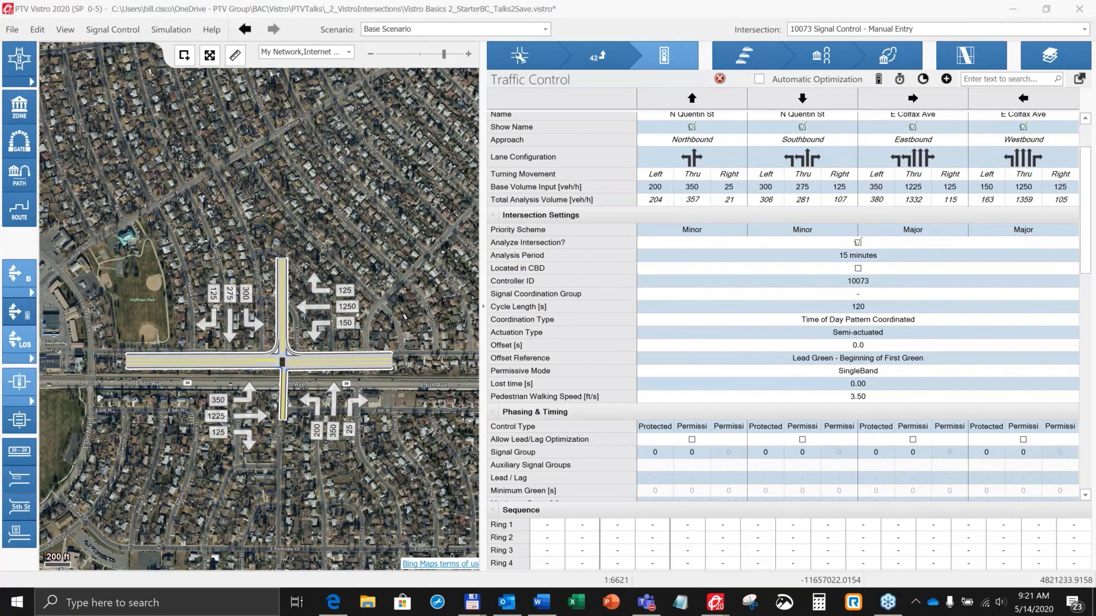
left_click_drag(403, 223, 391, 151)
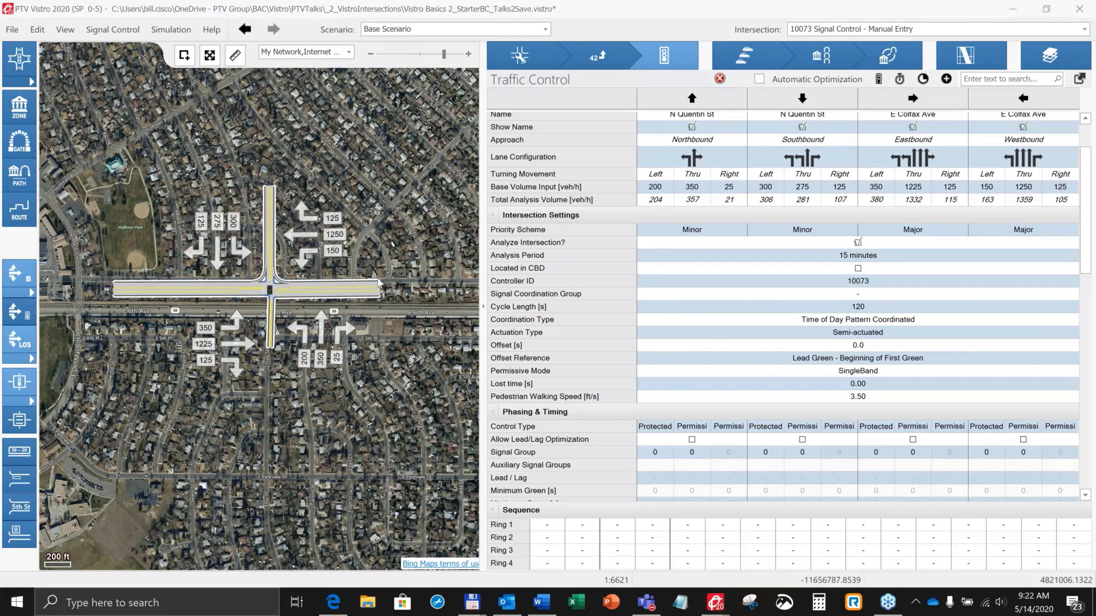
View the control type options for the northbound left and right turns of intersection 10073 without changing them.
scroll(259, 302, "up", 2)
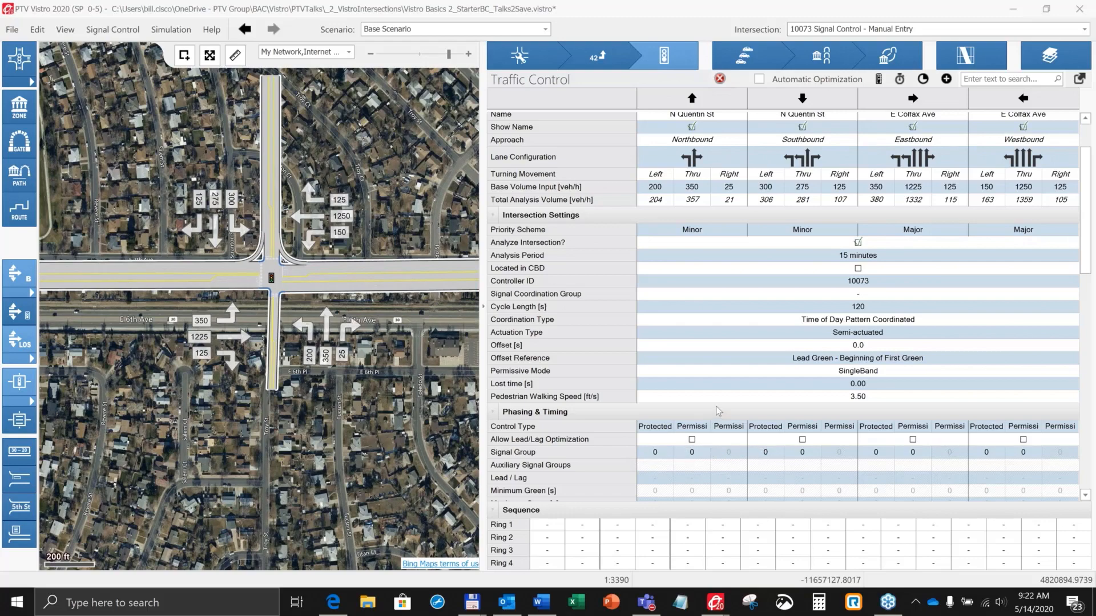
scroll(689, 174, "up", 1)
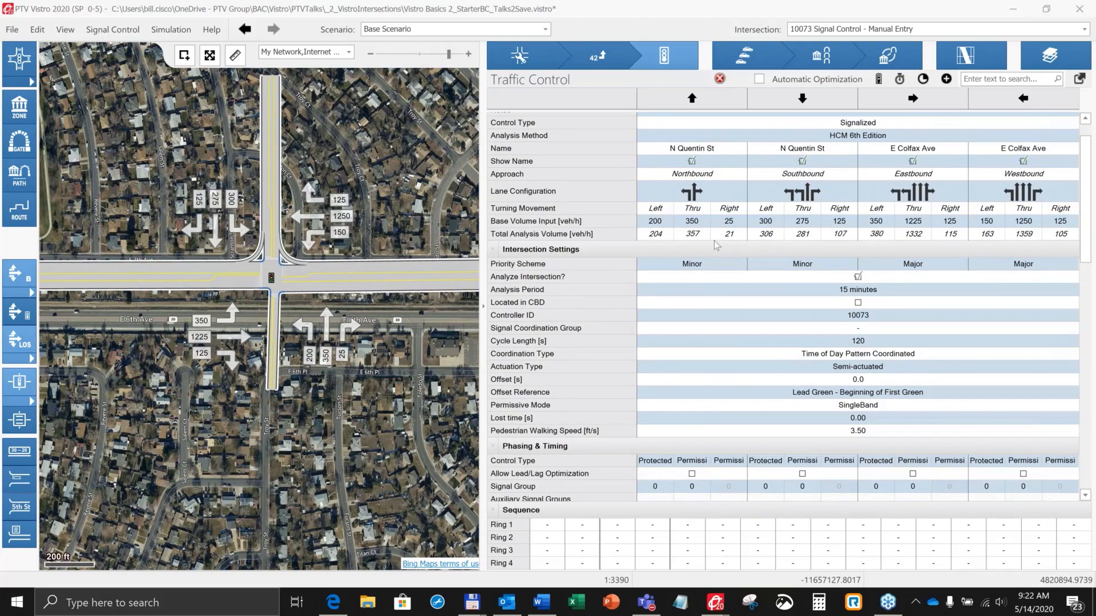
scroll(714, 244, "down", 1)
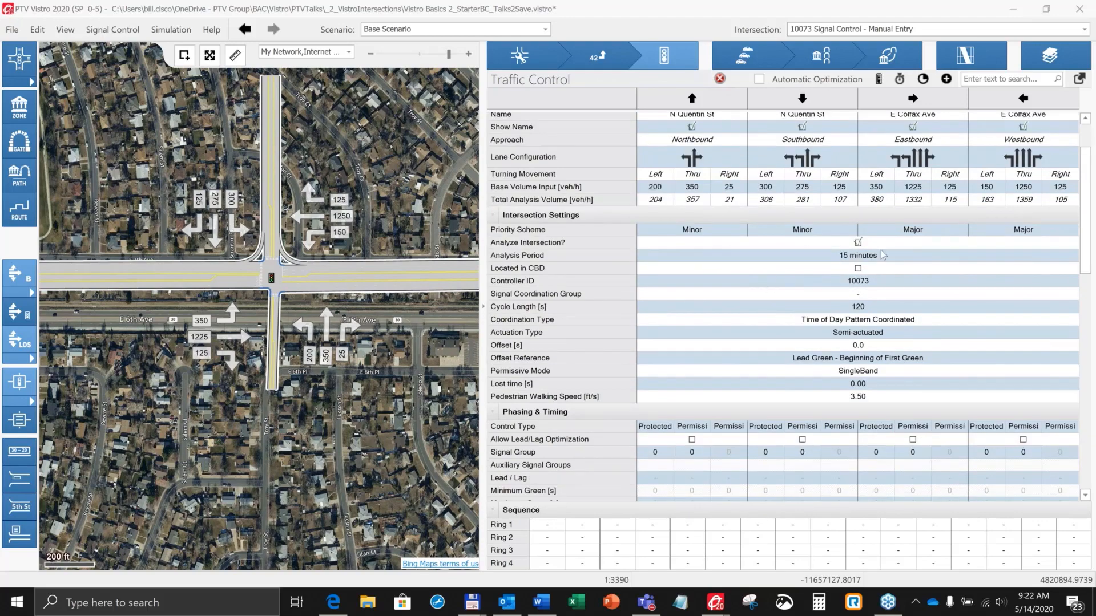
scroll(696, 387, "down", 1)
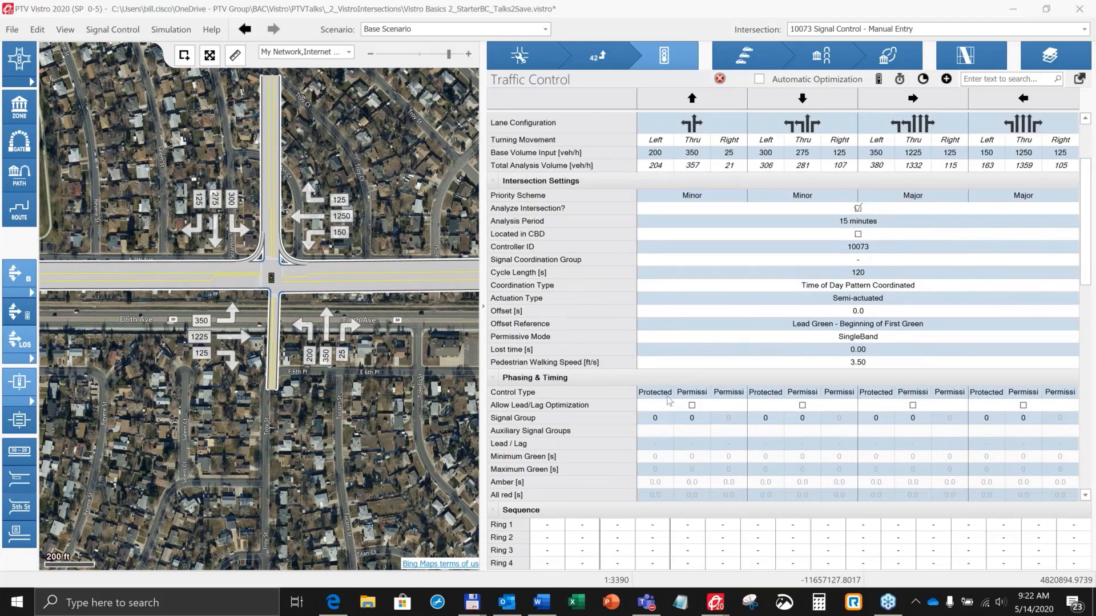
left_click(662, 394)
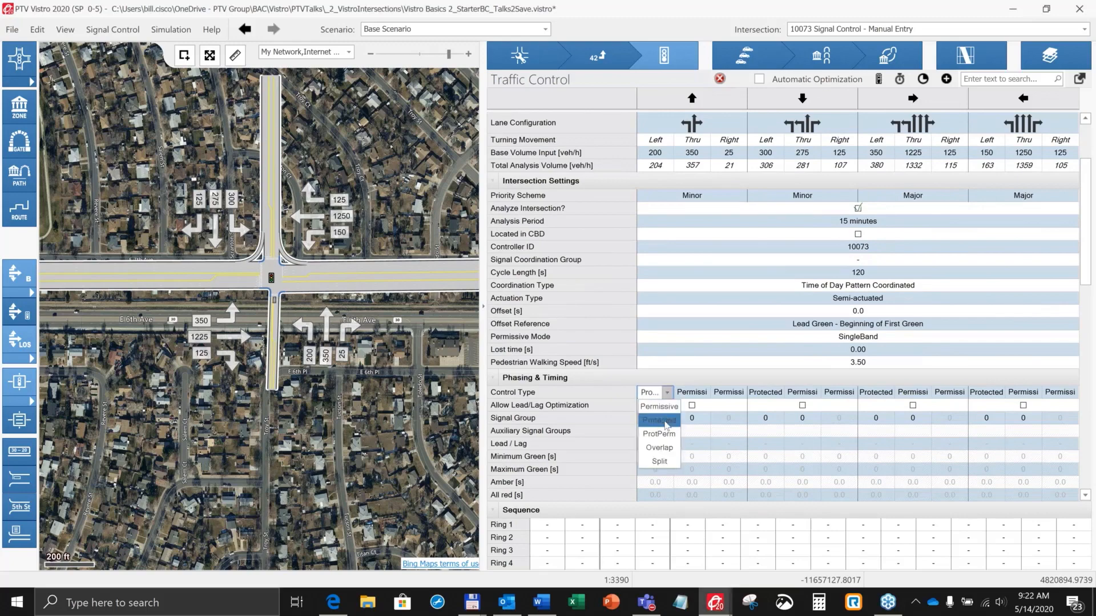
left_click(666, 424)
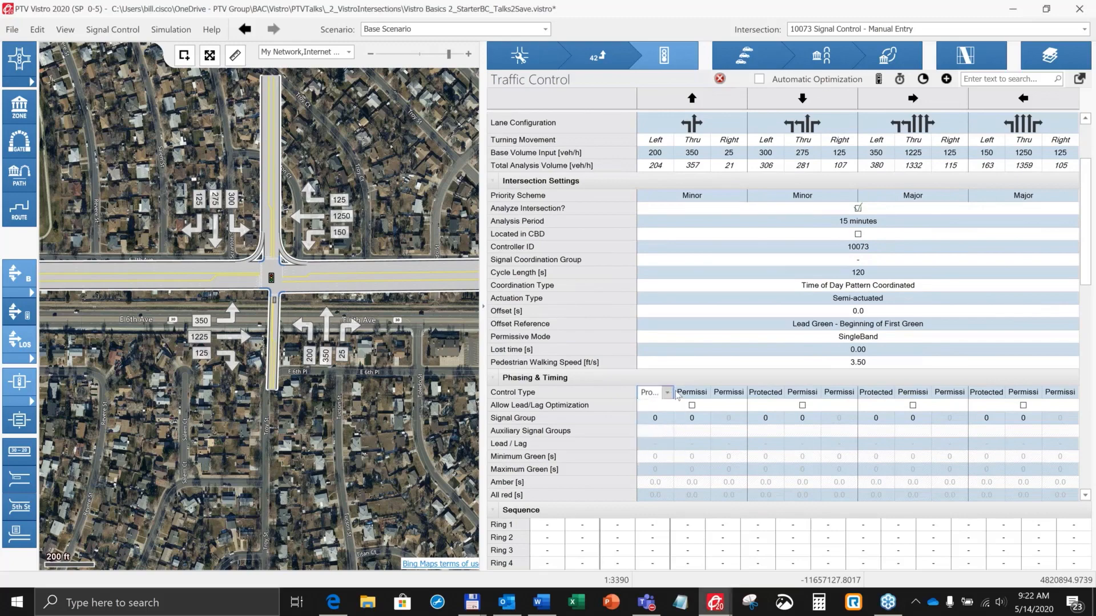
left_click(733, 394)
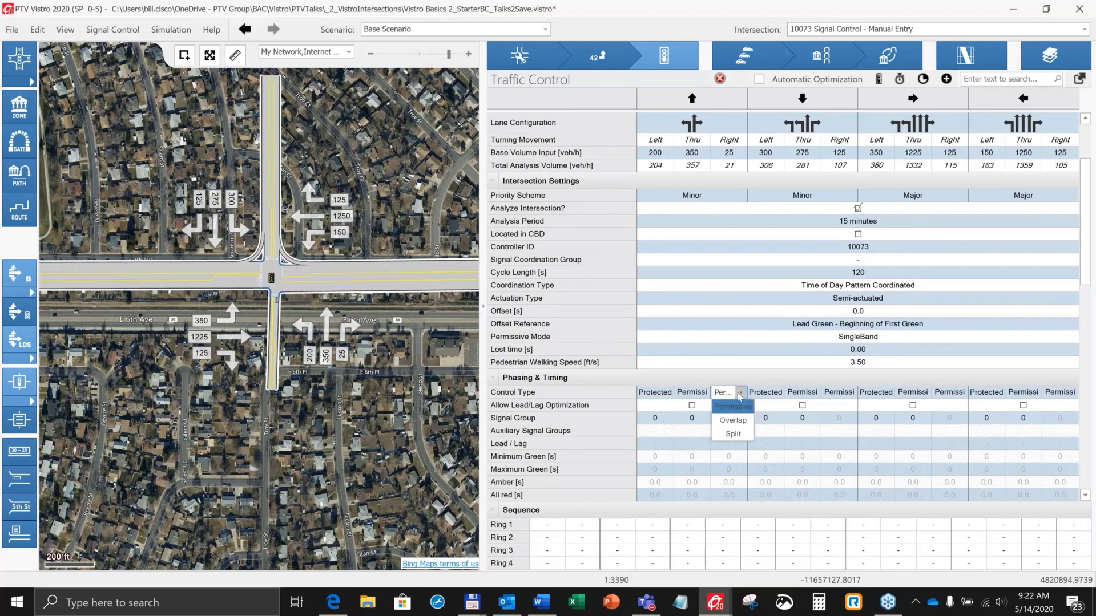
left_click(730, 382)
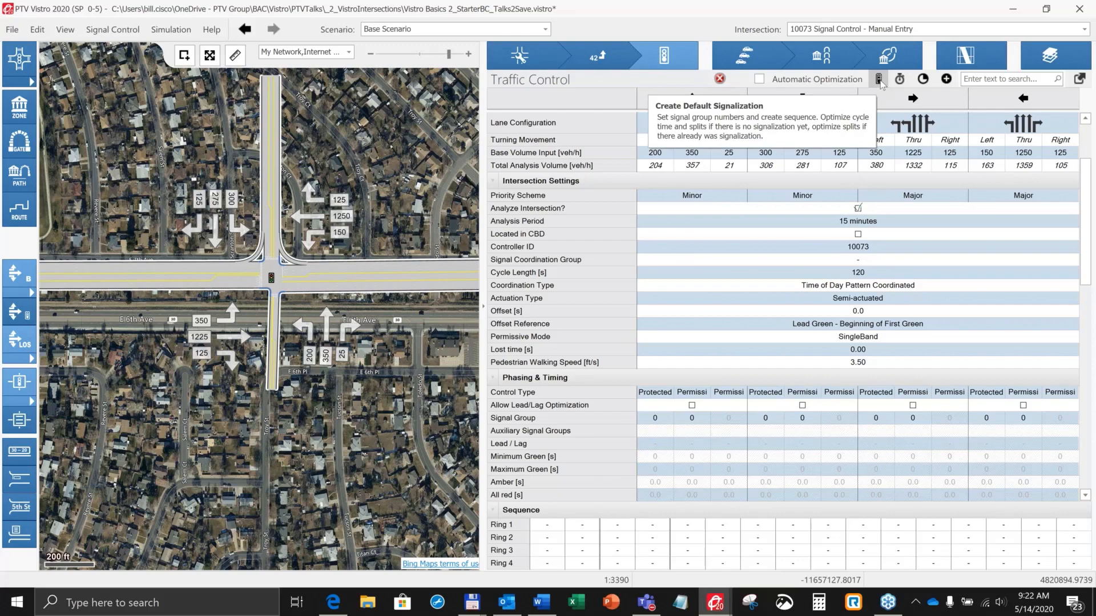
Create a default signalization with the Lead setting for intersection 10073.
left_click(880, 81)
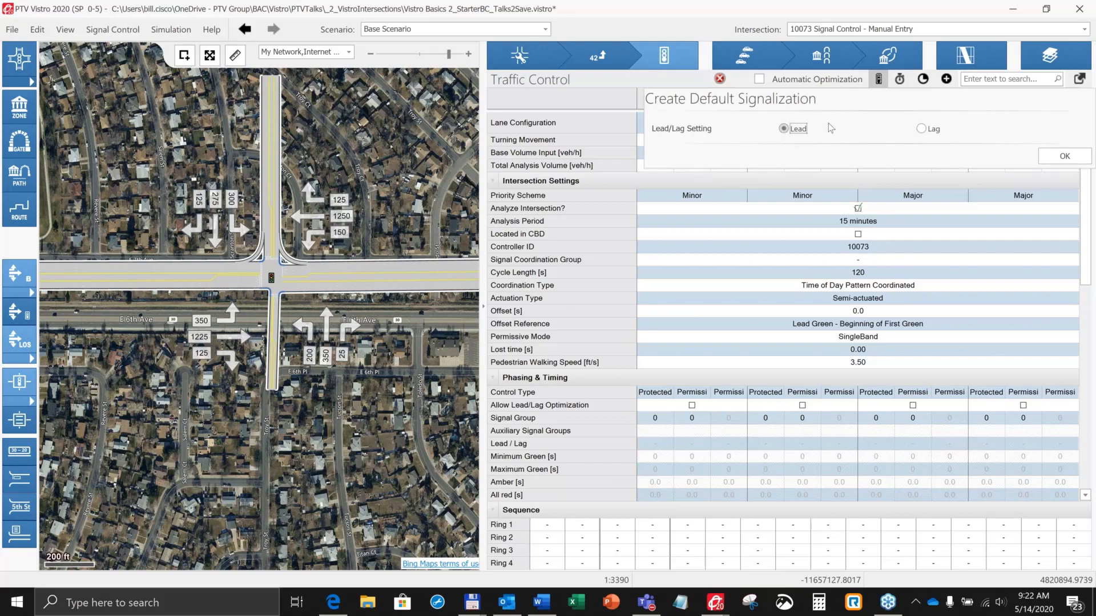
left_click(1059, 163)
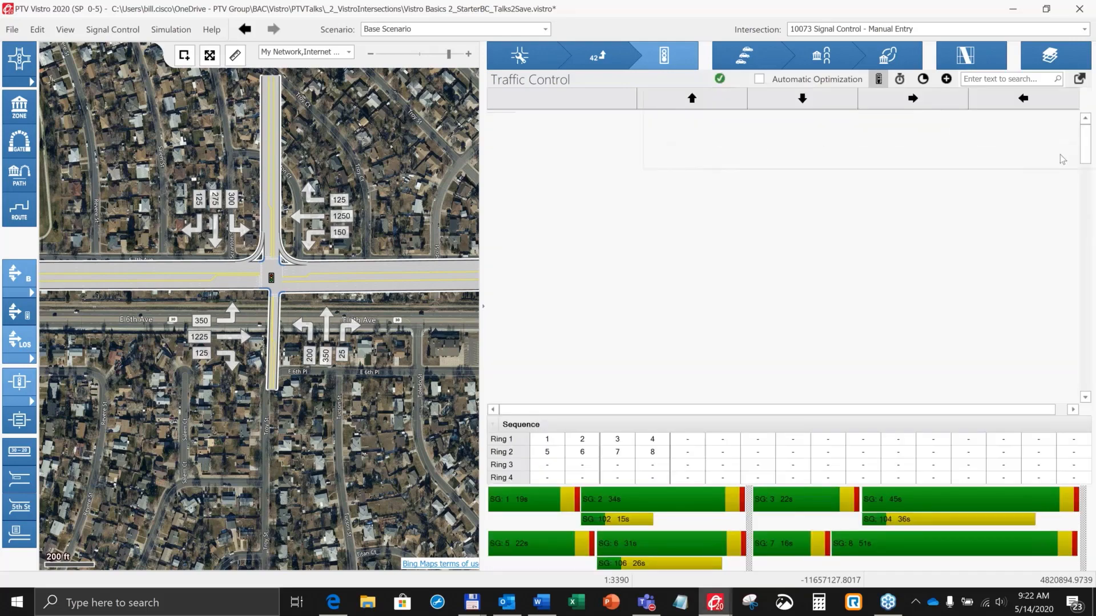
scroll(684, 357, "down", 5)
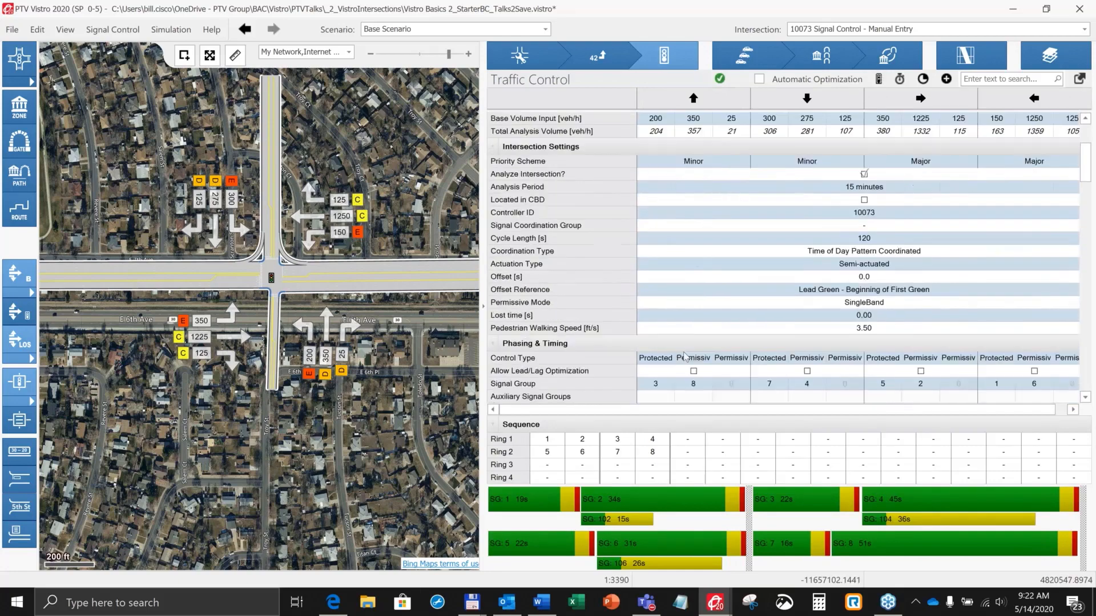
scroll(685, 357, "down", 1)
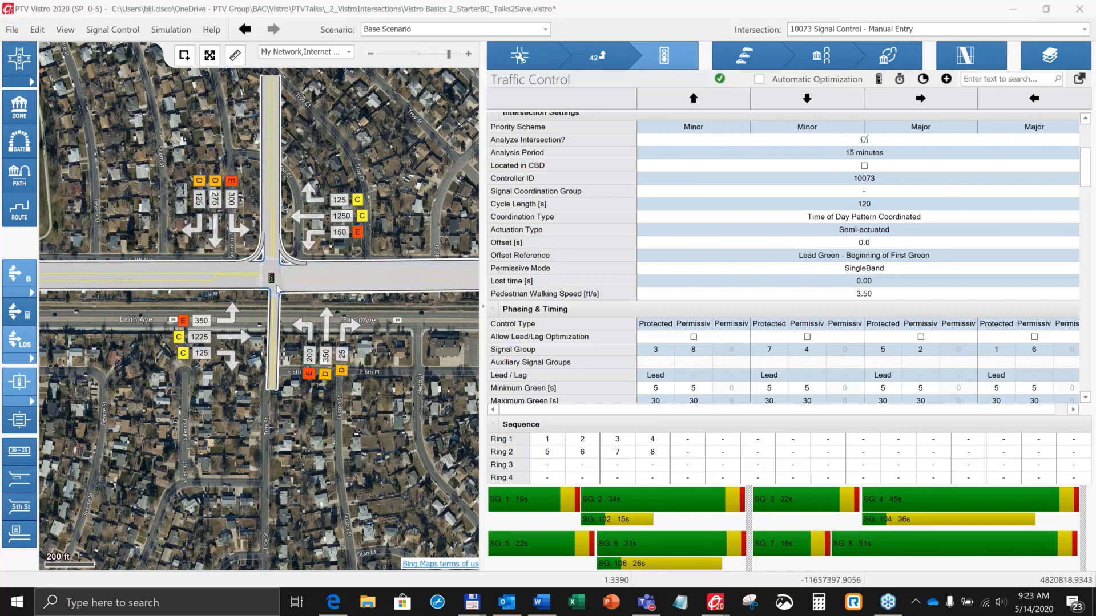
Return to the Colfax Avenue corridor on the map and select intersection 4 at N Quentin St.
right_click(273, 284)
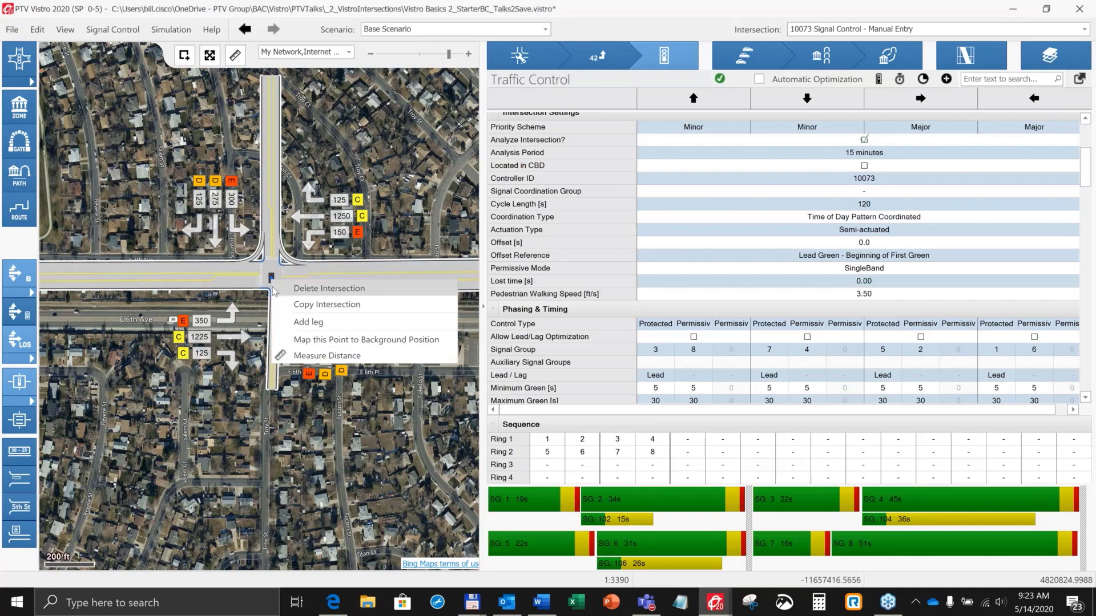
left_click(514, 229)
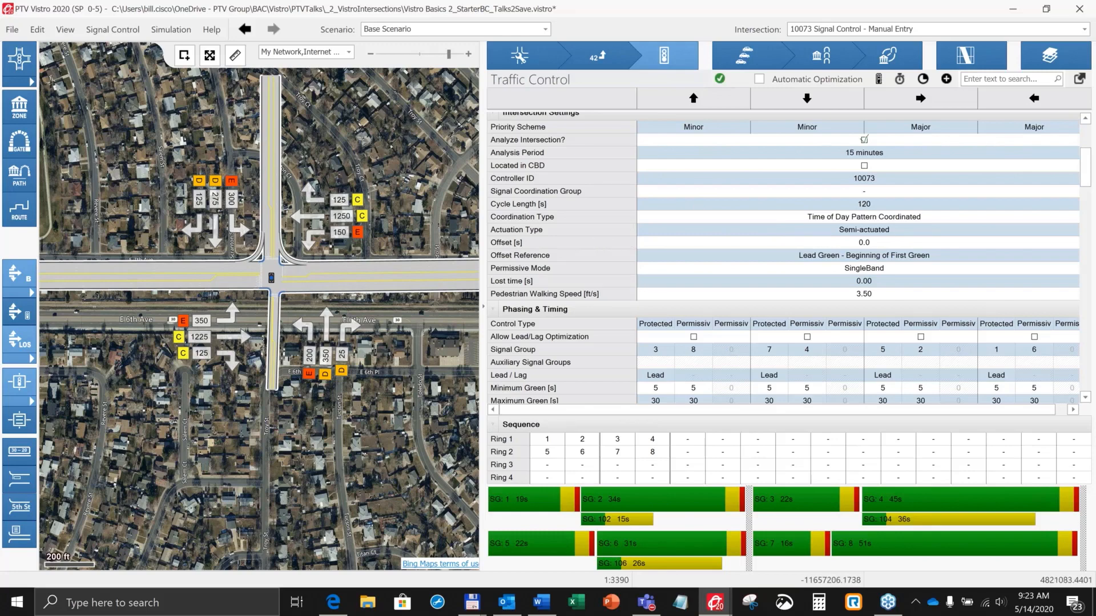
left_click_drag(368, 245, 330, 407)
scroll(369, 203, "up", 1)
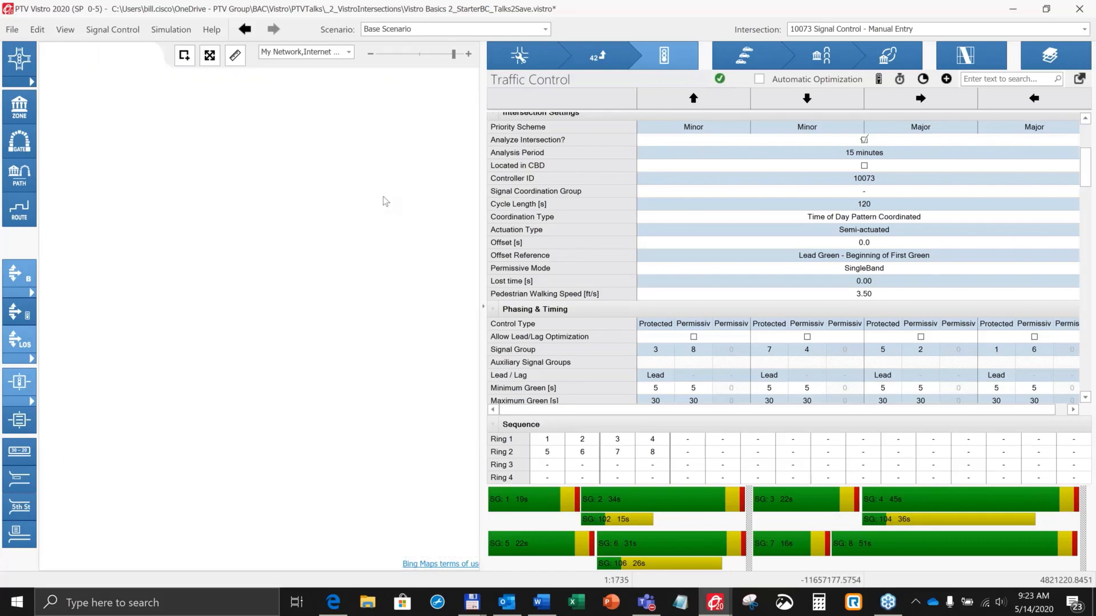
scroll(382, 200, "down", 1)
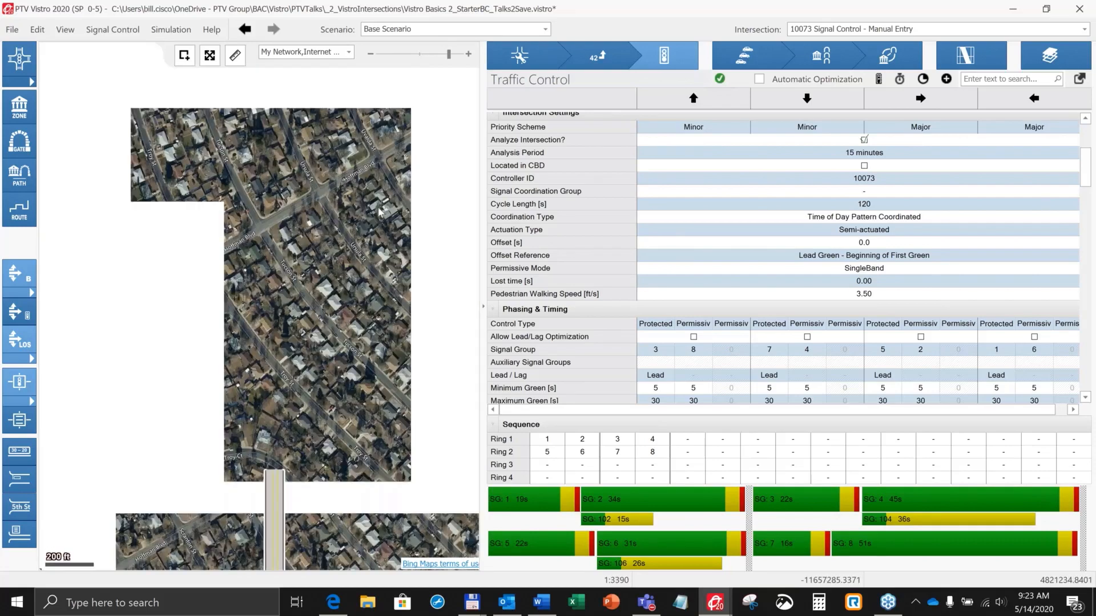
scroll(358, 371, "down", 1)
scroll(358, 371, "down", 4)
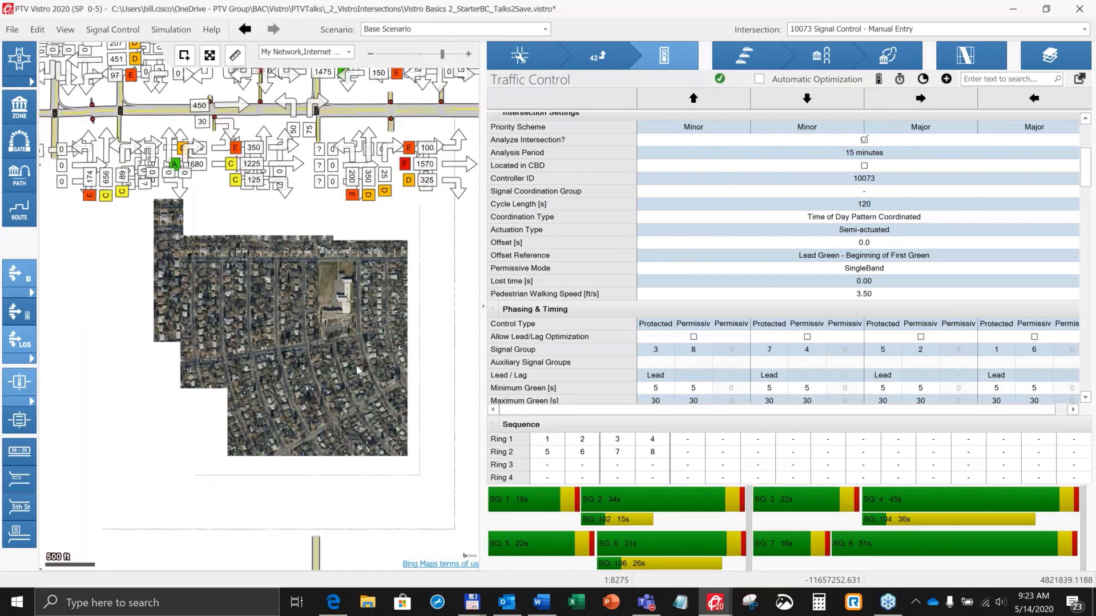
left_click_drag(357, 348, 349, 498)
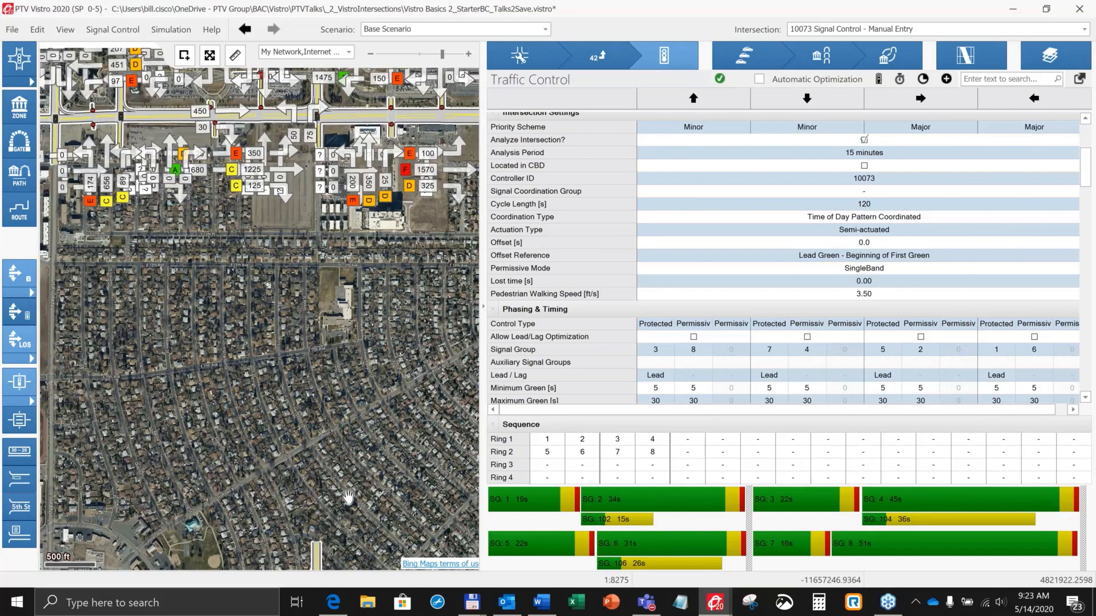
scroll(347, 497, "up", 5)
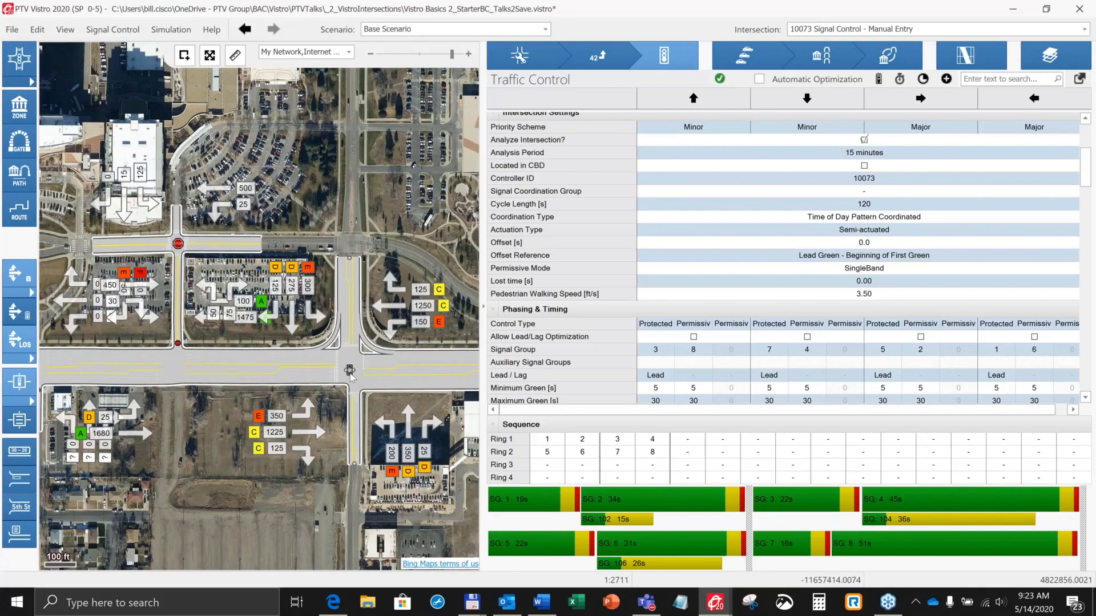
left_click(349, 371)
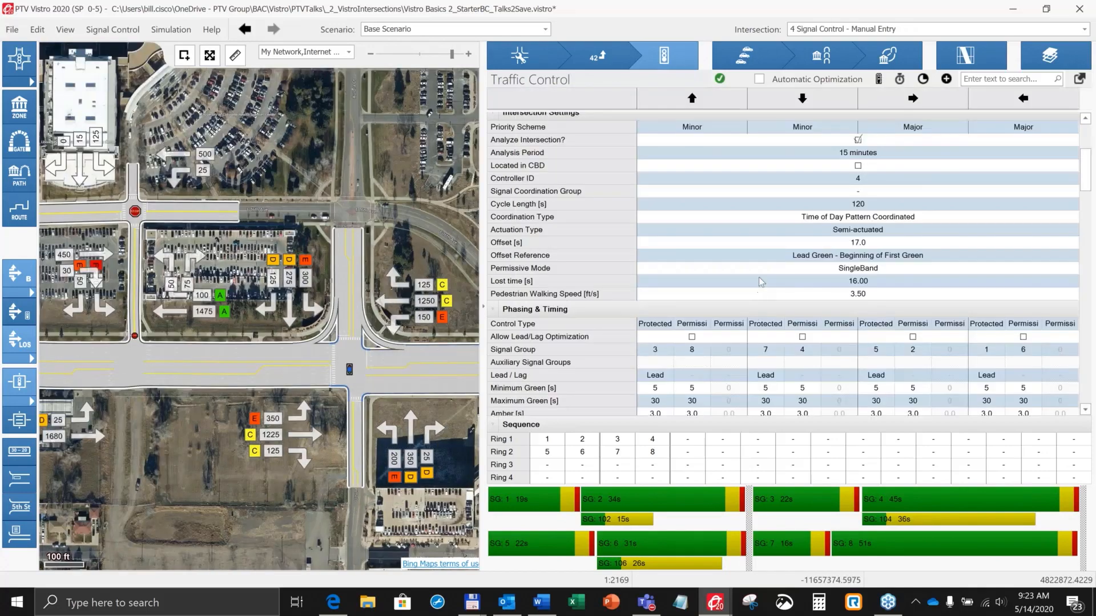
Review the phasing and timing settings of intersection 4 and view its analysis method and control type options.
scroll(760, 281, "down", 1)
scroll(760, 281, "down", 5)
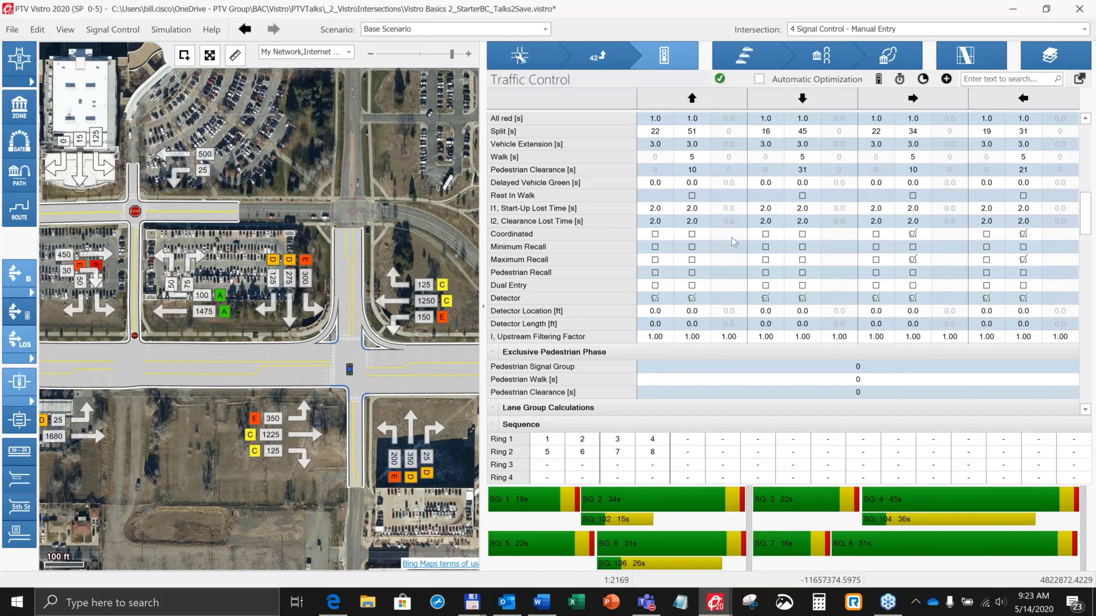
scroll(735, 237, "up", 10)
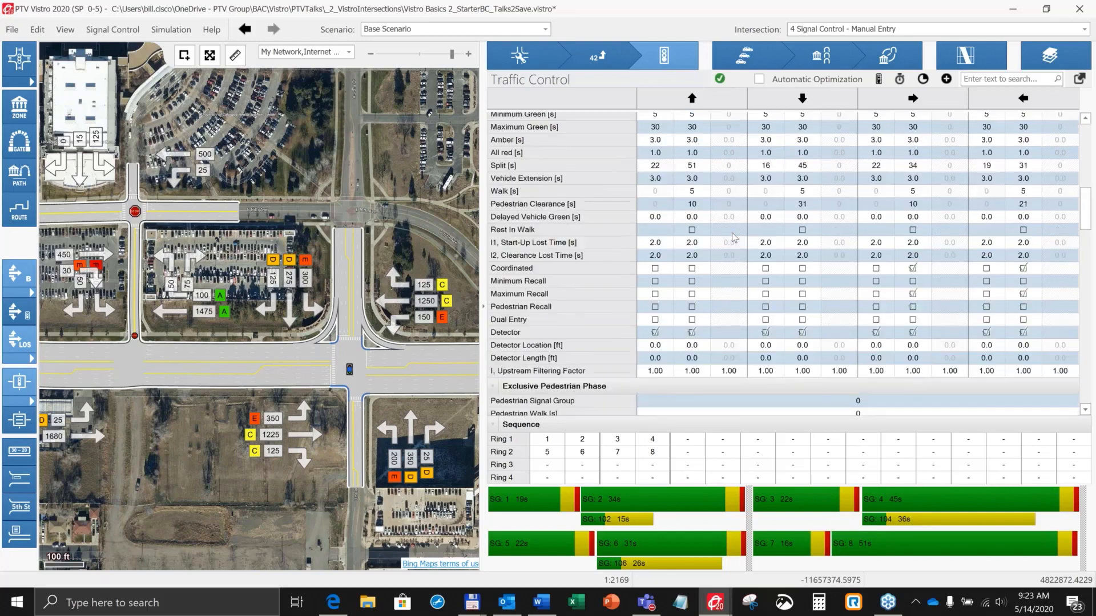
scroll(772, 236, "up", 3)
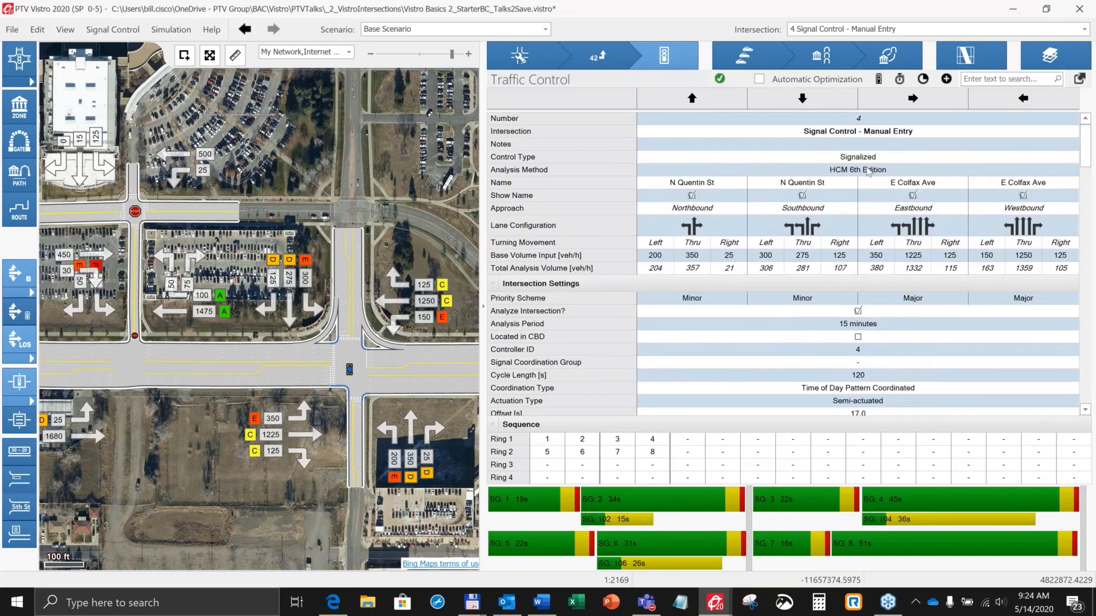
left_click(868, 172)
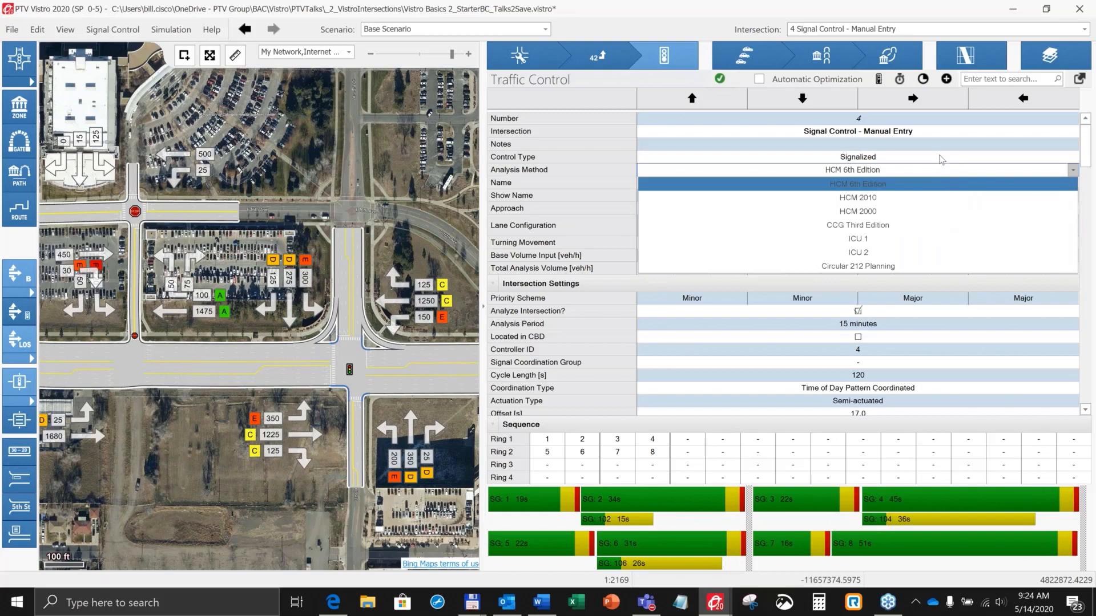
left_click(943, 161)
left_click(799, 161)
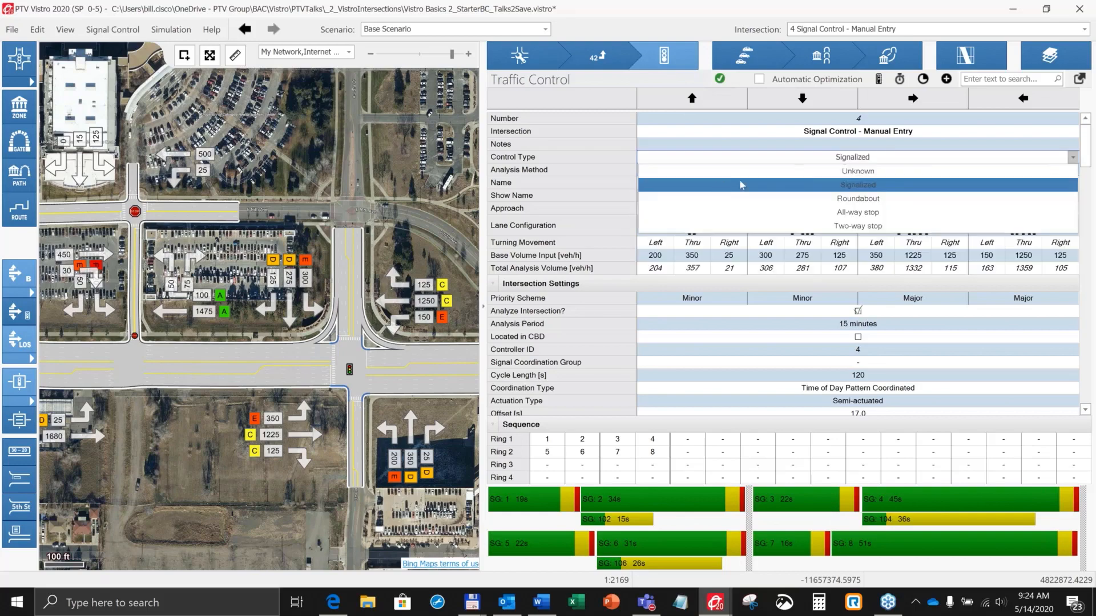
left_click(621, 170)
Examine the recall, detector and Lane Group Calculations values of intersection 4.
scroll(600, 208, "down", 1)
scroll(600, 209, "down", 10)
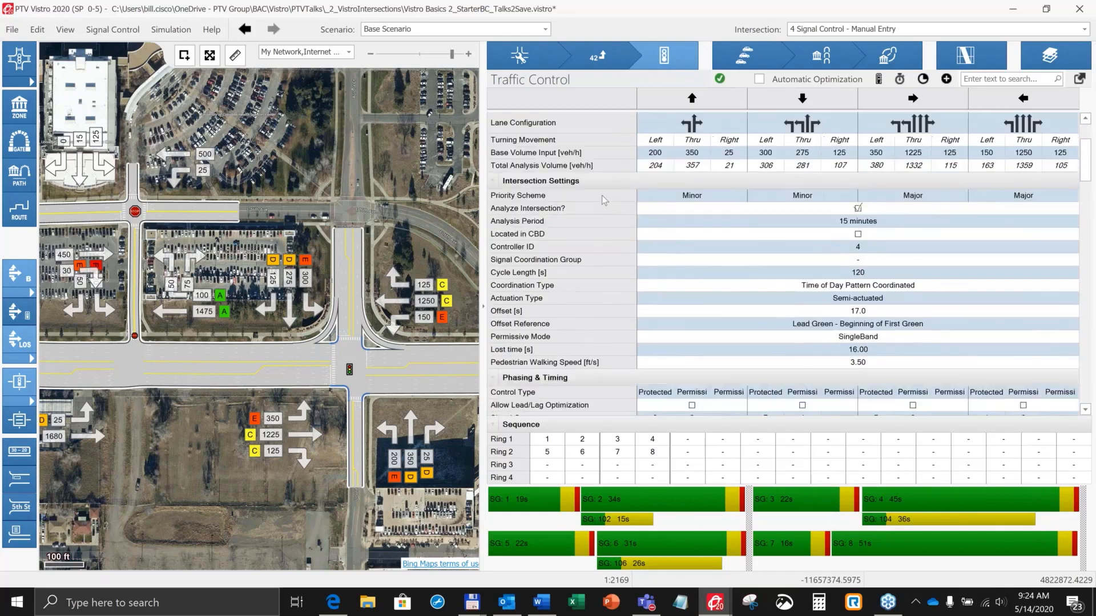
scroll(599, 200, "down", 5)
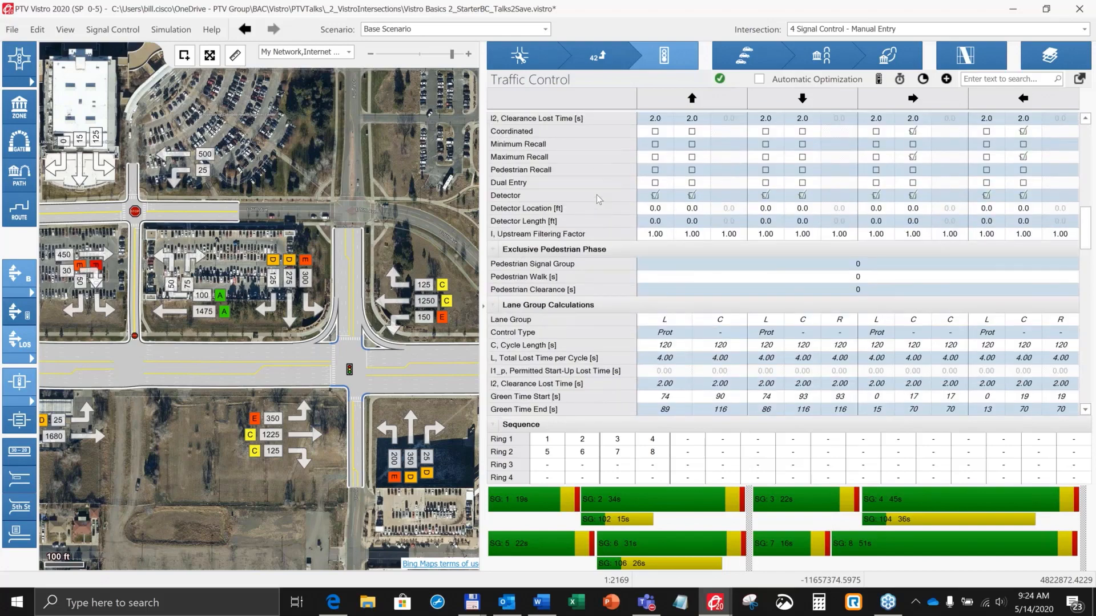
scroll(599, 200, "down", 2)
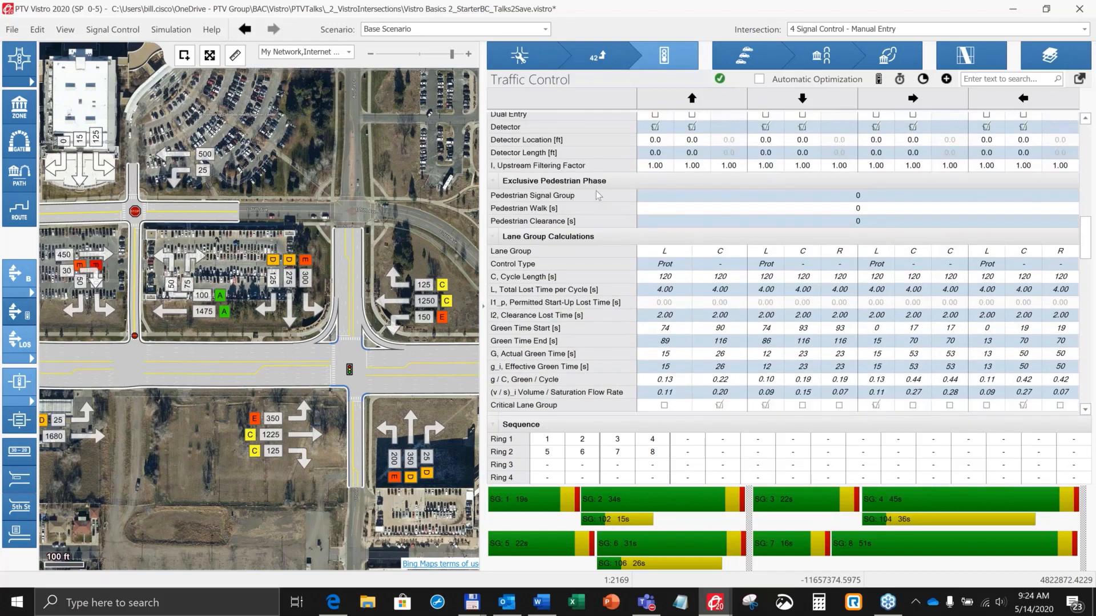
scroll(539, 240, "down", 1)
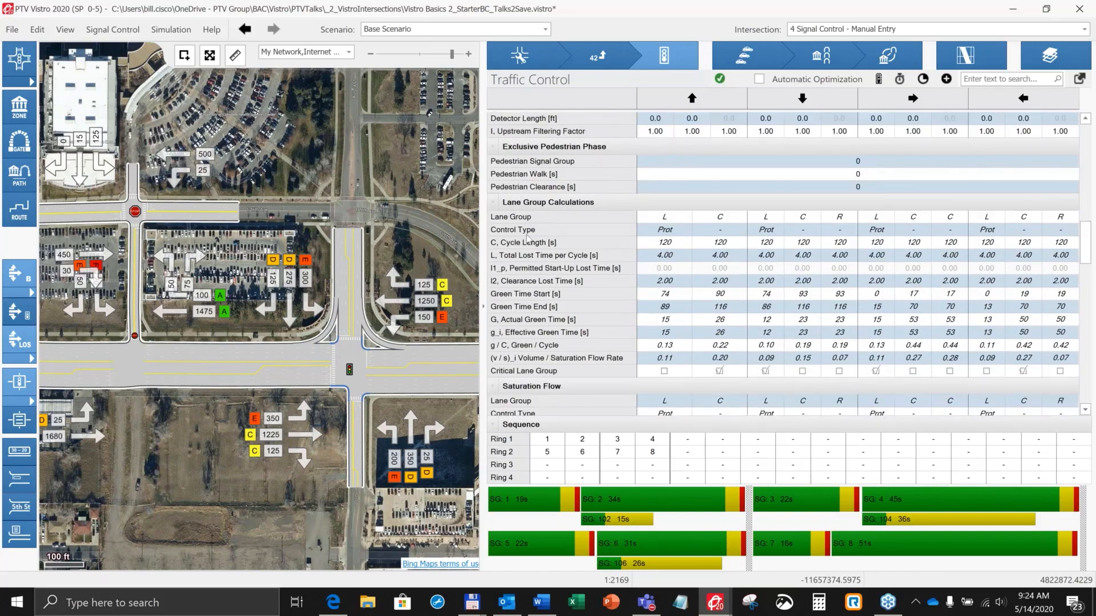
scroll(529, 227, "down", 1)
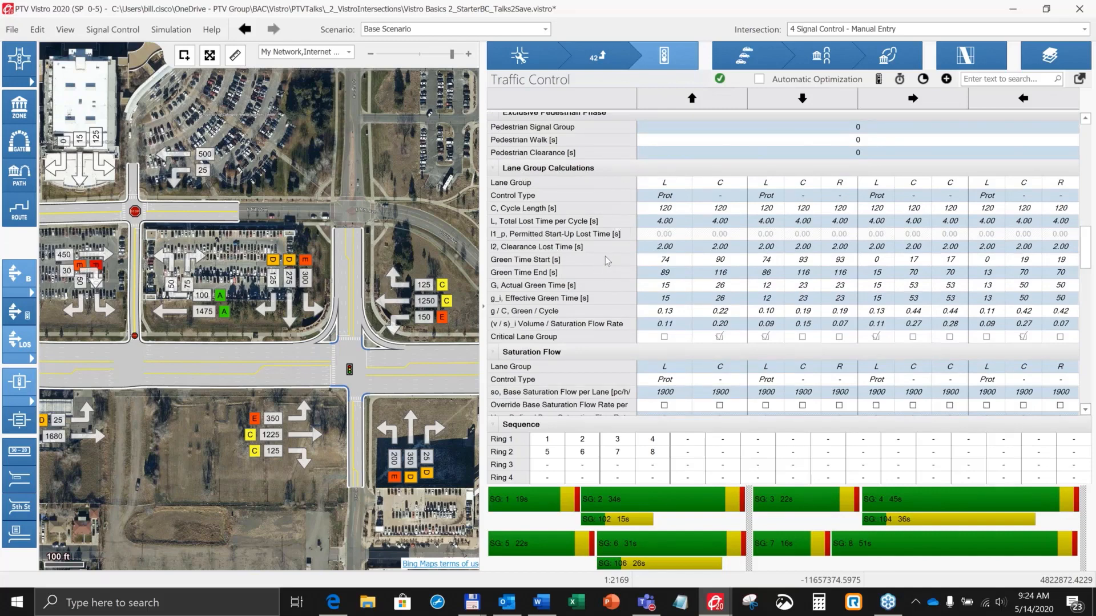
scroll(605, 260, "down", 1)
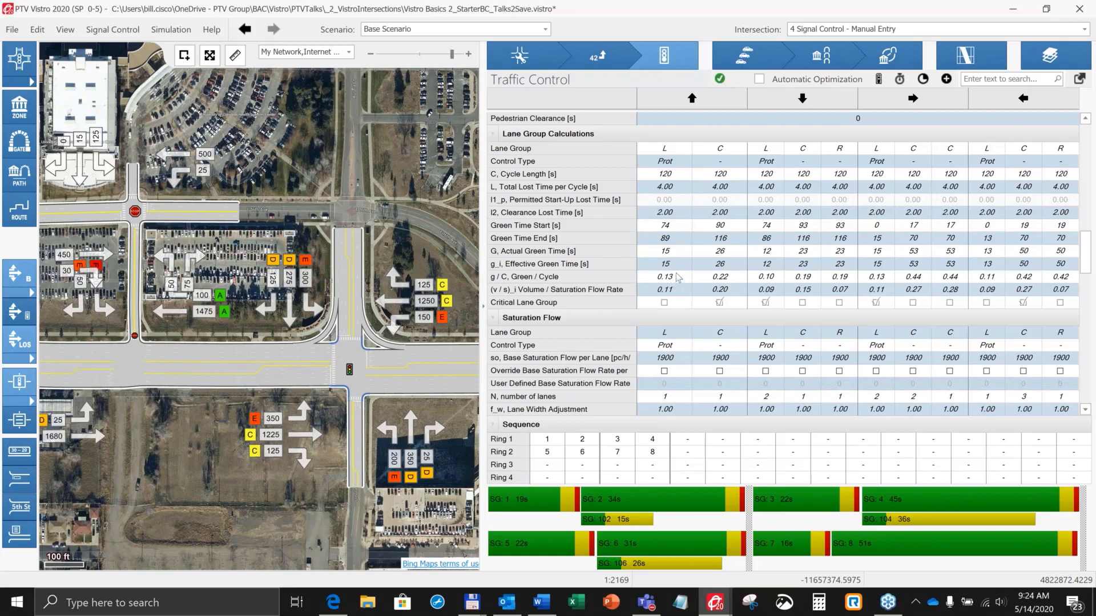
Collapse the Lane Group Calculations section and examine the Saturation Flow adjustment factors of intersection 4.
left_click(494, 135)
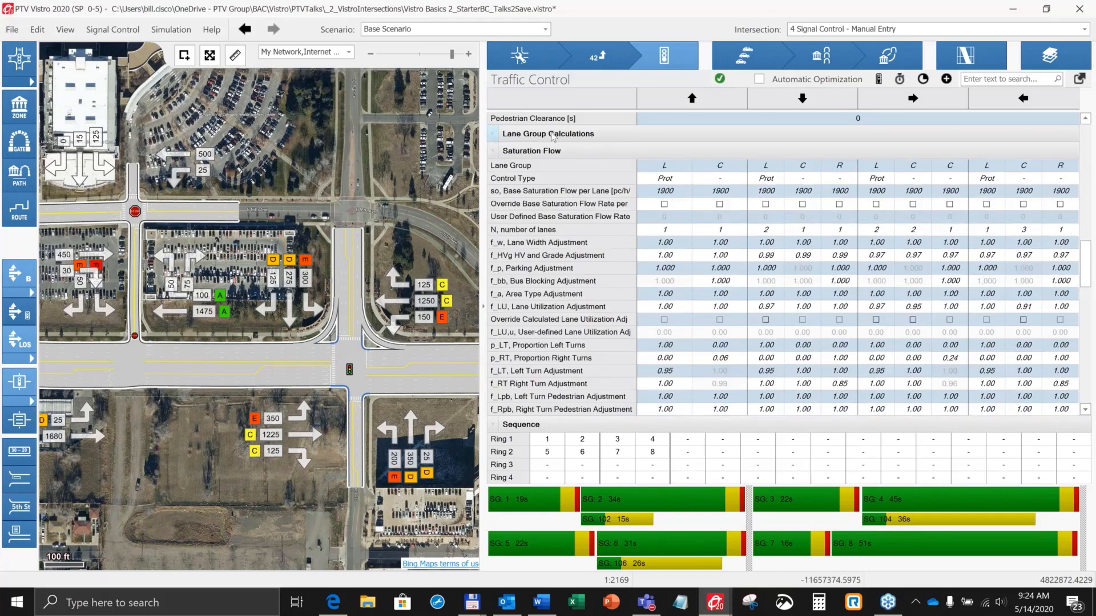
left_click(494, 135)
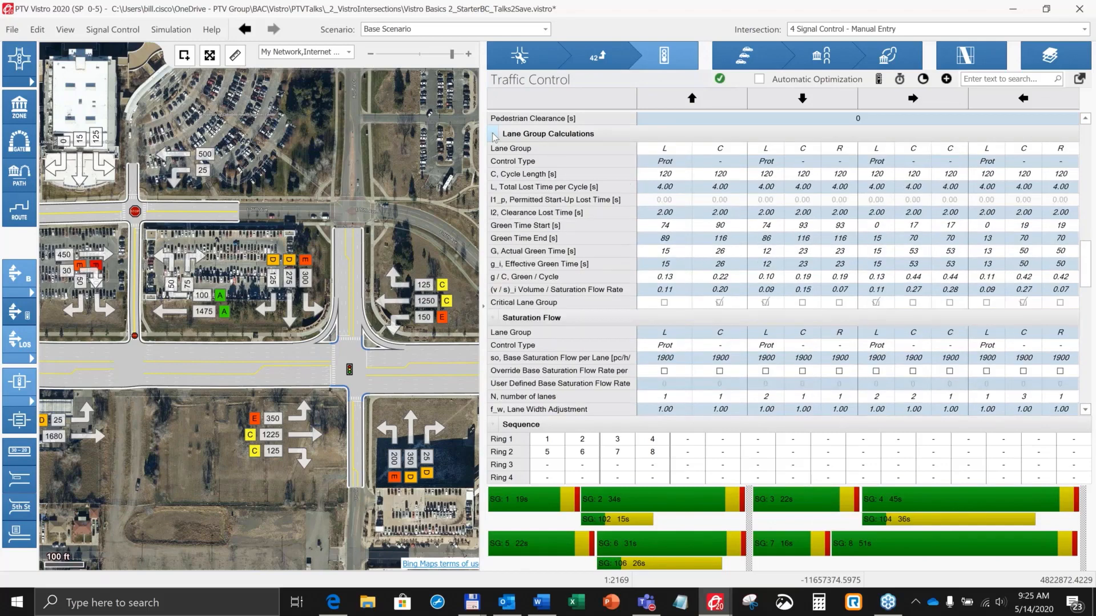
left_click(494, 135)
scroll(550, 193, "down", 1)
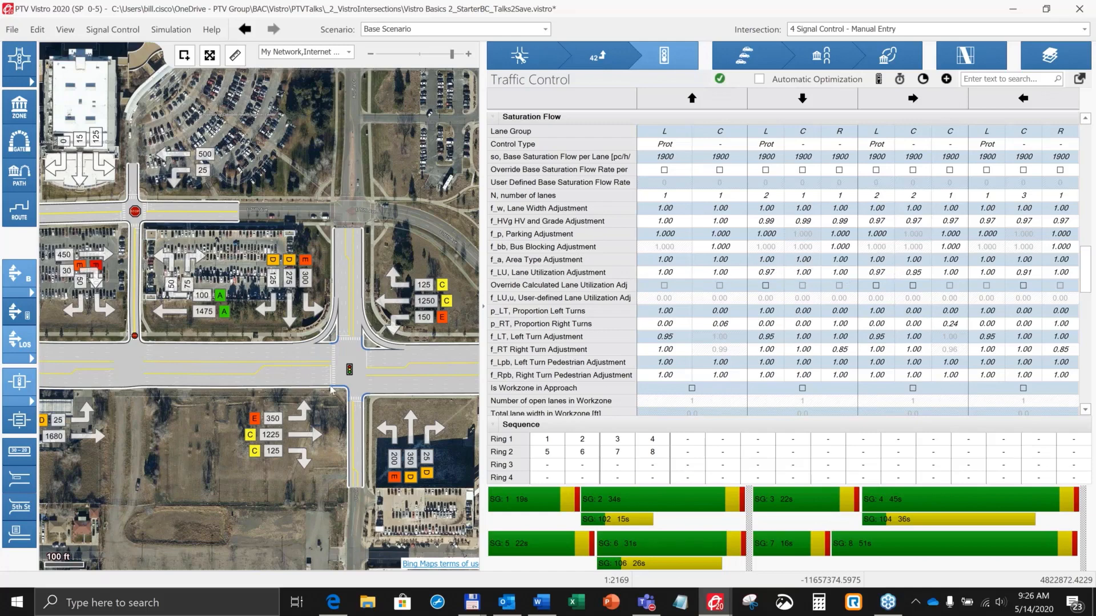
scroll(311, 395, "up", 1)
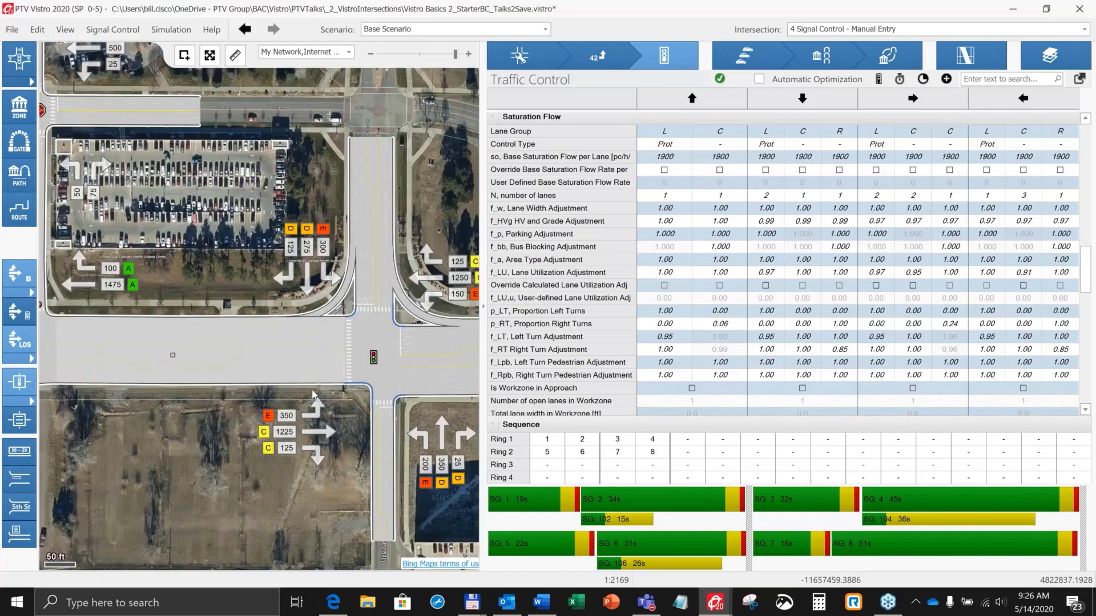
Examine the approaches and lane layout of intersection 4 and the adjoining stretch of Colfax Avenue on the map.
scroll(311, 395, "up", 1)
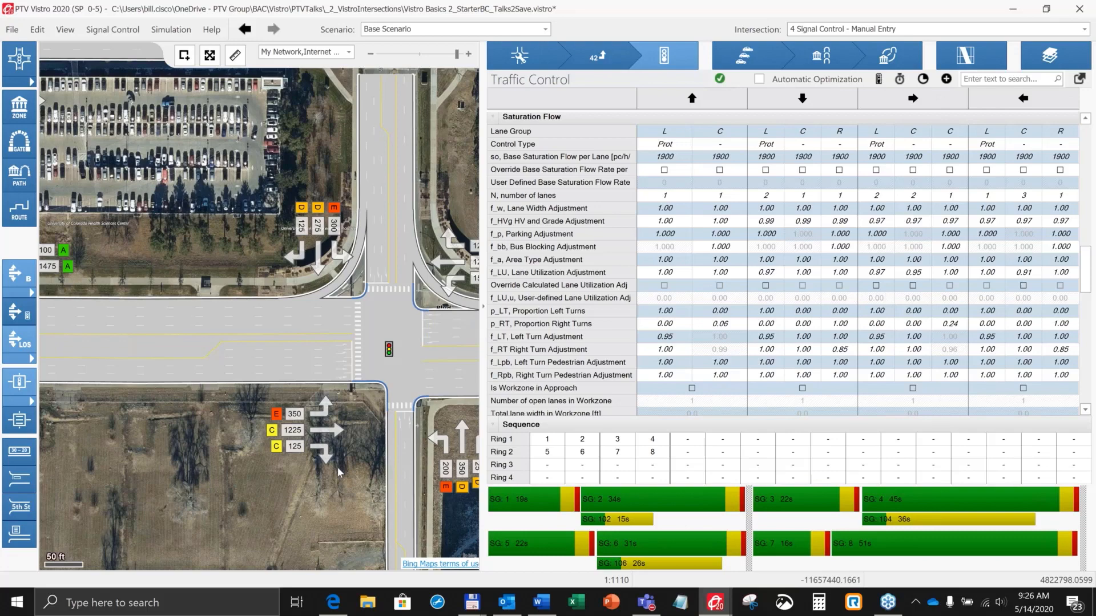
left_click_drag(344, 467, 288, 447)
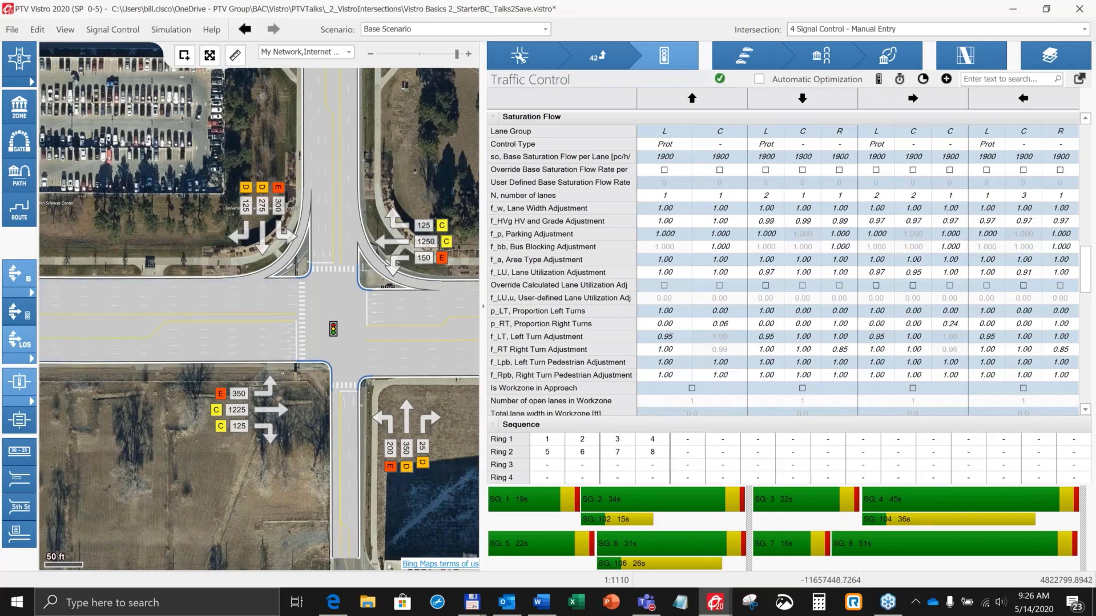
left_click_drag(198, 443, 68, 423)
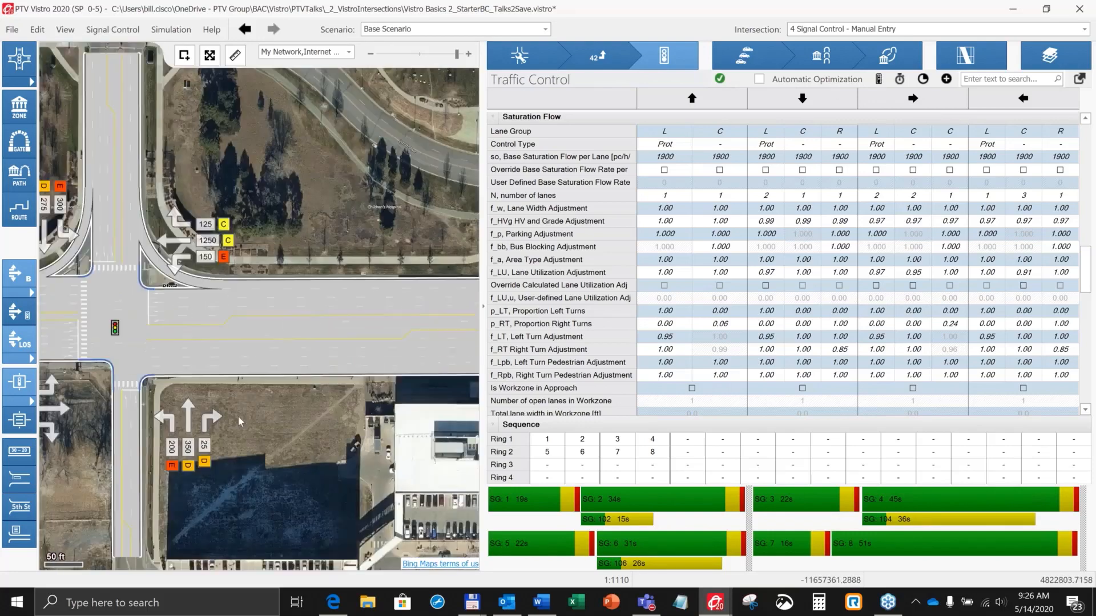
scroll(238, 416, "down", 2)
left_click_drag(301, 443, 236, 410)
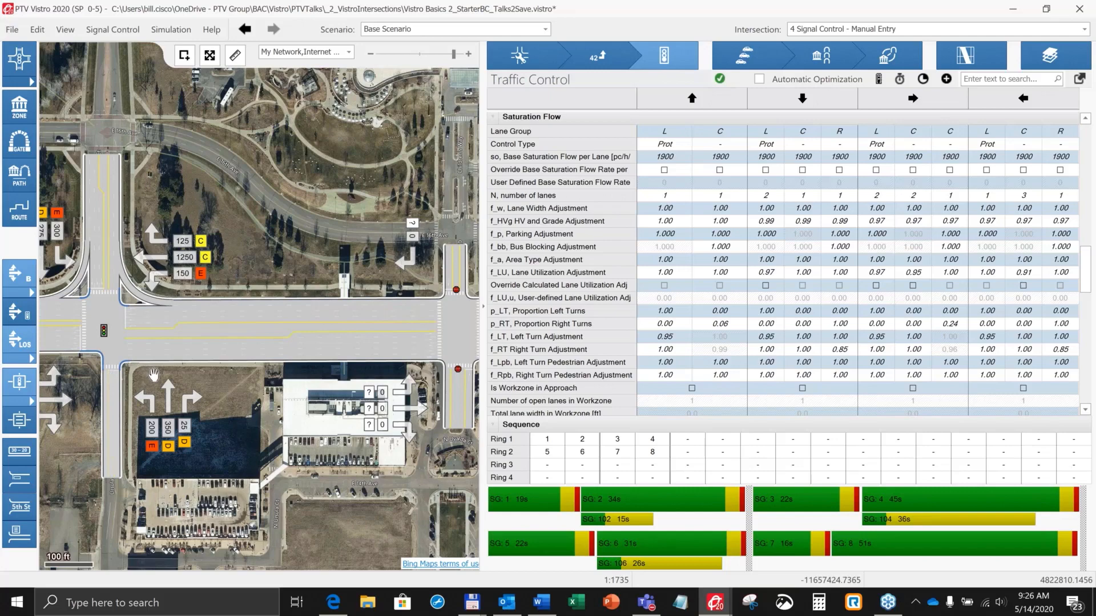
left_click_drag(153, 375, 269, 364)
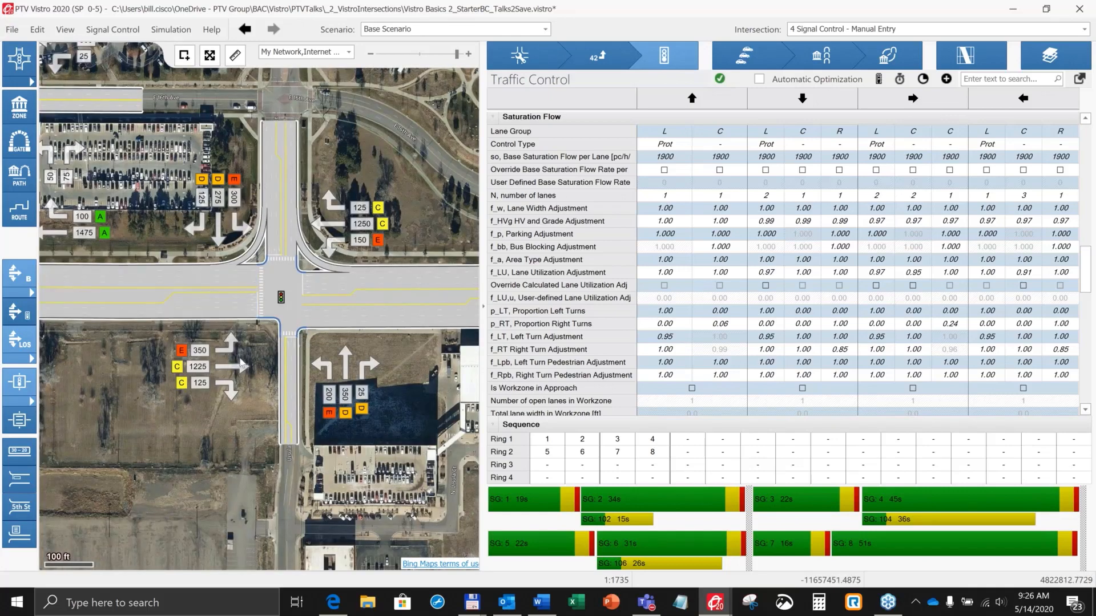
scroll(242, 364, "up", 2)
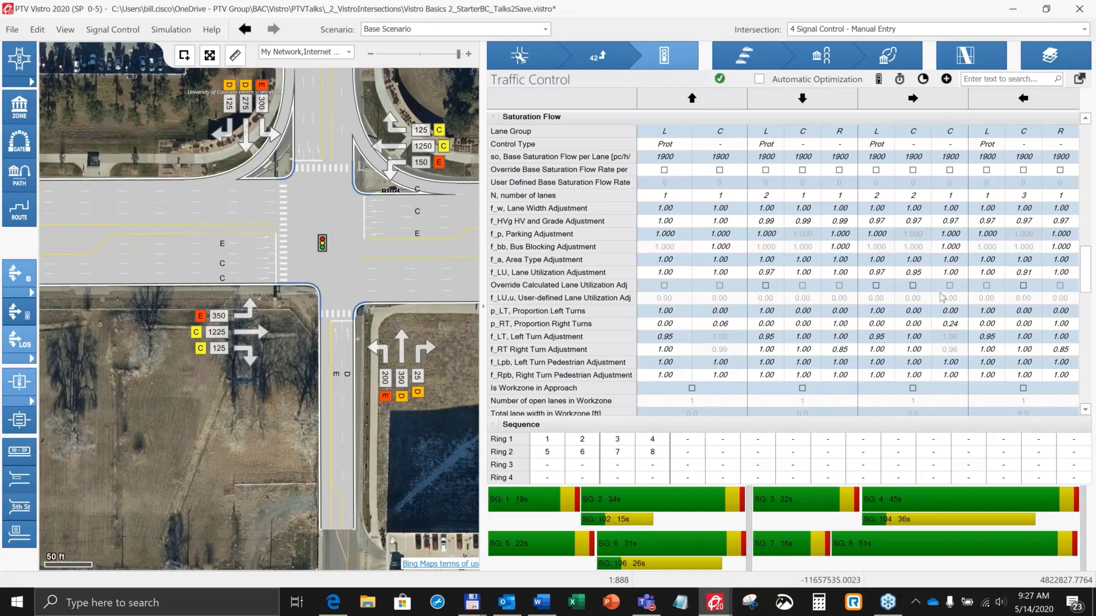
Override the lane utilization adjustment of the eastbound two-lane through group with a user-defined value of 0.80, and remove the override again.
left_click(928, 290)
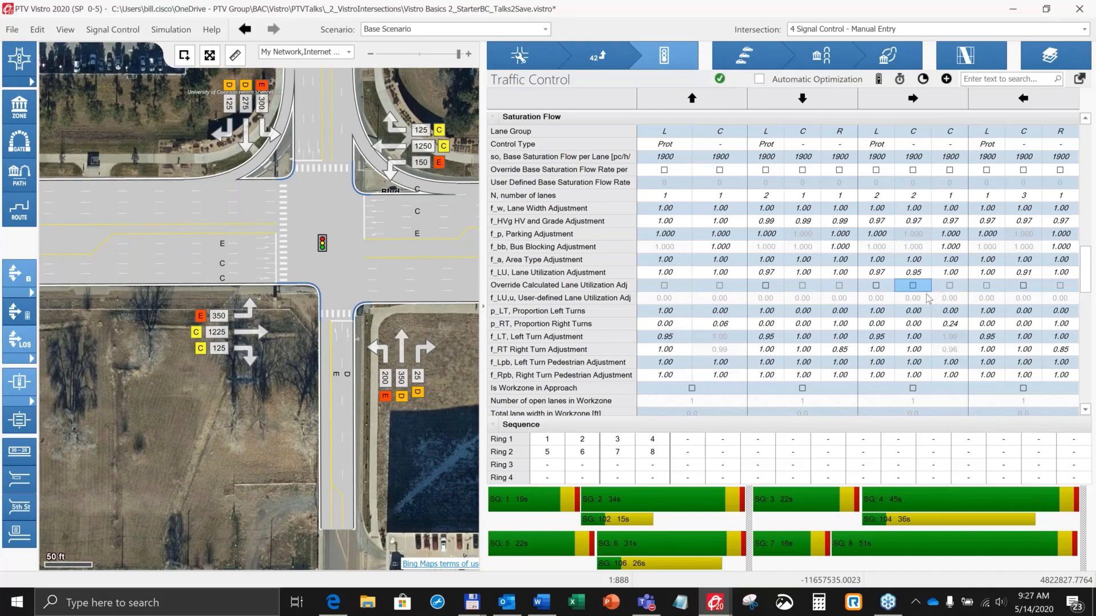
key("space")
left_click(917, 300)
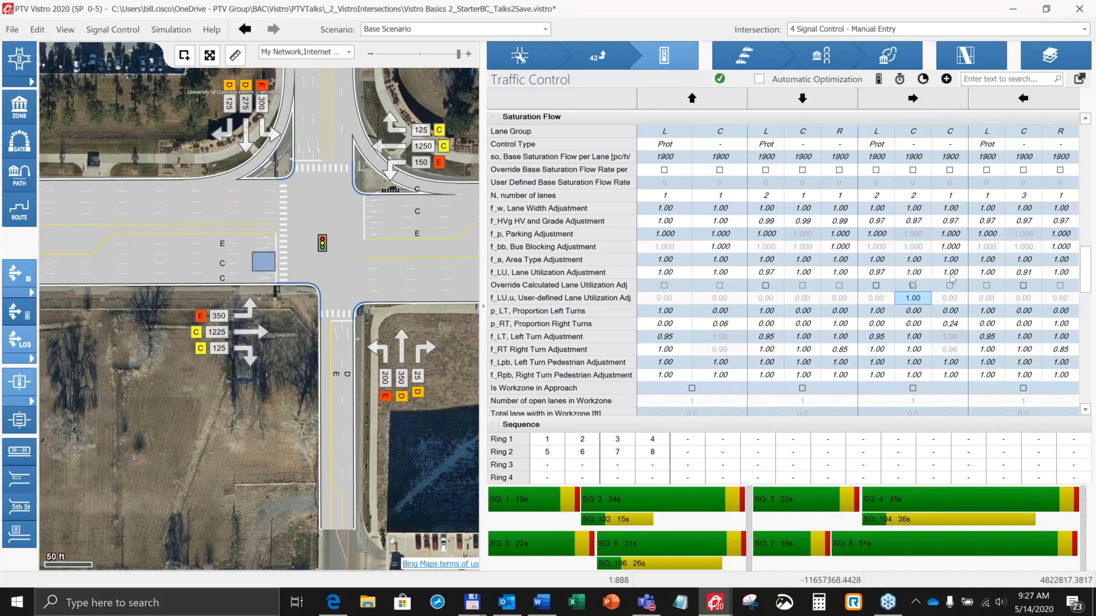
type("0")
key("Tab")
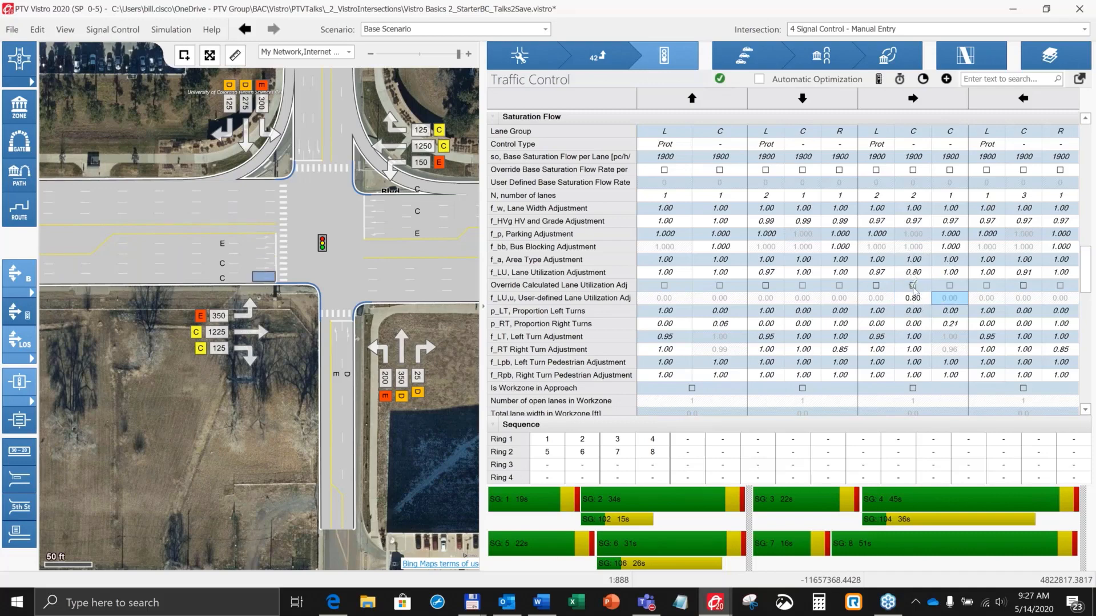
left_click(913, 285)
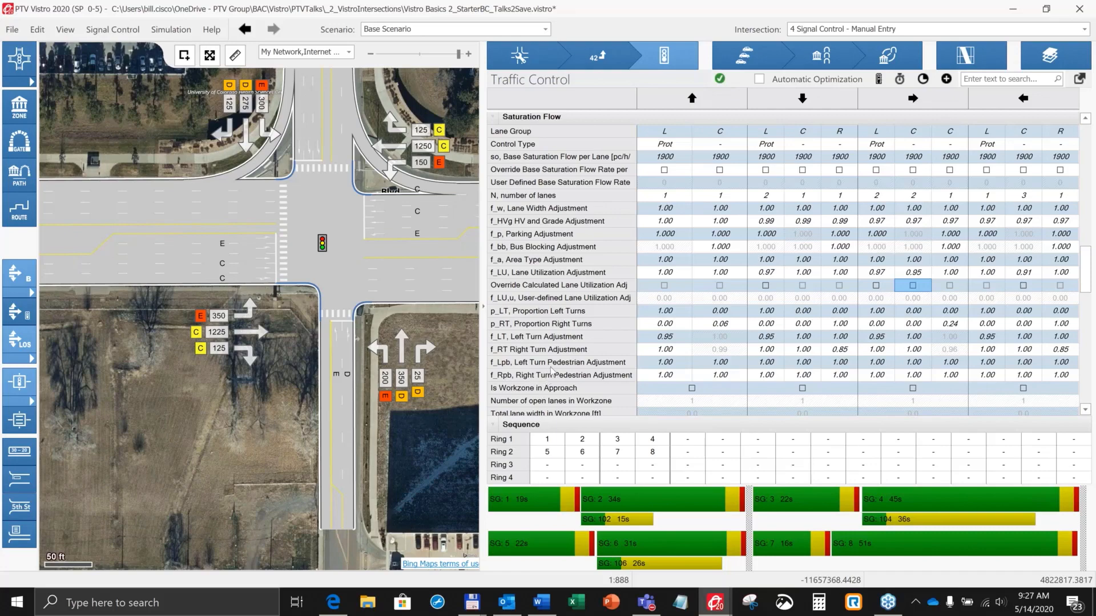
Mark the eastbound approach as a work zone and clear the setting again.
scroll(906, 290, "down", 3)
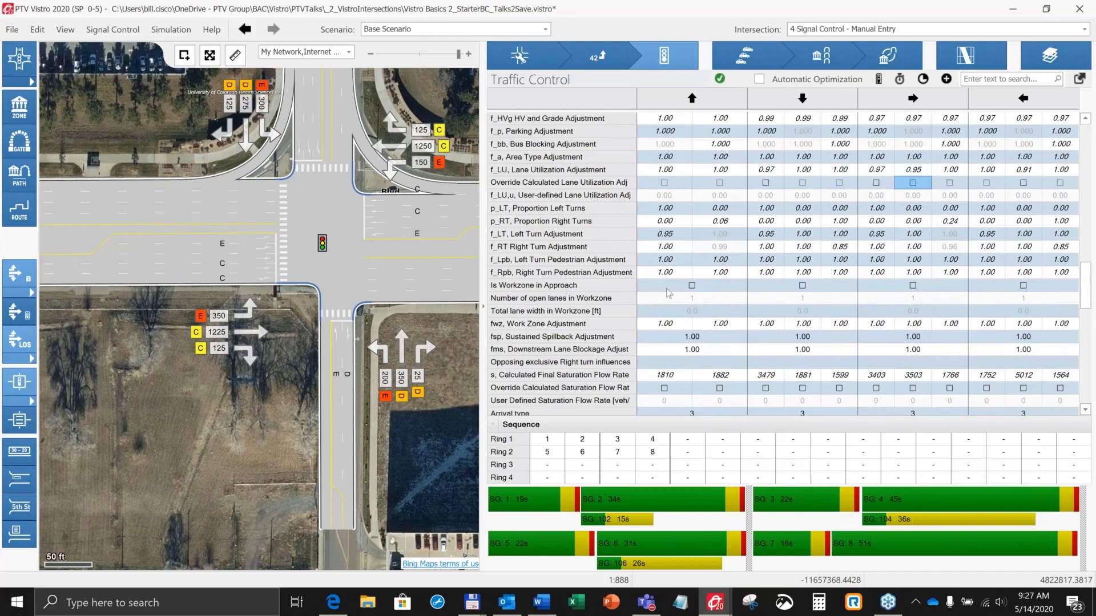
left_click(912, 286)
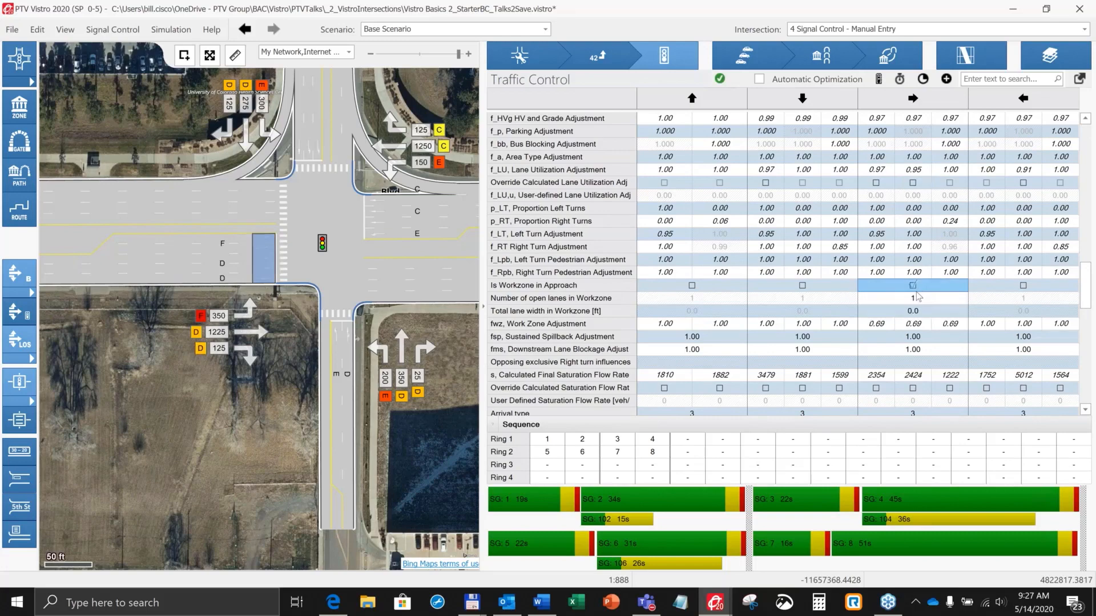
left_click(914, 287)
left_click(912, 285)
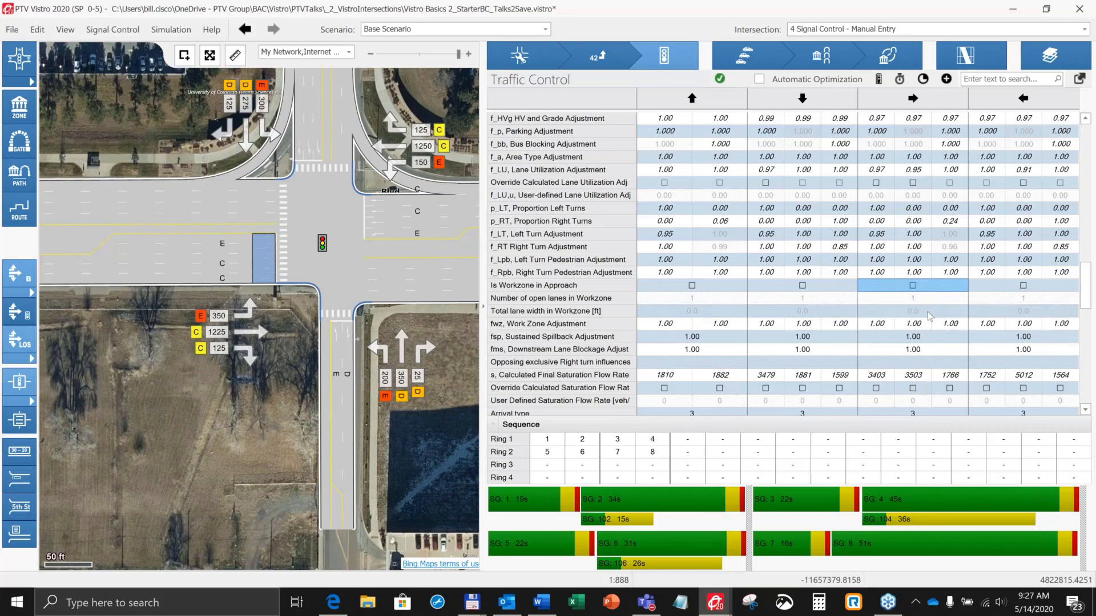
Override the calculated saturation flow rate of the eastbound through lane group with a user-defined value of 3700.
scroll(929, 316, "down", 1)
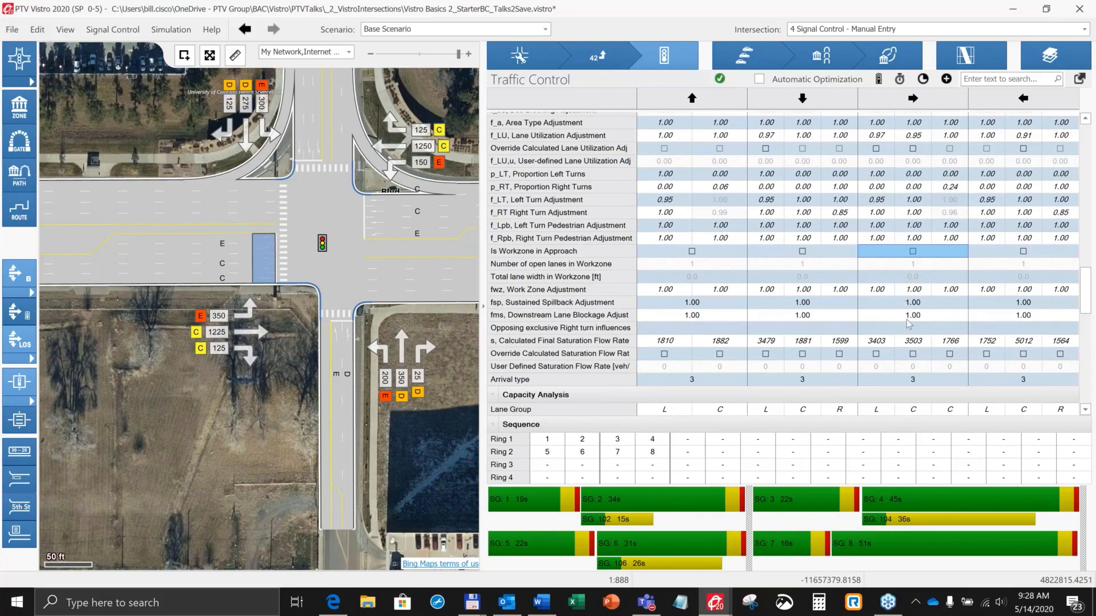
scroll(909, 324, "down", 1)
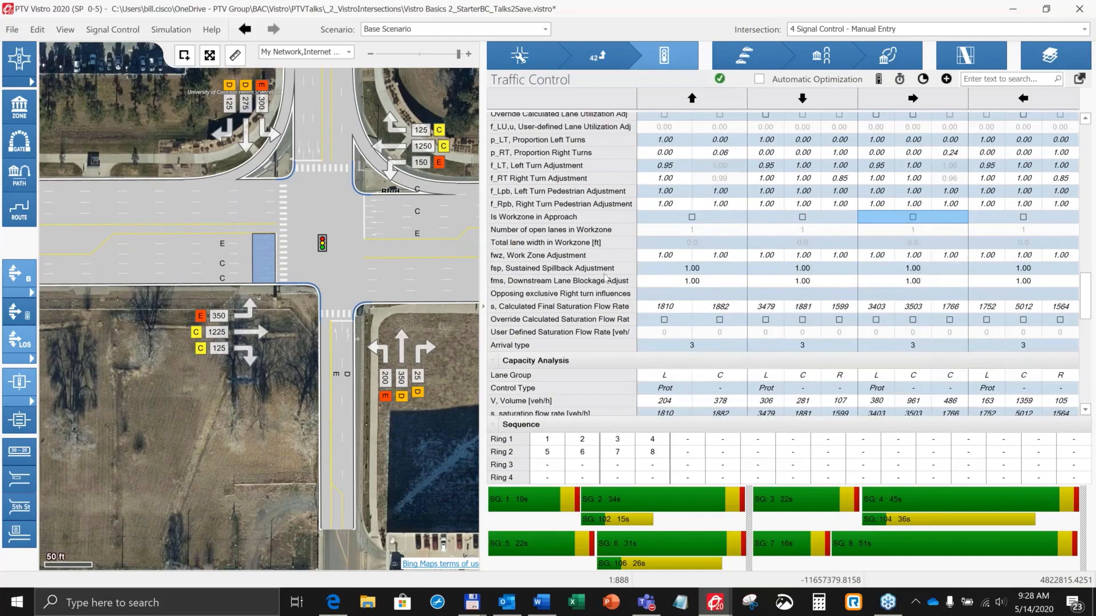
scroll(628, 238, "up", 5)
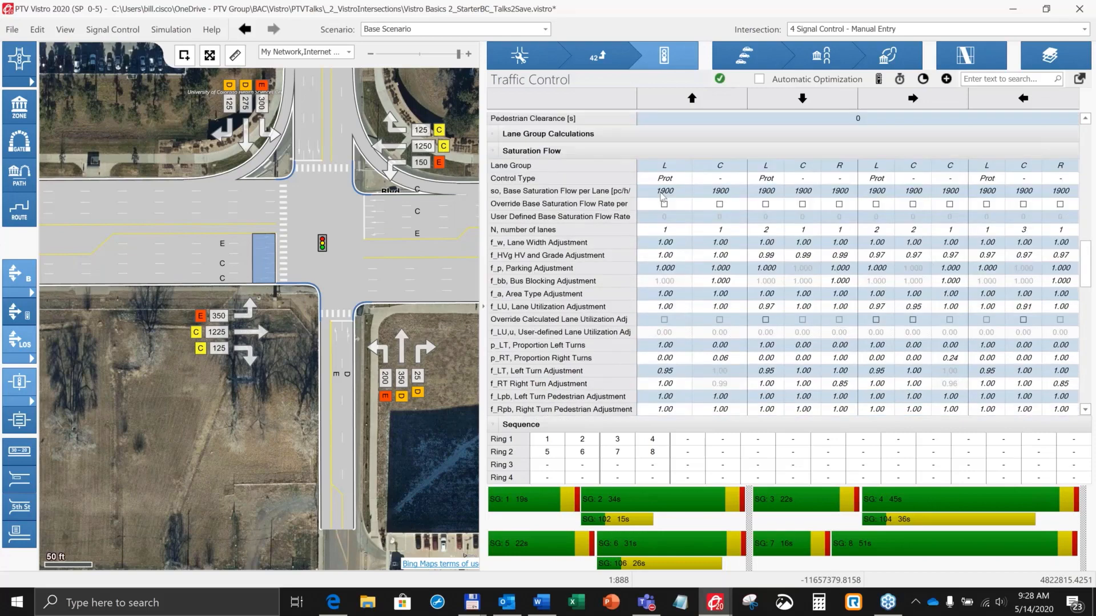
scroll(717, 302, "down", 5)
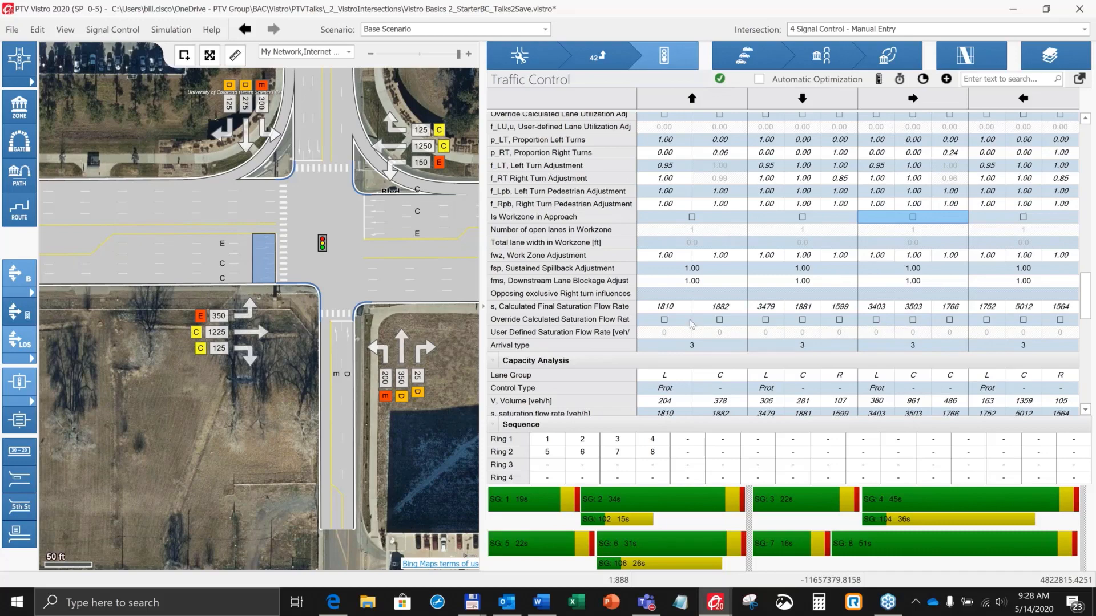
left_click(918, 335)
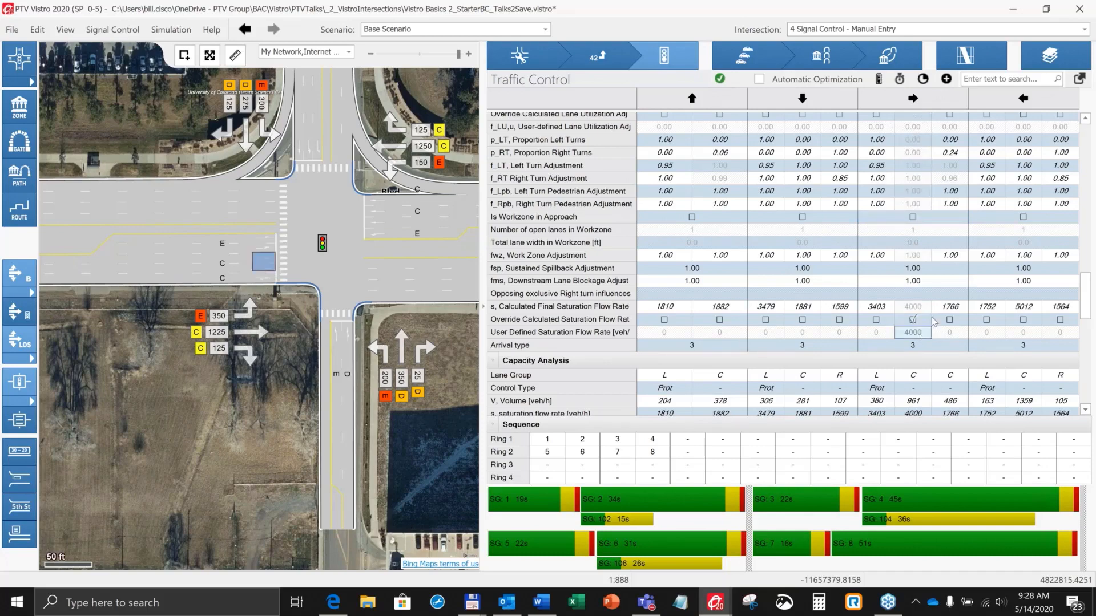
type("3700")
key("Tab")
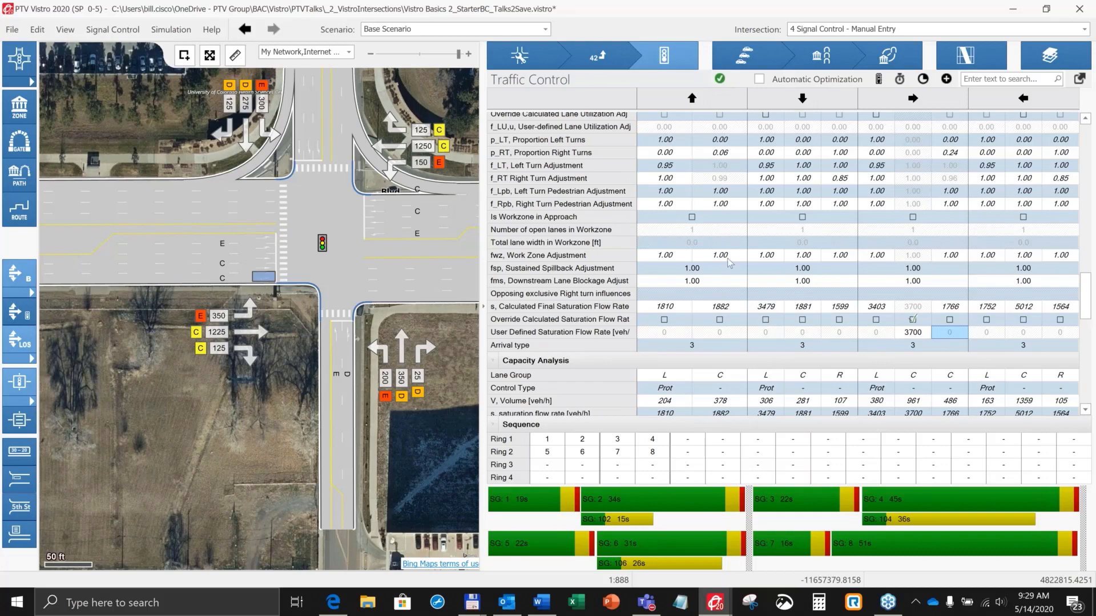
Turn the base saturation flow rate override for the northbound left lane group on and off again.
scroll(729, 262, "up", 5)
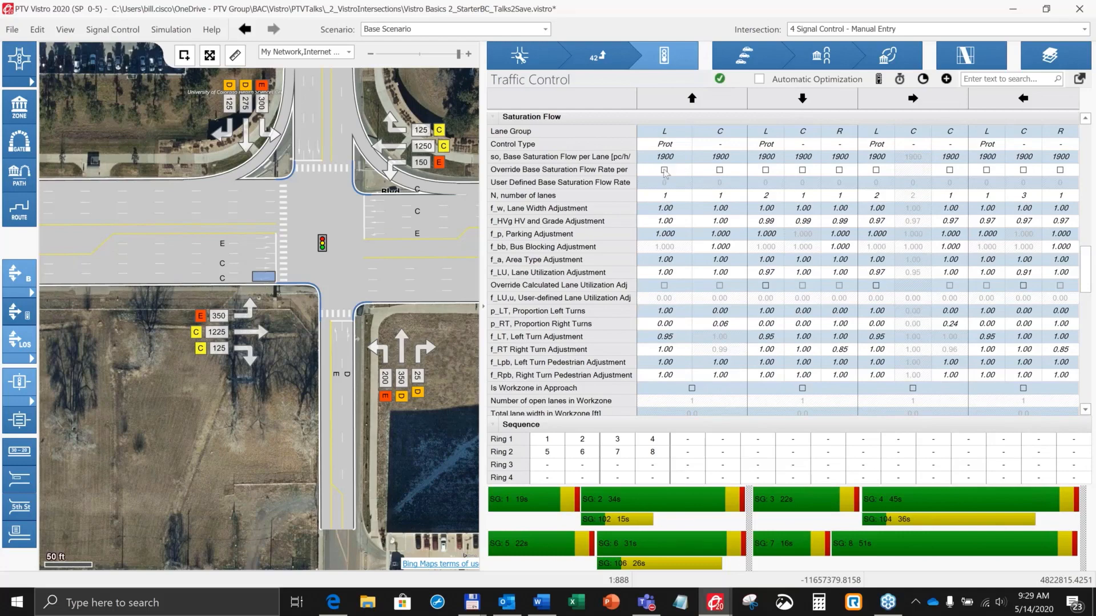
left_click(664, 170)
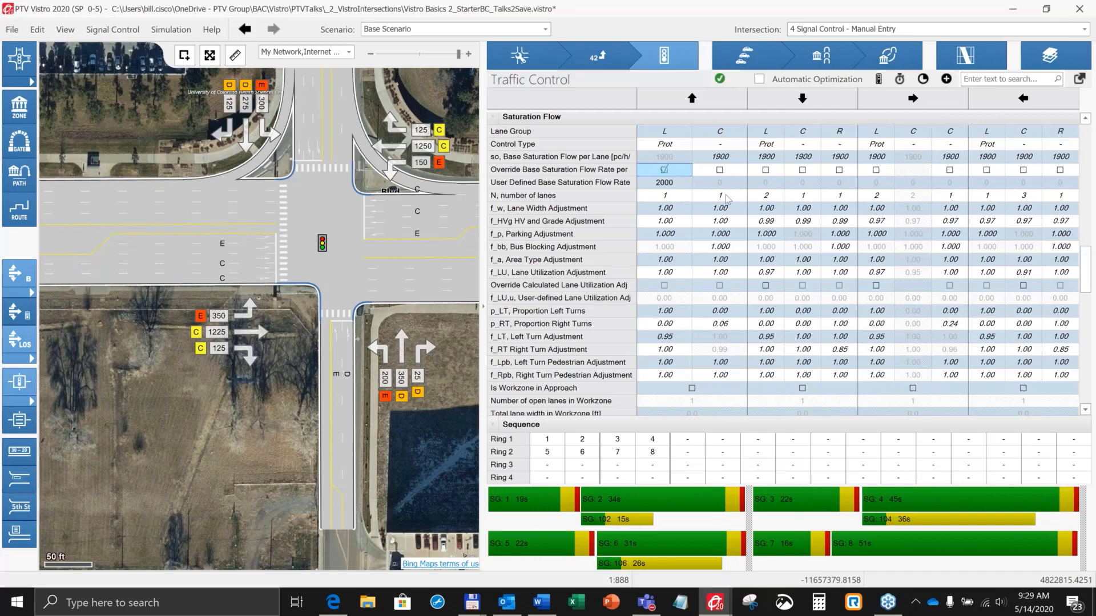
left_click(665, 171)
Remove the calculated saturation flow rate override from the eastbound through lane group.
scroll(804, 240, "down", 5)
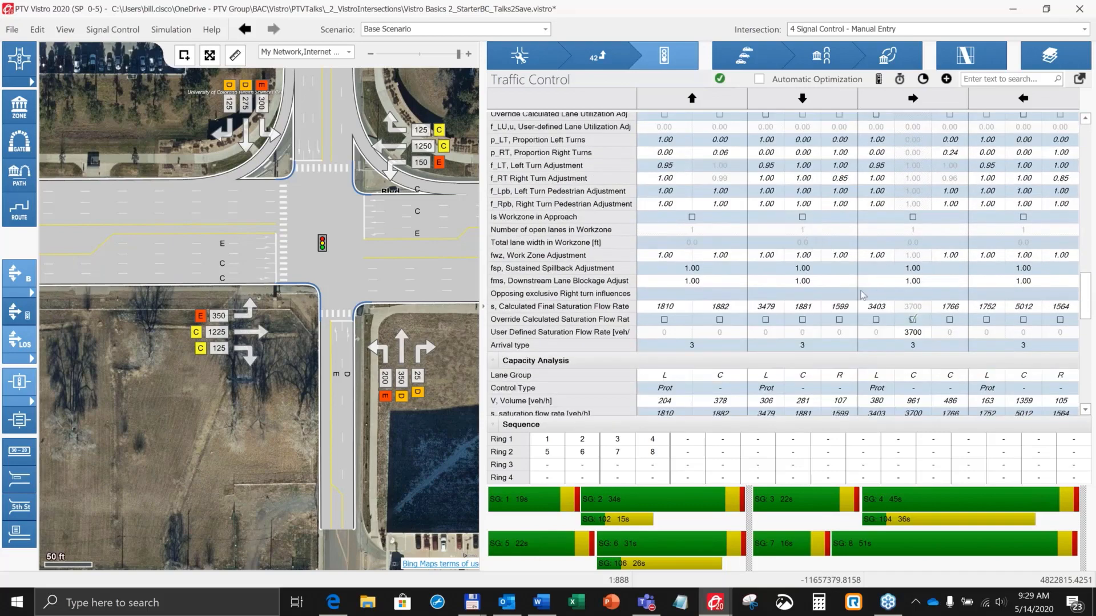
scroll(842, 287, "up", 1)
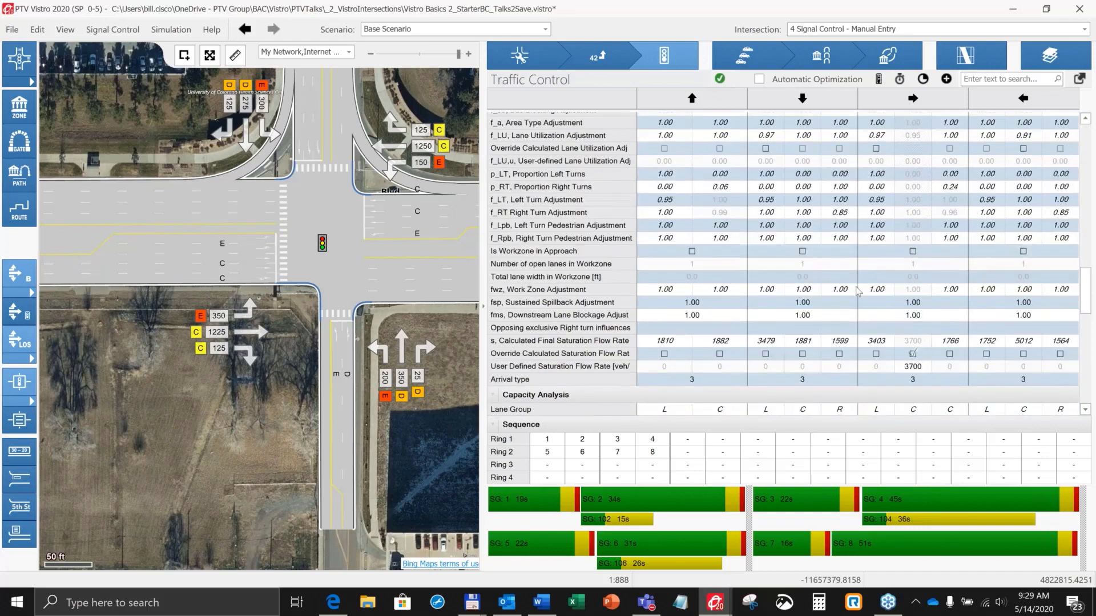
scroll(858, 295, "up", 4)
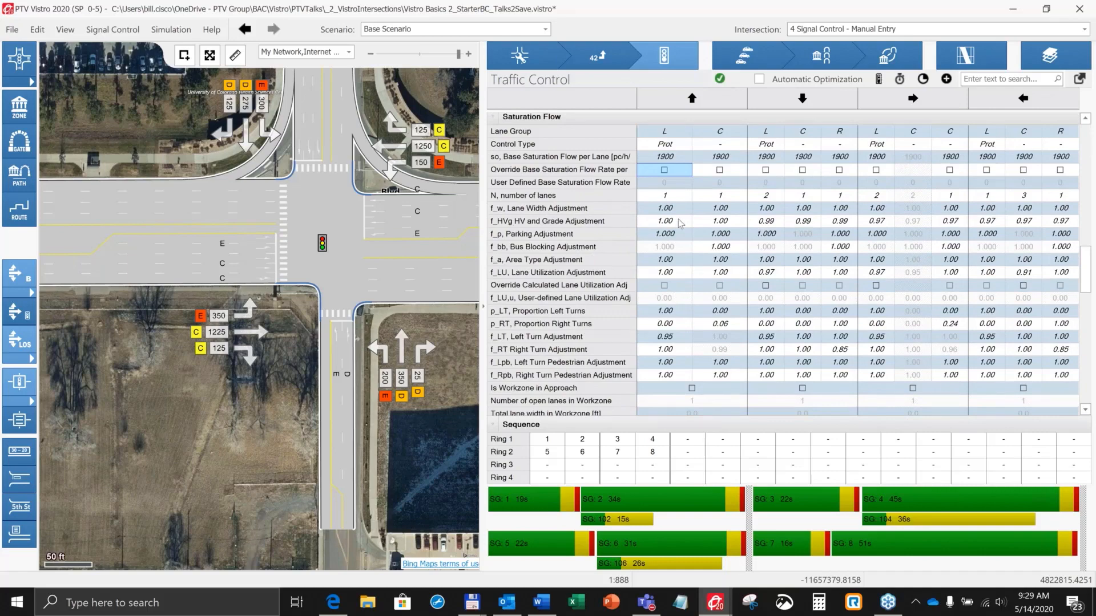
scroll(685, 239, "down", 5)
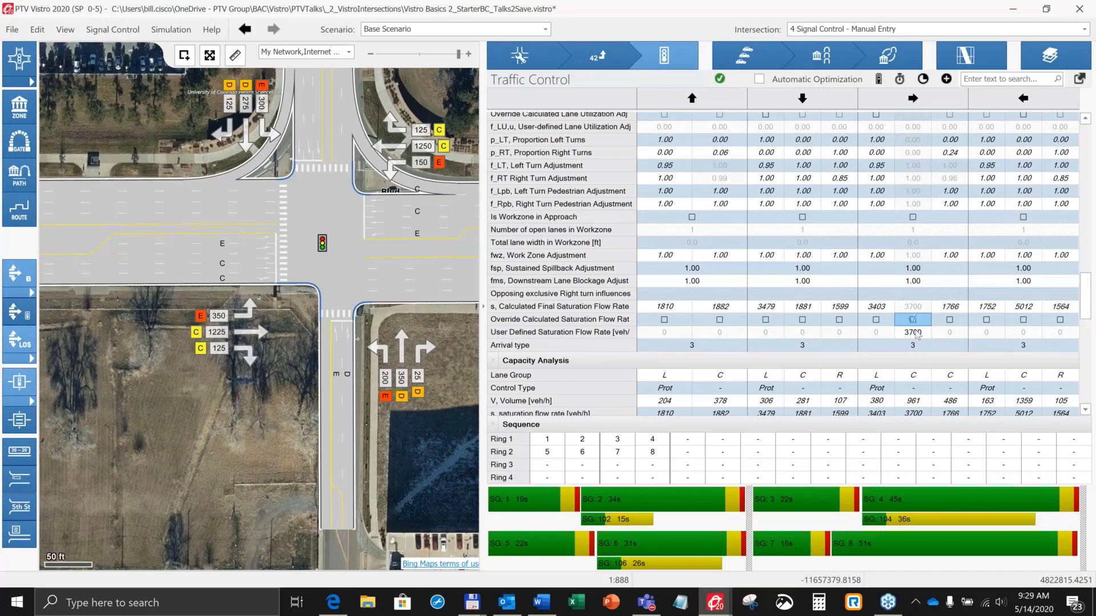
left_click(912, 320)
Examine the capacity analysis, the lane group results, and the movement, approach and intersection results, including the northbound left uniform delay.
scroll(845, 311, "down", 1)
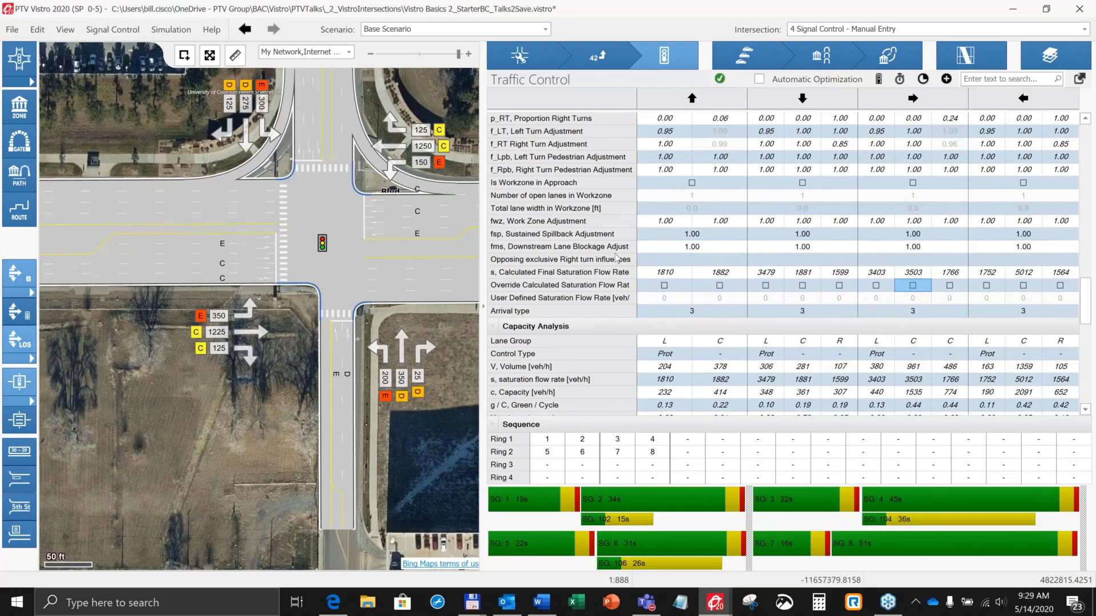
scroll(610, 254, "down", 3)
scroll(593, 229, "down", 1)
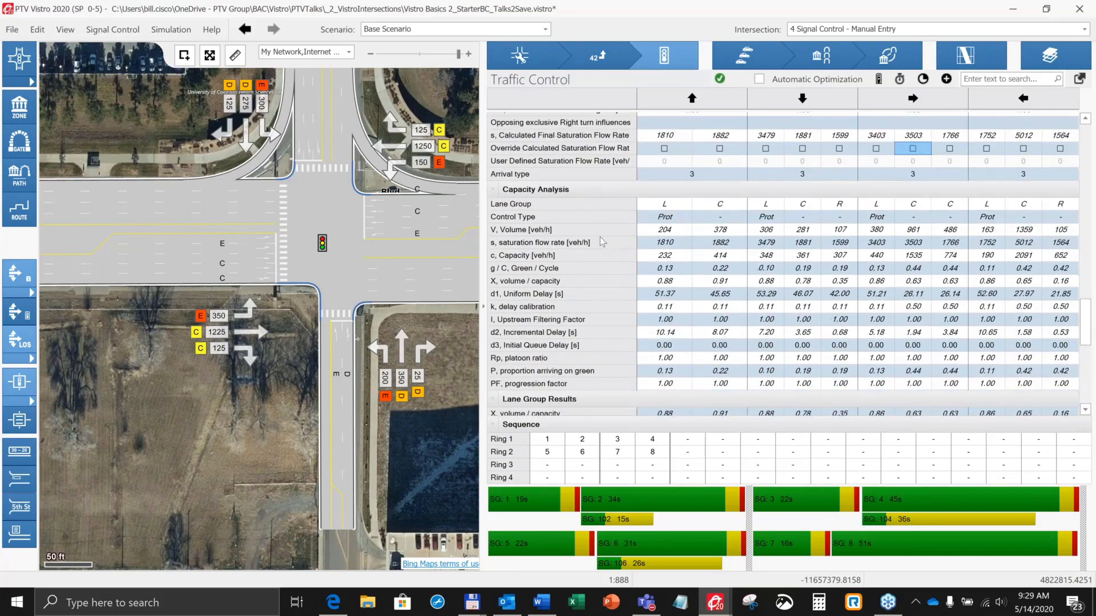
scroll(562, 168, "down", 1)
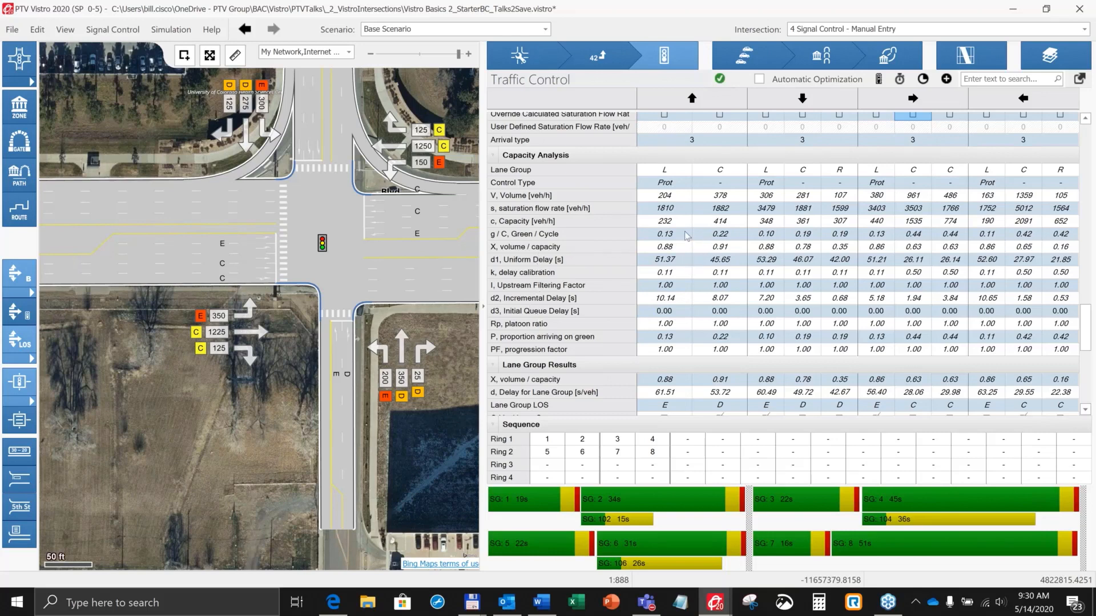
left_click(685, 257)
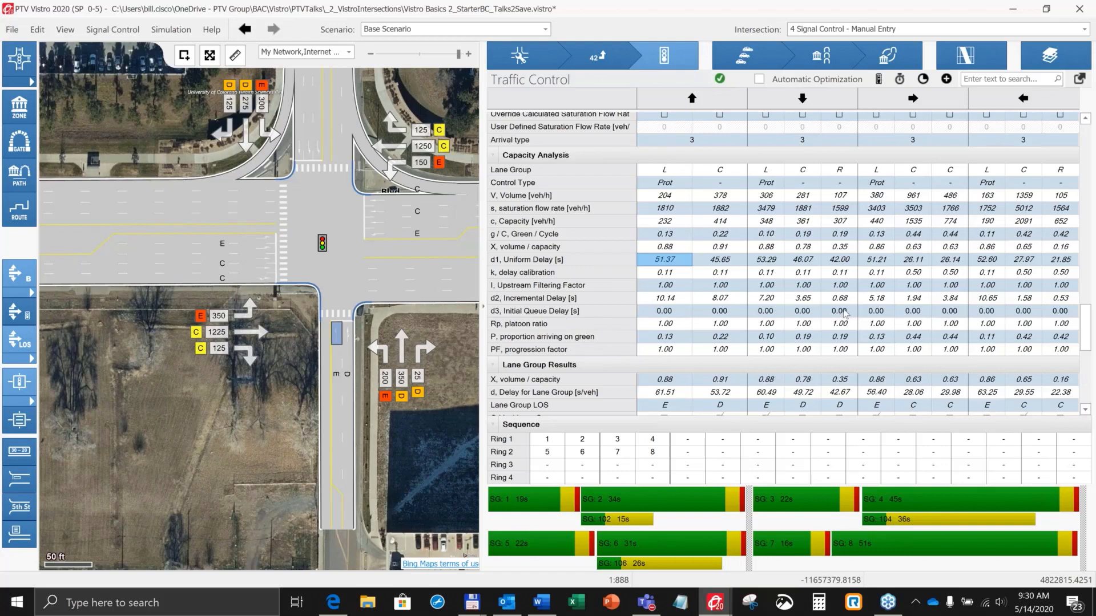
scroll(836, 314, "down", 2)
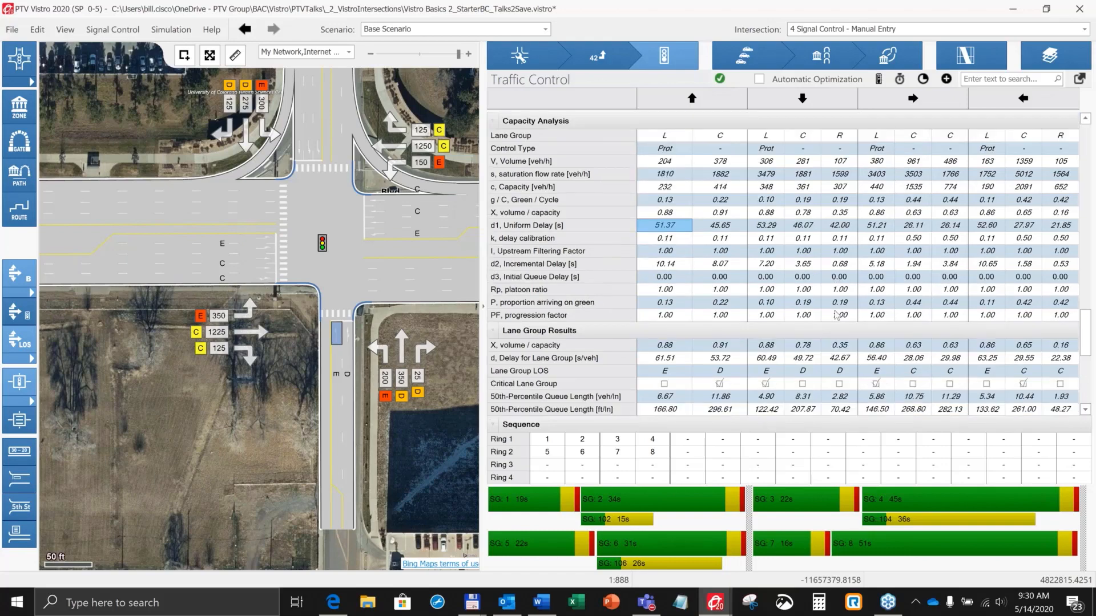
scroll(838, 312, "down", 4)
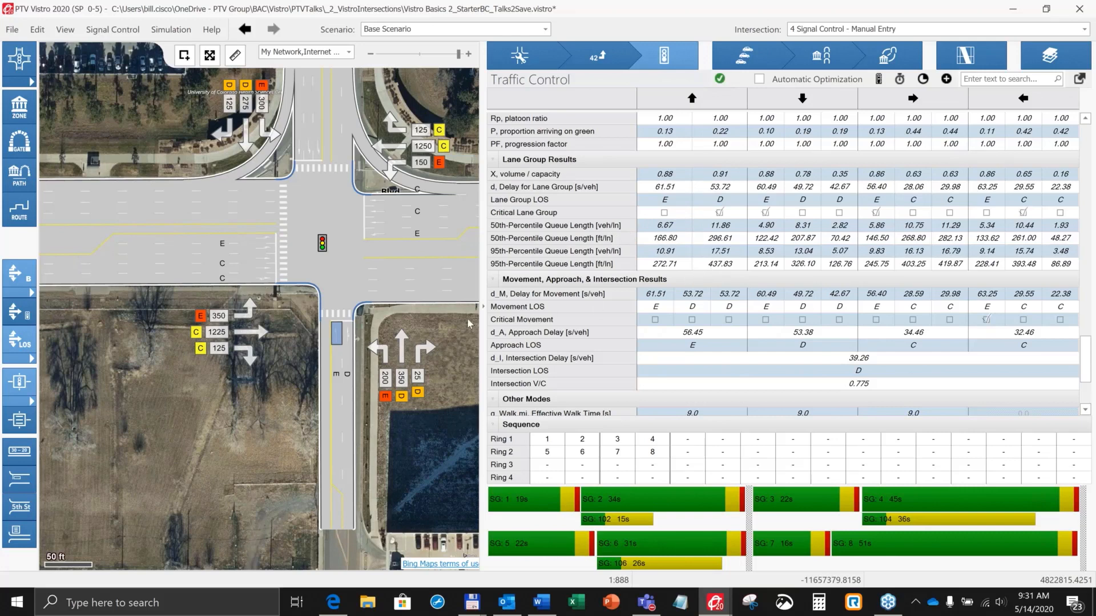
Display the intersection's delay, level of service and v/c label on the map.
left_click_drag(428, 346, 374, 392)
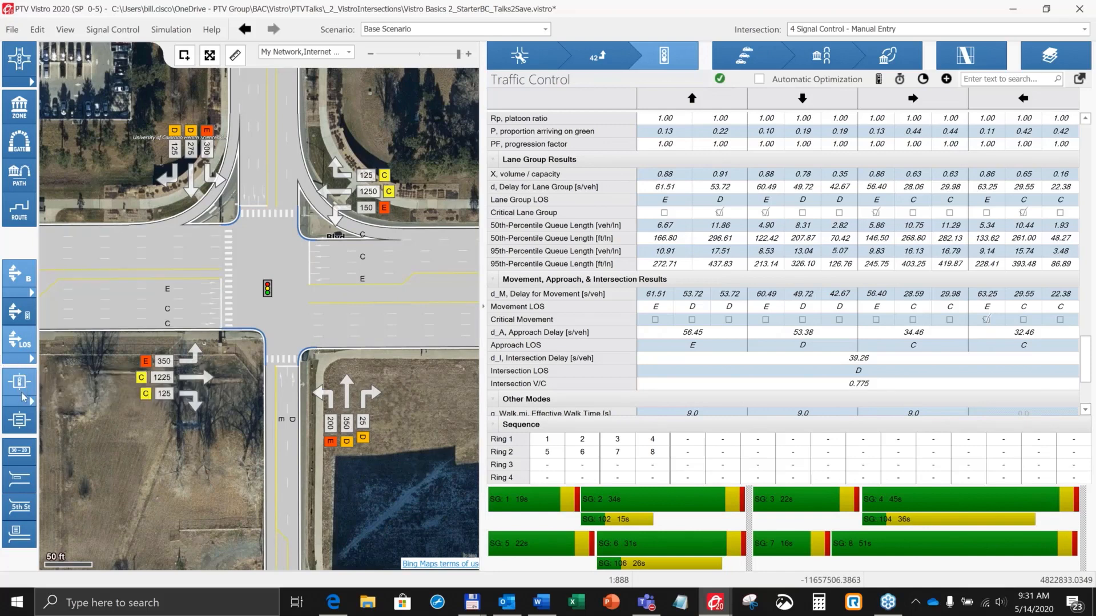
left_click(19, 450)
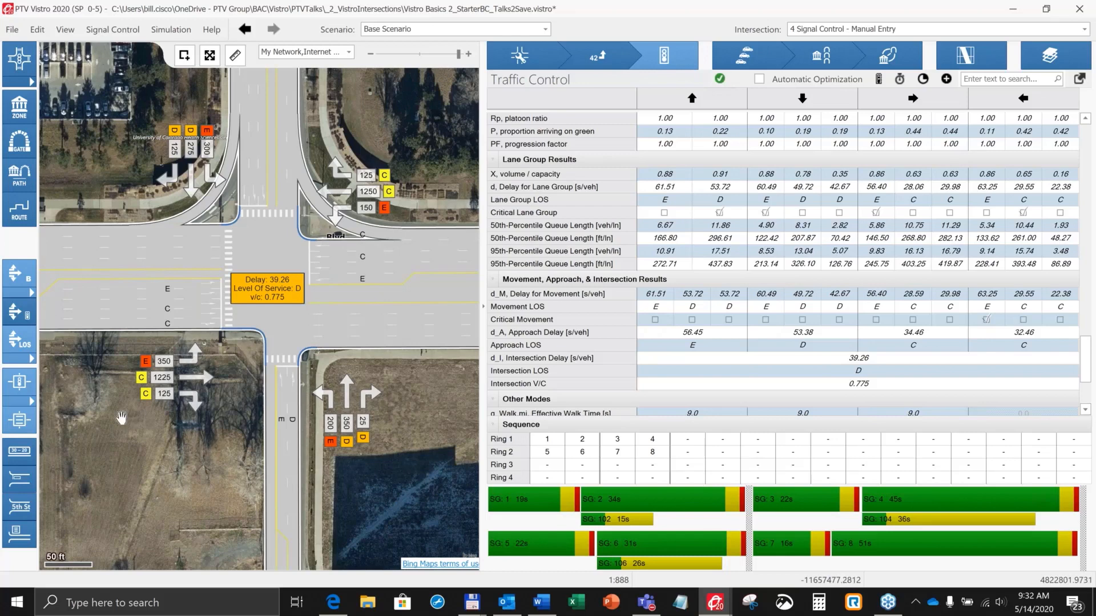
left_click_drag(121, 417, 130, 407)
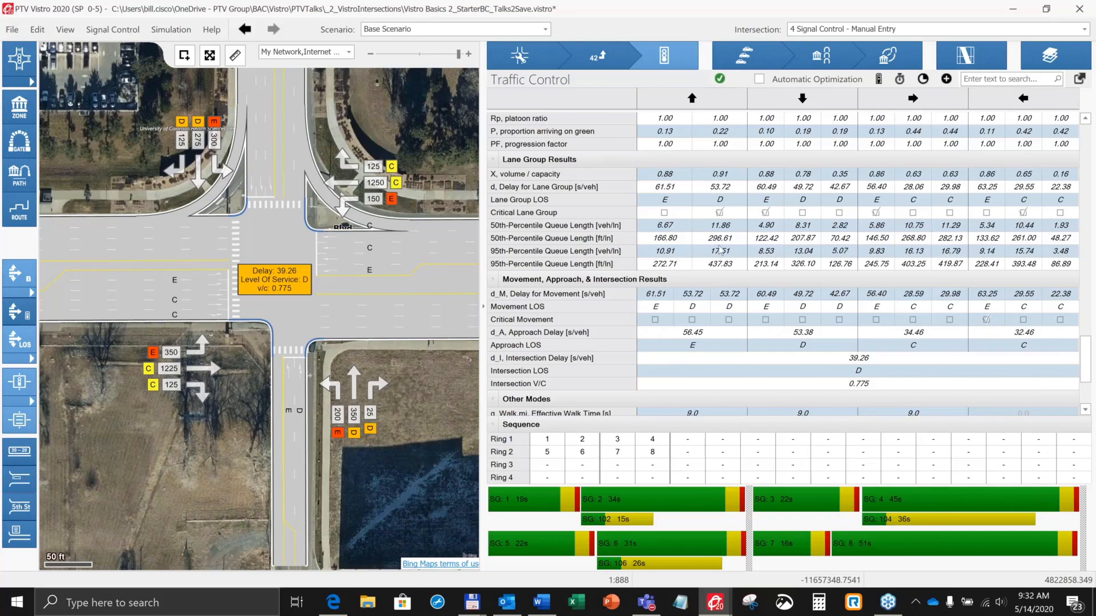
Review the pedestrian and bicycle results under Other Modes and collapse that section.
scroll(725, 251, "down", 3)
scroll(725, 251, "down", 1)
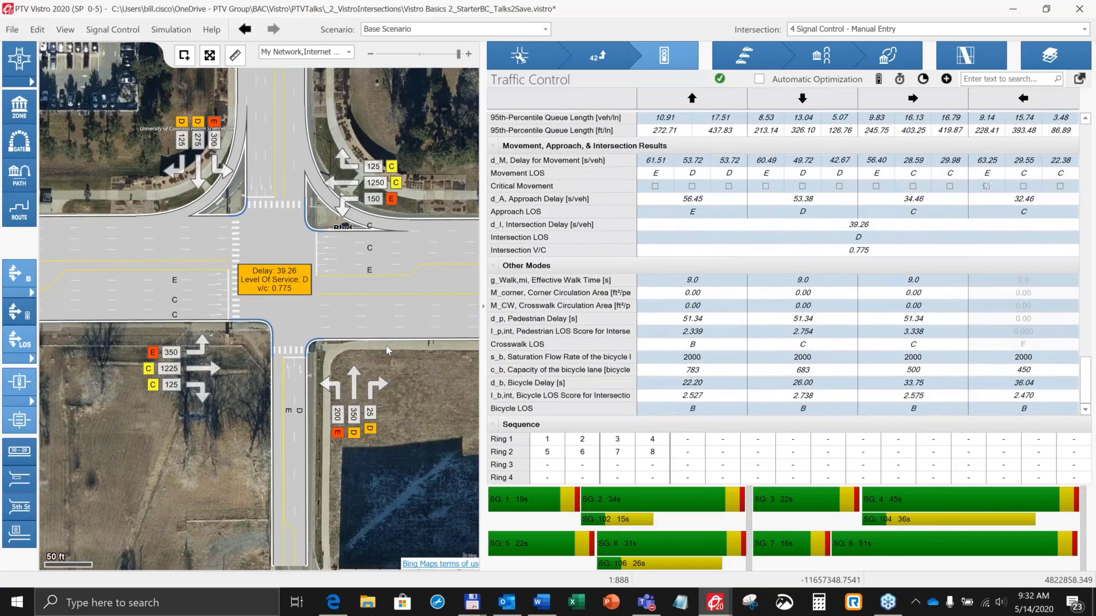
left_click(494, 267)
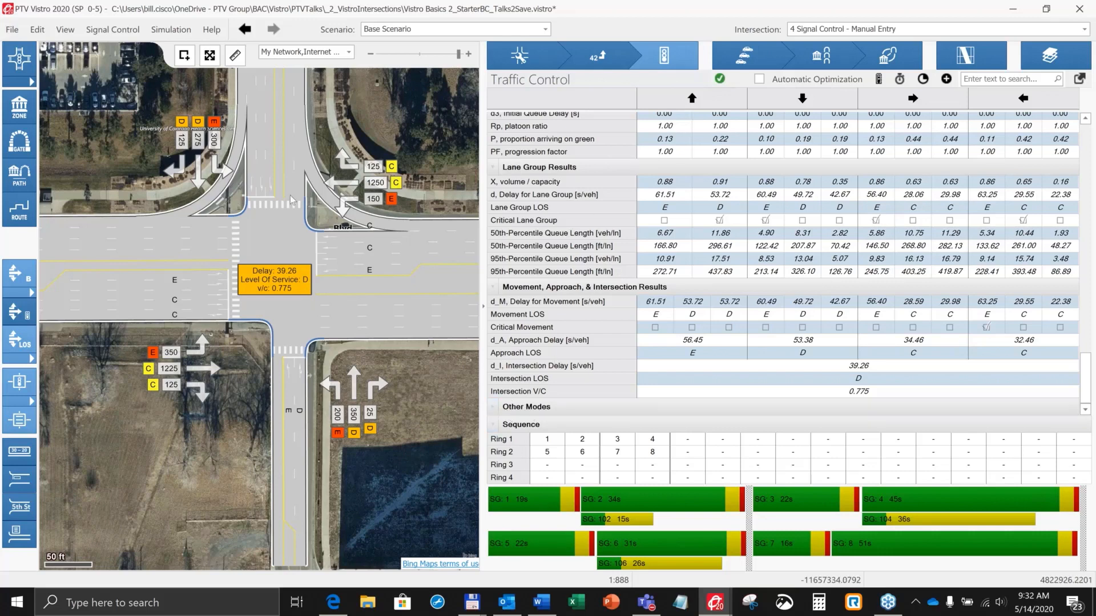
Hide the intersection result labels and the movement level-of-service labels across the network map.
scroll(304, 193, "down", 2)
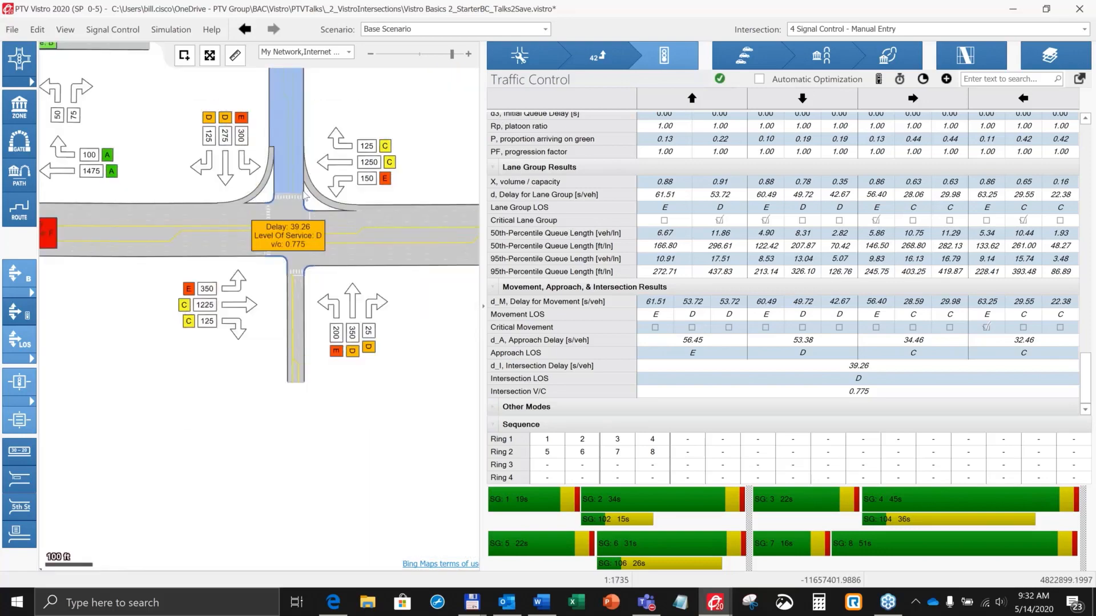
scroll(297, 205, "down", 2)
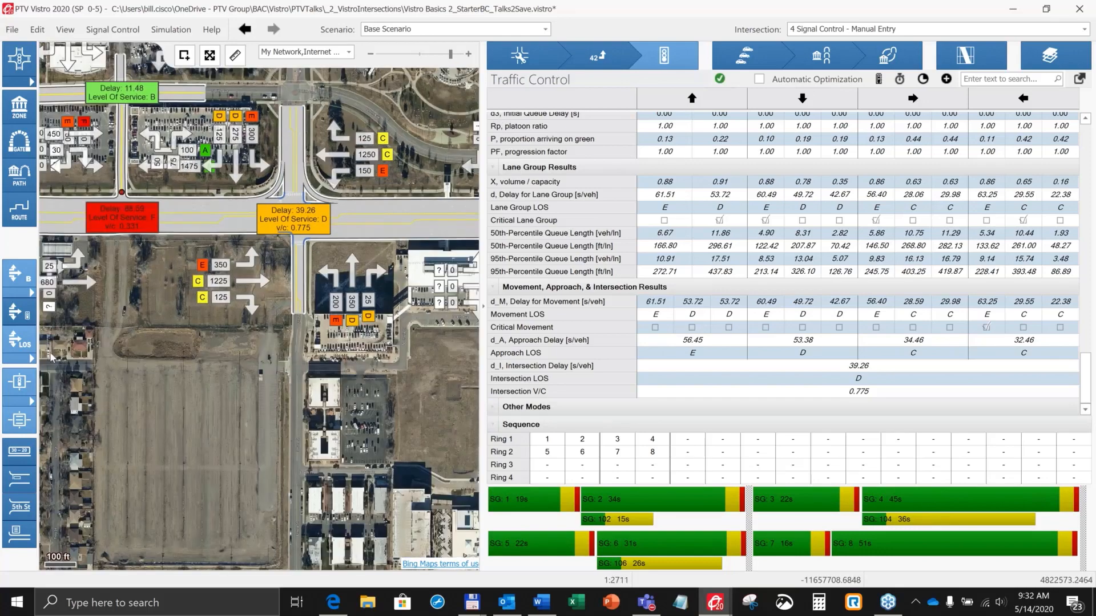
left_click(19, 420)
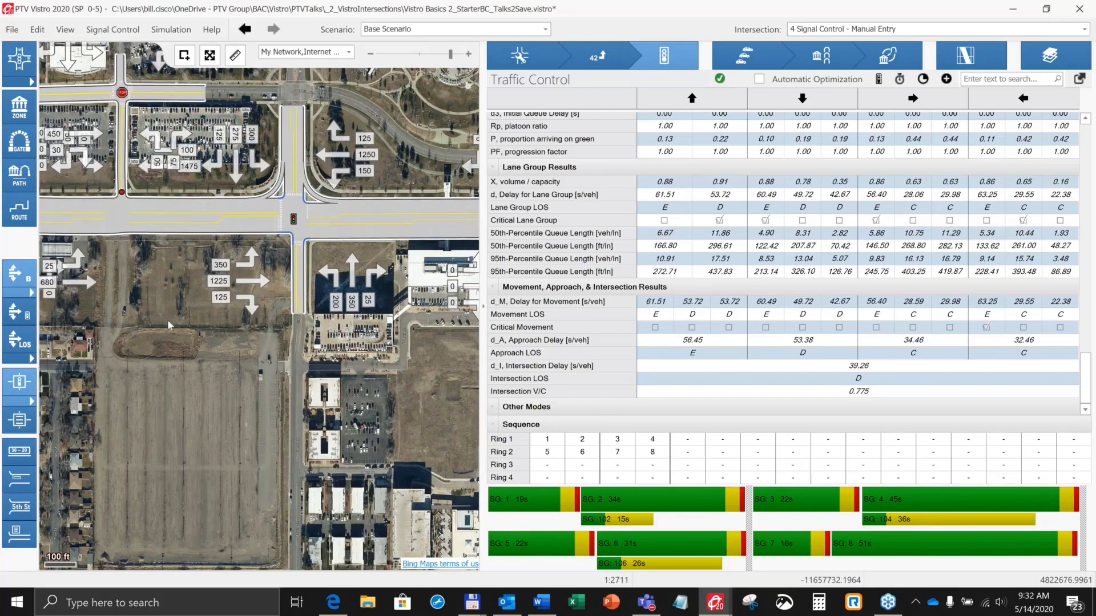
Open the traffic control settings of the TWSC Sample intersection and bring its stop-controlled junction into close view.
left_click_drag(168, 322, 254, 377)
scroll(258, 387, "up", 1)
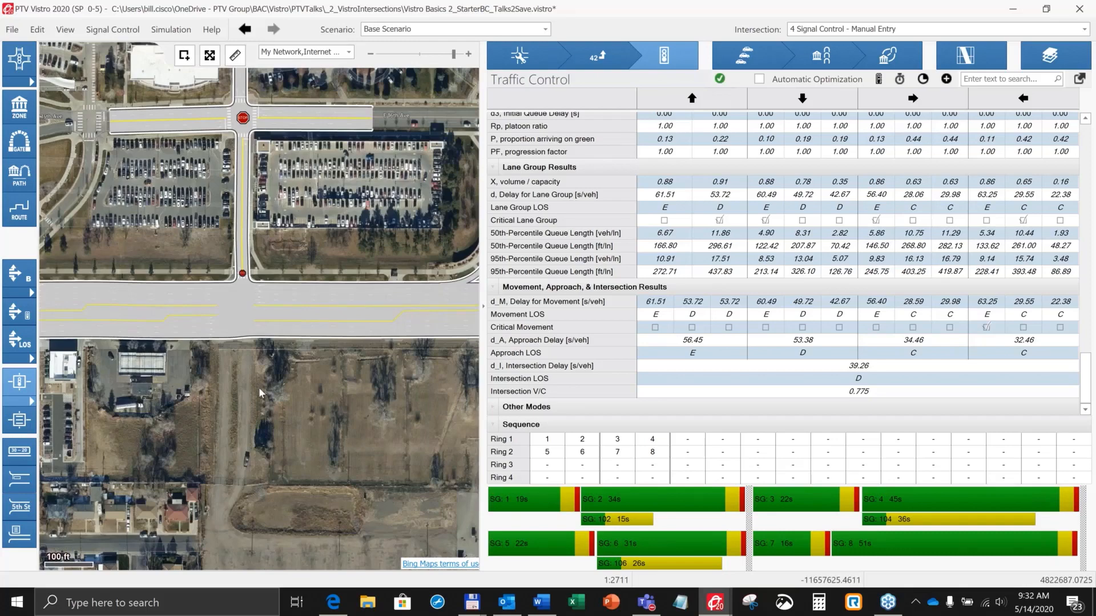
scroll(259, 387, "up", 1)
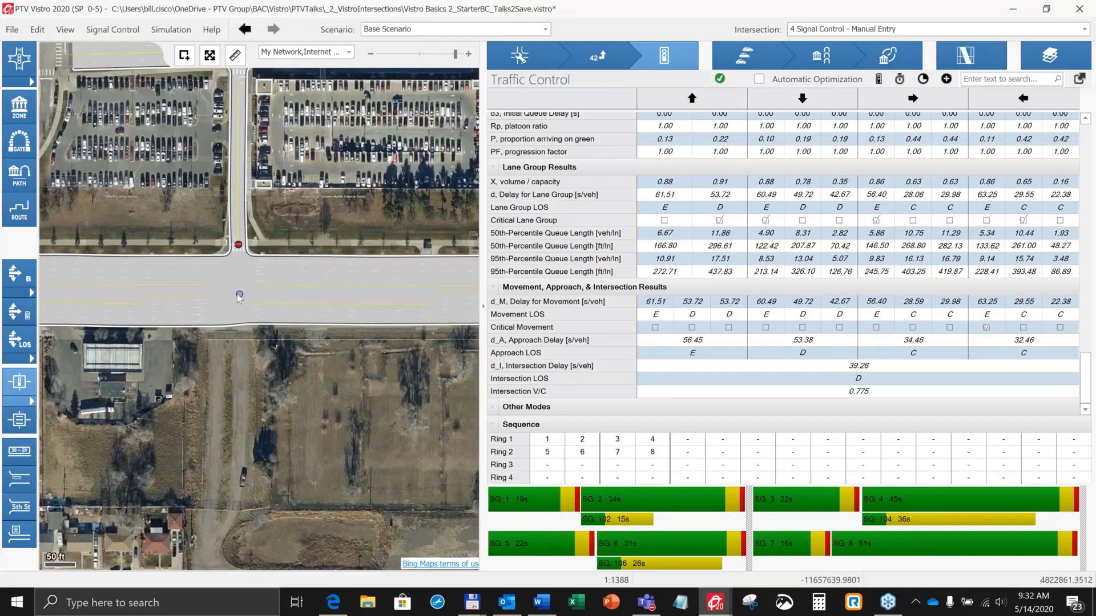
left_click(238, 293)
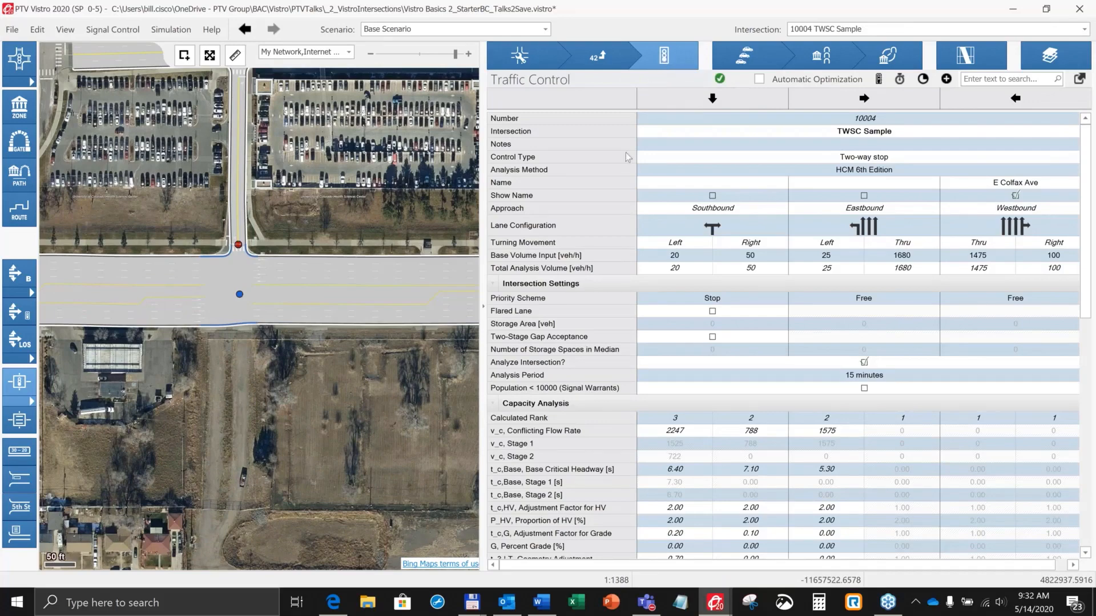
scroll(266, 366, "up", 1)
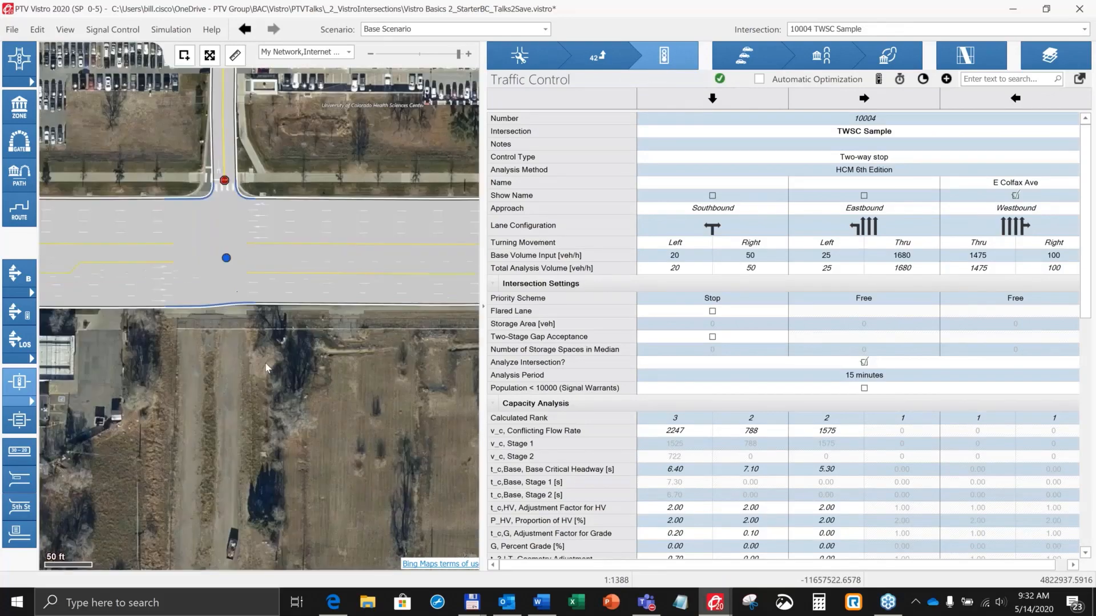
scroll(260, 365, "up", 2)
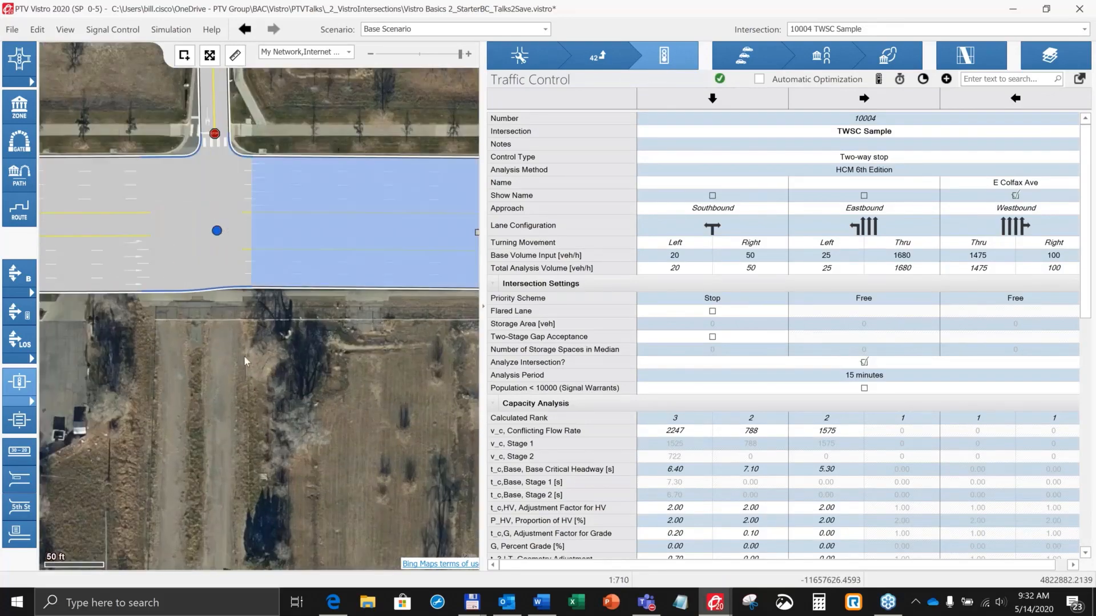
left_click_drag(249, 358, 240, 475)
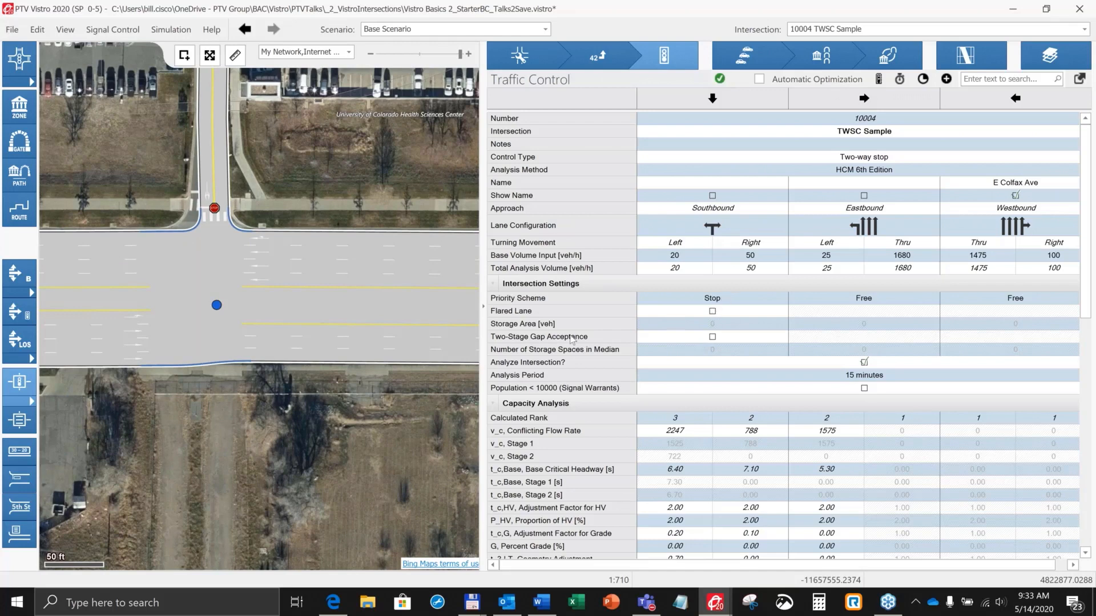
Check the priority scheme options for the southbound approach and keep it set to Stop.
left_click(665, 297)
left_click(661, 301)
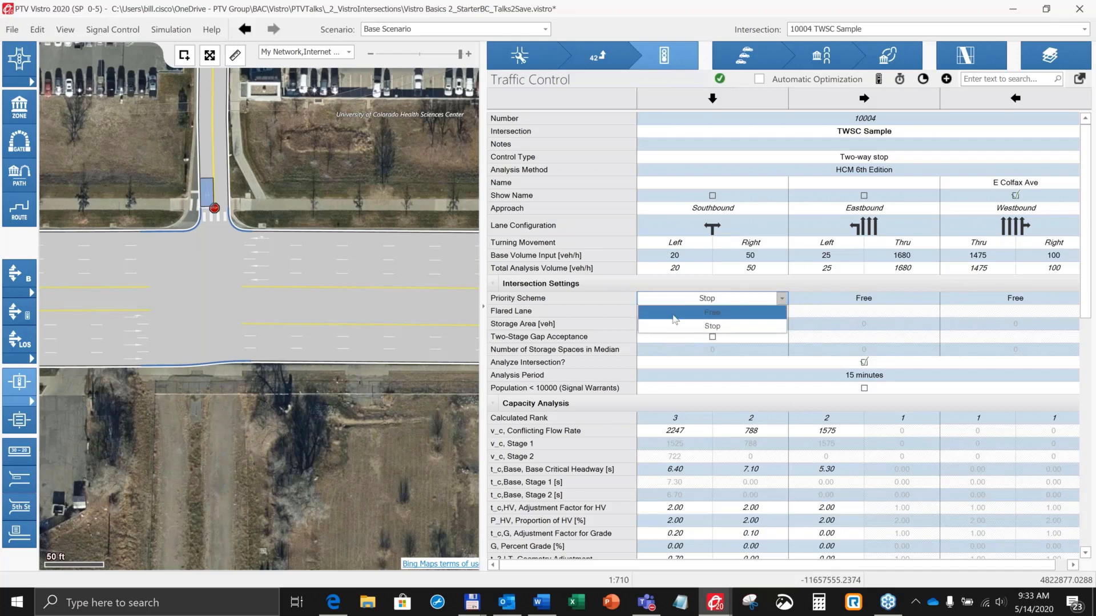
left_click(695, 298)
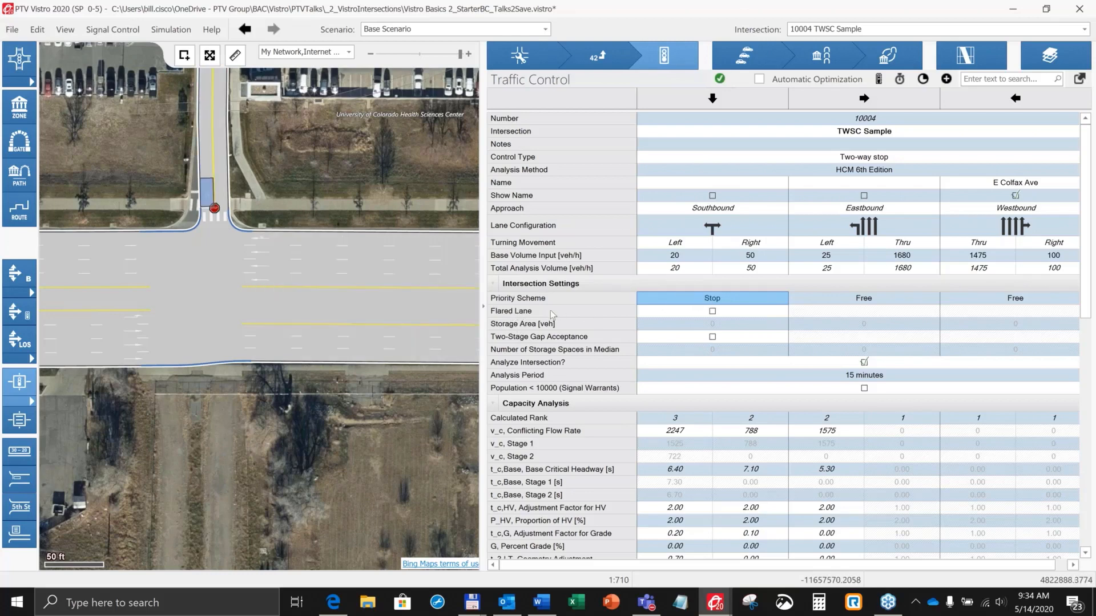
Enable the flared lane on the southbound approach and set its storage area to 1 vehicle.
left_click(711, 312)
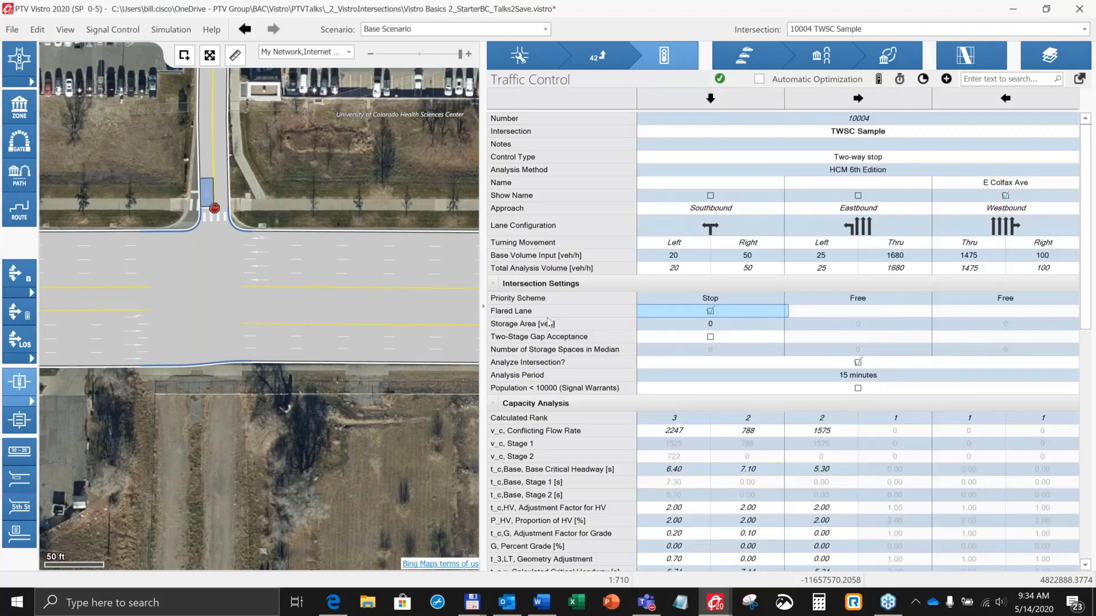
left_click(715, 327)
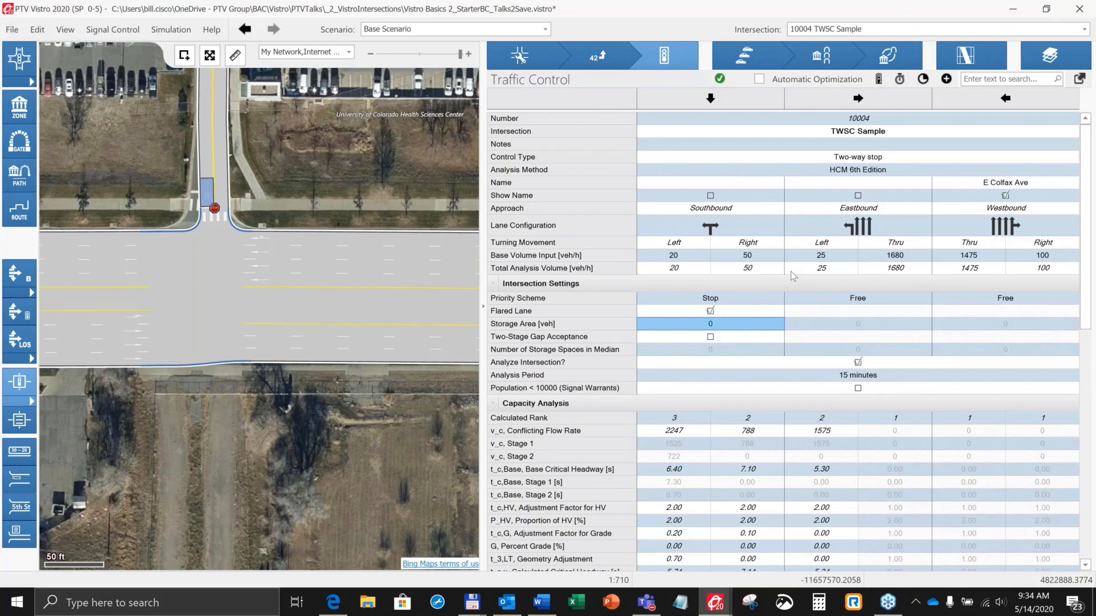
type("1")
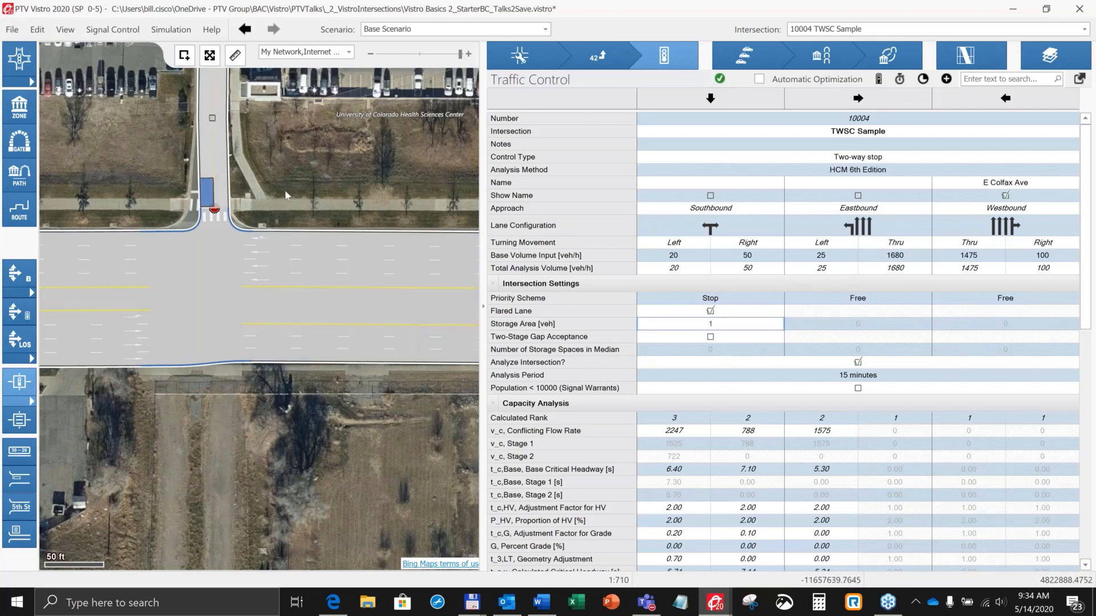
left_click(280, 172)
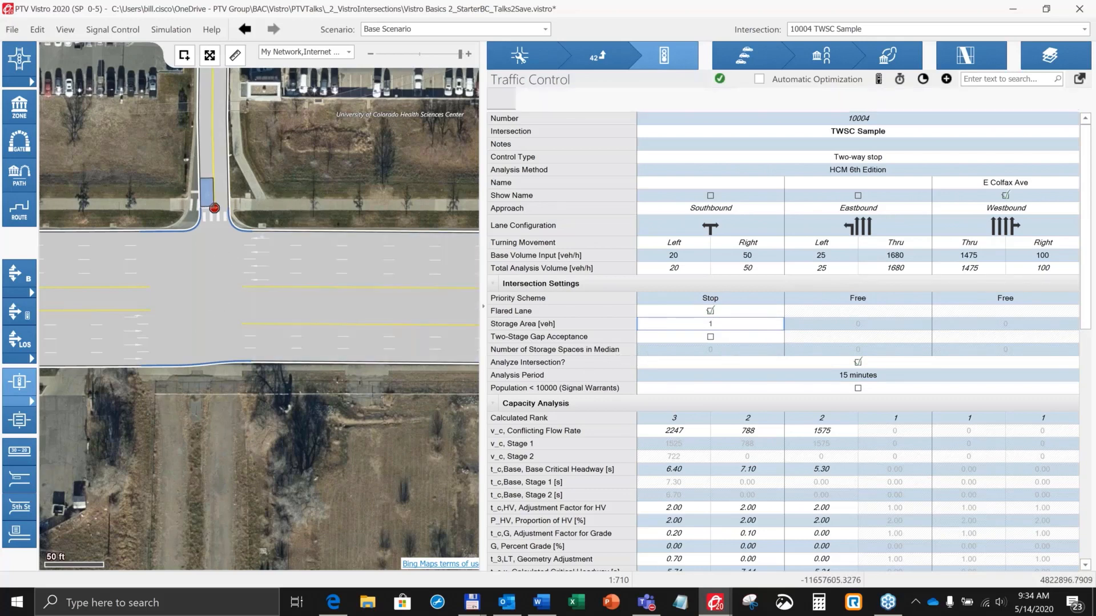
left_click_drag(280, 172, 250, 144)
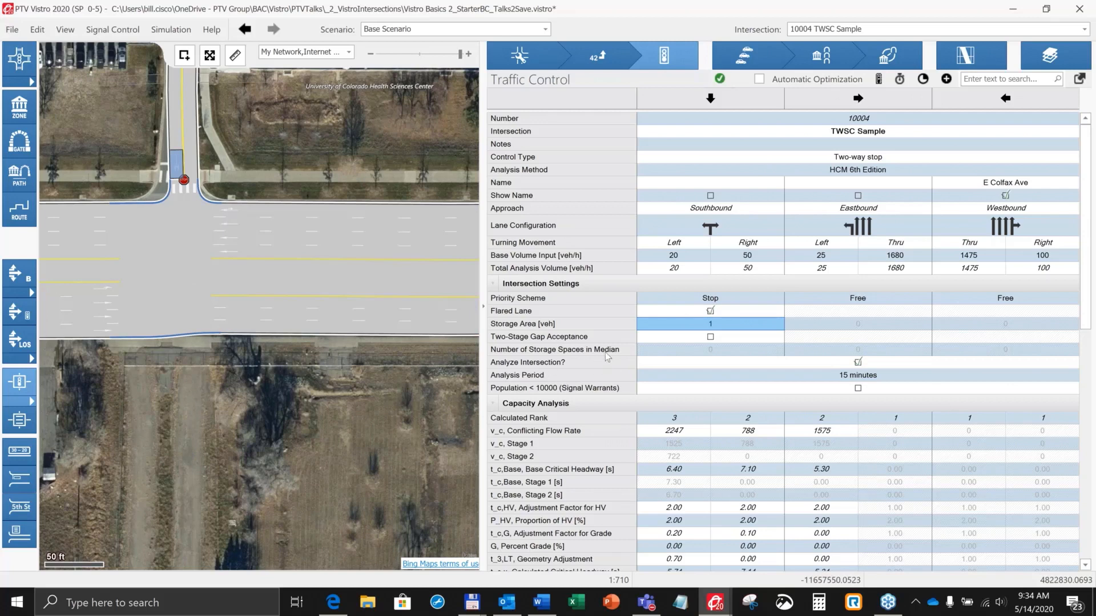
Enable two-stage gap acceptance for the southbound approach with 1 storage space in the median.
left_click(710, 337)
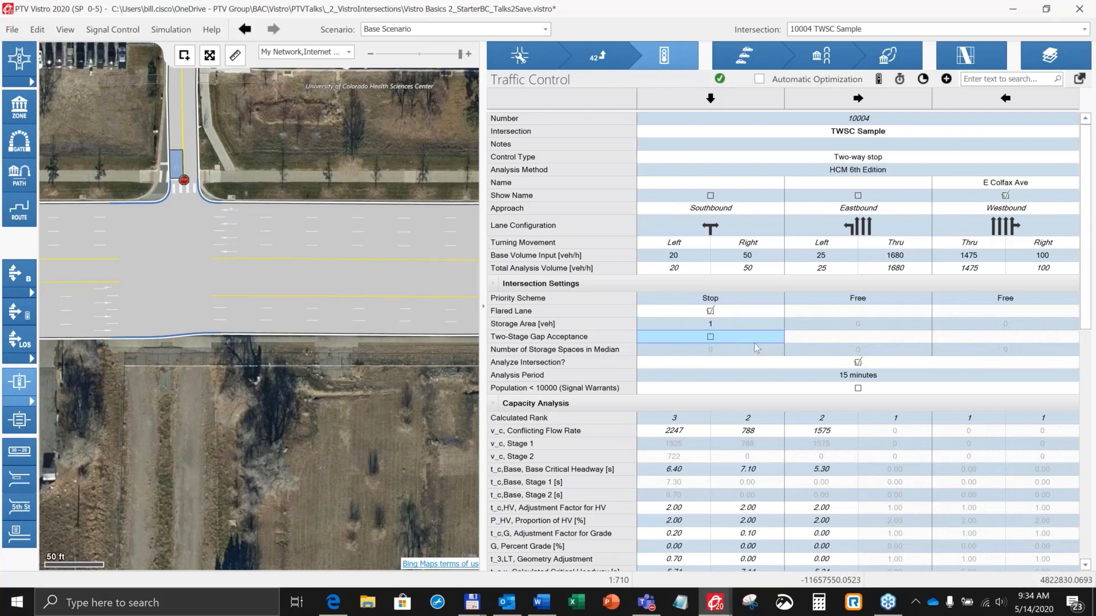
left_click(721, 351)
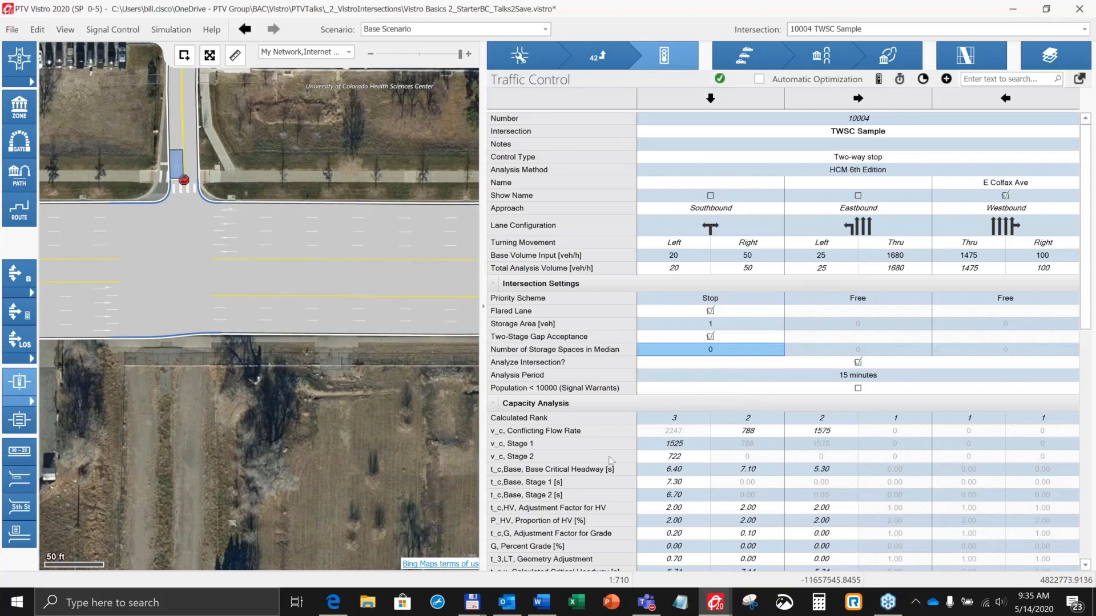
type("1")
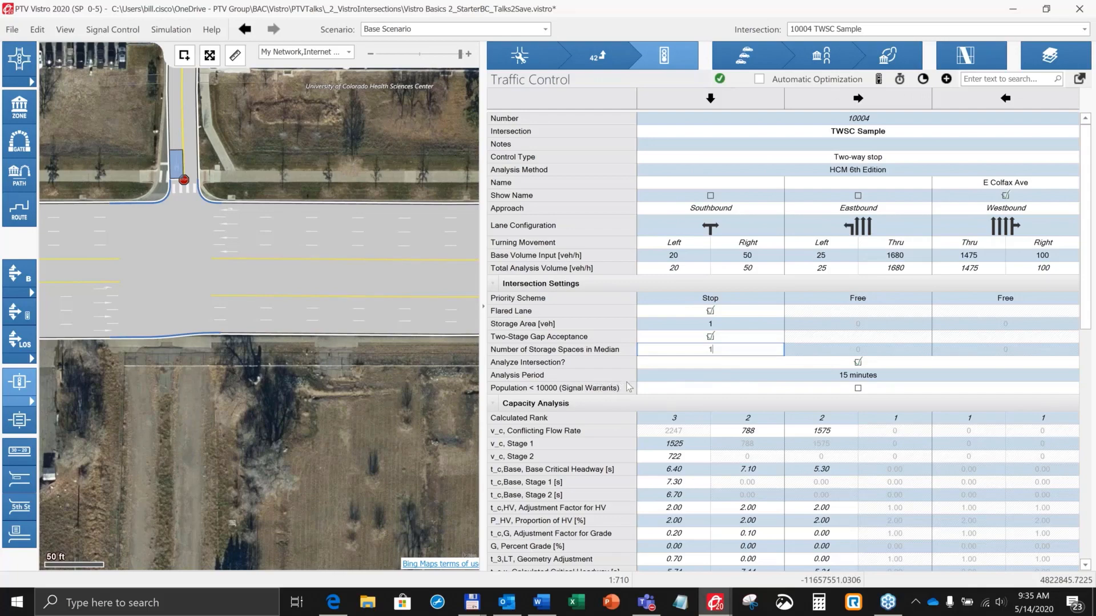
key("Tab")
Review the capacity analysis parameters and display the movement level-of-service labels on the map.
scroll(676, 335, "down", 2)
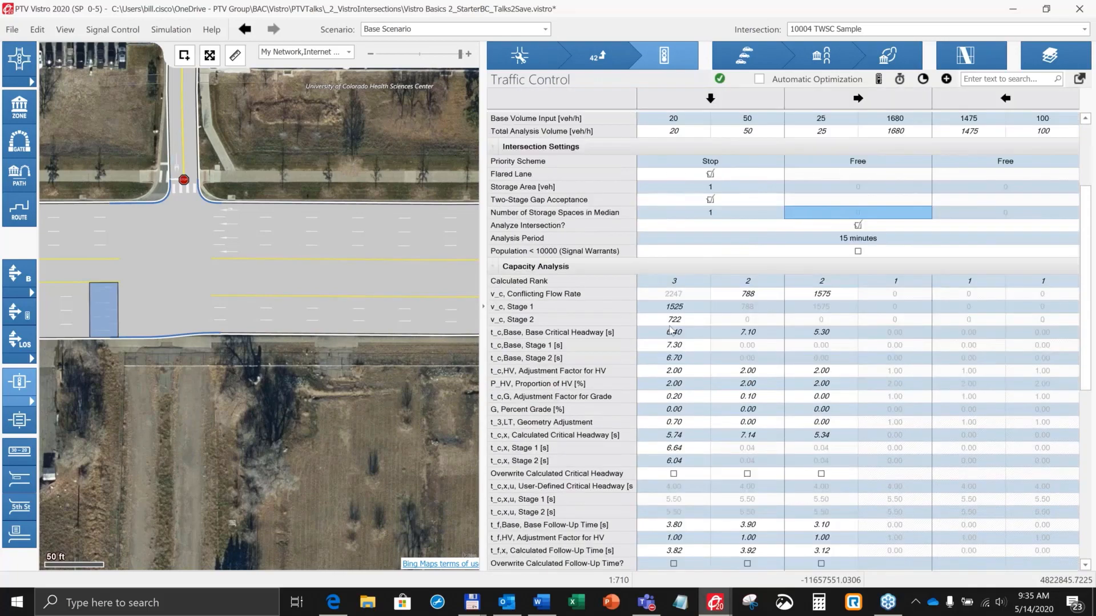
scroll(671, 331, "down", 3)
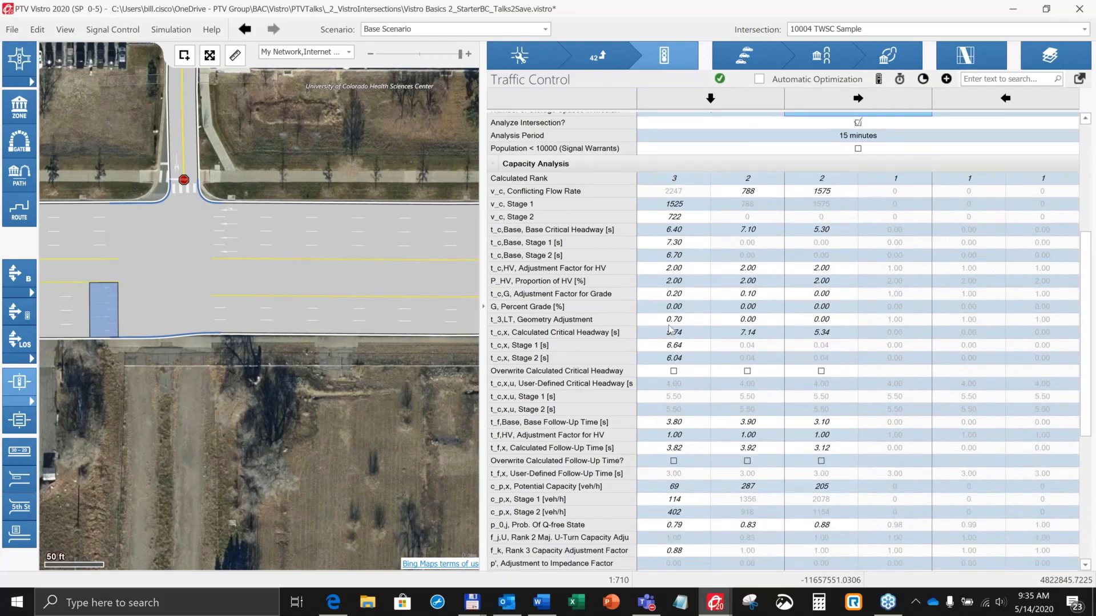
left_click(13, 339)
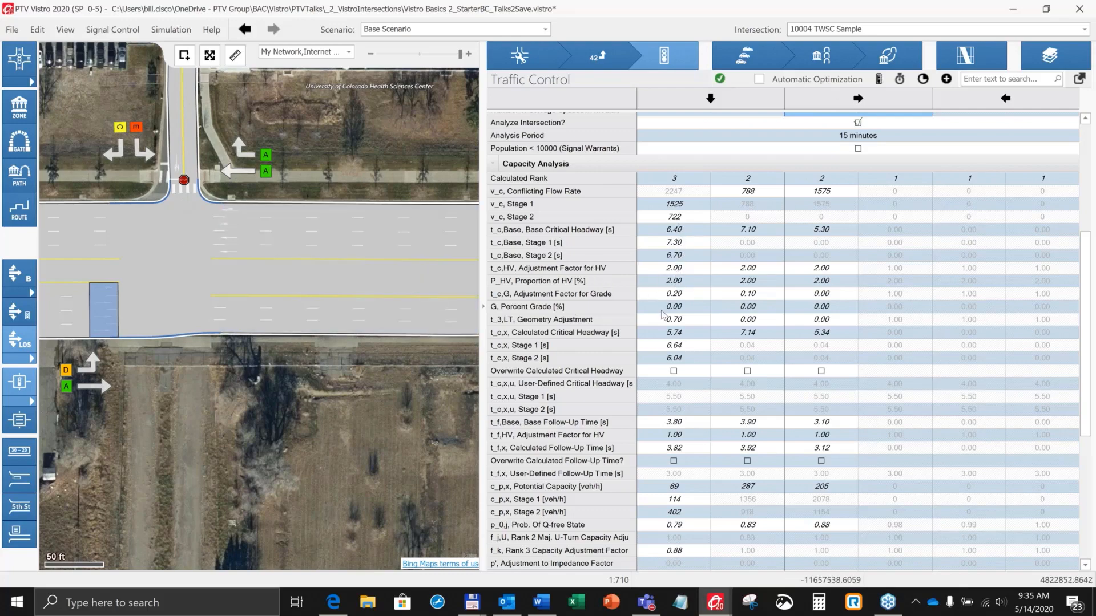
Try overwriting the calculated critical headway and the calculated follow-up time for the southbound left turn.
scroll(687, 348, "down", 1)
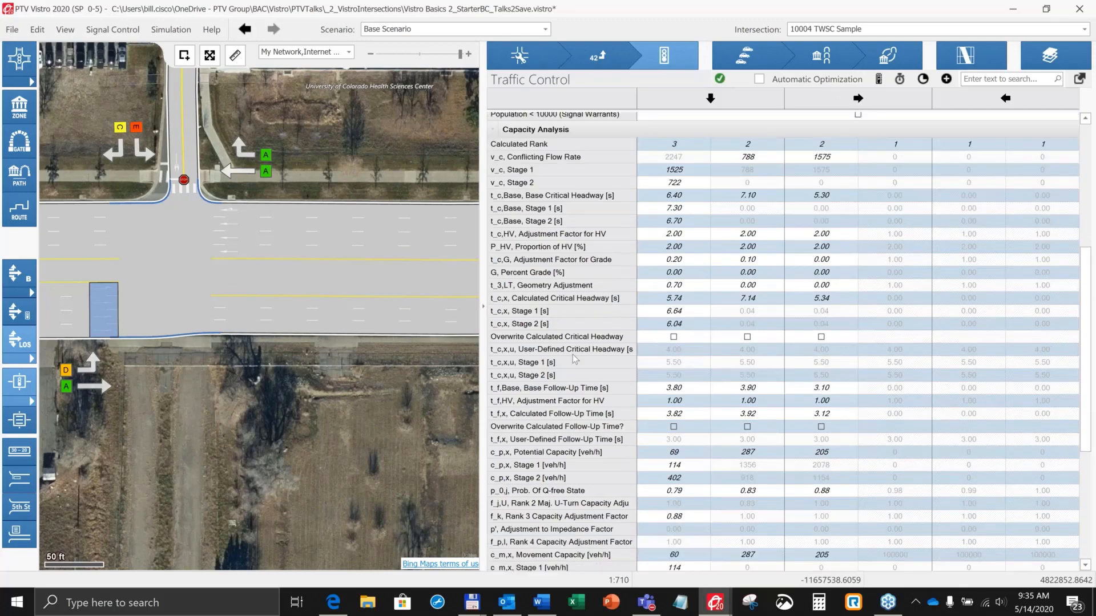
left_click(674, 338)
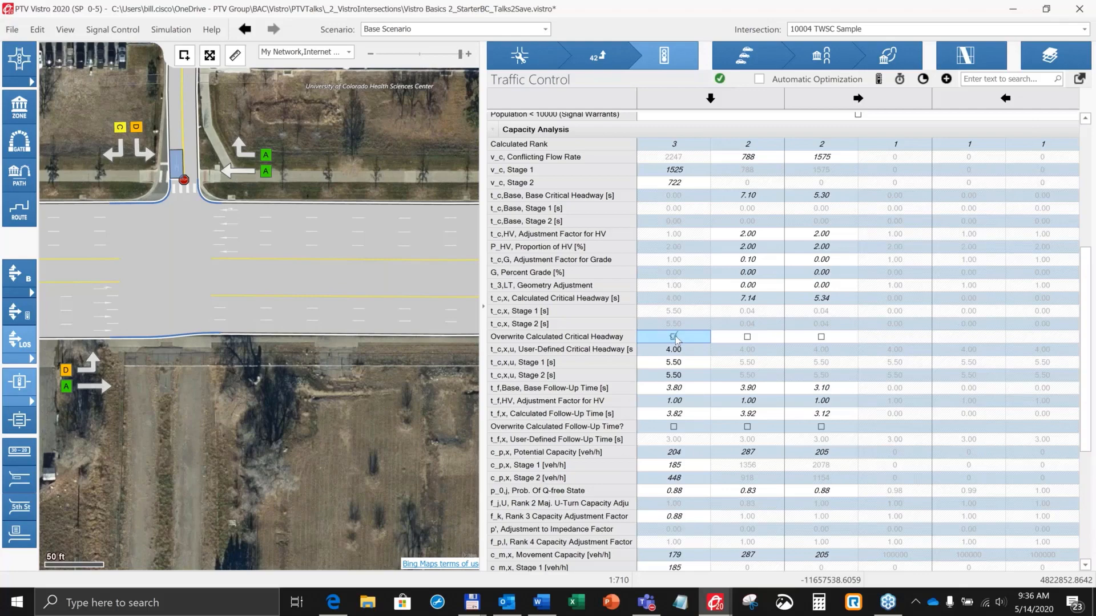
left_click(675, 337)
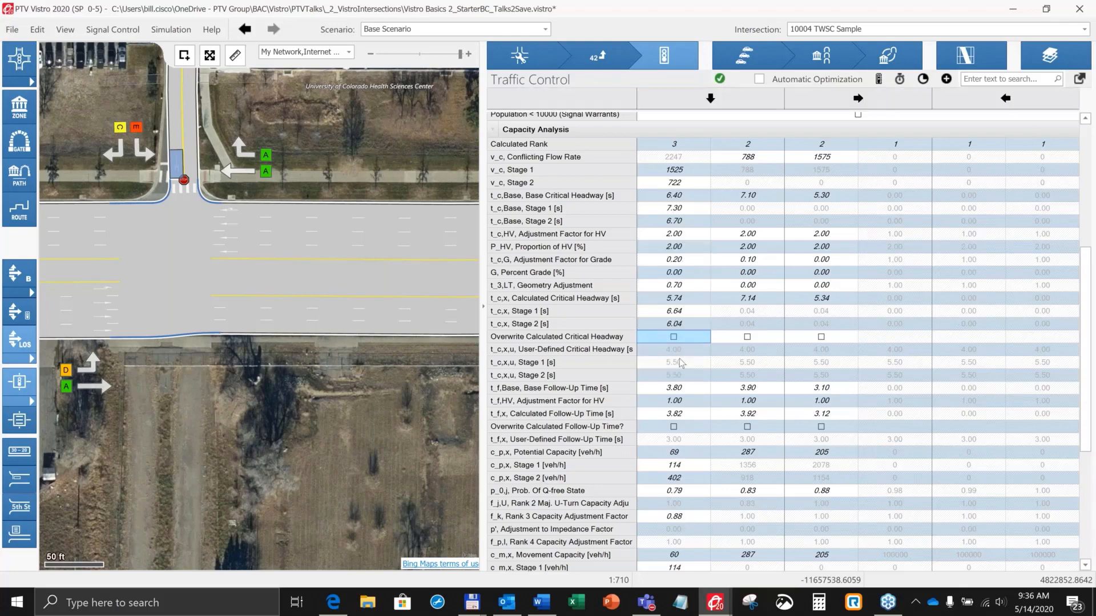
scroll(682, 349, "down", 2)
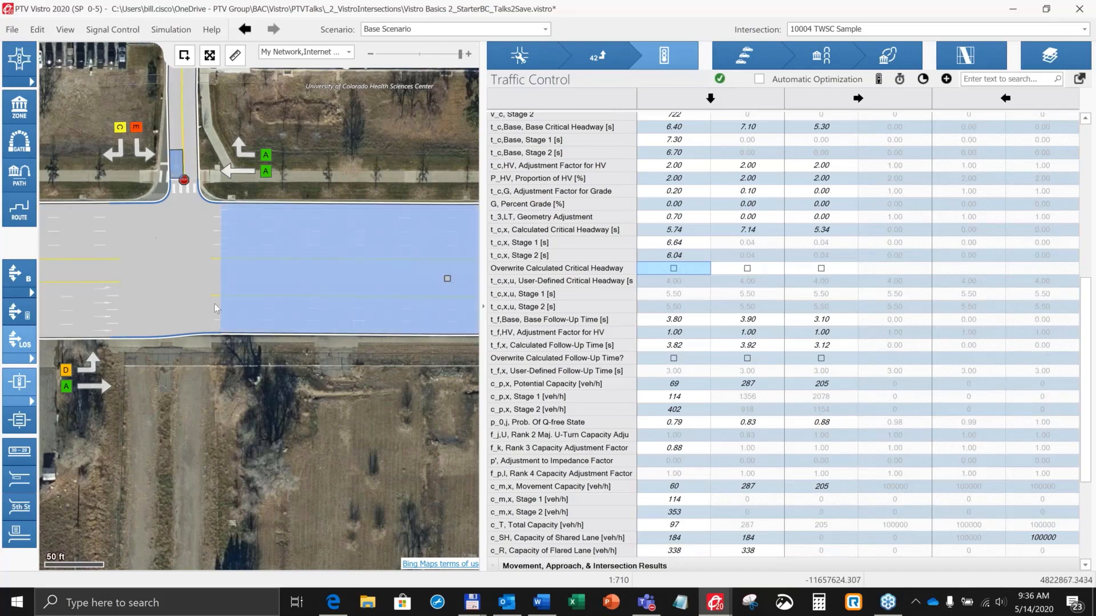
left_click(675, 358)
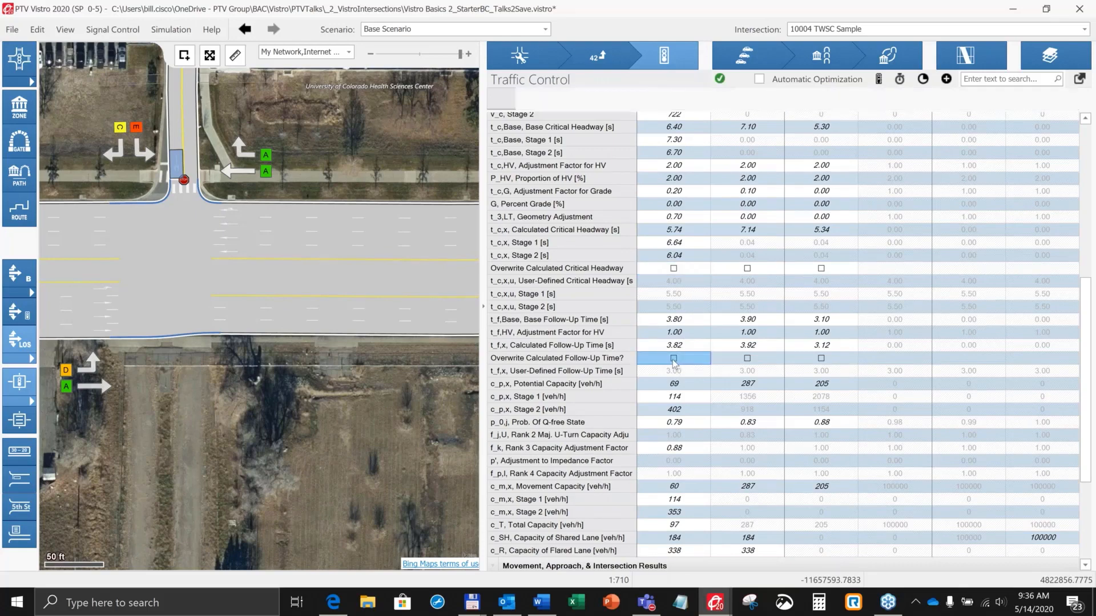
left_click(675, 359)
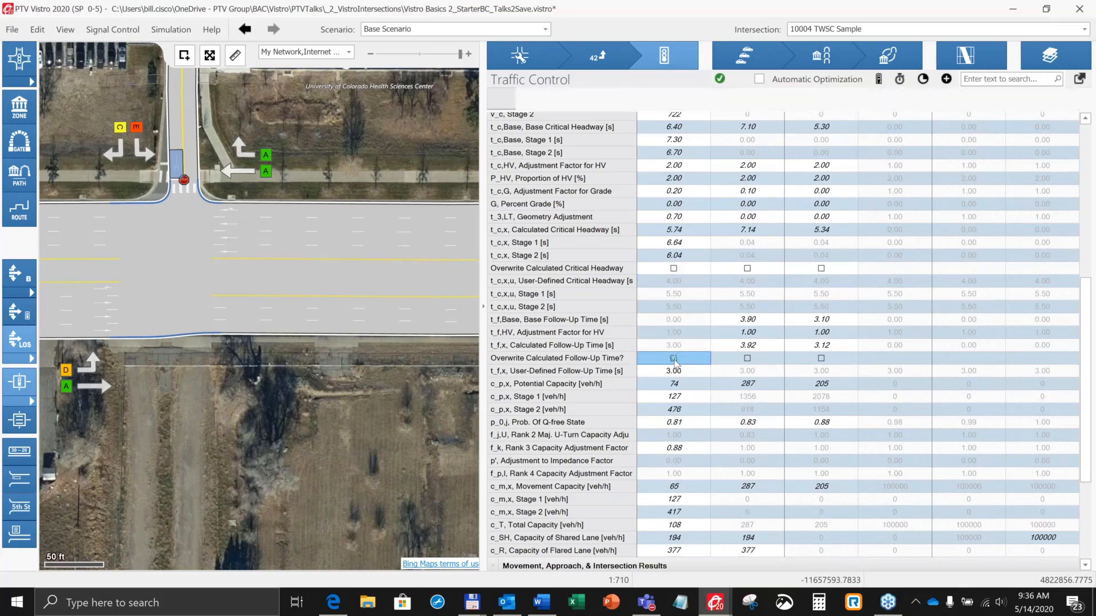
Review the two-way stop's movement, approach and intersection results, and open the traffic control settings of the AWSC Sample intersection to the north.
scroll(692, 365, "down", 5)
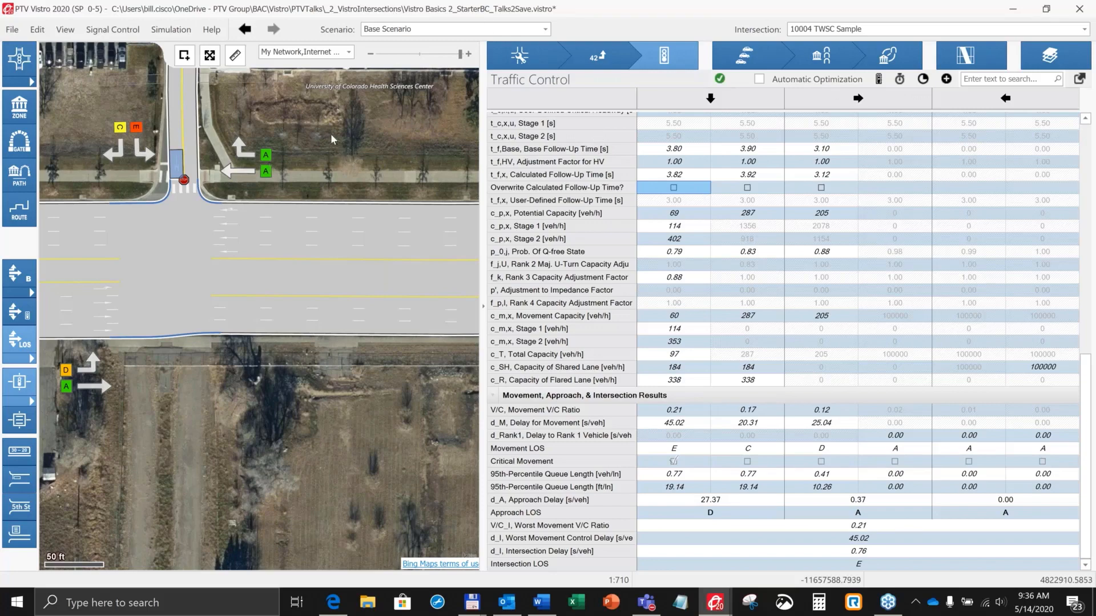
left_click_drag(330, 133, 350, 332)
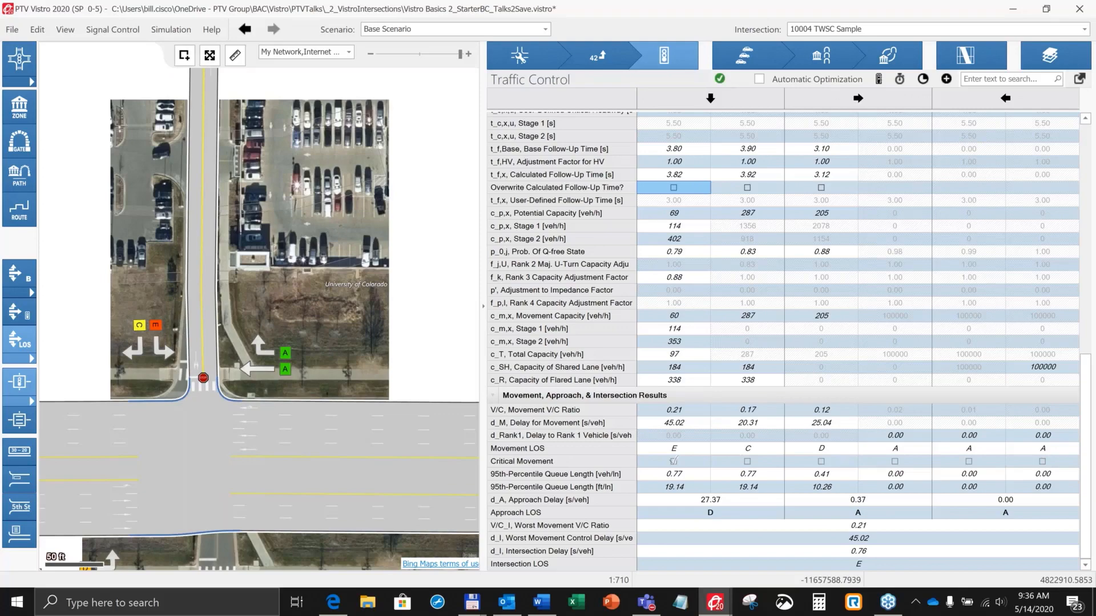
left_click_drag(342, 117, 450, 554)
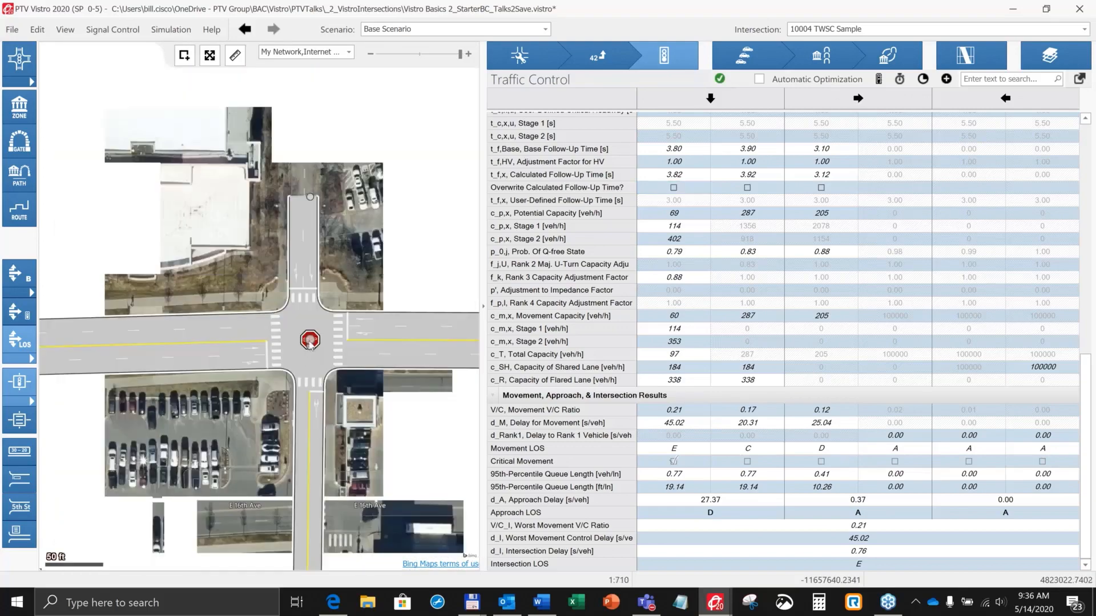
left_click(310, 340)
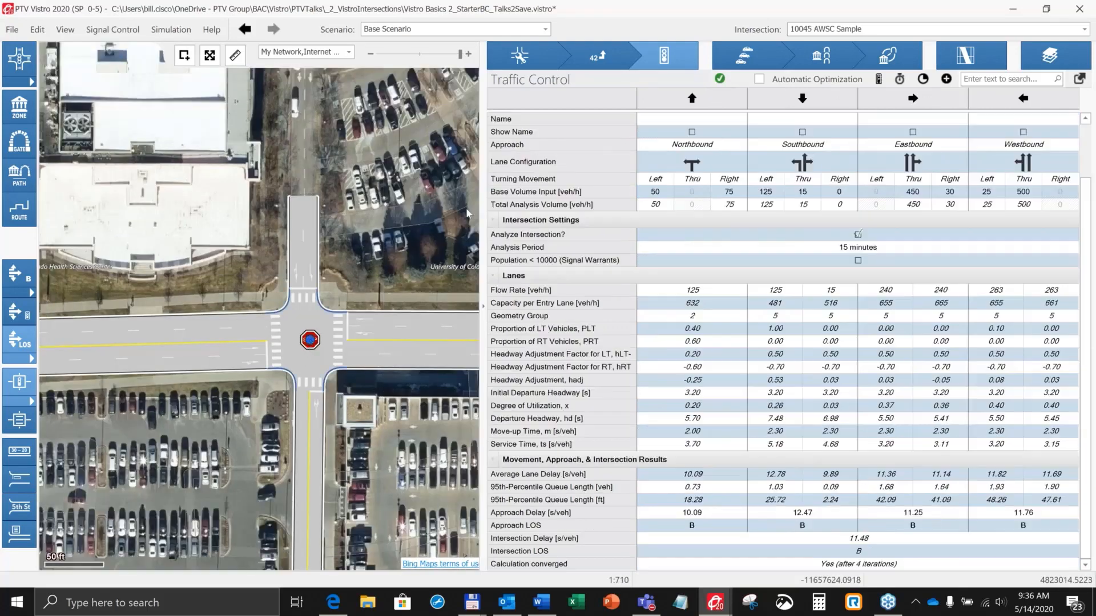
scroll(333, 180, "up", 2)
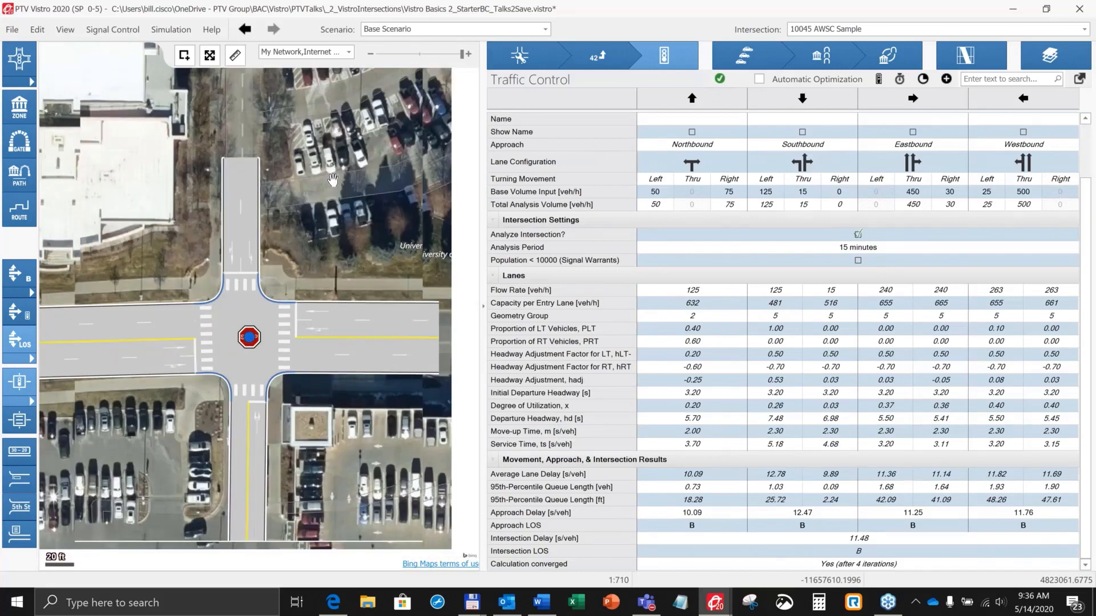
scroll(288, 406, "up", 1)
left_click_drag(286, 402, 324, 369)
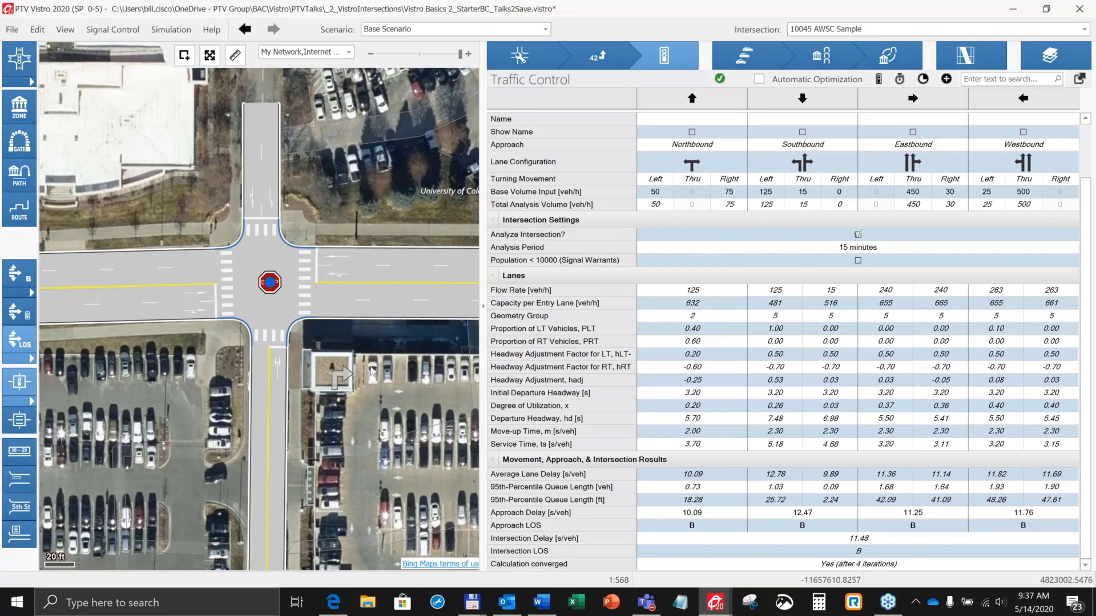
Examine the movement level-of-service labels at the neighboring stop-controlled and signalized intersections in a wider map view.
scroll(372, 372, "down", 1)
scroll(372, 371, "down", 2)
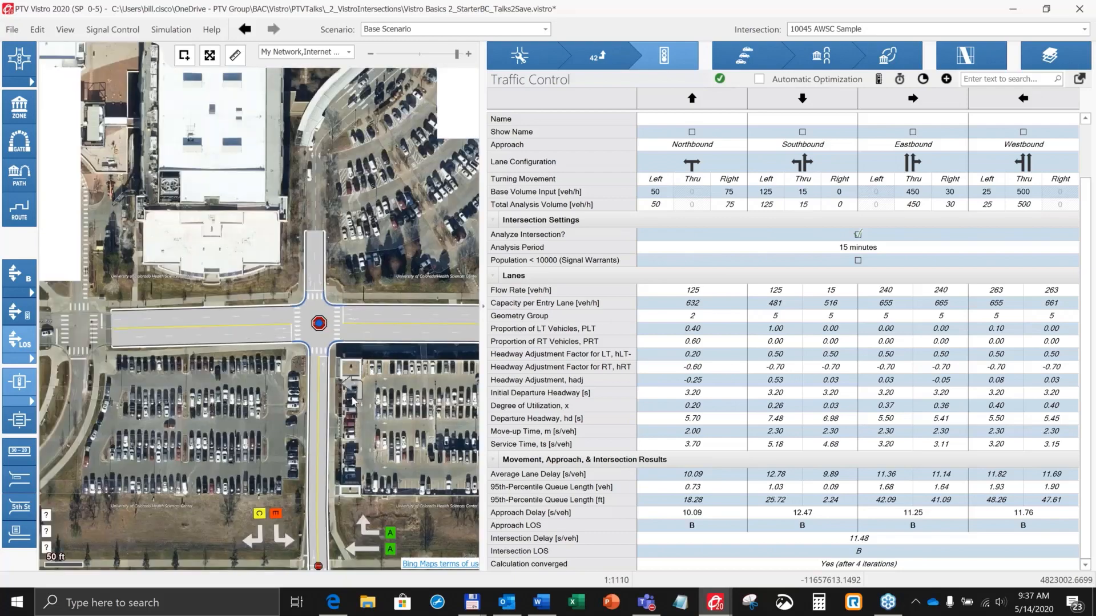
scroll(353, 401, "down", 1)
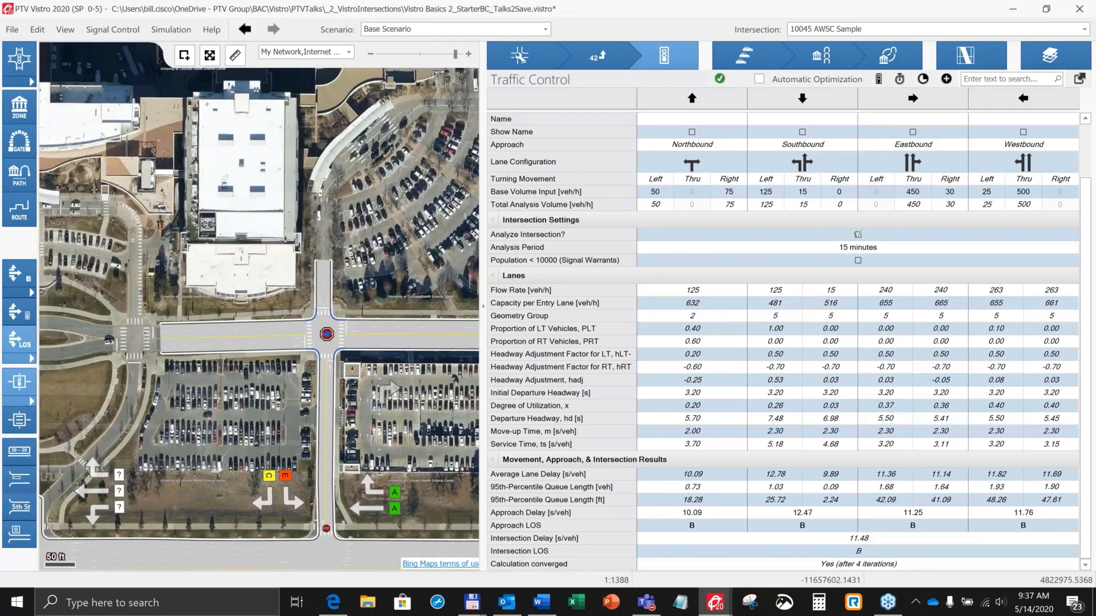
left_click_drag(390, 391, 331, 364)
left_click_drag(412, 318, 361, 240)
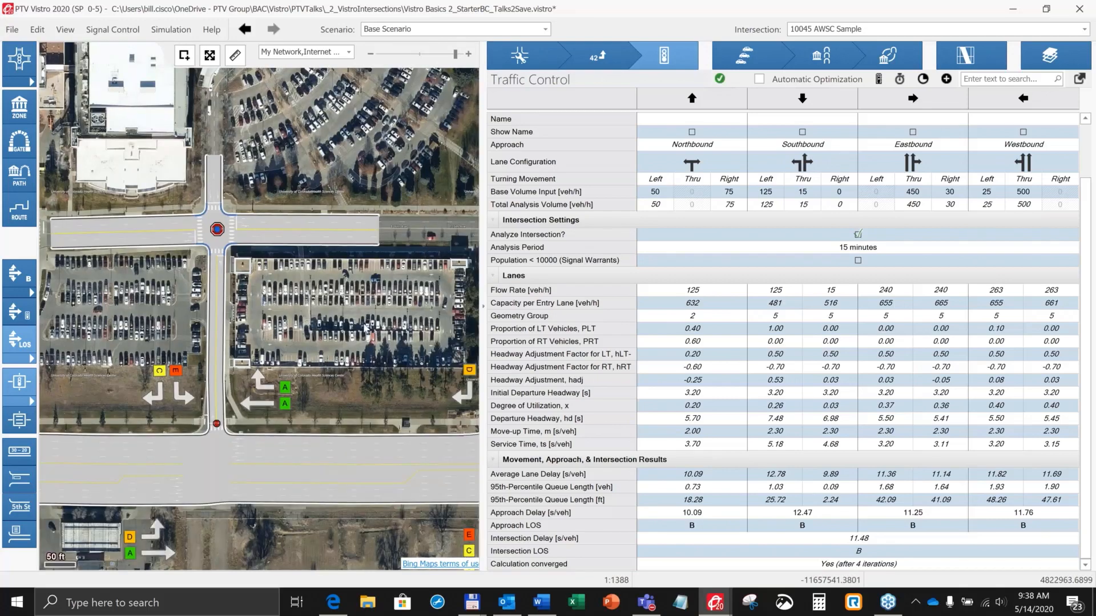
scroll(334, 304, "down", 1)
left_click_drag(334, 305, 268, 323)
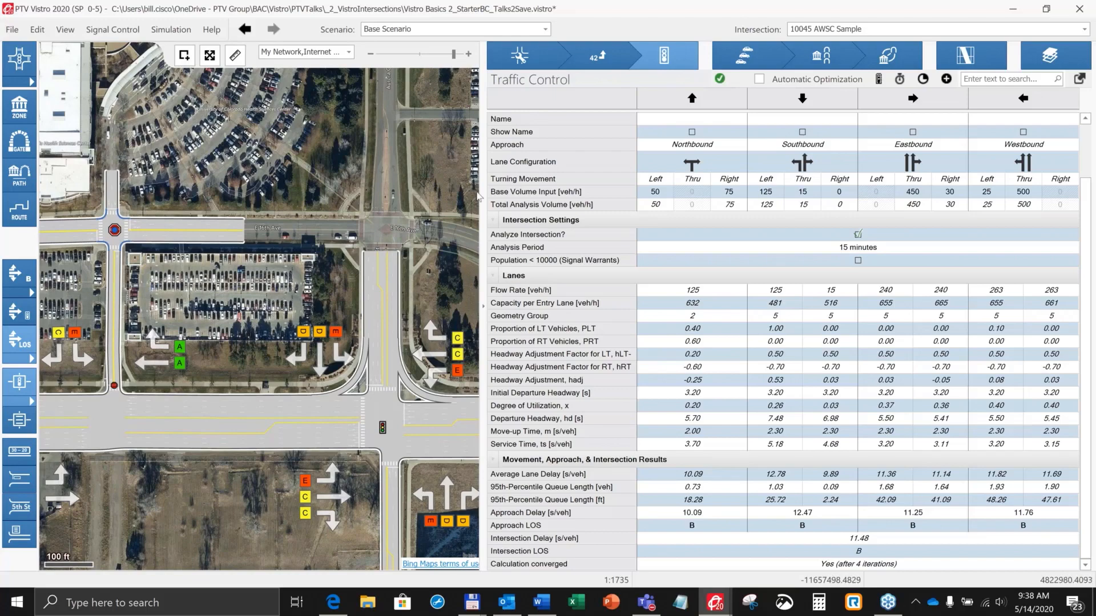
left_click_drag(489, 181, 551, 185)
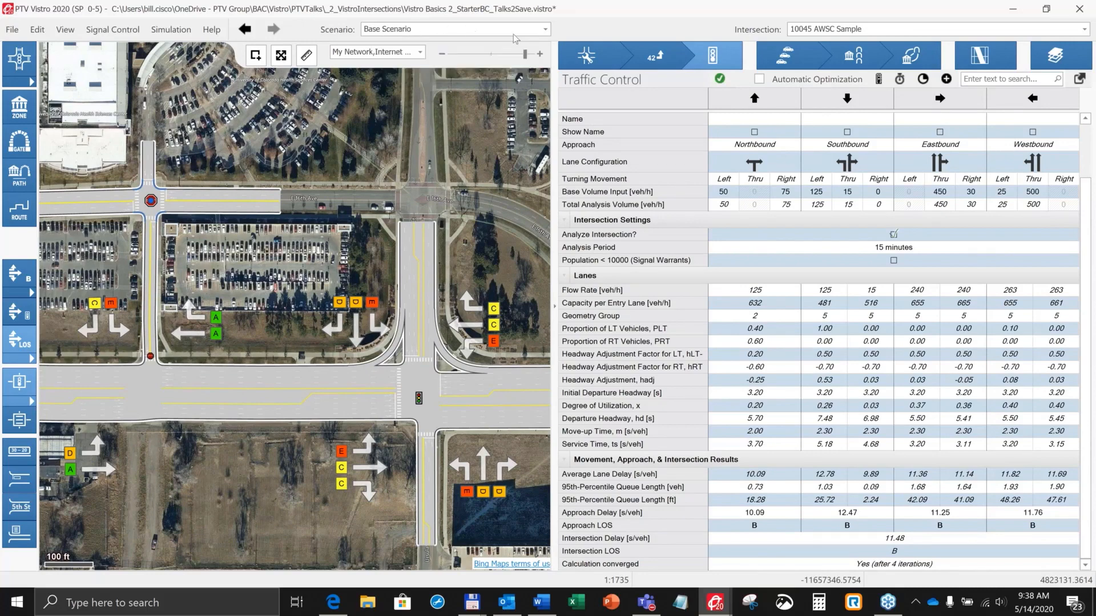
Add a new scenario to the project alongside the Base Scenario.
left_click(545, 30)
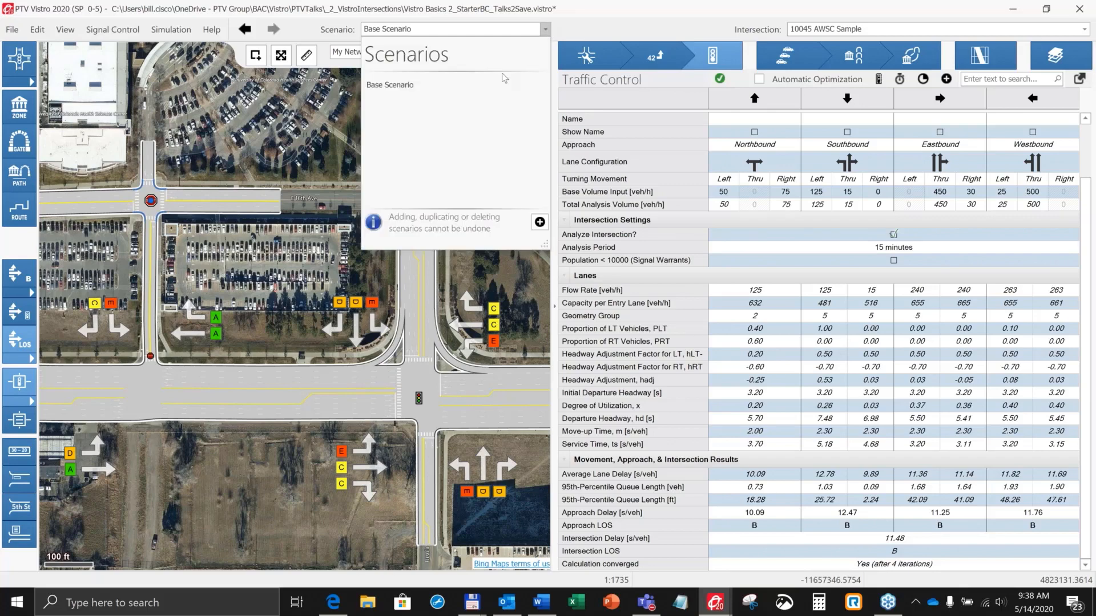
left_click(469, 86)
left_click(404, 90)
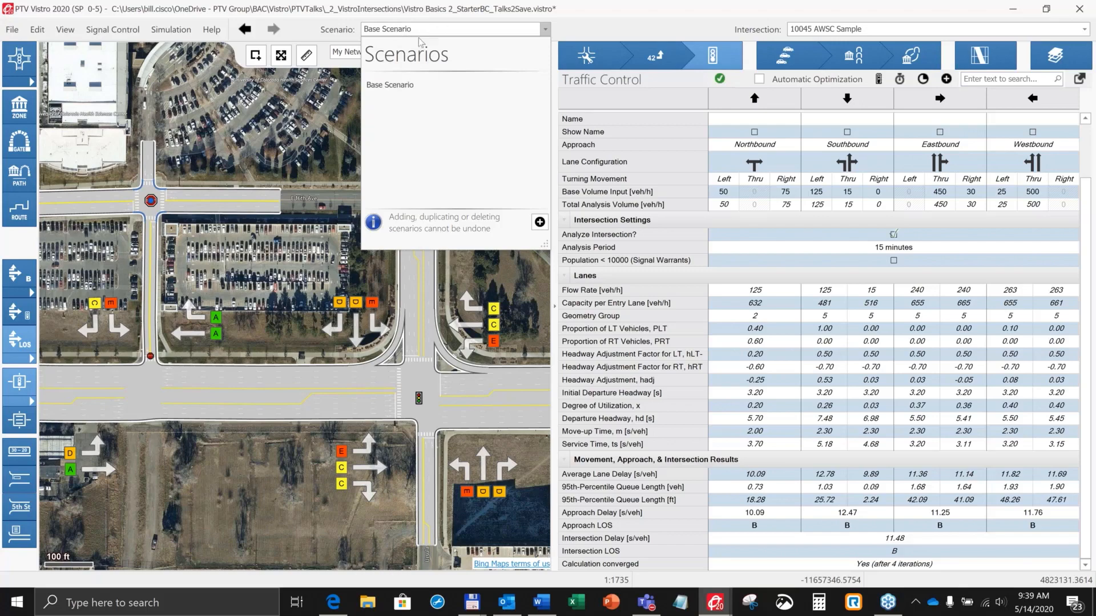
left_click(539, 223)
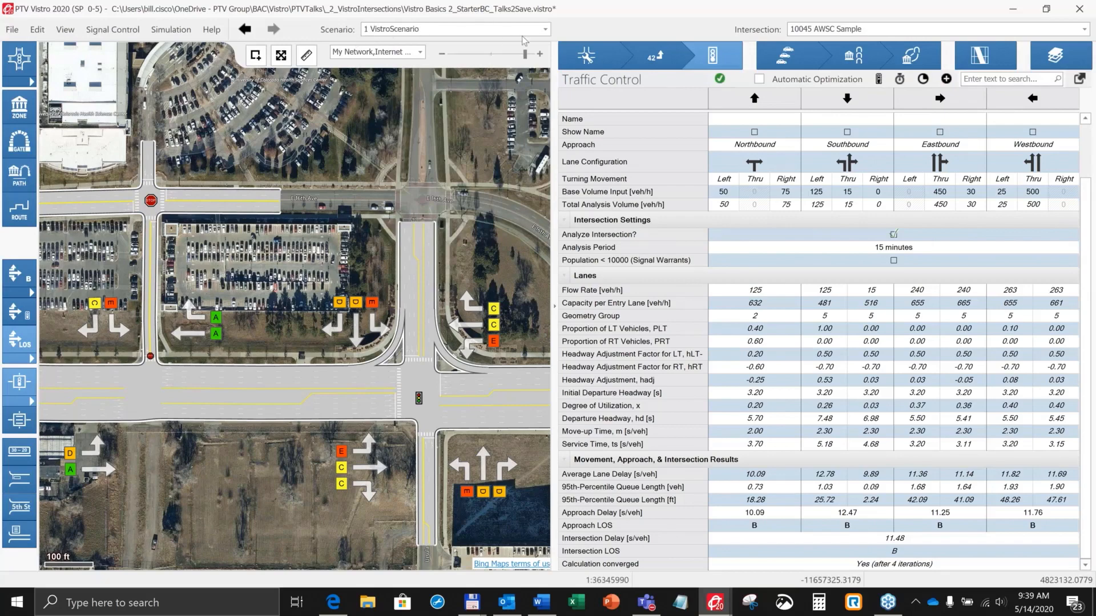
Rename the newly added scenario as Existing PM.
left_click(546, 30)
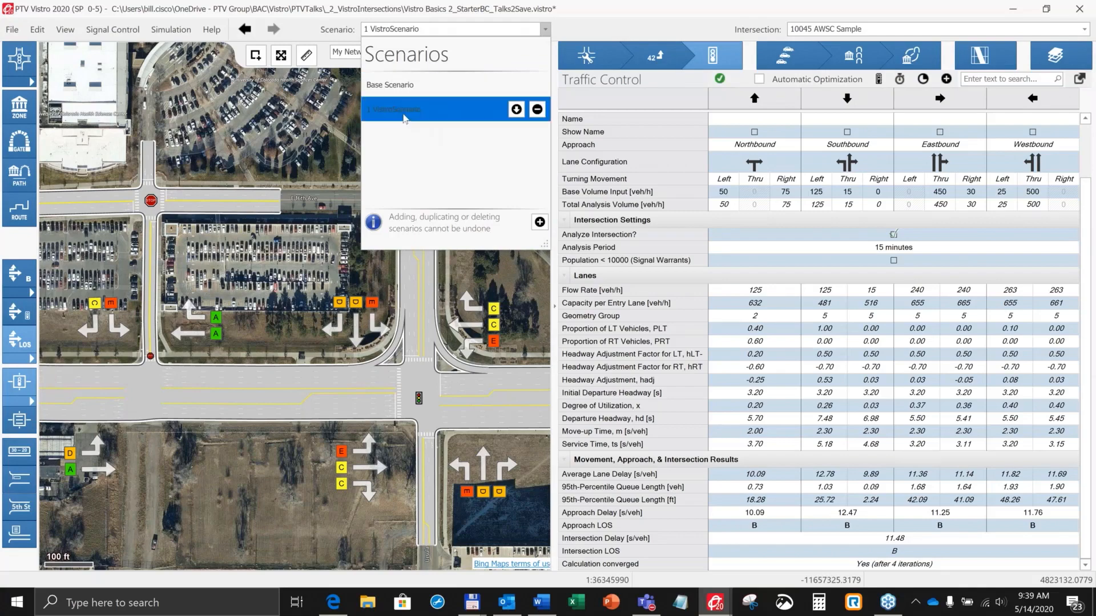
right_click(385, 115)
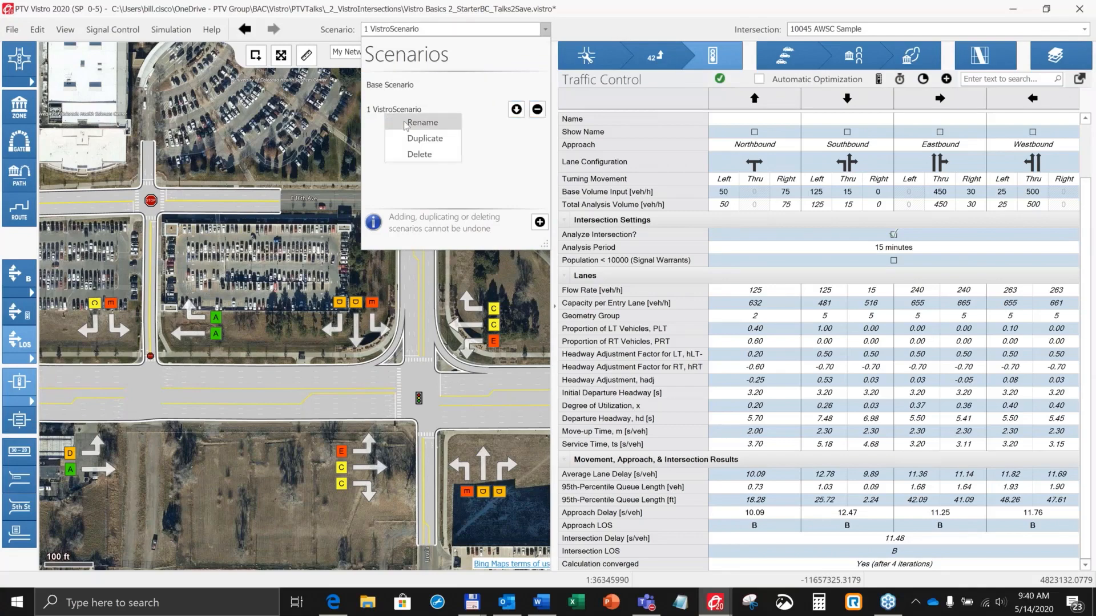
left_click(404, 124)
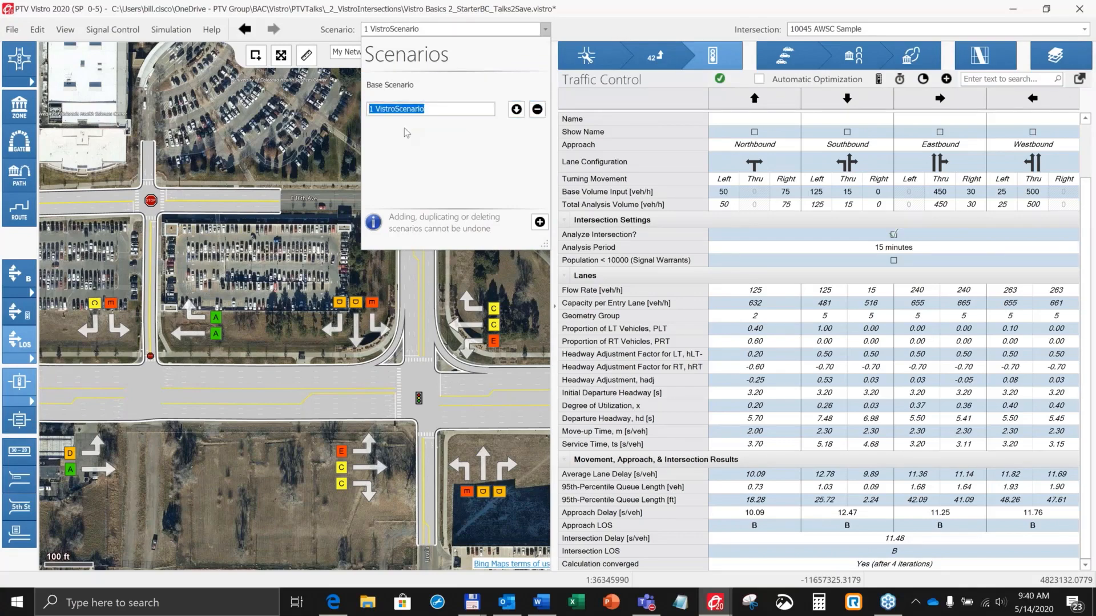
type("Existing PM")
key("Return")
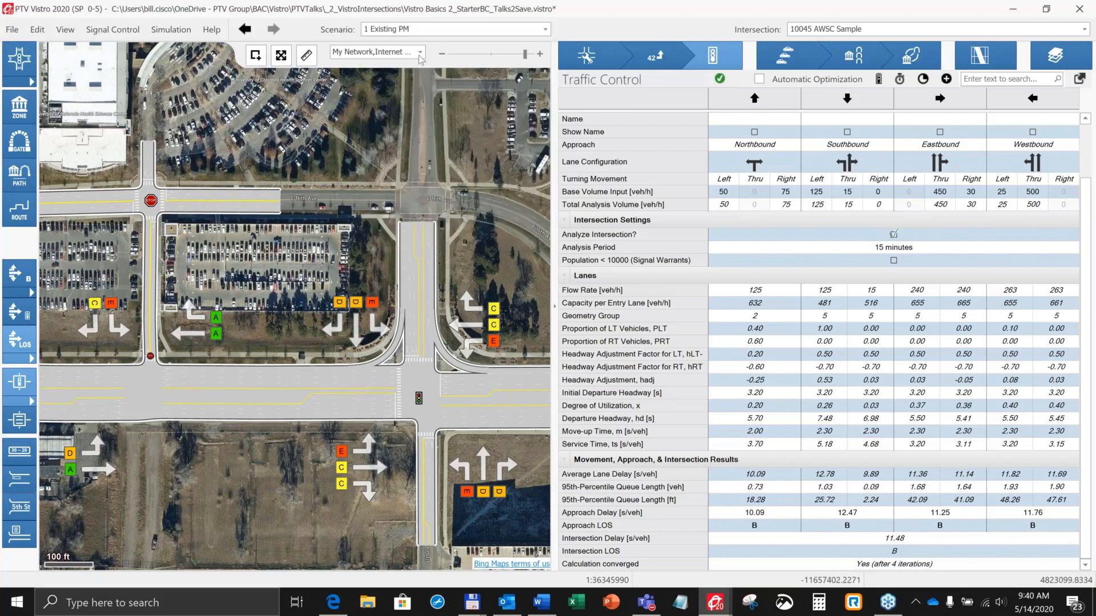
Switch the current scenario to the Base Scenario and back to Existing PM.
left_click(420, 33)
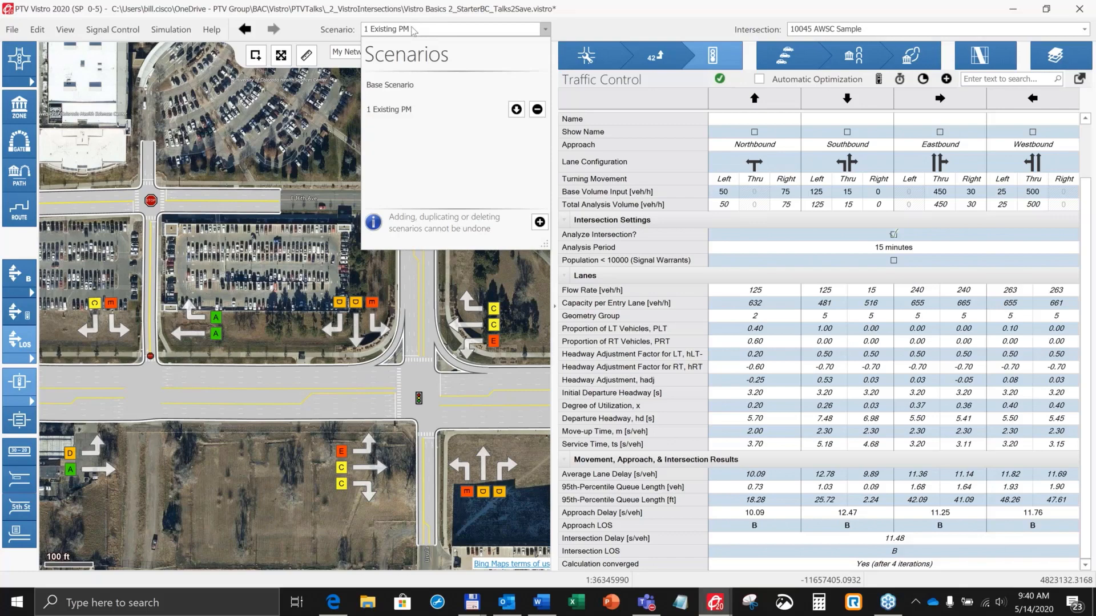
left_click(412, 33)
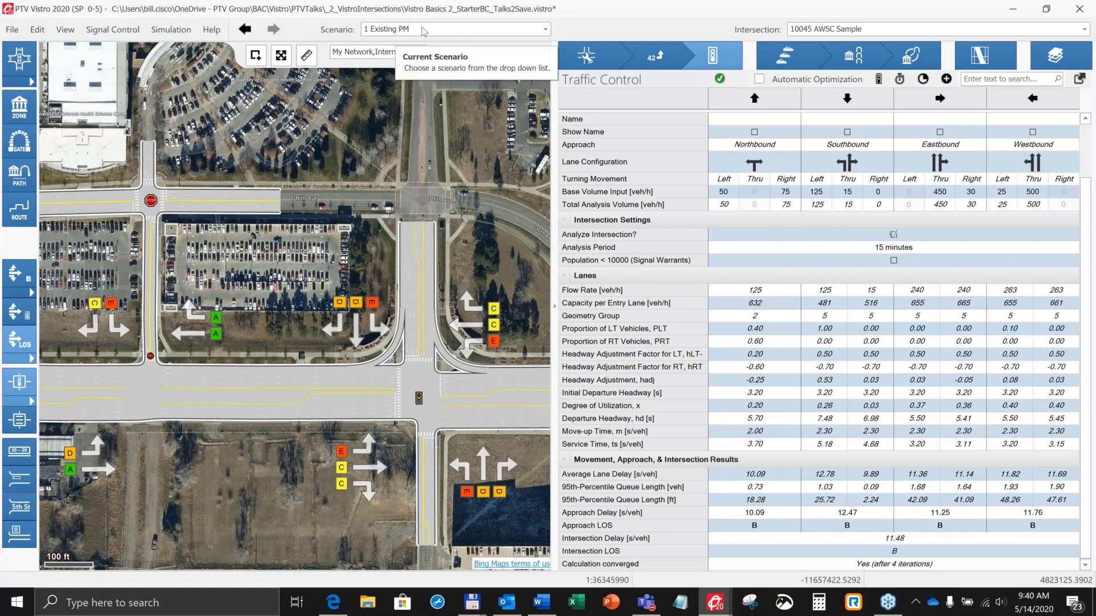
left_click(422, 29)
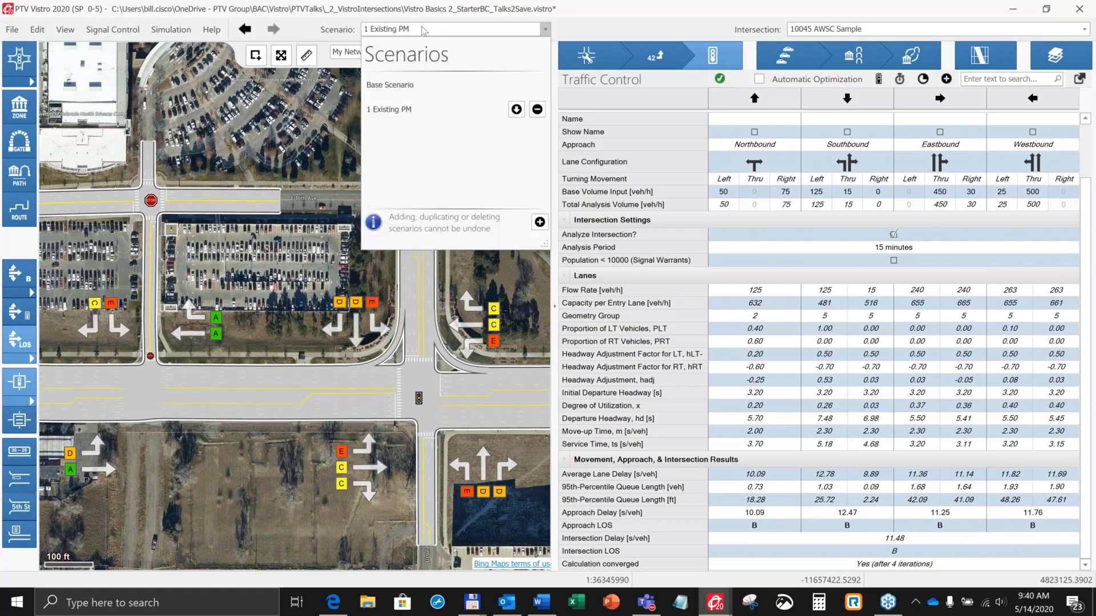
left_click(408, 85)
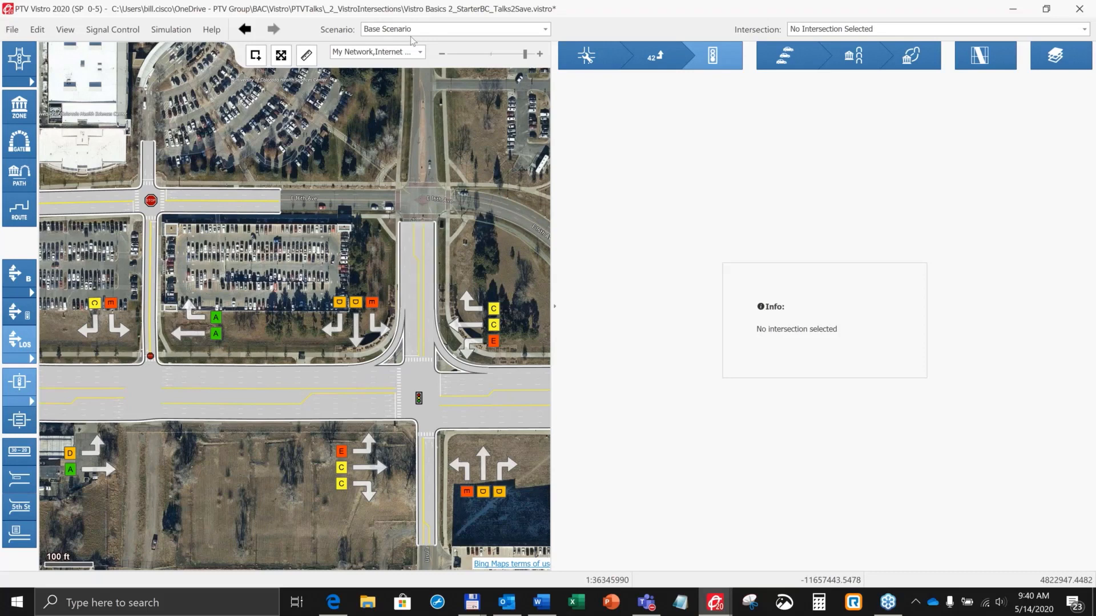
left_click(423, 30)
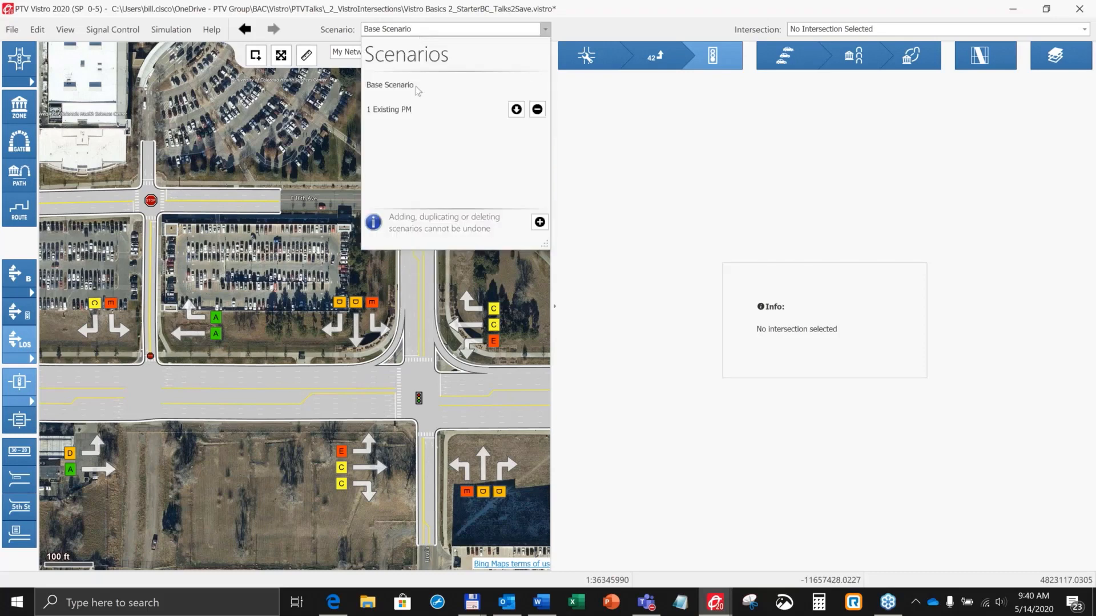
left_click(397, 114)
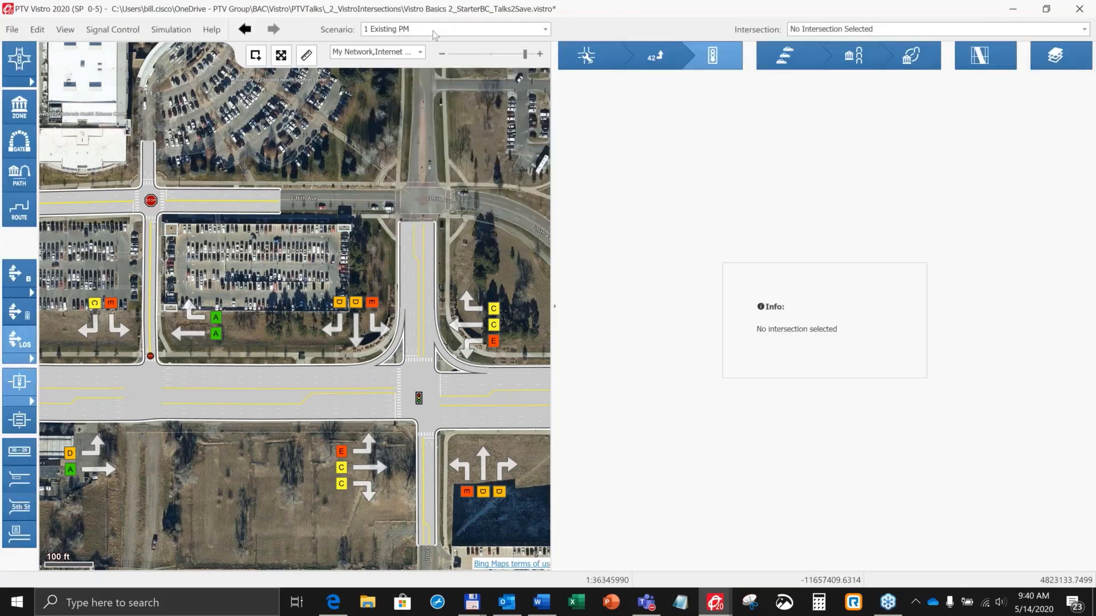
Duplicate the Existing PM scenario and rename the copy as Year 2022 PM.
left_click(545, 30)
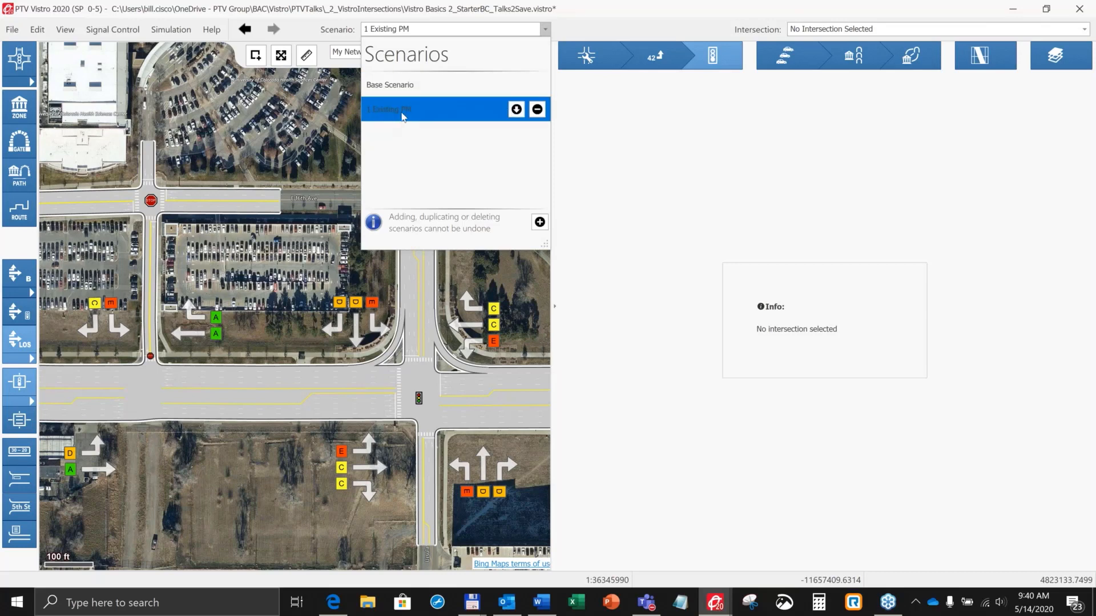
left_click(516, 110)
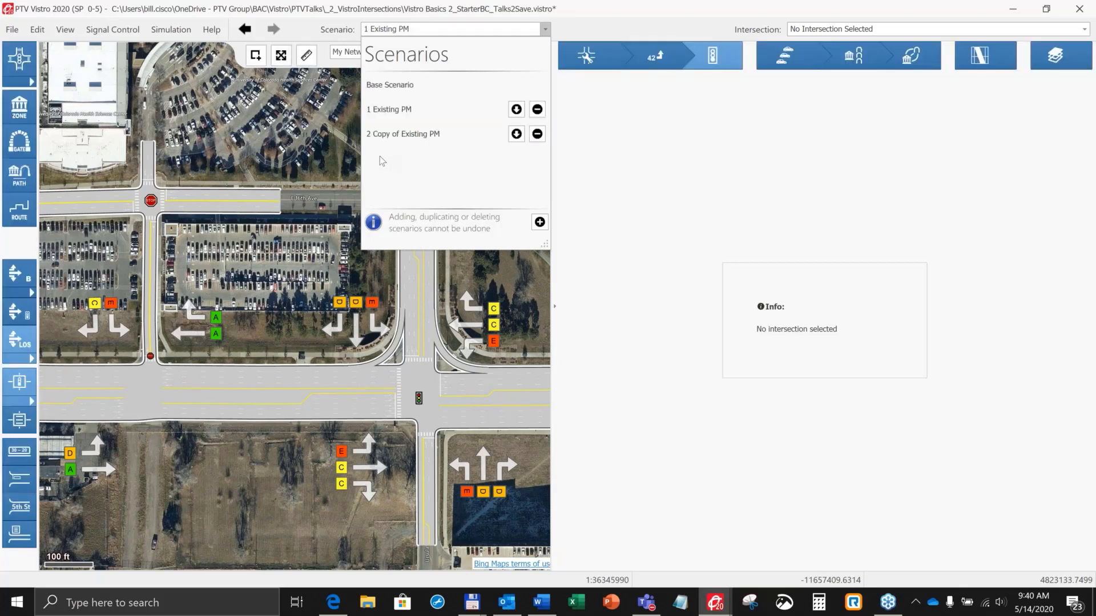
right_click(392, 135)
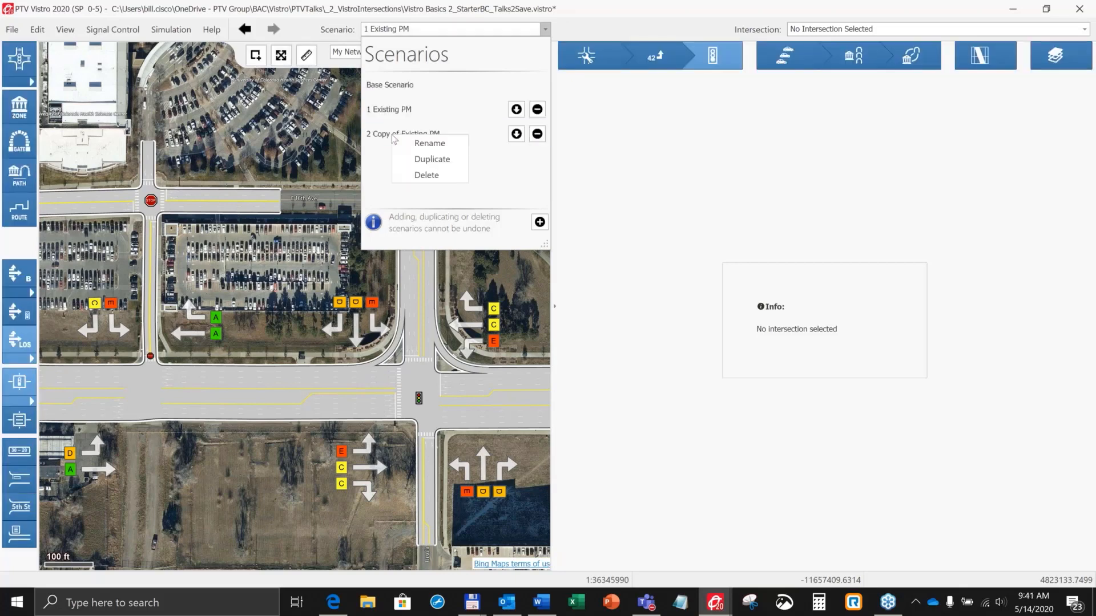
left_click(423, 144)
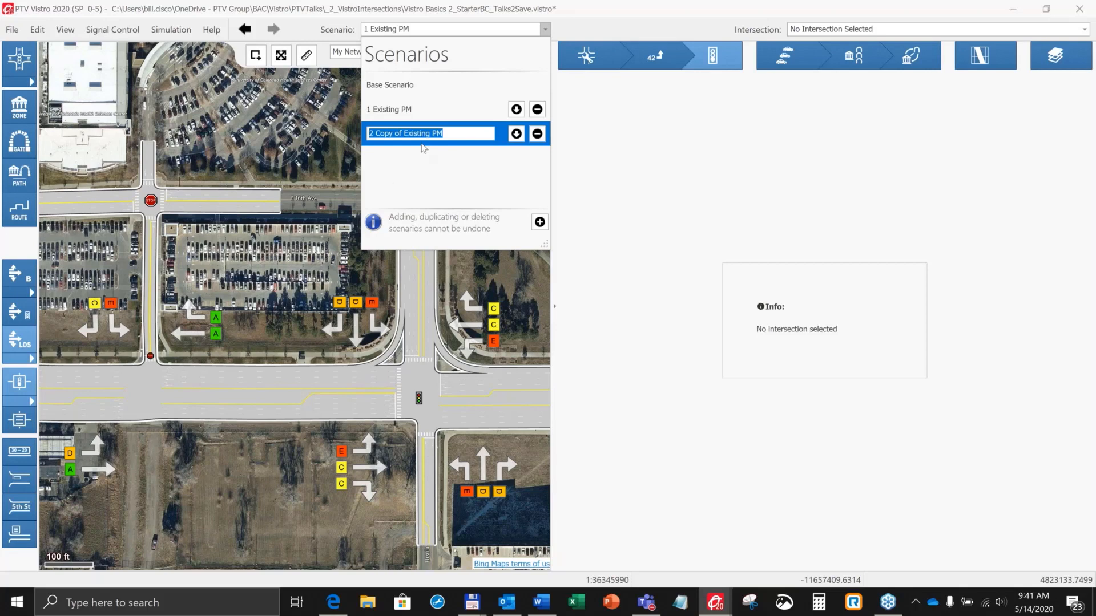
type("Yea")
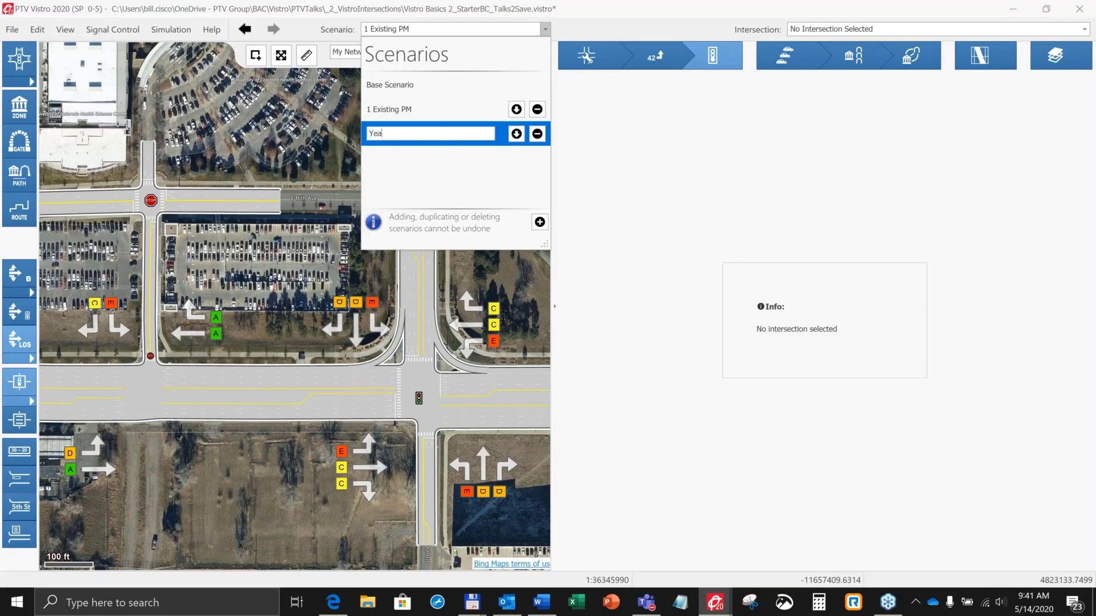
type("r 2022 PM")
key("Return")
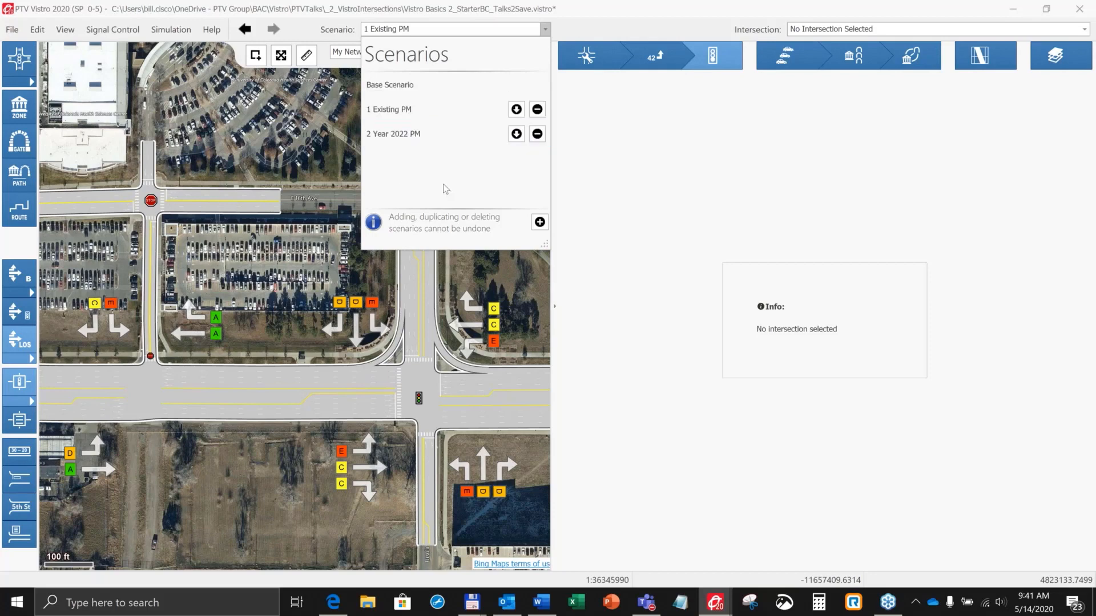
Make Year 2022 PM the current scenario and open the volumes of the signalized intersection Signal Control - Manual Entry.
left_click(391, 139)
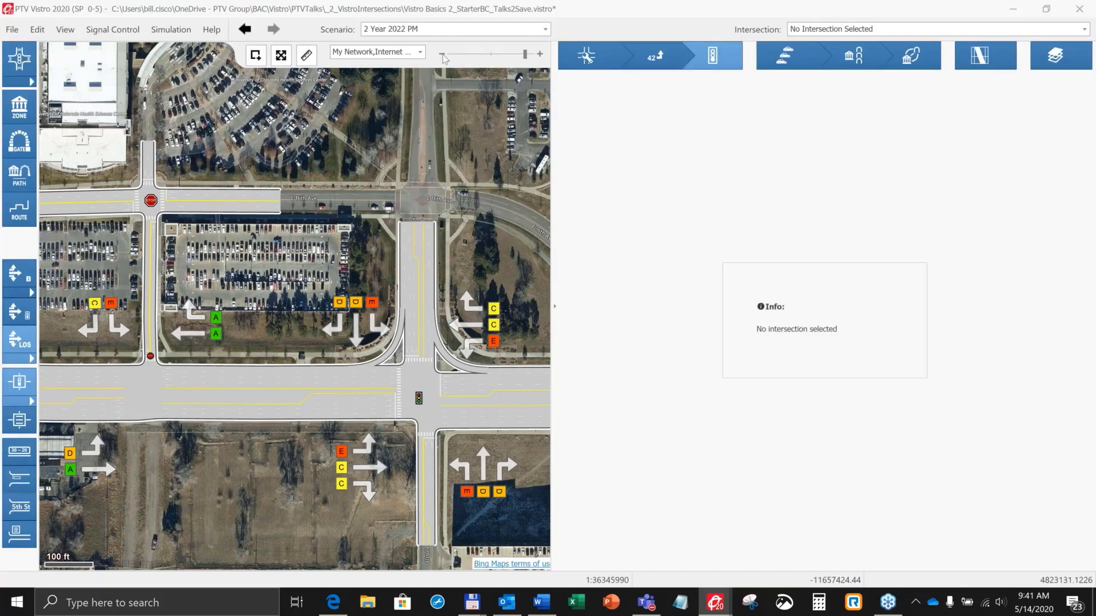
left_click(418, 398)
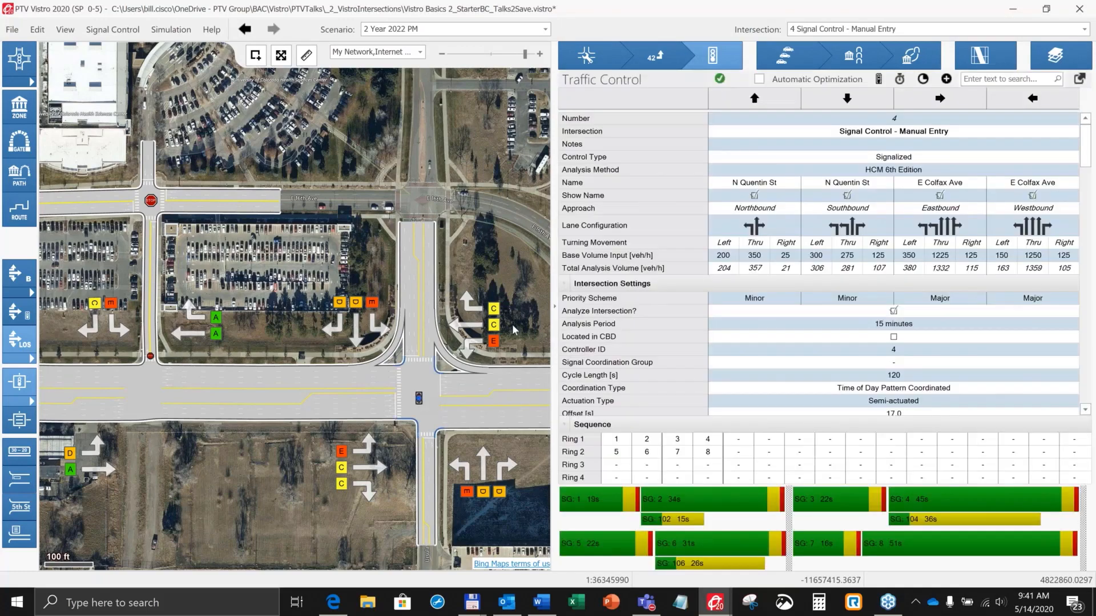
left_click(679, 57)
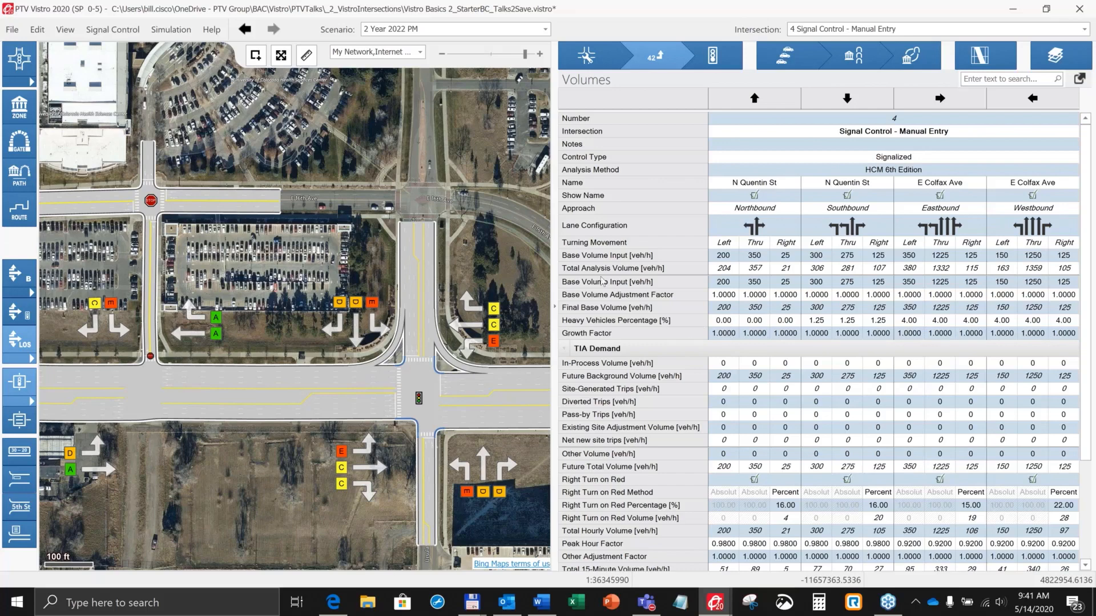
Set the growth factor to 1.06 on all intersections of the Year 2022 PM scenario with a Multi Change.
left_click(38, 29)
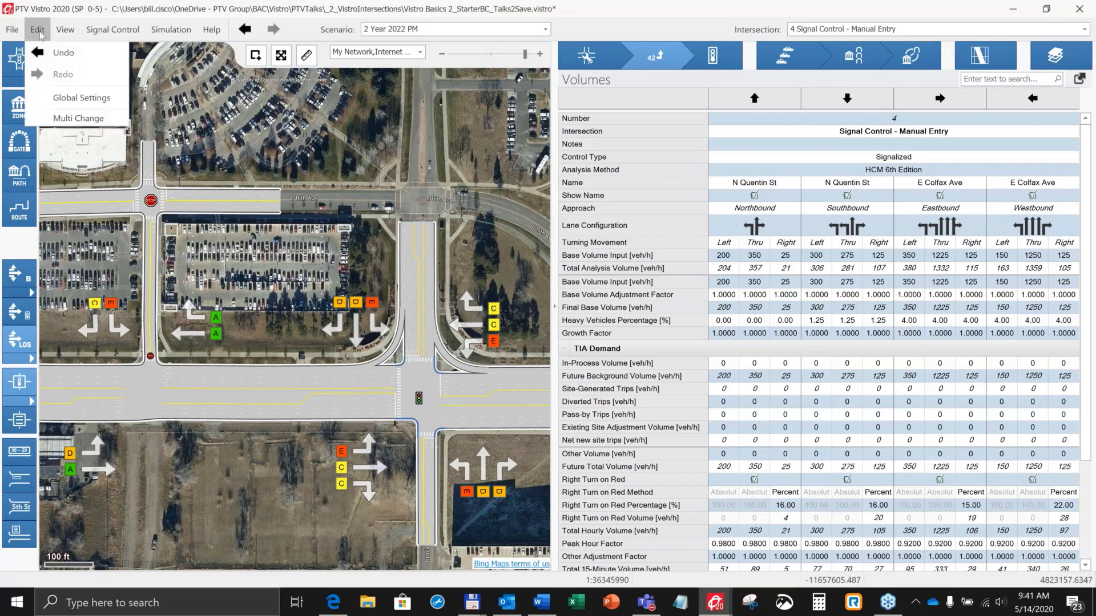
left_click(79, 119)
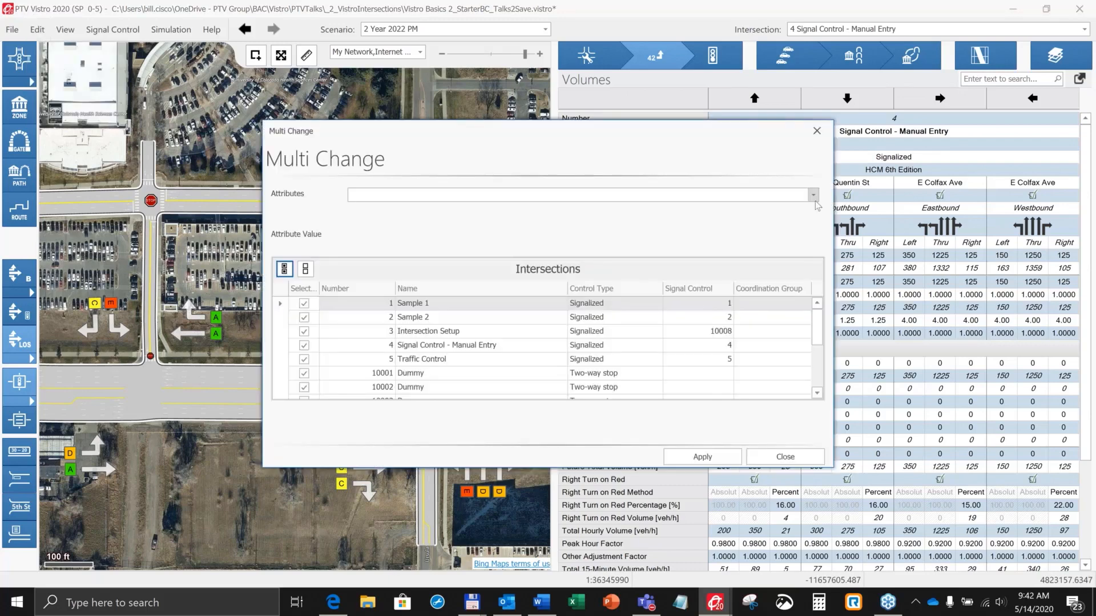
left_click(813, 197)
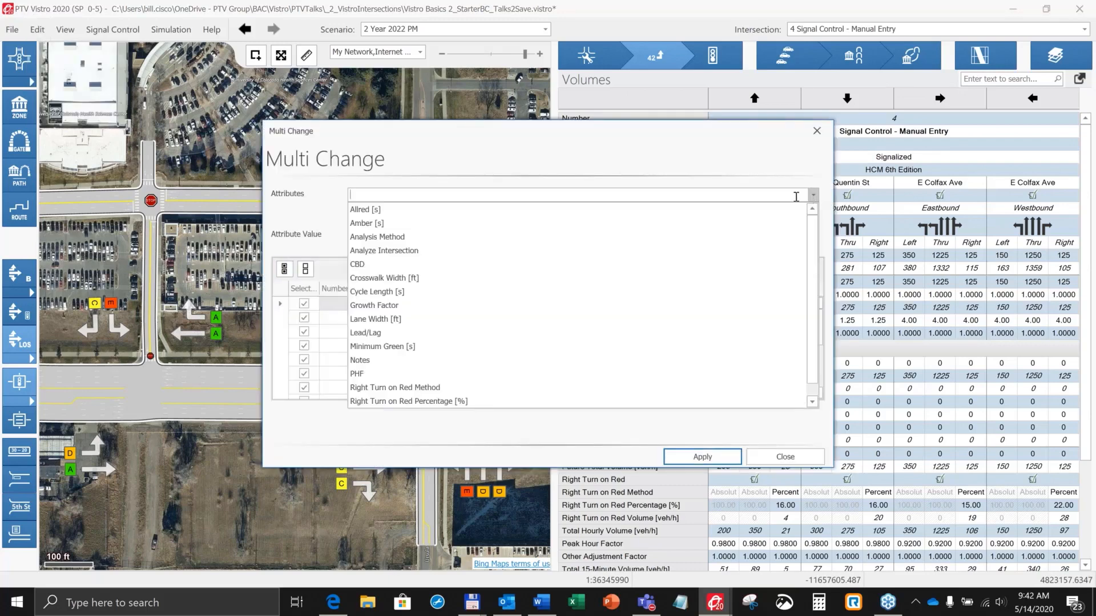
left_click(382, 306)
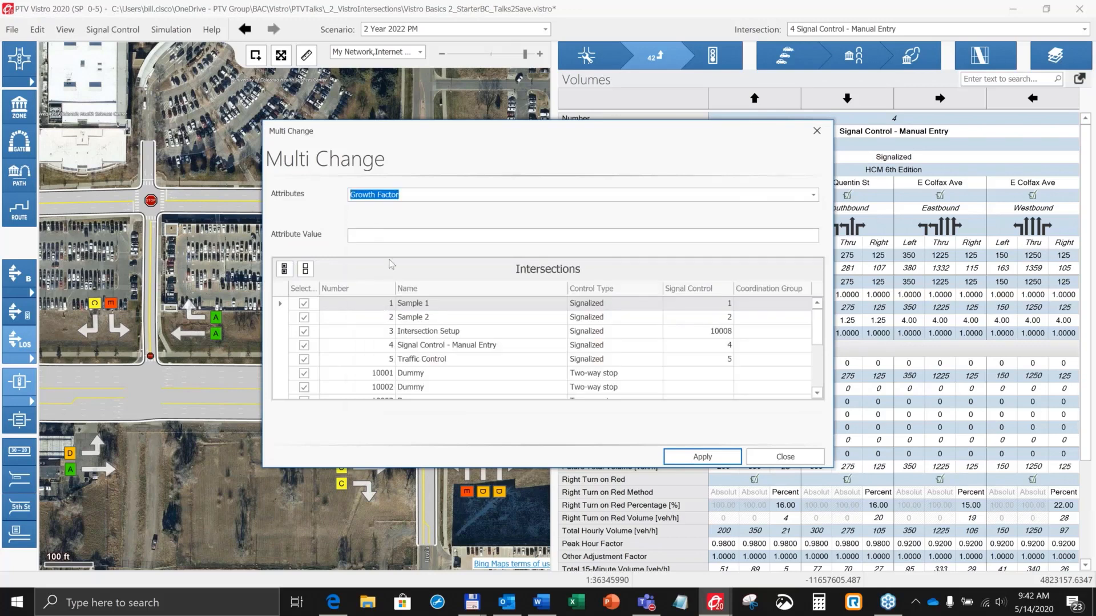
left_click(369, 231)
type("1.06")
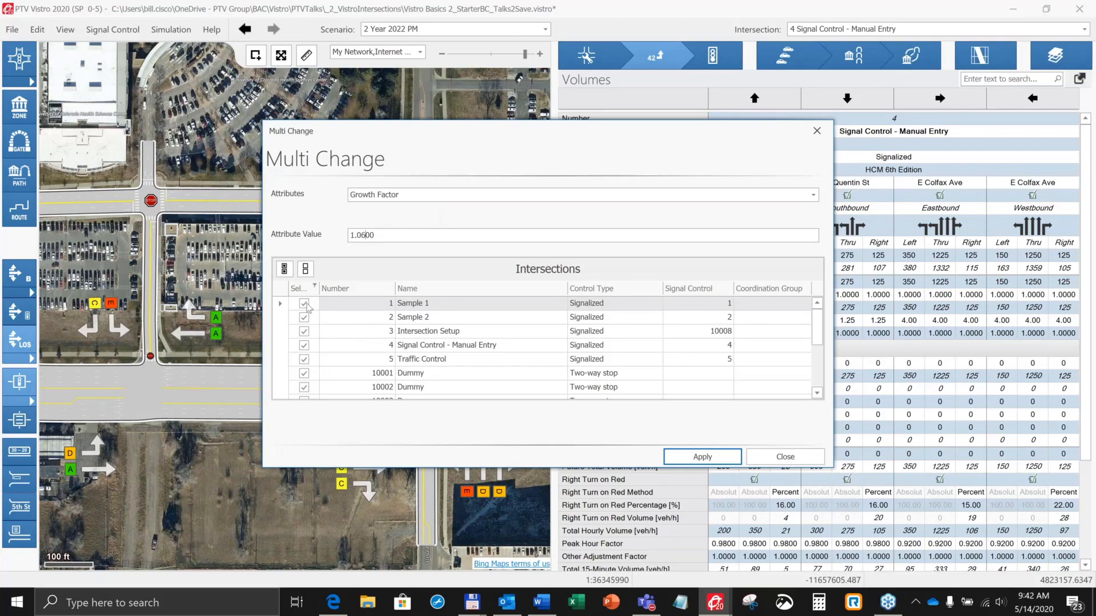
scroll(488, 341, "down", 1)
scroll(486, 342, "up", 2)
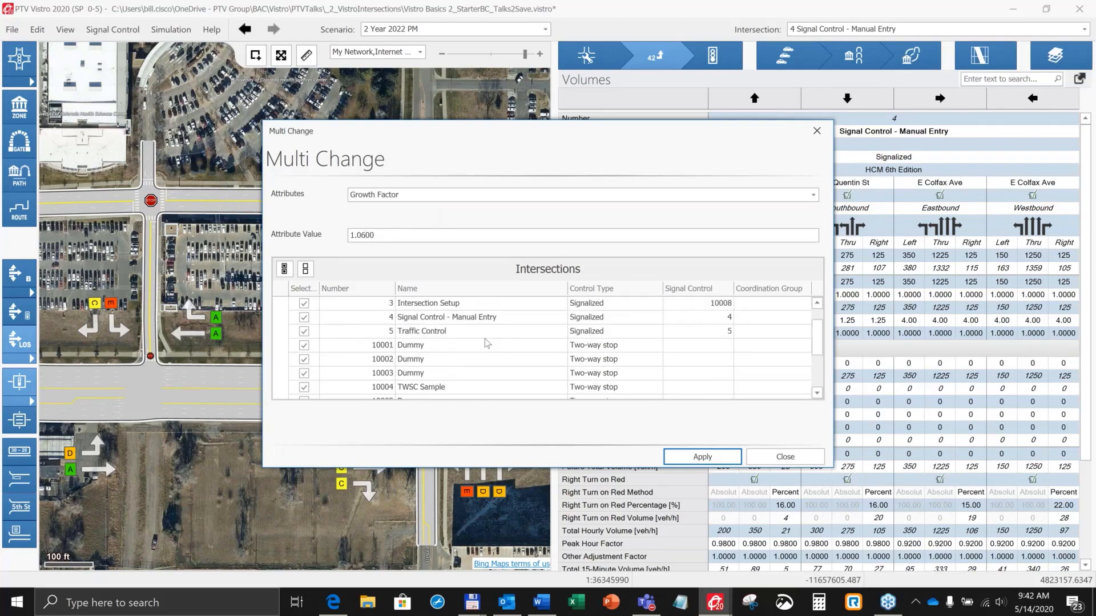
left_click(306, 269)
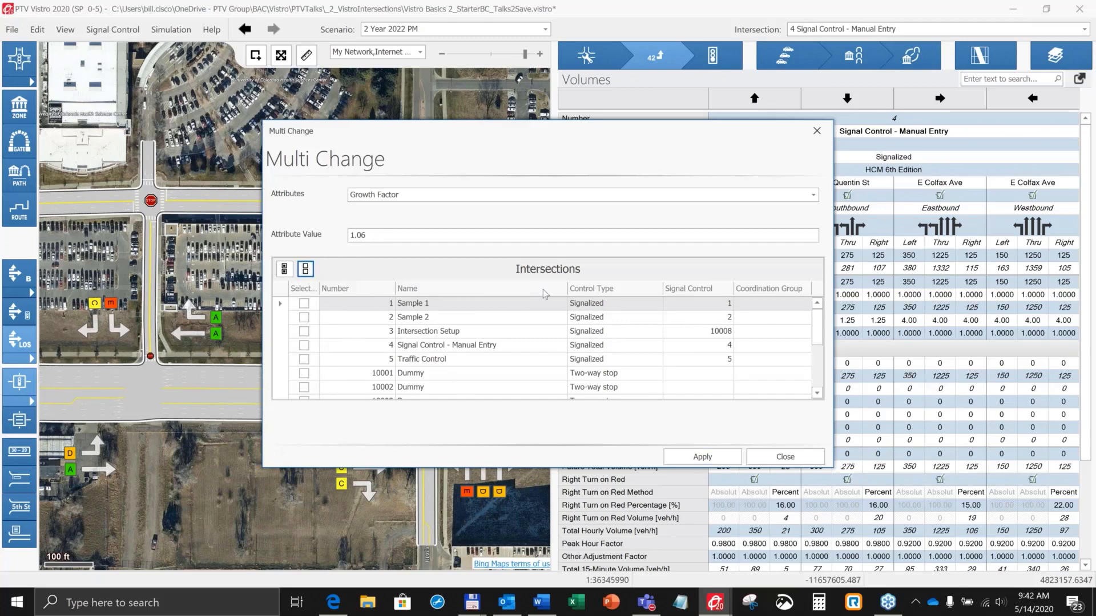
left_click(284, 269)
left_click(722, 465)
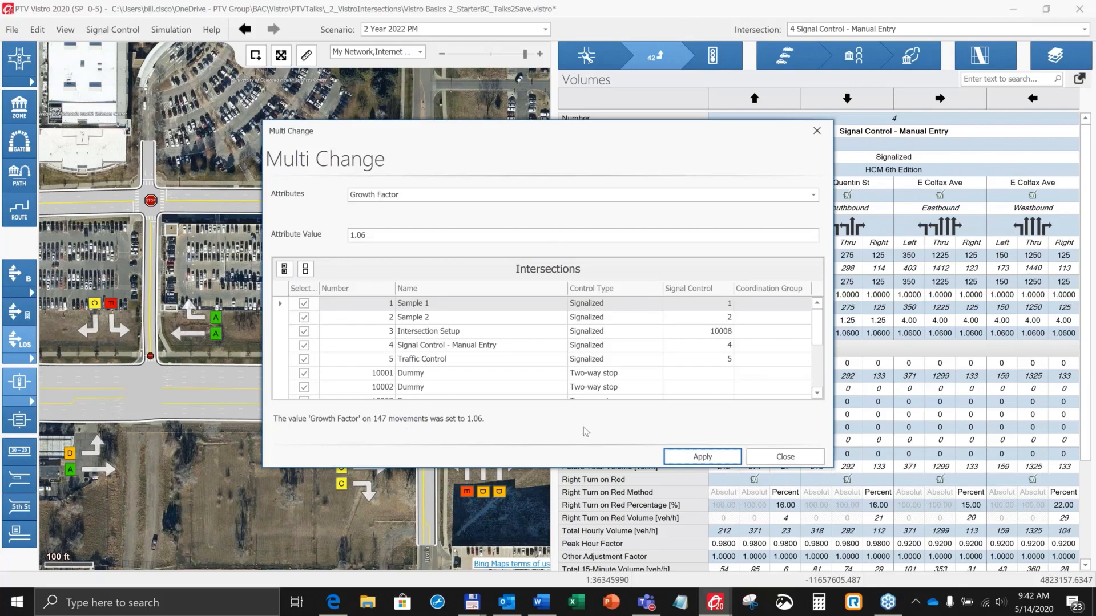
left_click(804, 467)
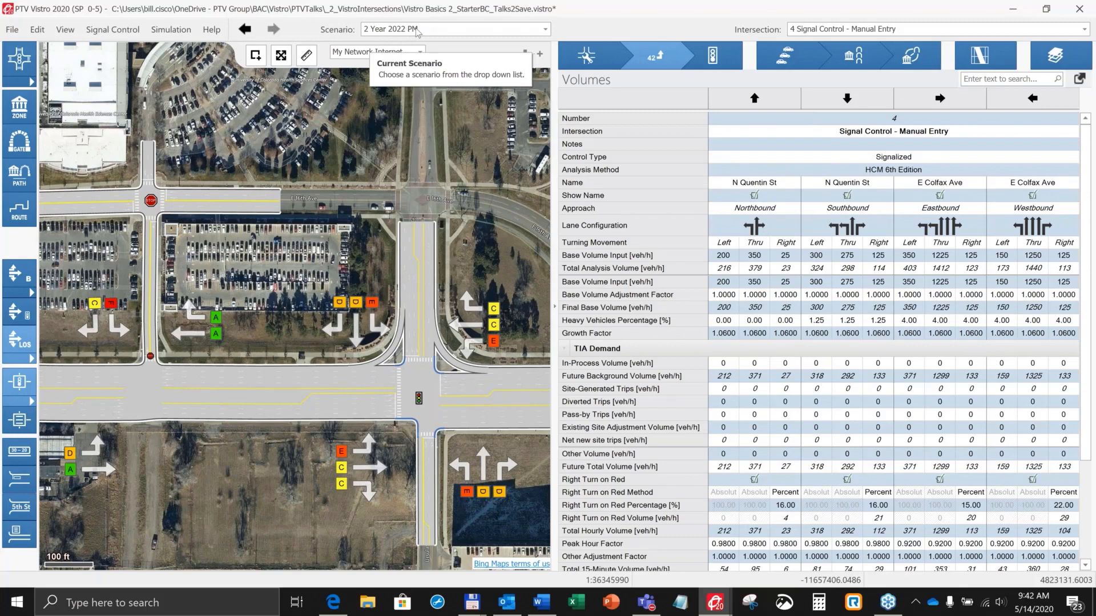
Duplicate the Year 2022 PM scenario and rename the copy as Year 2022 PM with Roundabout.
left_click(545, 32)
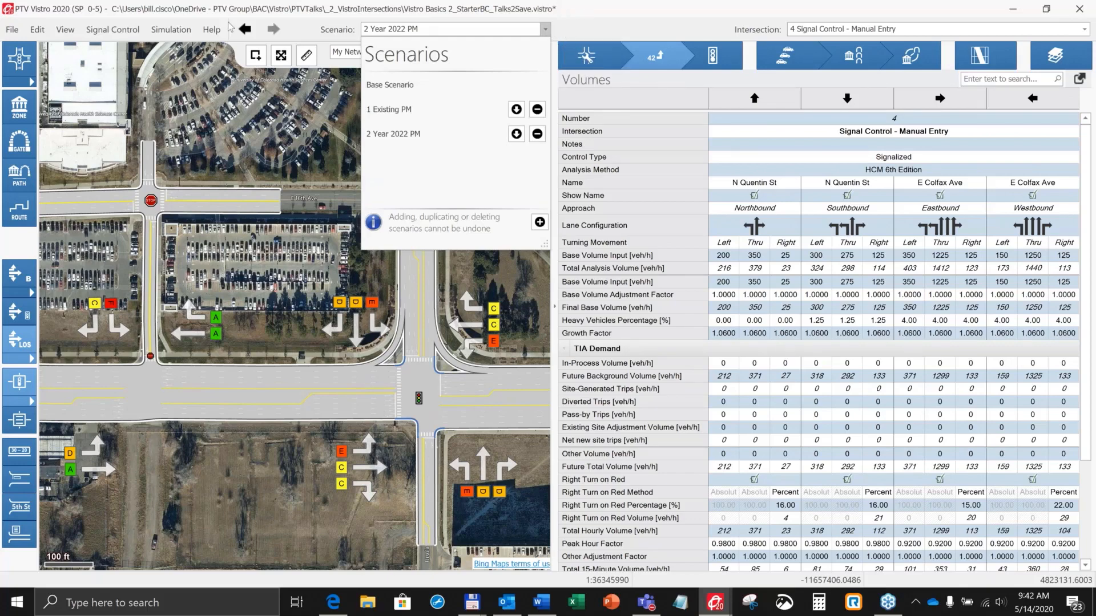
left_click(253, 106)
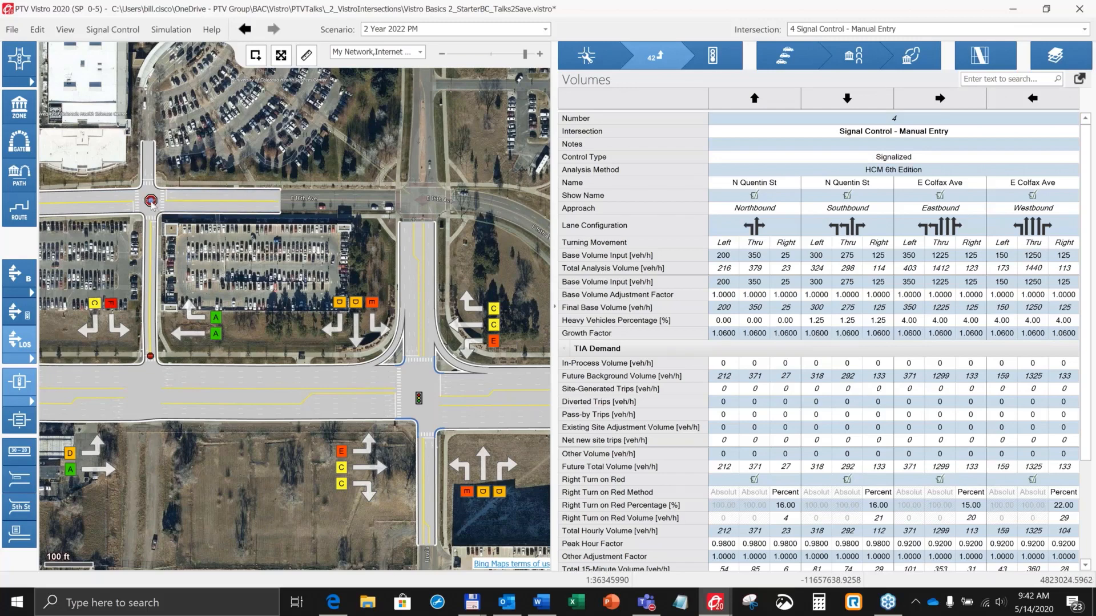
left_click(545, 31)
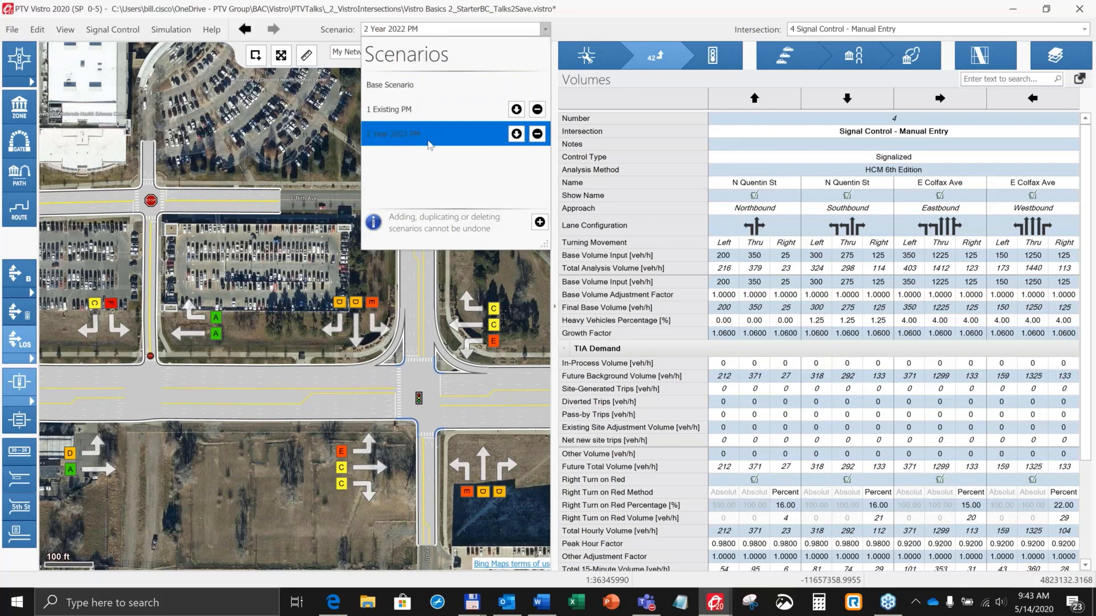
left_click(517, 139)
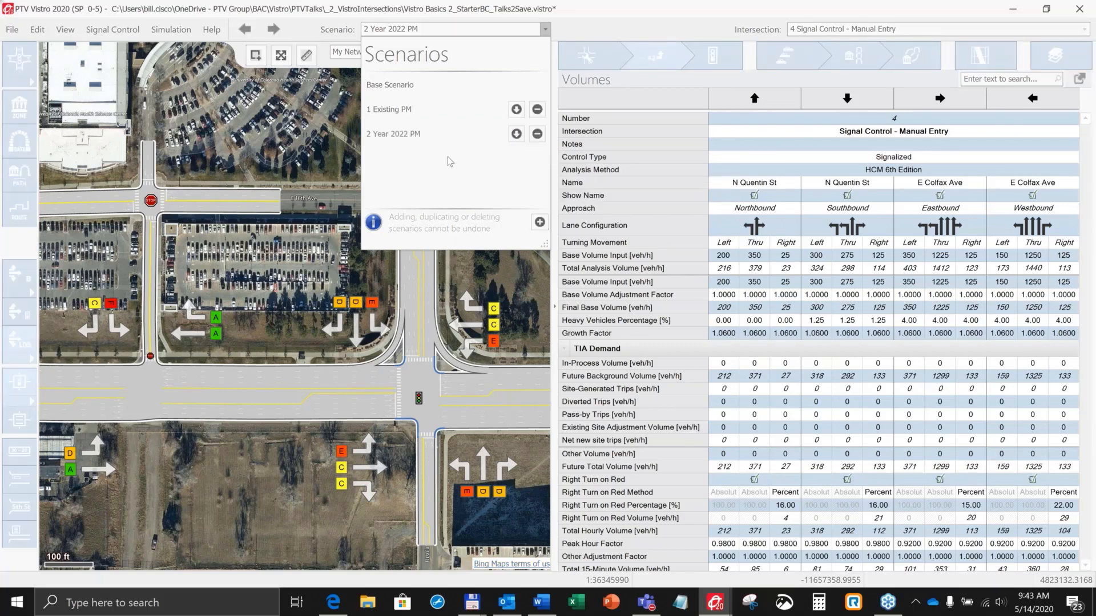
right_click(403, 160)
left_click(420, 169)
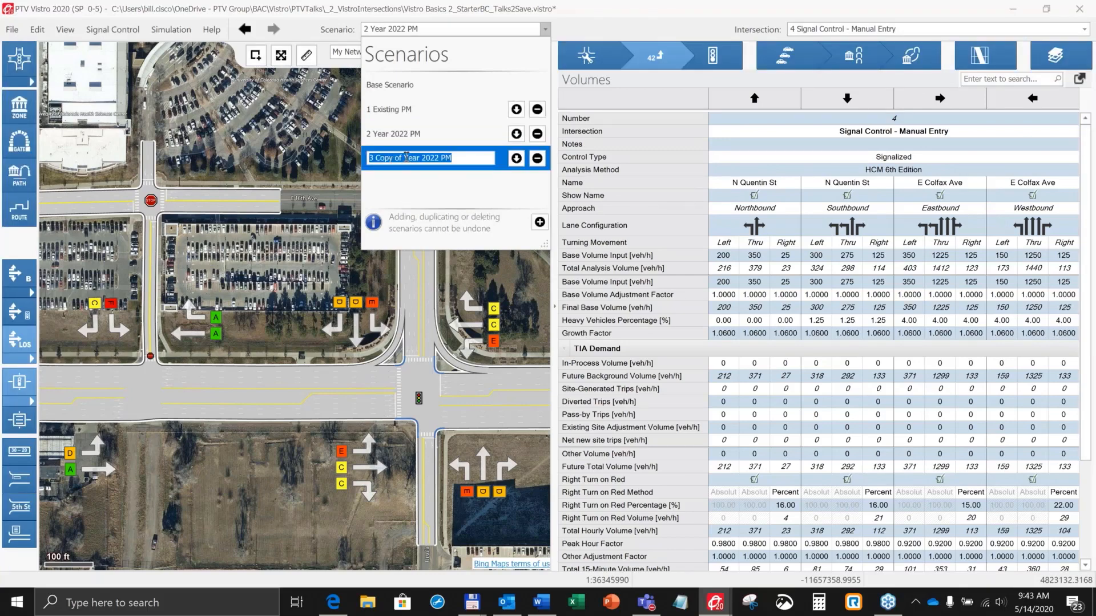
left_click_drag(406, 158, 365, 163)
key("Delete")
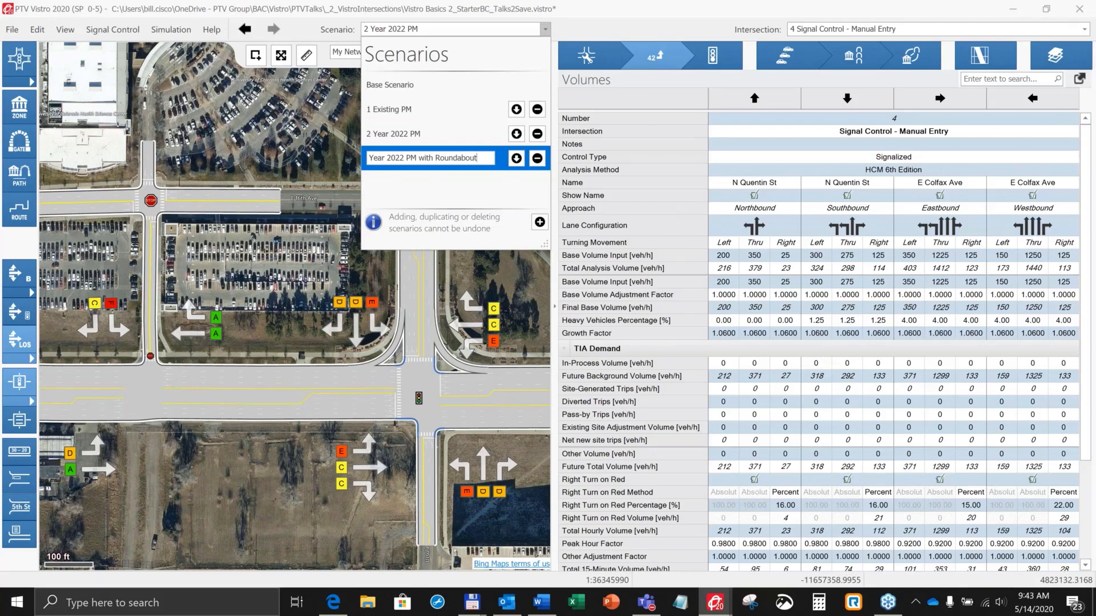
key("Return")
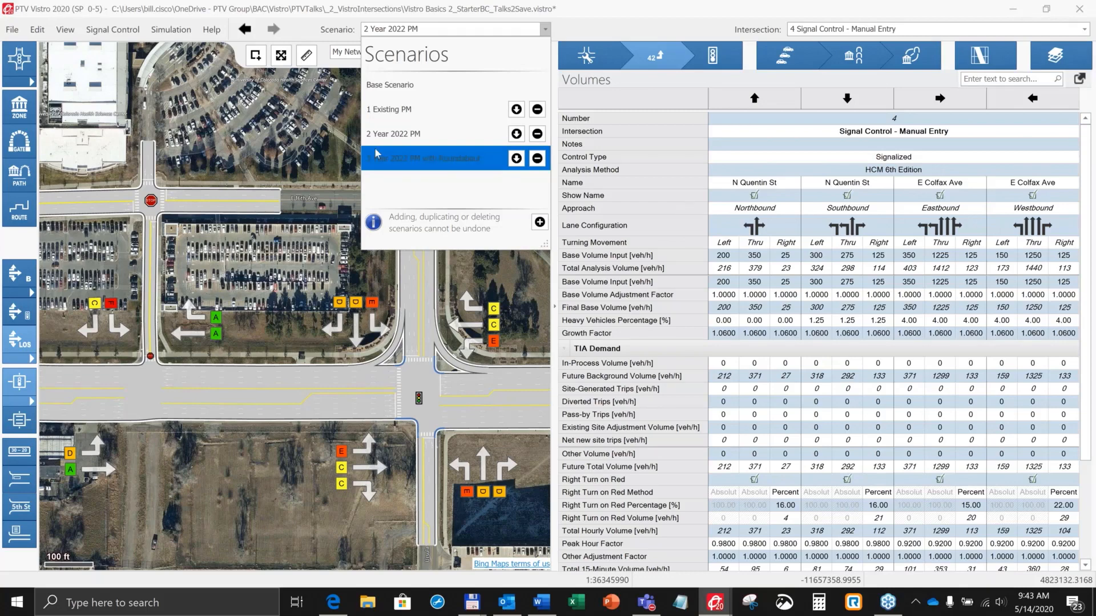
Make Year 2022 PM with Roundabout the current scenario and change the control type of the AWSC Sample intersection to Roundabout.
left_click(424, 163)
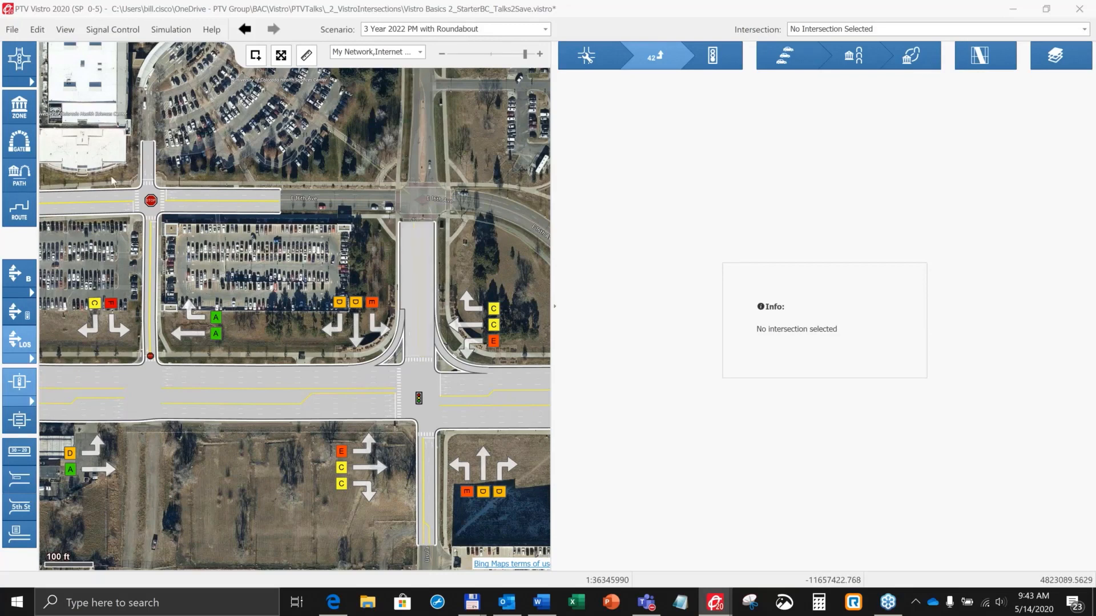
left_click(151, 202)
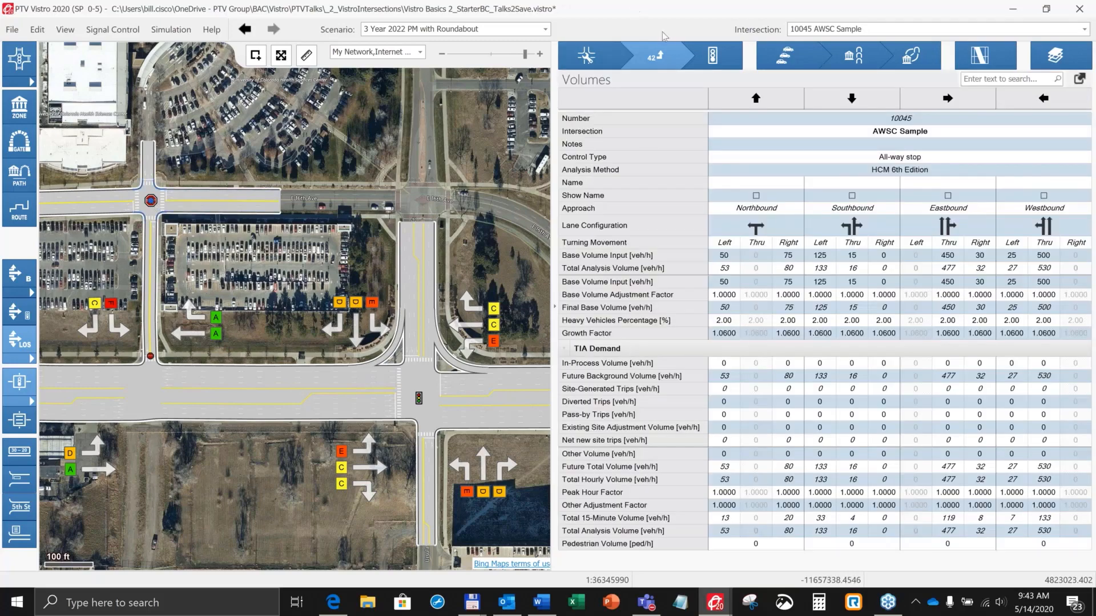
left_click(708, 56)
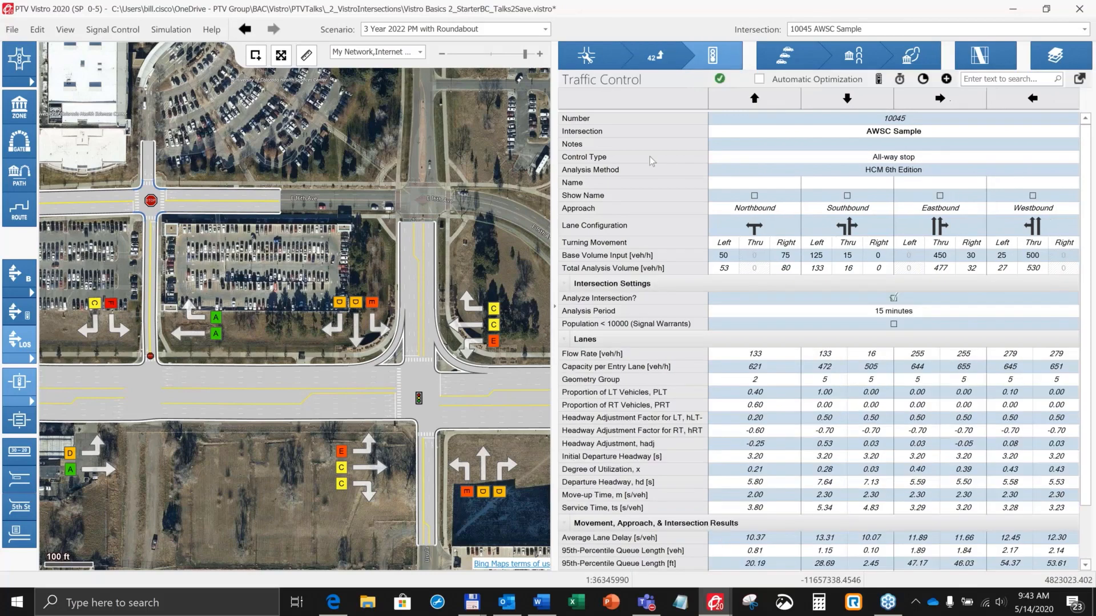
left_click(754, 158)
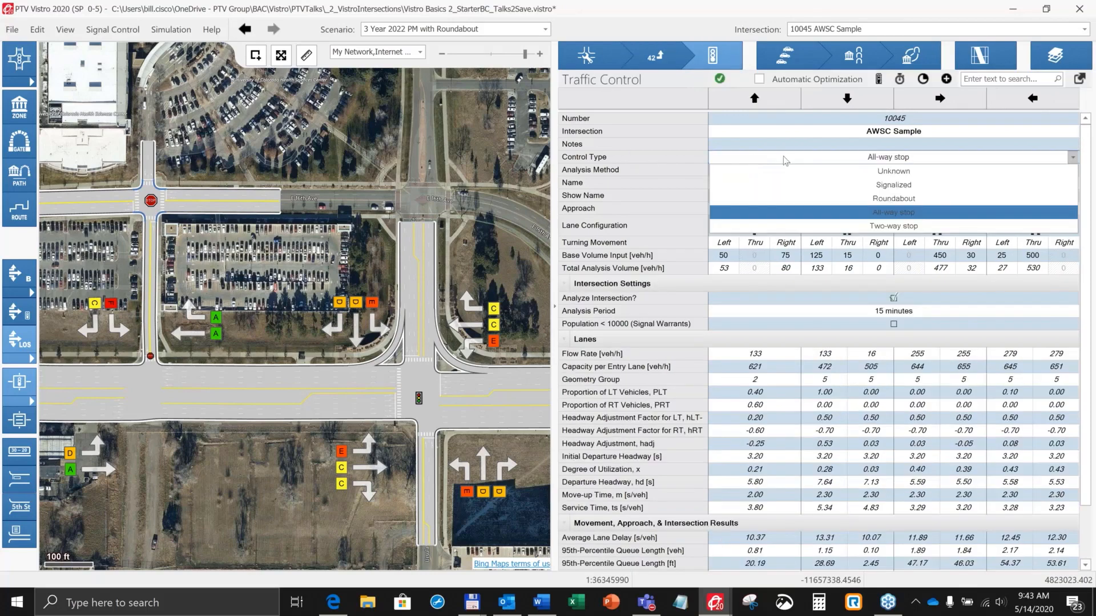
left_click(901, 199)
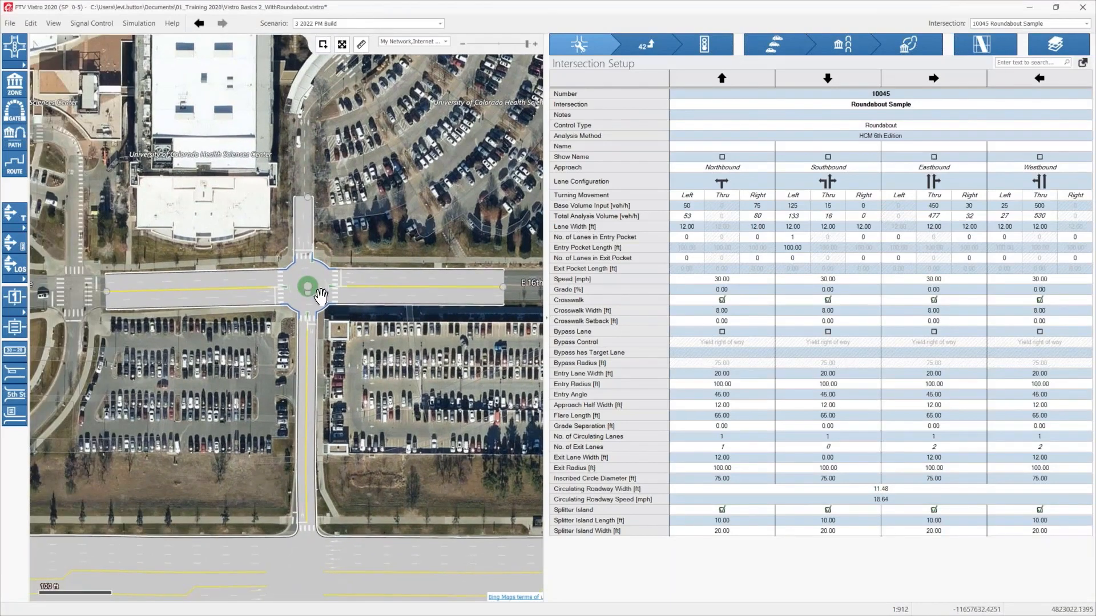
Examine the Roundabout Sample's layout on the map and its traffic control results.
scroll(321, 295, "up", 3)
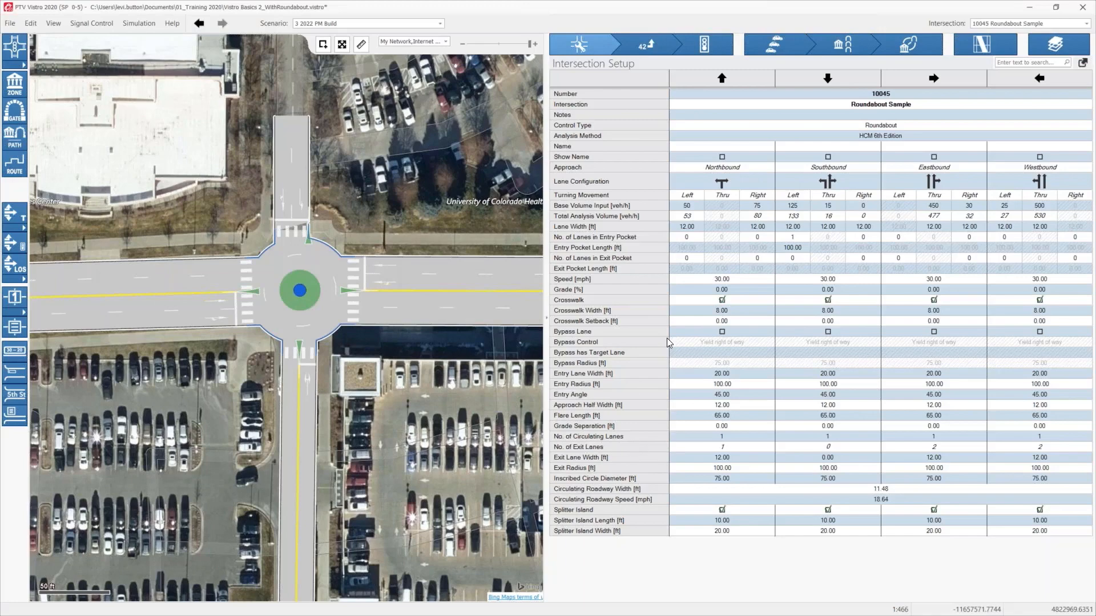
scroll(345, 194, "down", 1)
scroll(344, 194, "down", 2)
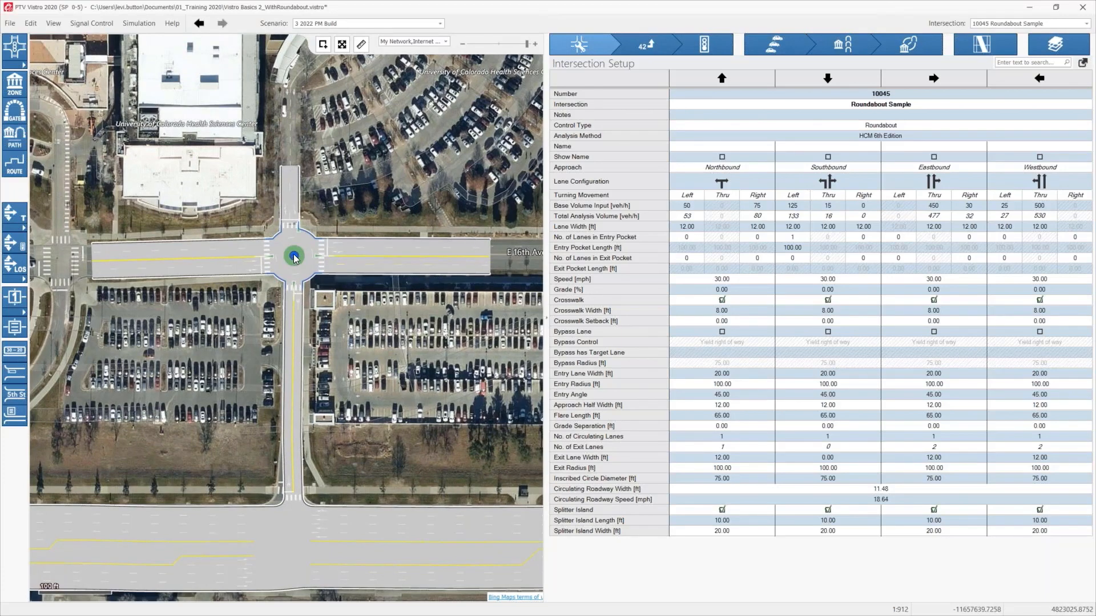
left_click(696, 50)
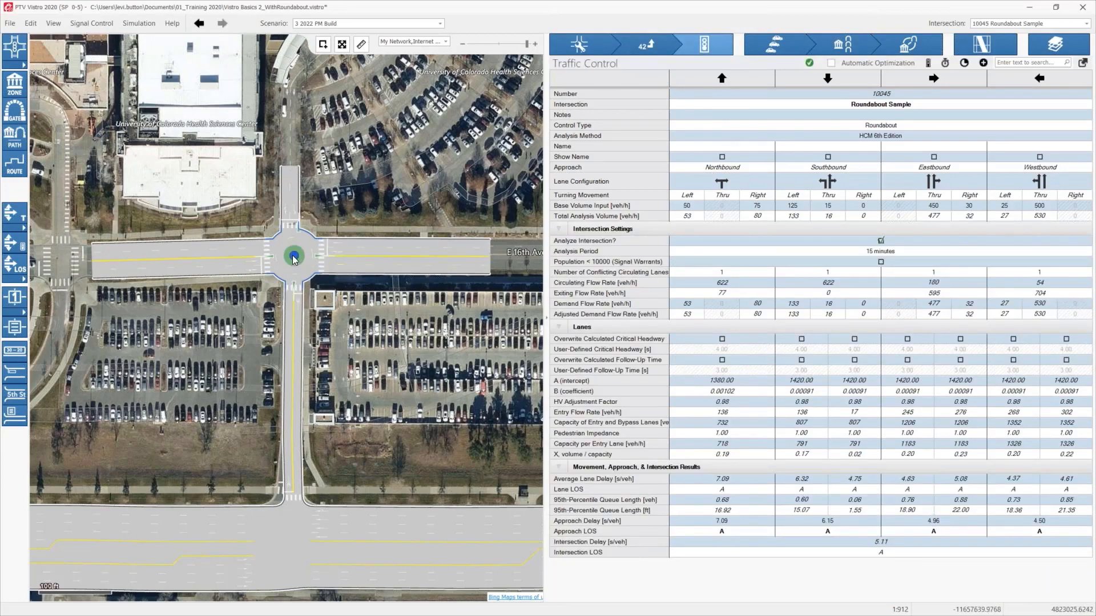
scroll(390, 240, "up", 2)
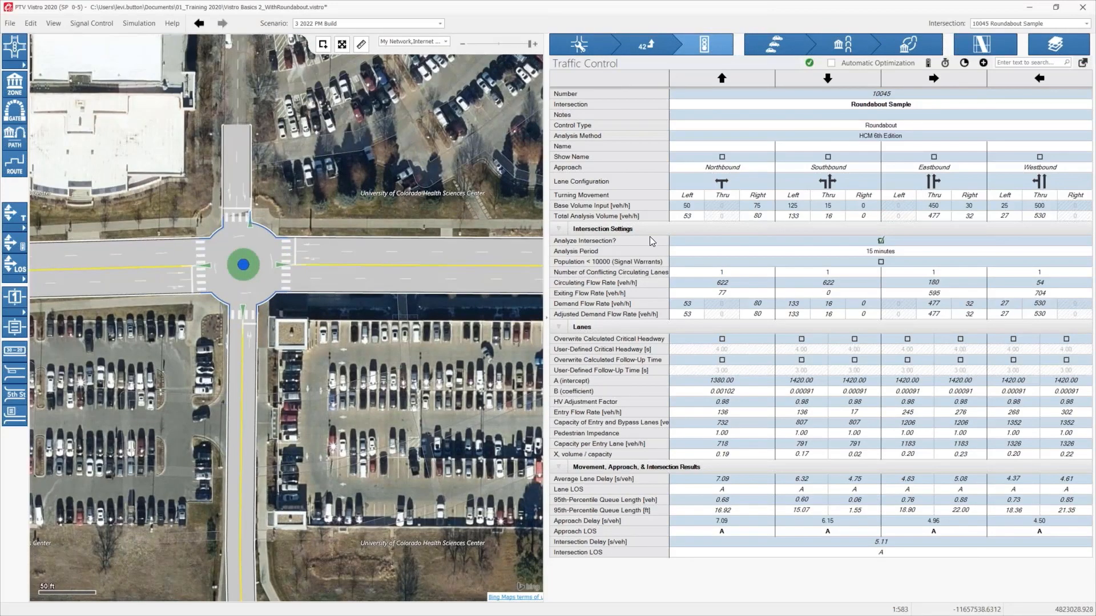
left_click_drag(340, 211, 412, 187)
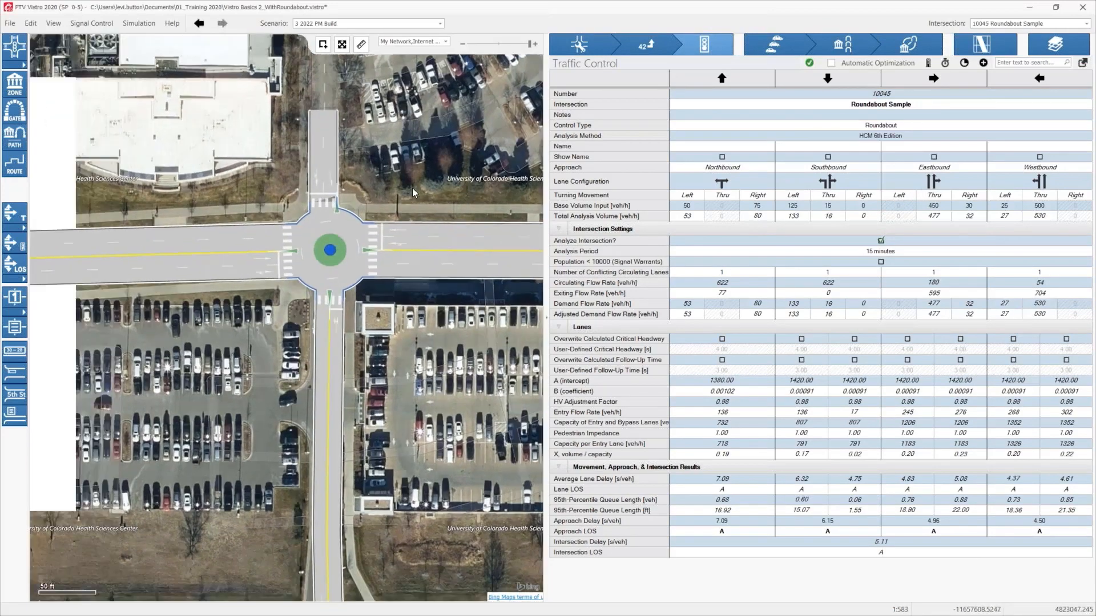
scroll(334, 201, "down", 2)
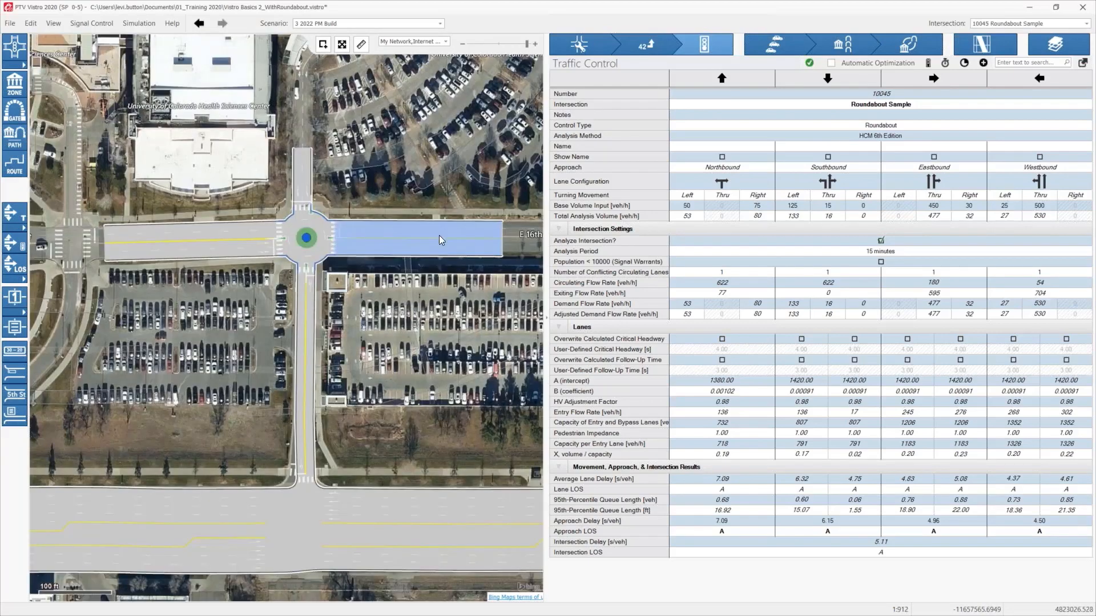
Set the roundabout's eastbound approach to a single shared through-right lane and the westbound approach to a single shared left-through lane.
left_click(569, 40)
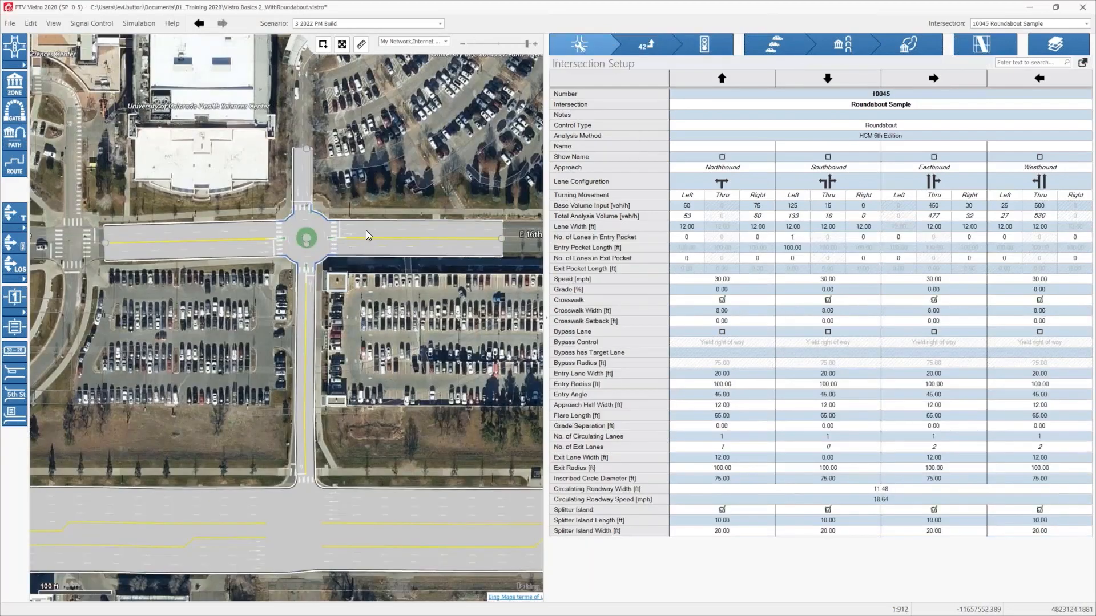
left_click(307, 239)
left_click(930, 182)
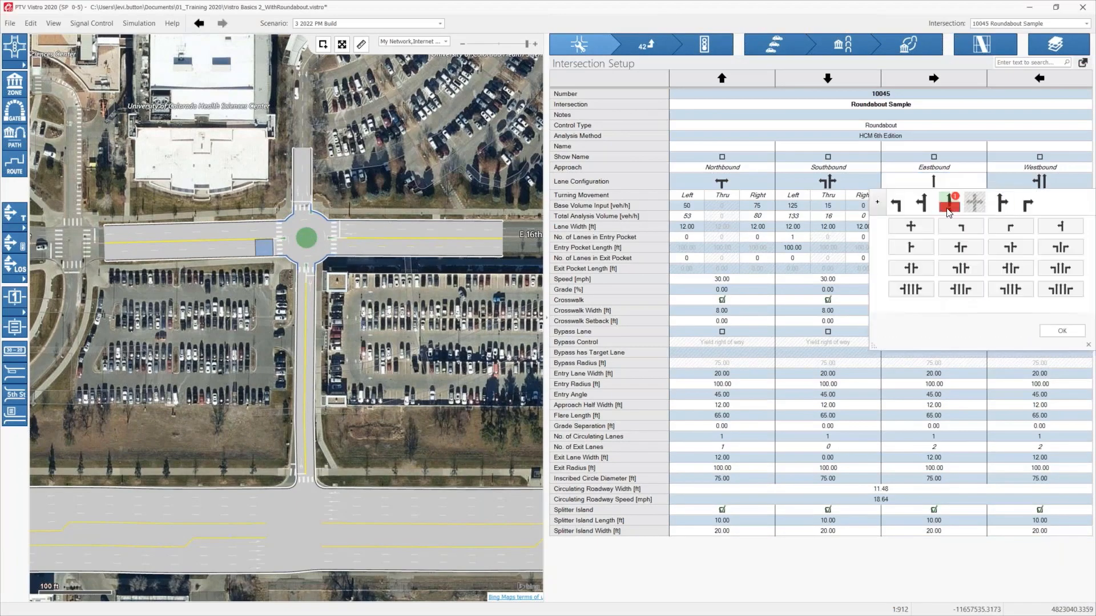
left_click(913, 246)
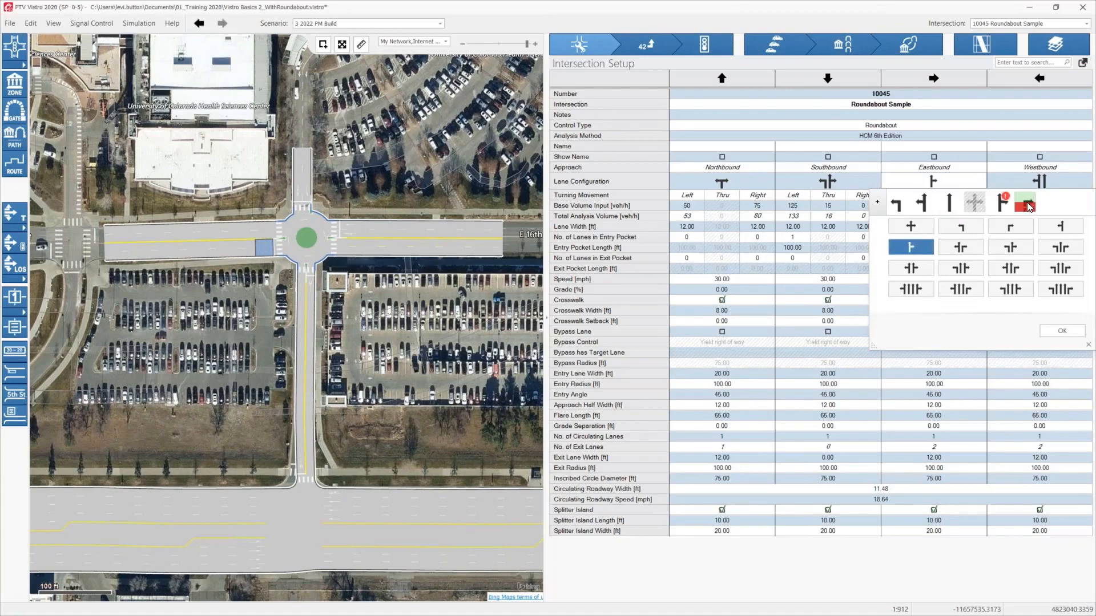
left_click(1025, 180)
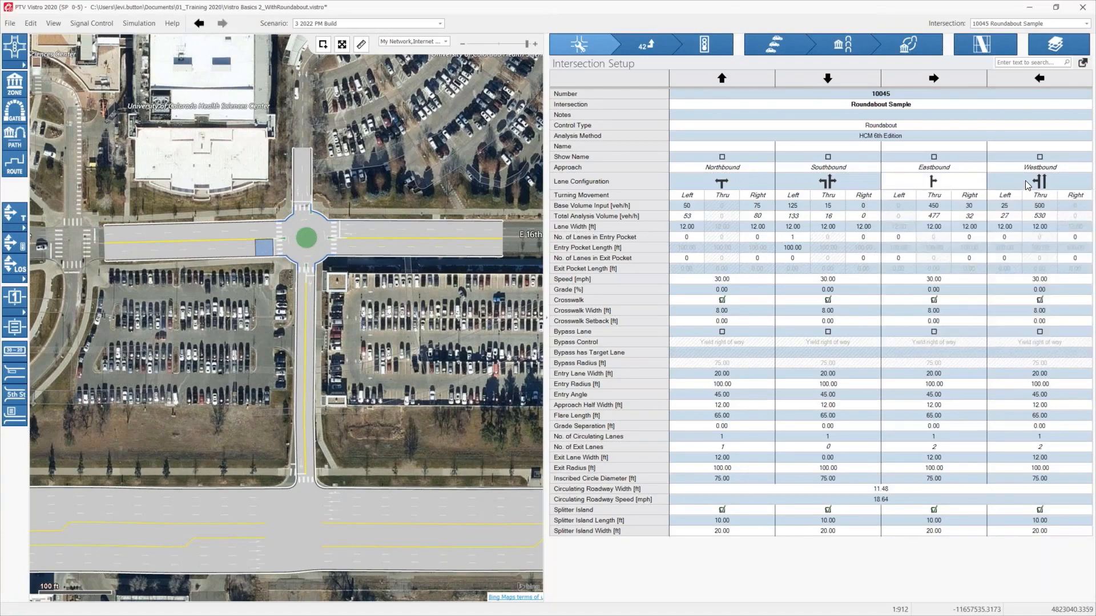
left_click(1060, 226)
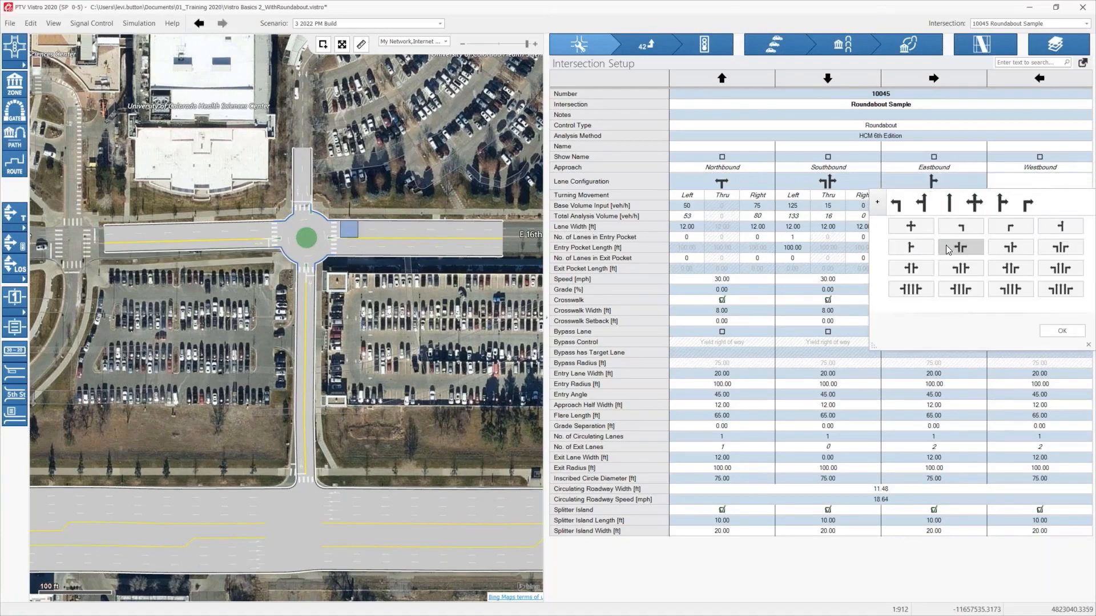
left_click(1056, 330)
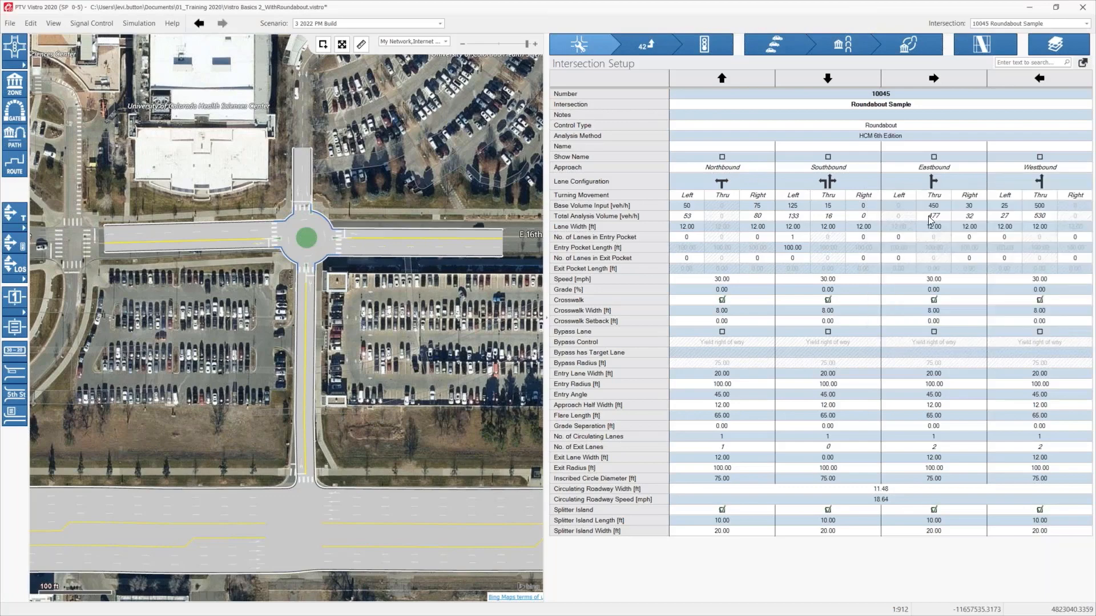
Set the southbound approach's lane configuration to a single shared left-through-right lane.
left_click(832, 186)
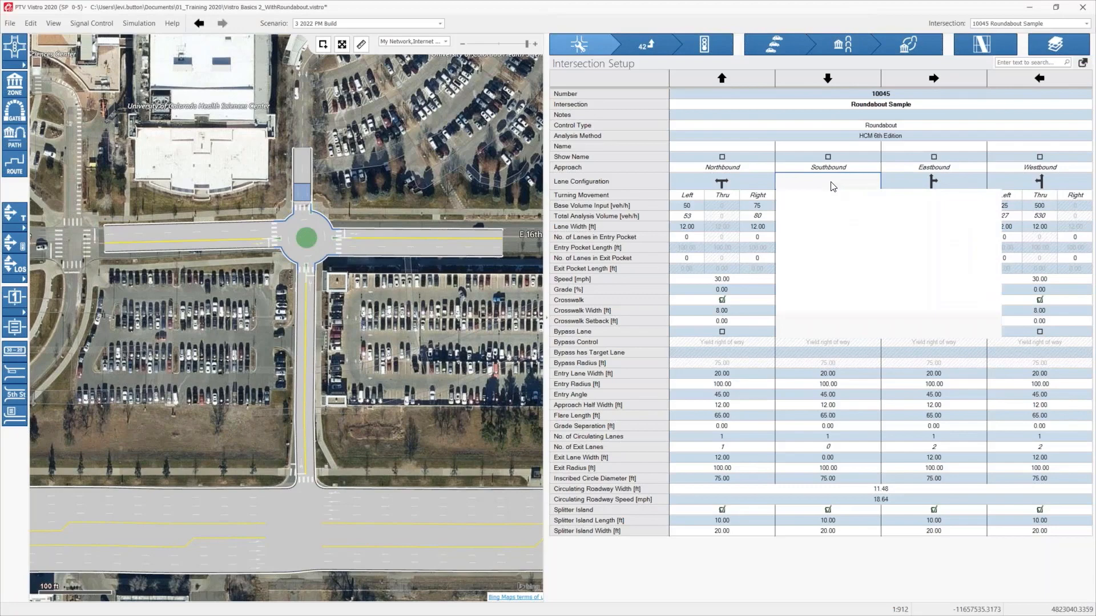
left_click(901, 208)
left_click(810, 209)
left_click(881, 198)
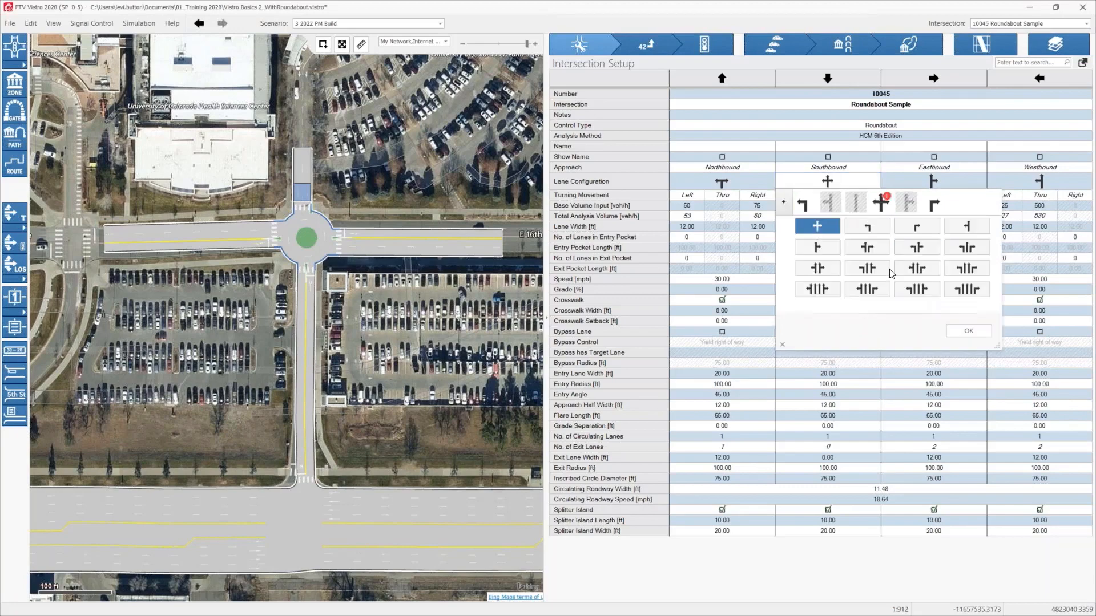
left_click(963, 329)
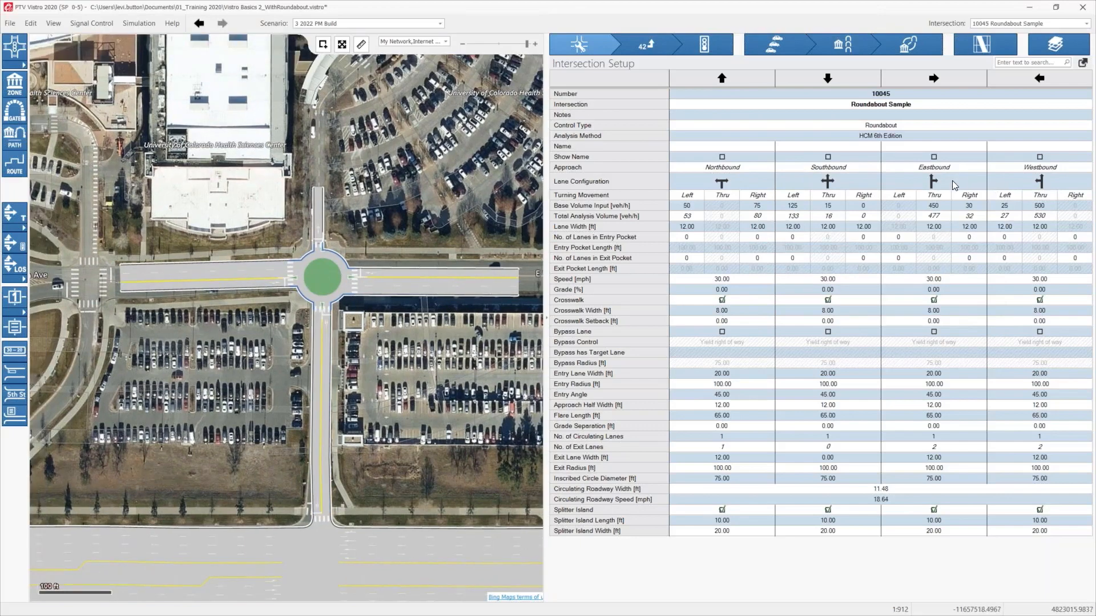
Extend the roundabout's east leg slightly and remove a through lane from its outer end.
left_click(133, 283)
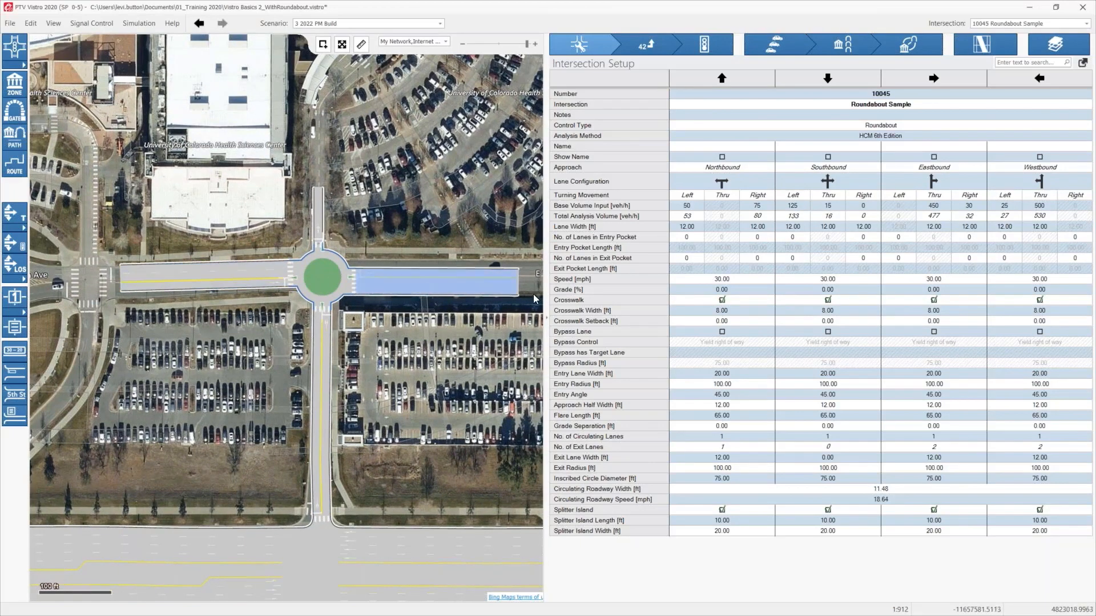
mouse_move(518, 279)
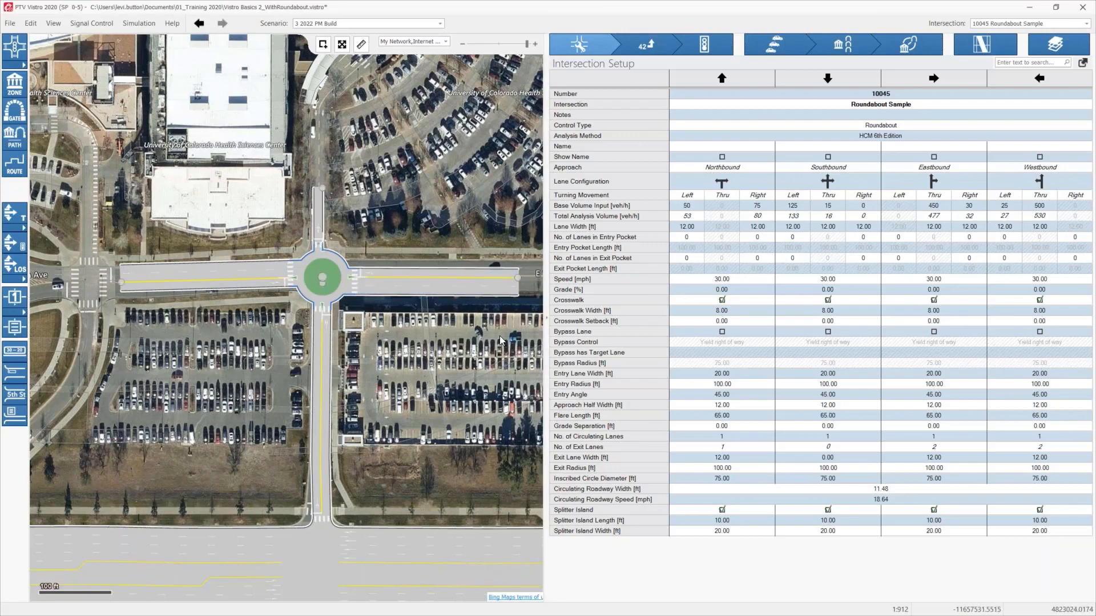
scroll(430, 321, "up", 2)
left_click_drag(440, 313, 266, 323)
right_click(393, 265)
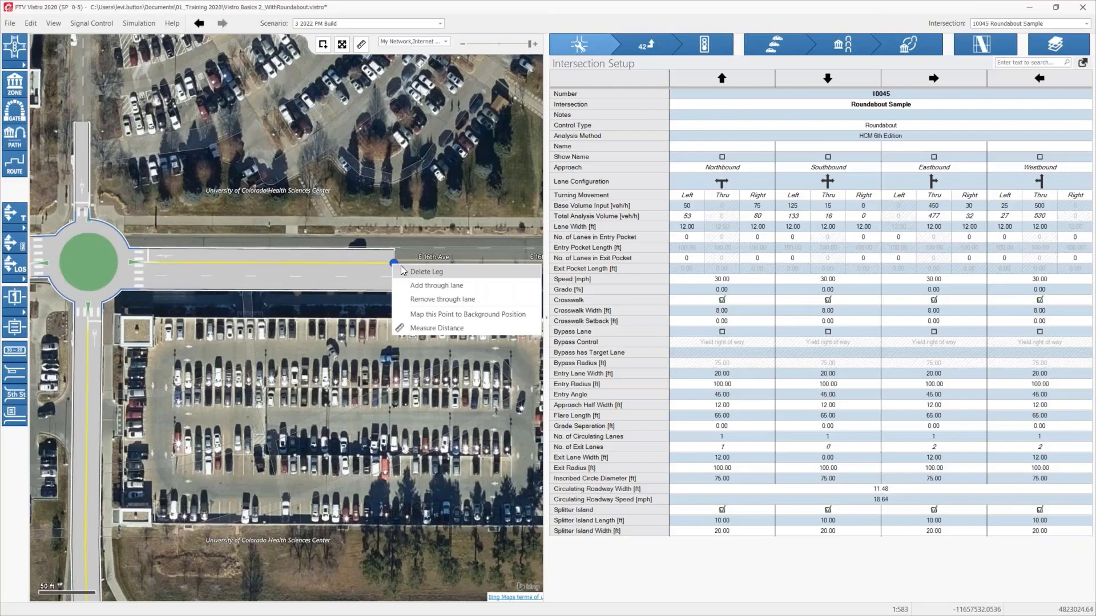
left_click(394, 266)
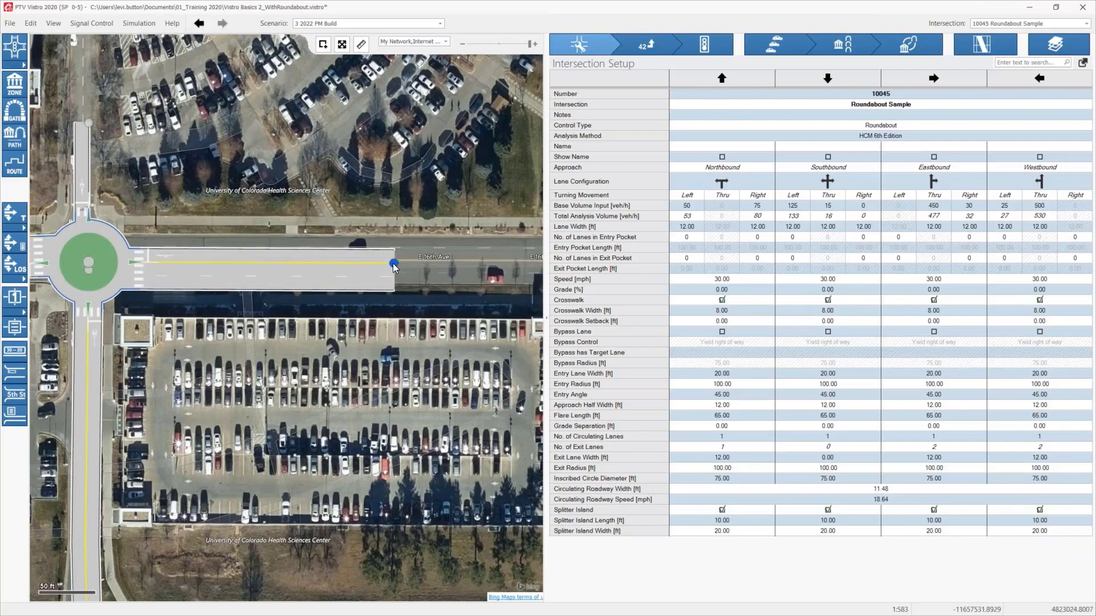
left_click_drag(394, 267, 406, 261)
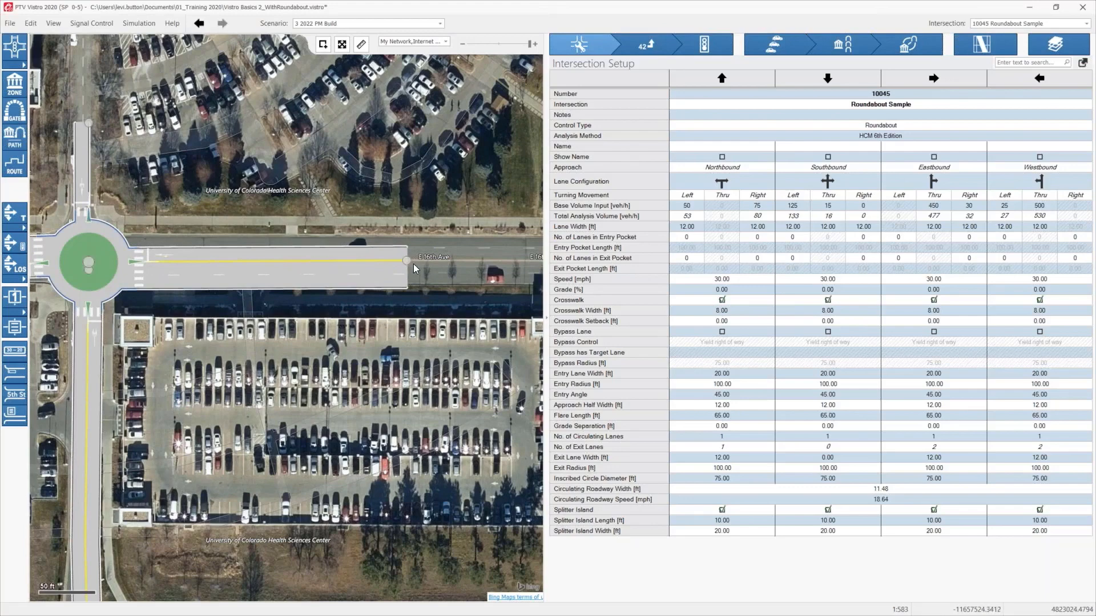
right_click(405, 259)
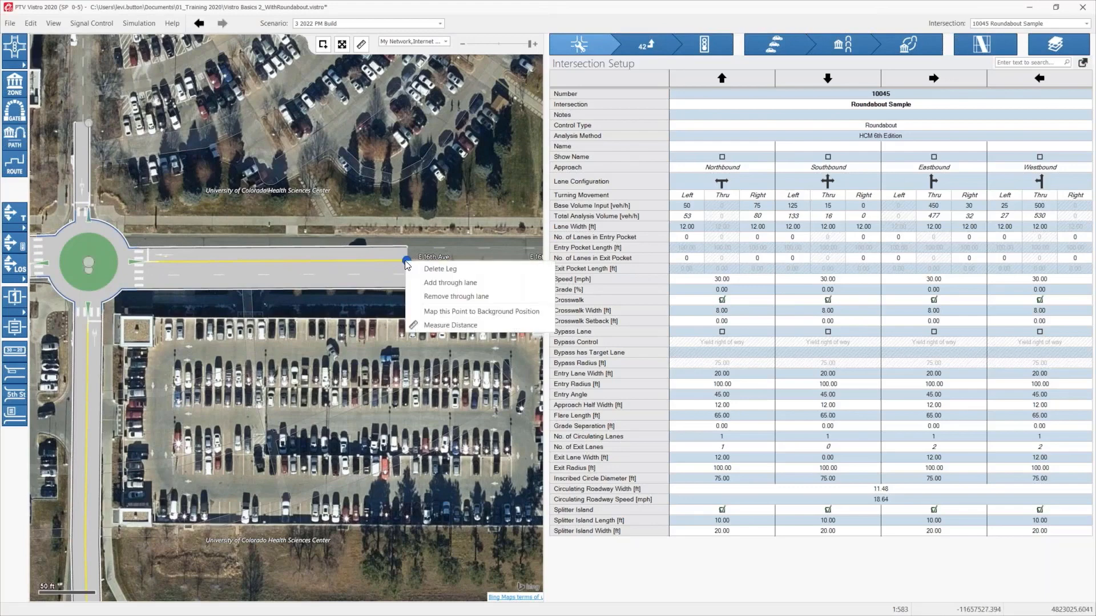
left_click(450, 298)
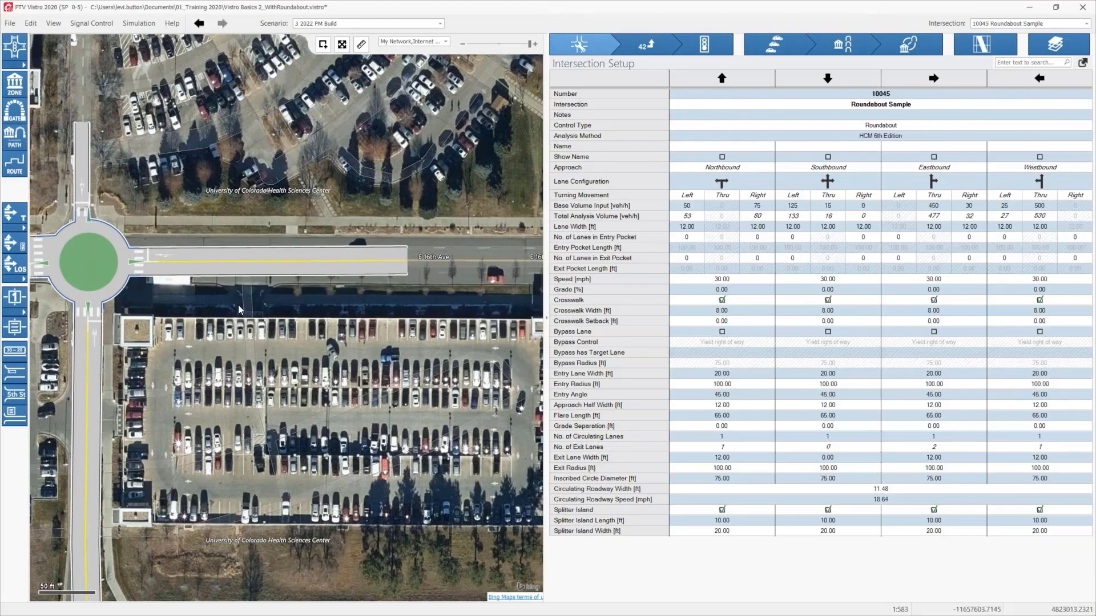
Remove a through lane from the outer end of the roundabout's west leg.
left_click_drag(281, 303, 349, 296)
left_click_drag(245, 268, 310, 272)
left_click_drag(176, 280, 395, 261)
right_click(126, 247)
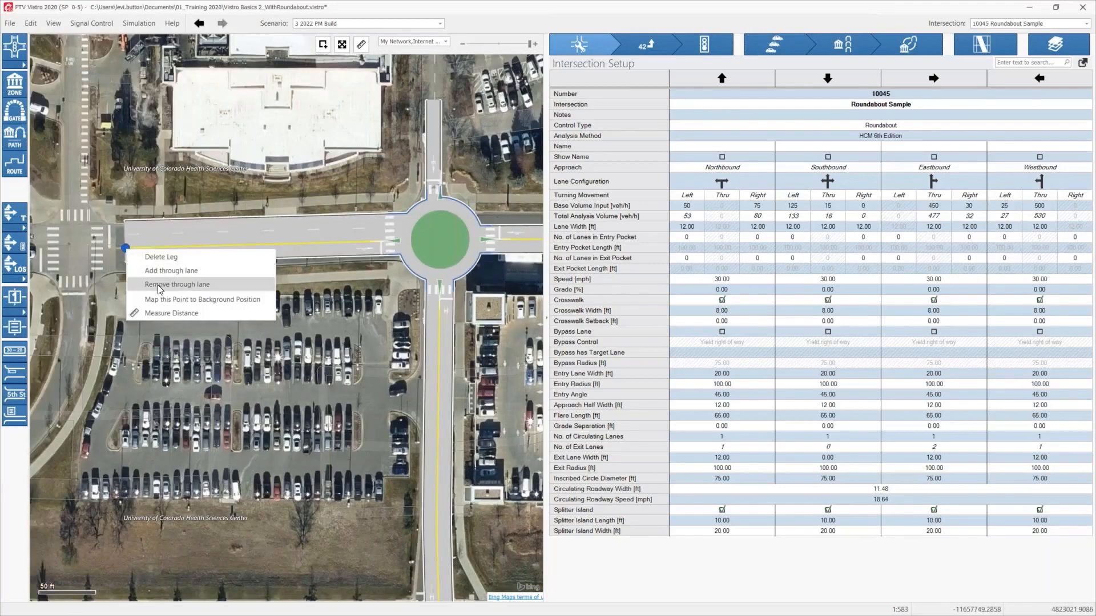
left_click(206, 291)
left_click_drag(268, 295, 75, 296)
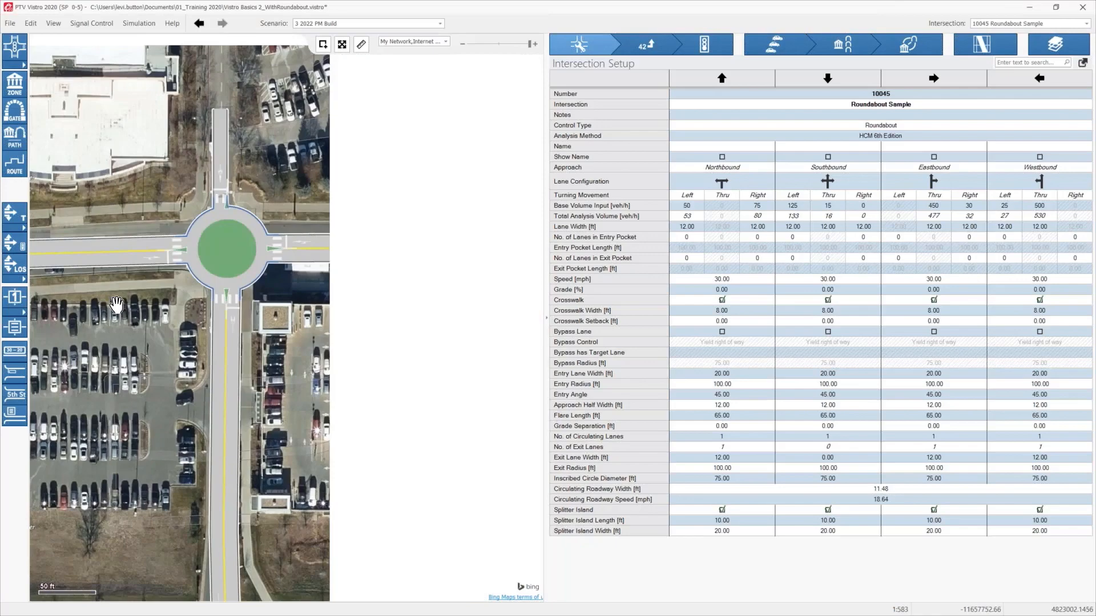
scroll(376, 278, "down", 1)
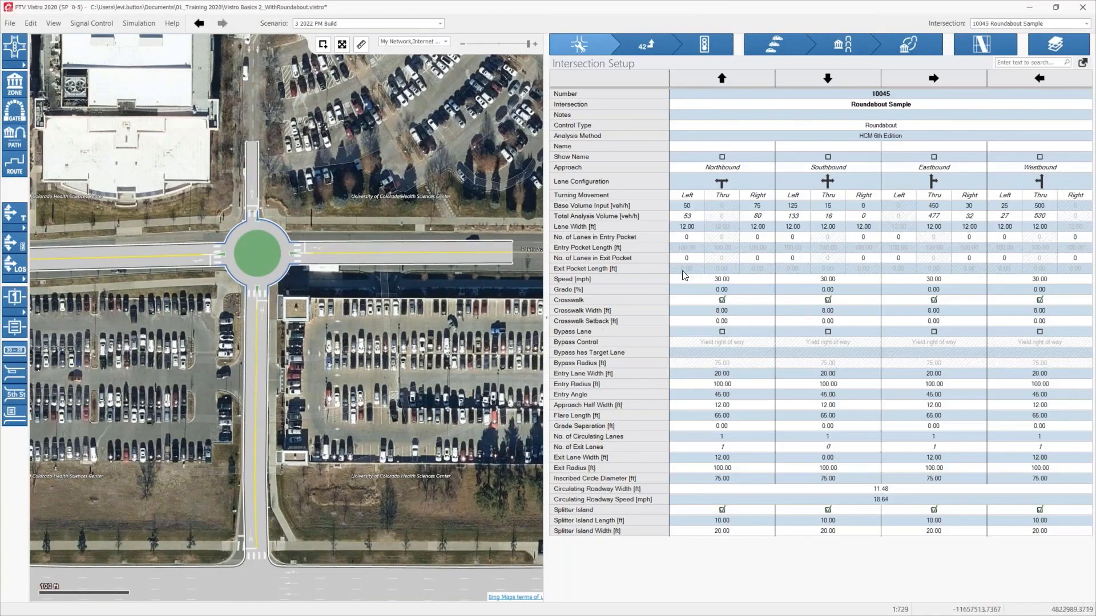
Review the single-lane roundabout's traffic control results and inspect the northbound inscribed circle diameter, number of circulating lanes and flare length.
left_click(707, 46)
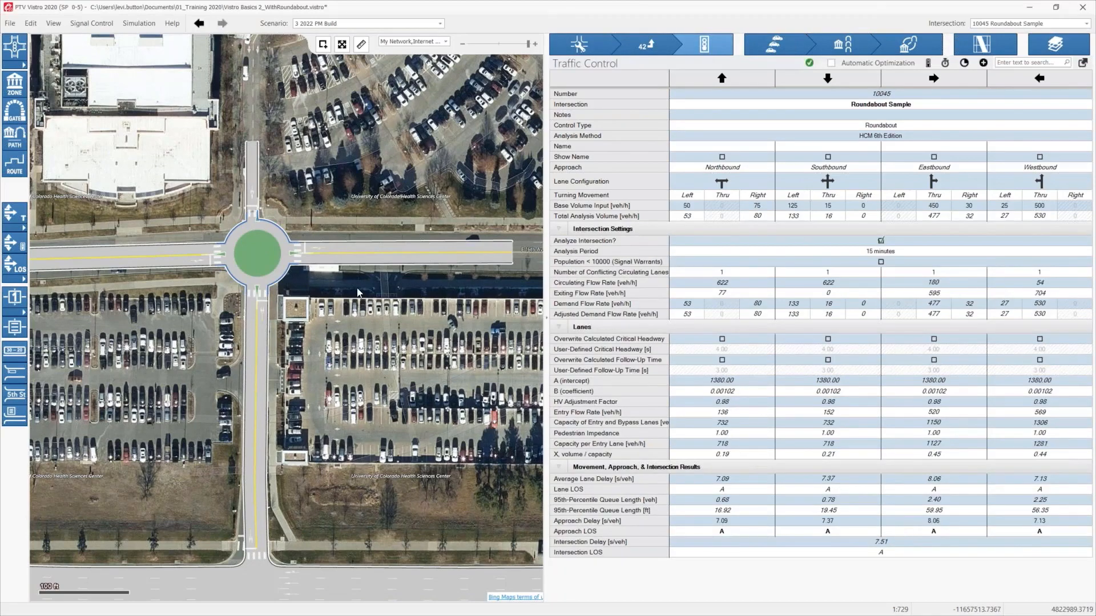
left_click(578, 52)
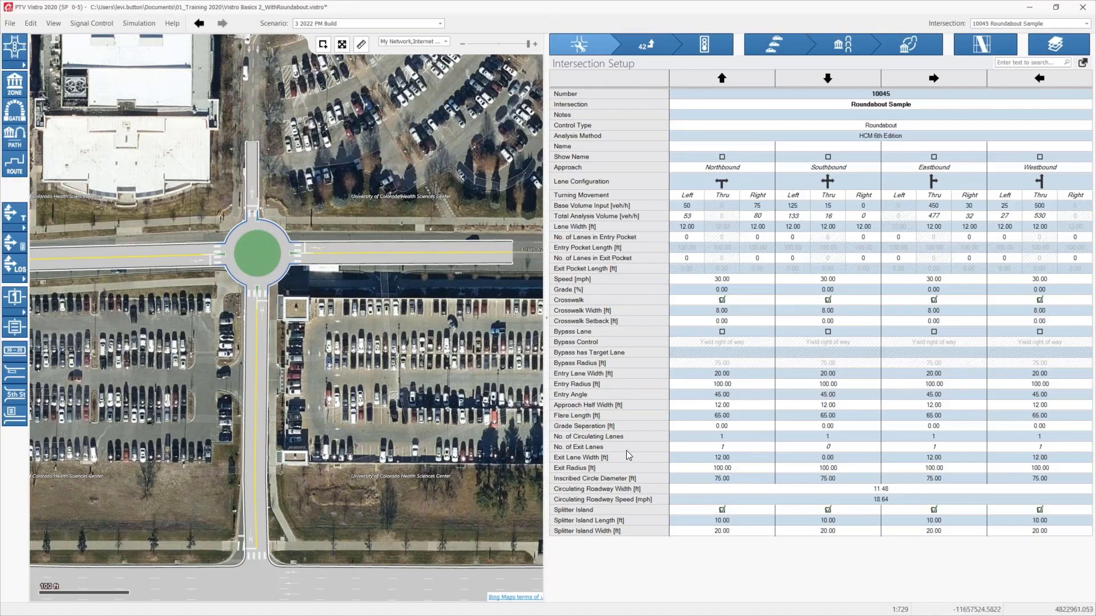
left_click(686, 477)
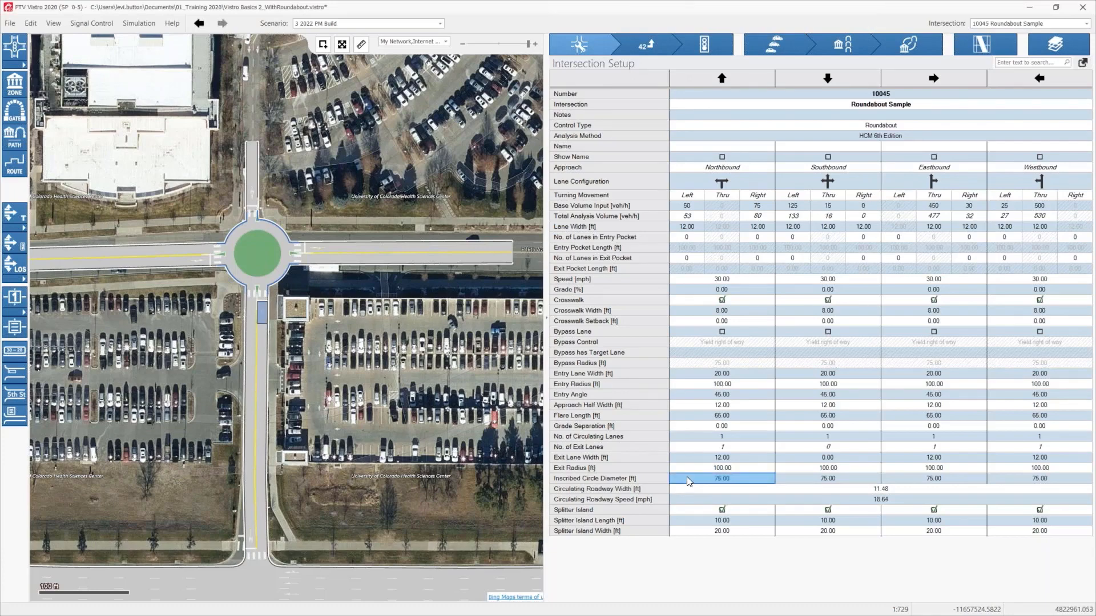
left_click(708, 438)
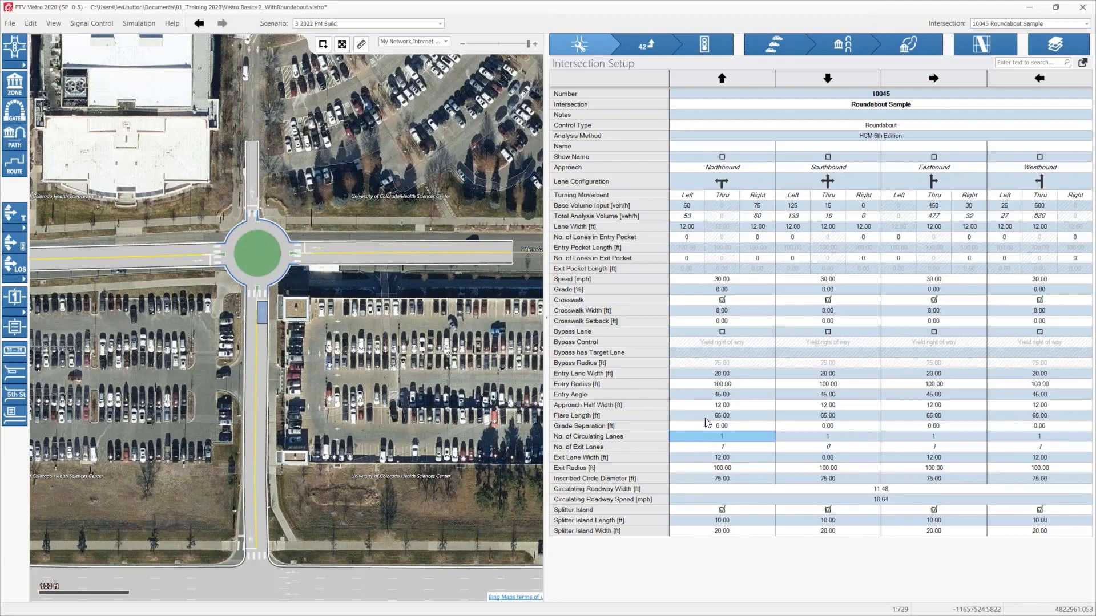
left_click(708, 417)
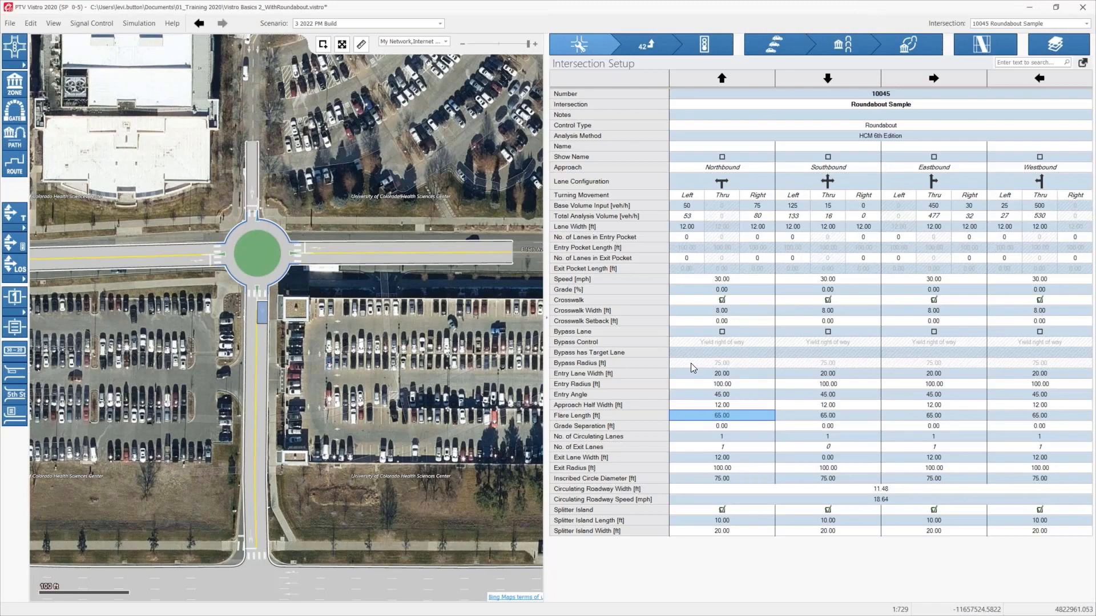
Try a bypass lane on the northbound approach and remove it again.
left_click(721, 332)
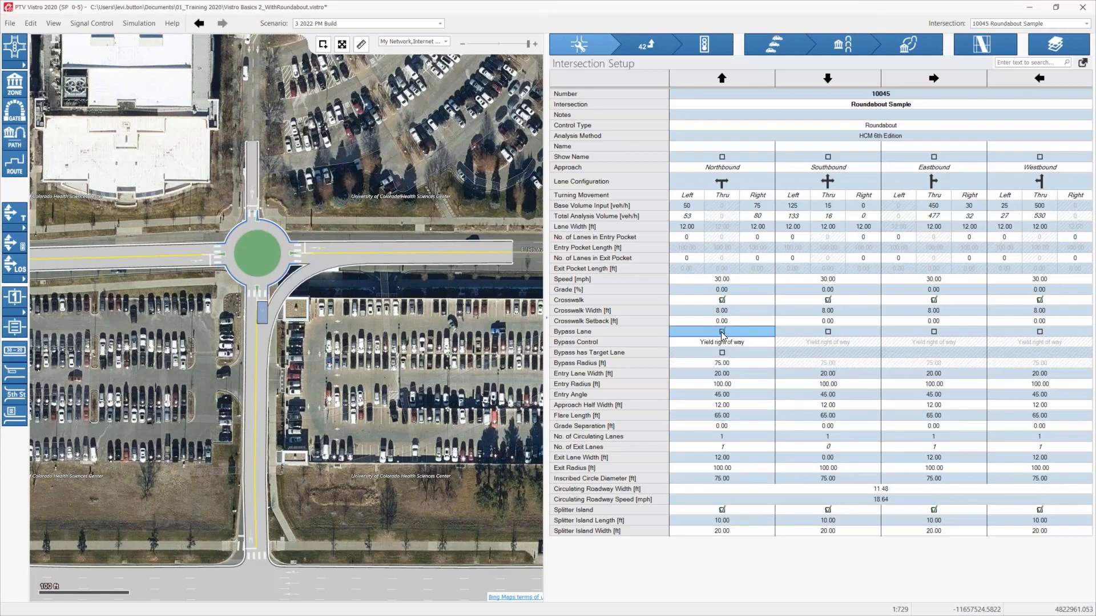
left_click(721, 332)
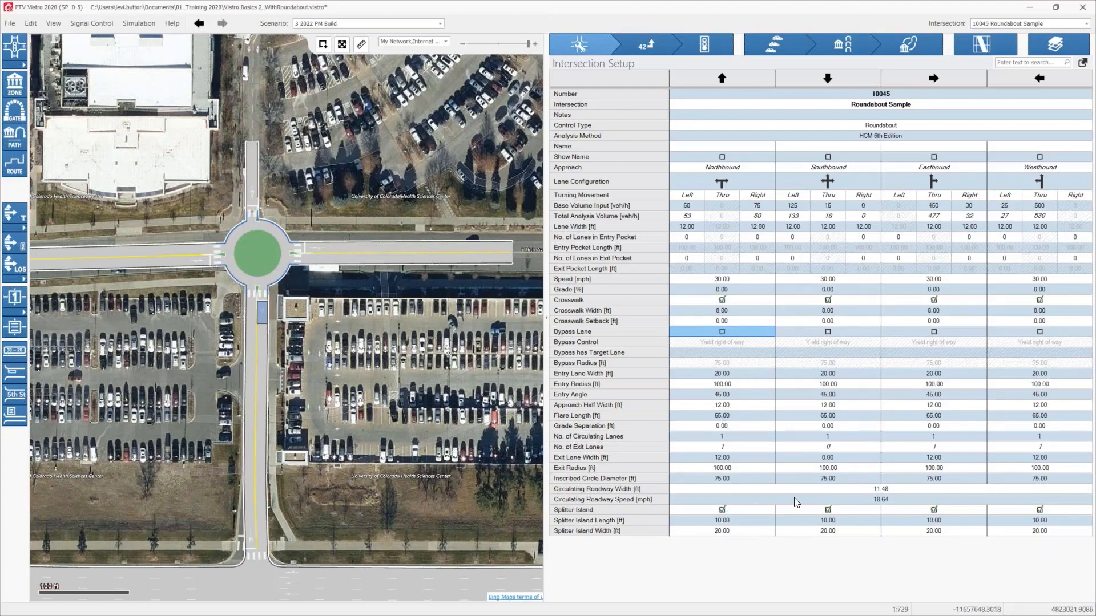
Set the roundabout's circulating roadway speed to 12 mph.
left_click(870, 502)
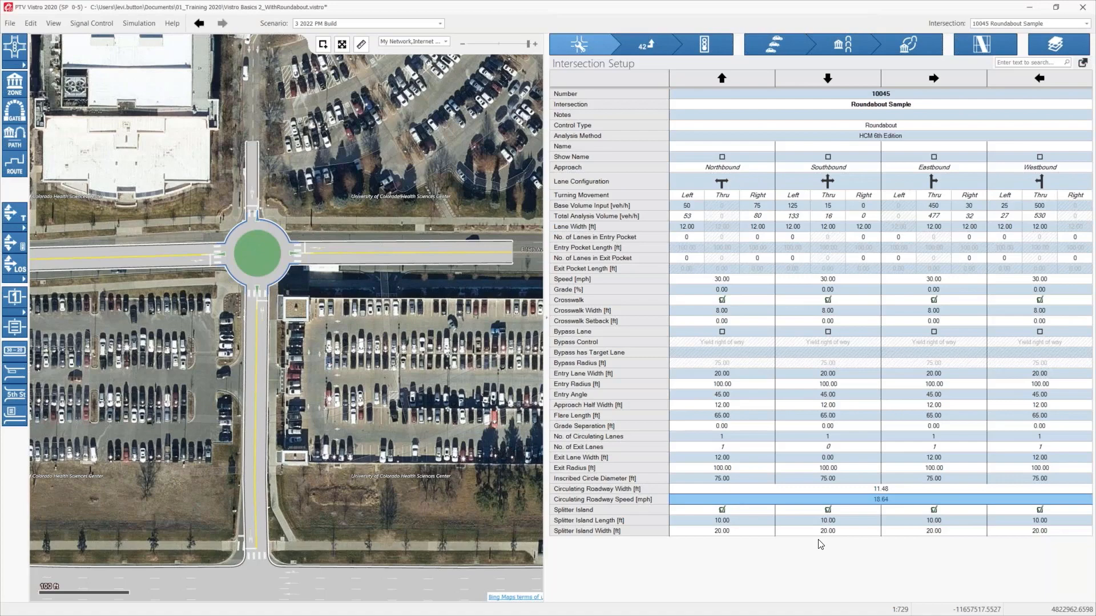
type("12")
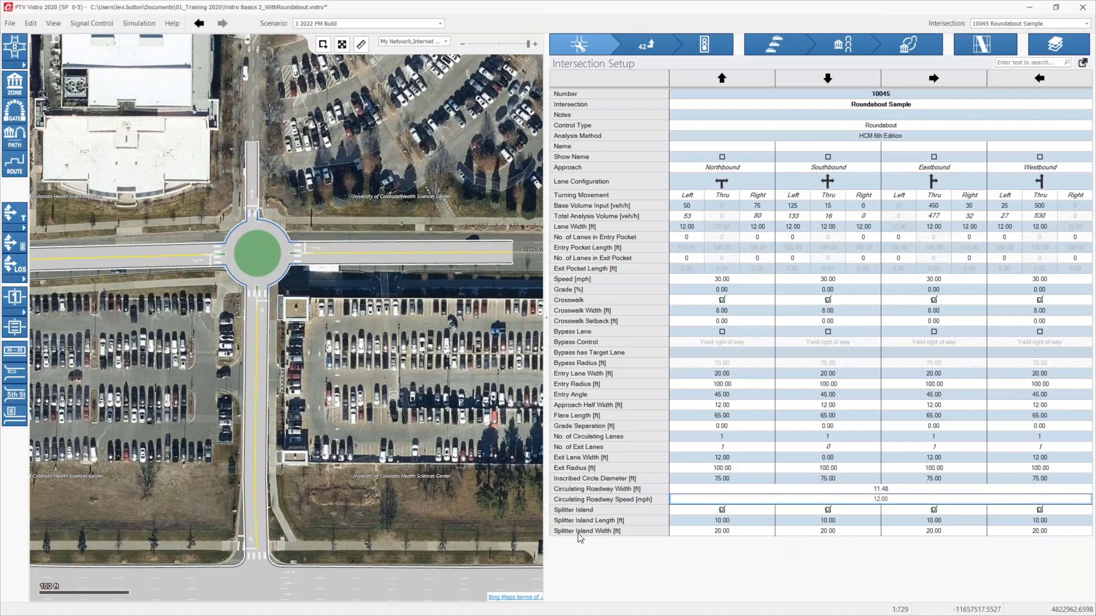
key("Return")
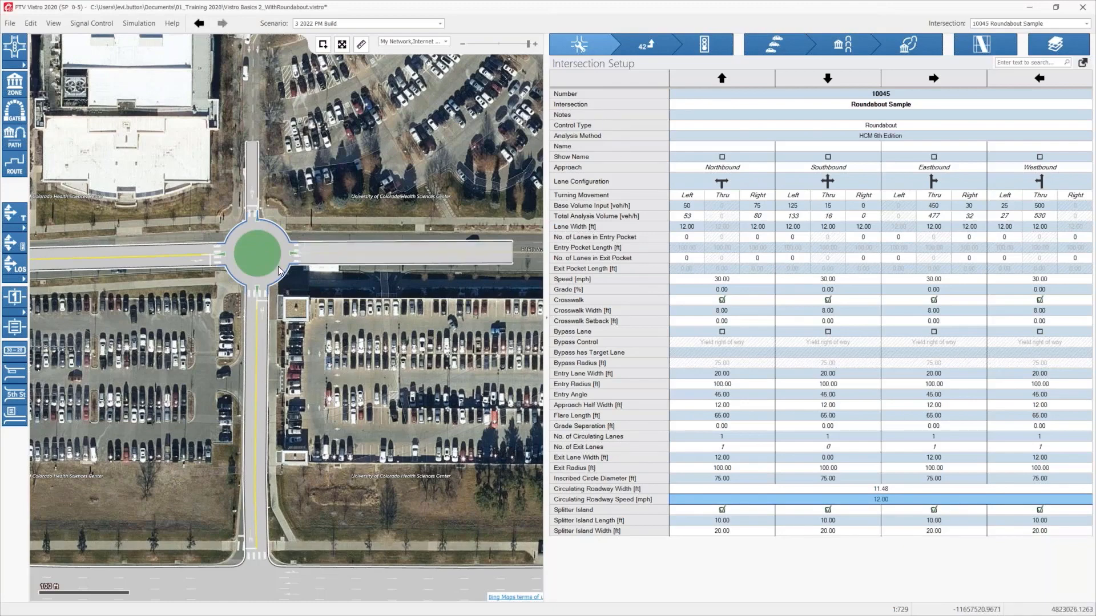
Check the control types available for the Roundabout Sample intersection without changing the selection.
left_click_drag(276, 272, 337, 243)
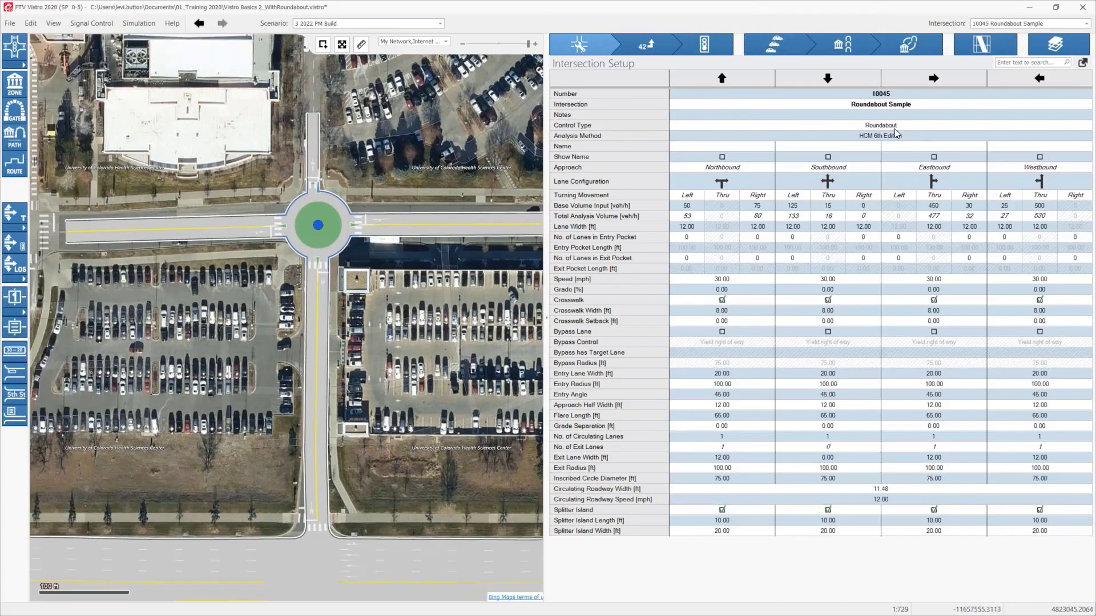
left_click(881, 125)
left_click(882, 126)
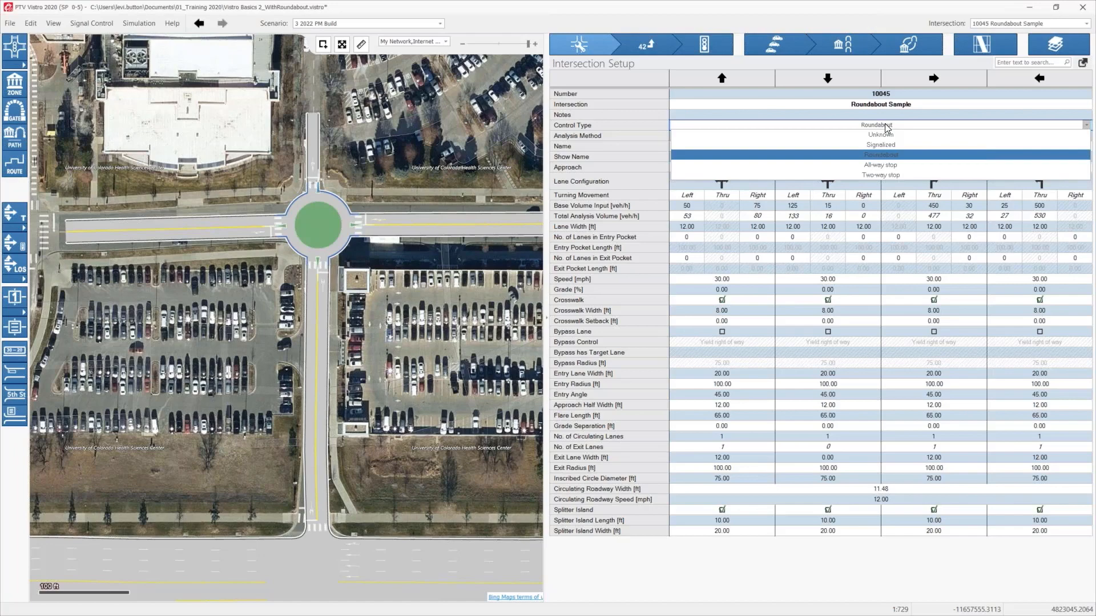
left_click(394, 162)
Review the roundabout's volumes and traffic control results, including the northbound number of conflicting circulating lanes.
left_click(657, 46)
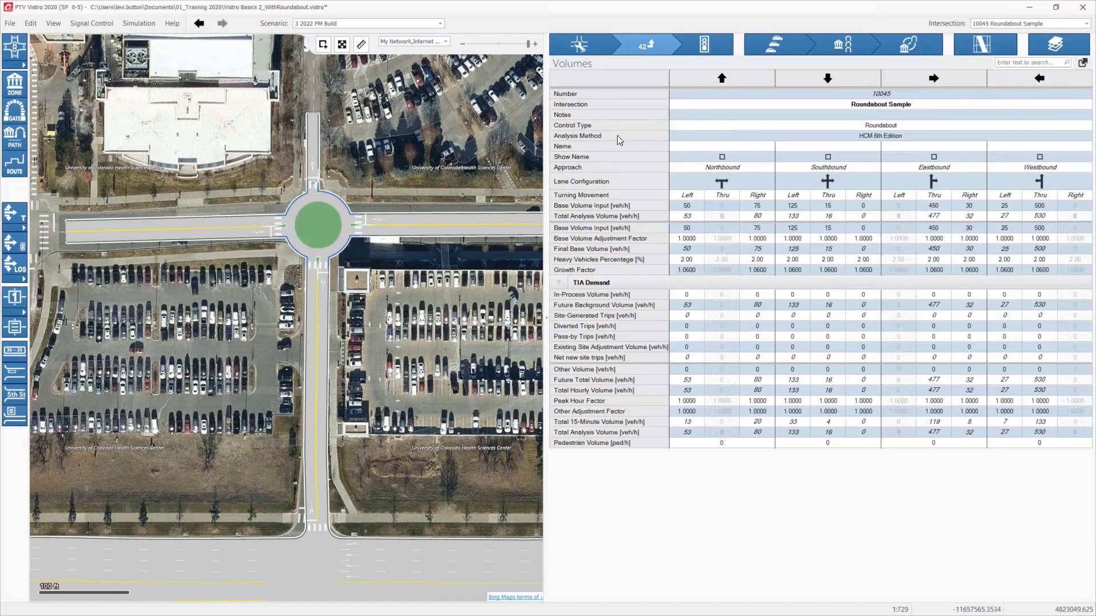
left_click(705, 46)
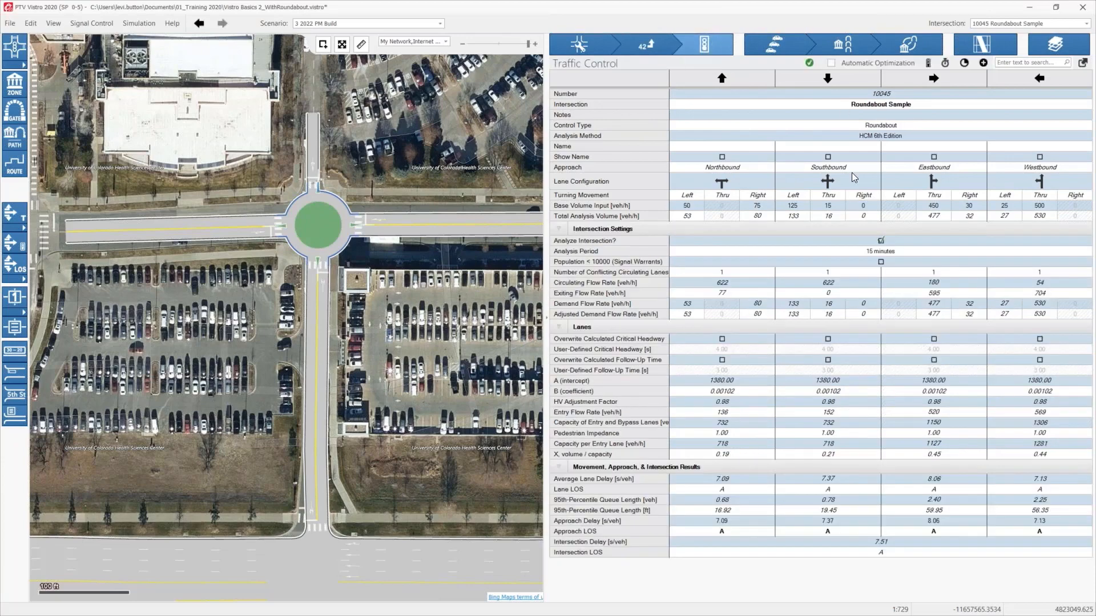
left_click(648, 46)
left_click(580, 52)
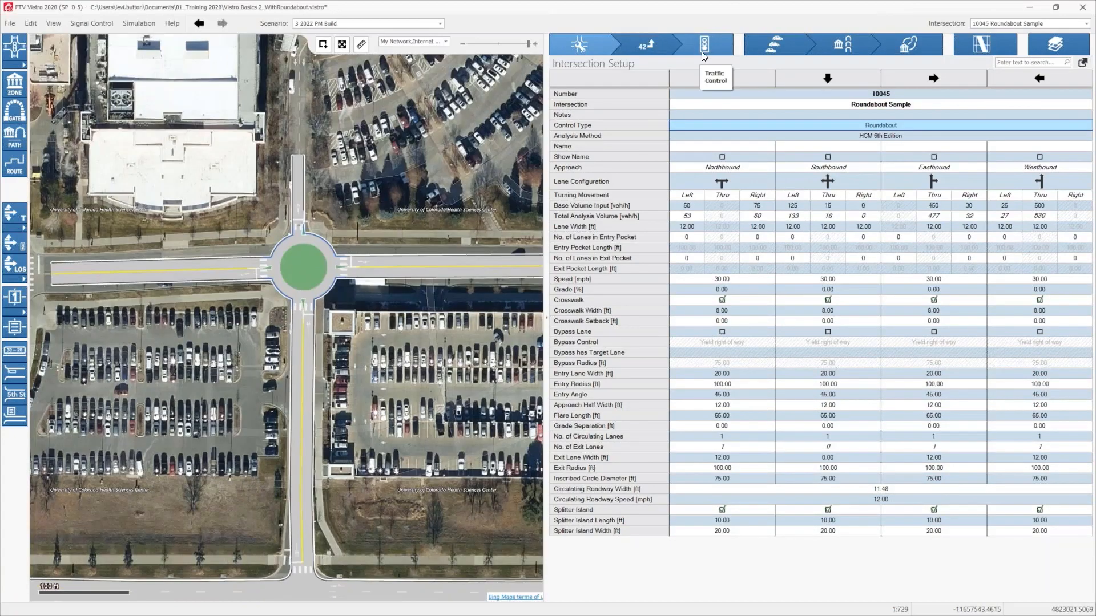
left_click(703, 50)
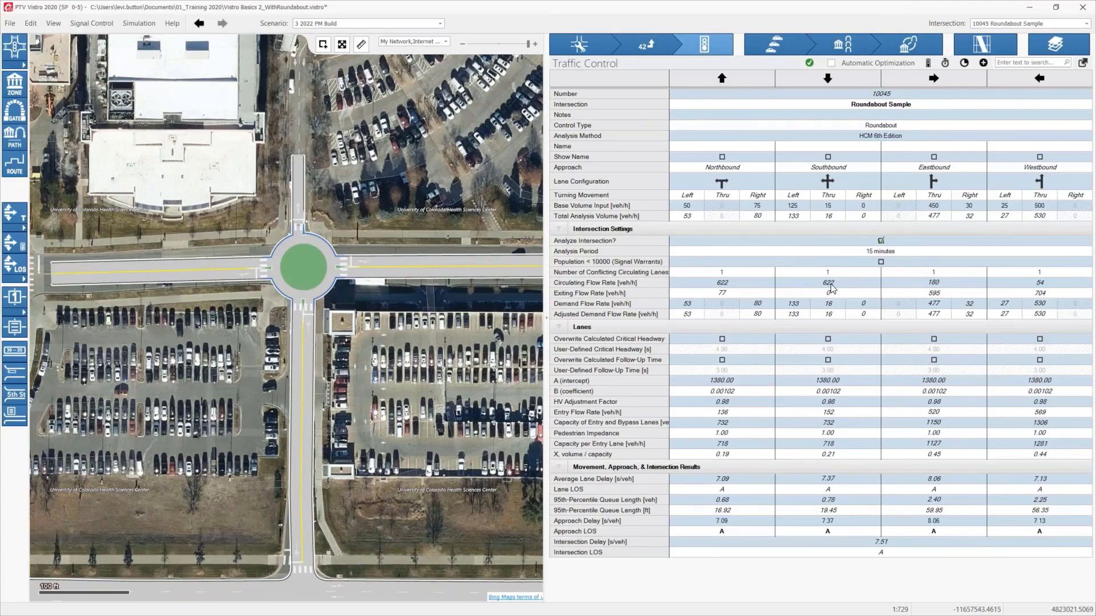
left_click(710, 272)
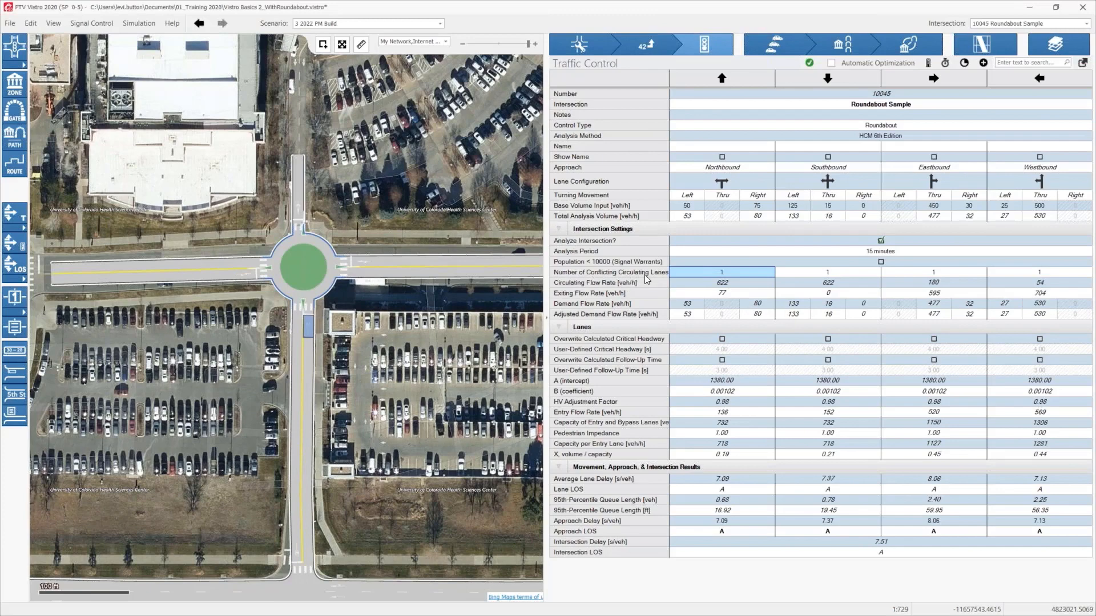
Set the northbound number of circulating lanes to 2 in the intersection setup and bring up the traffic control results.
left_click(578, 44)
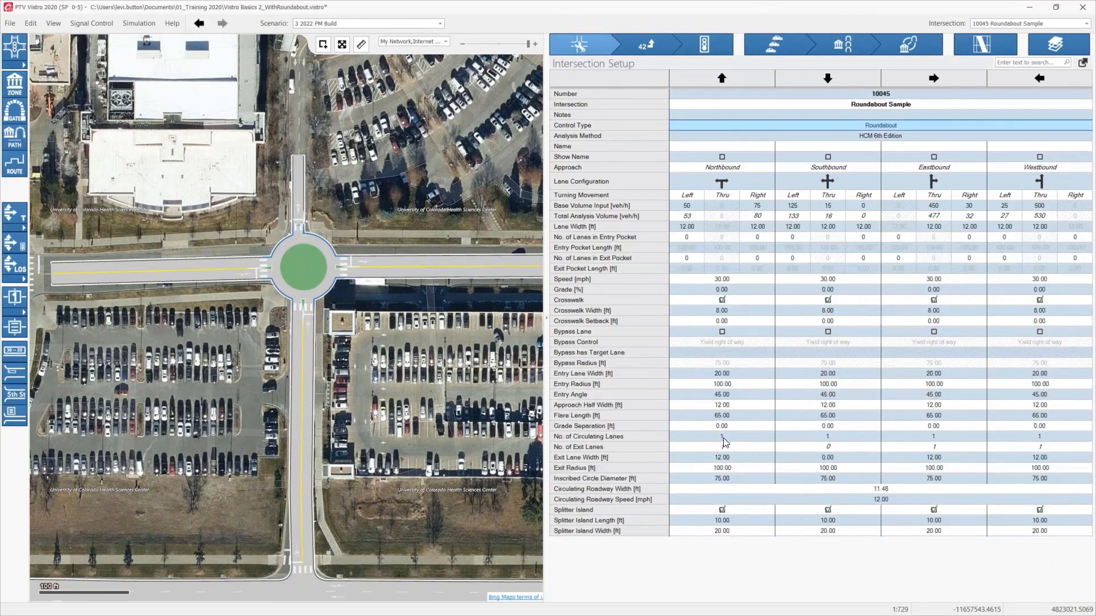
left_click(724, 437)
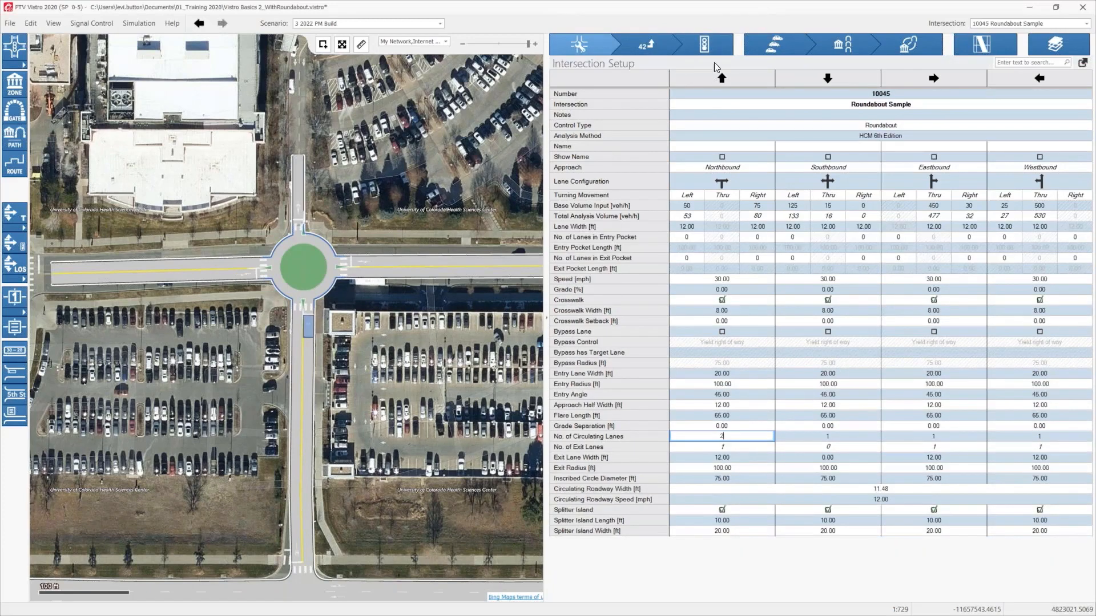
left_click(708, 49)
Restore the northbound number of conflicting circulating lanes to 1 in the traffic control data.
left_click(722, 271)
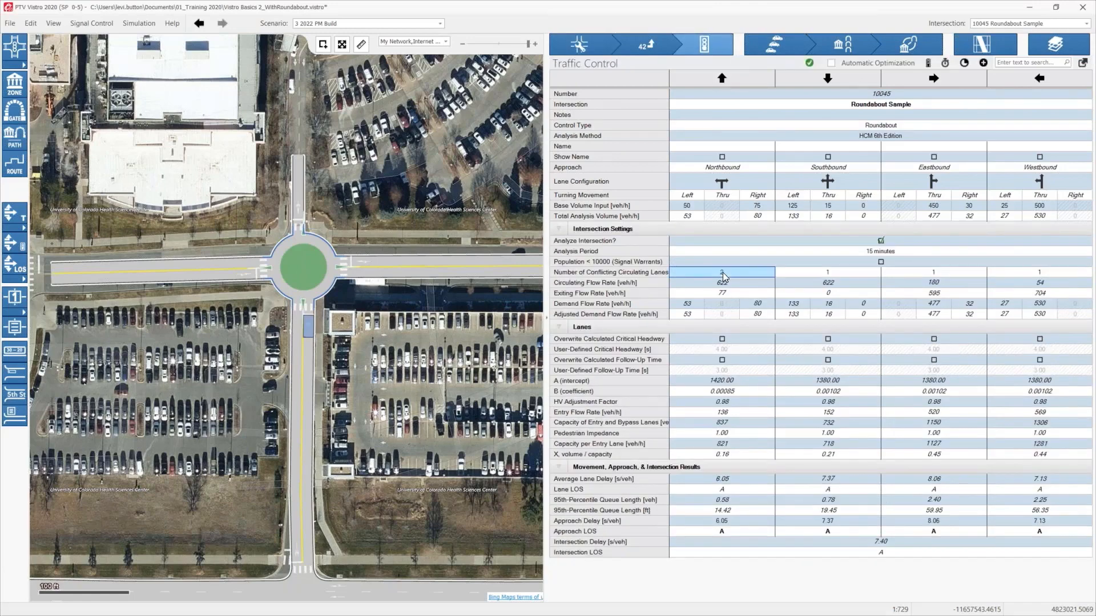
left_click(723, 273)
type("1")
key("Return")
Try the Kimber analysis method for the roundabout and return to HCM 6th Edition.
left_click(888, 135)
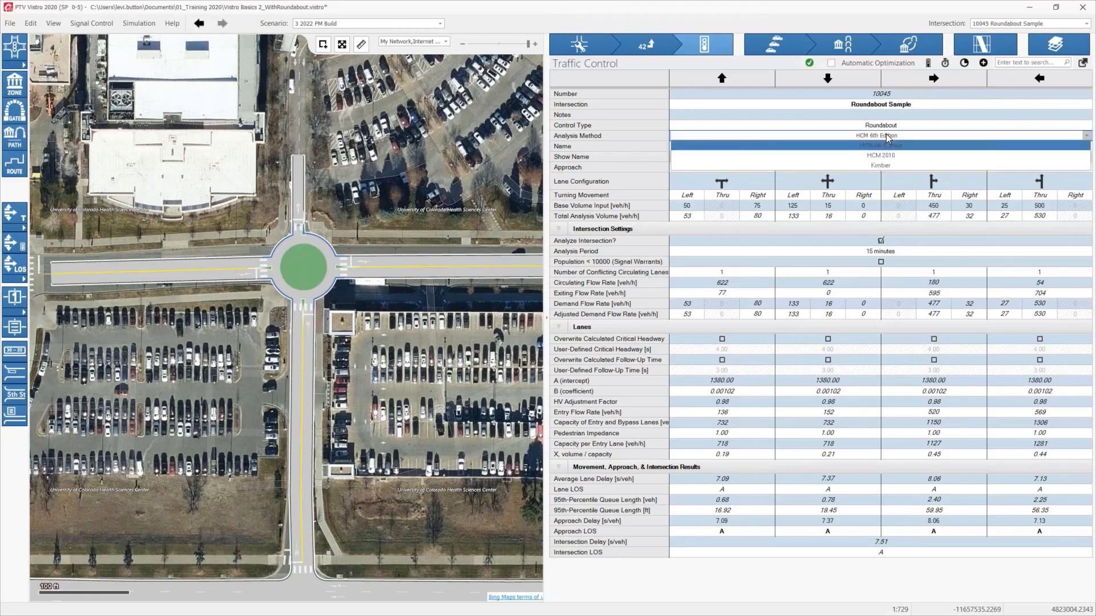
left_click(892, 166)
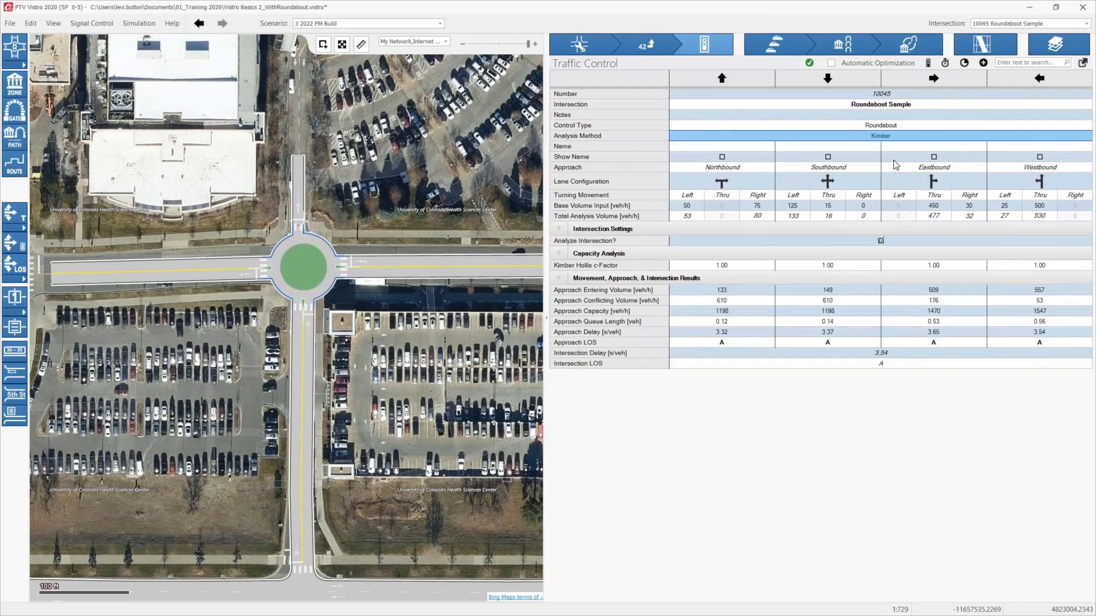
left_click(883, 137)
left_click(882, 146)
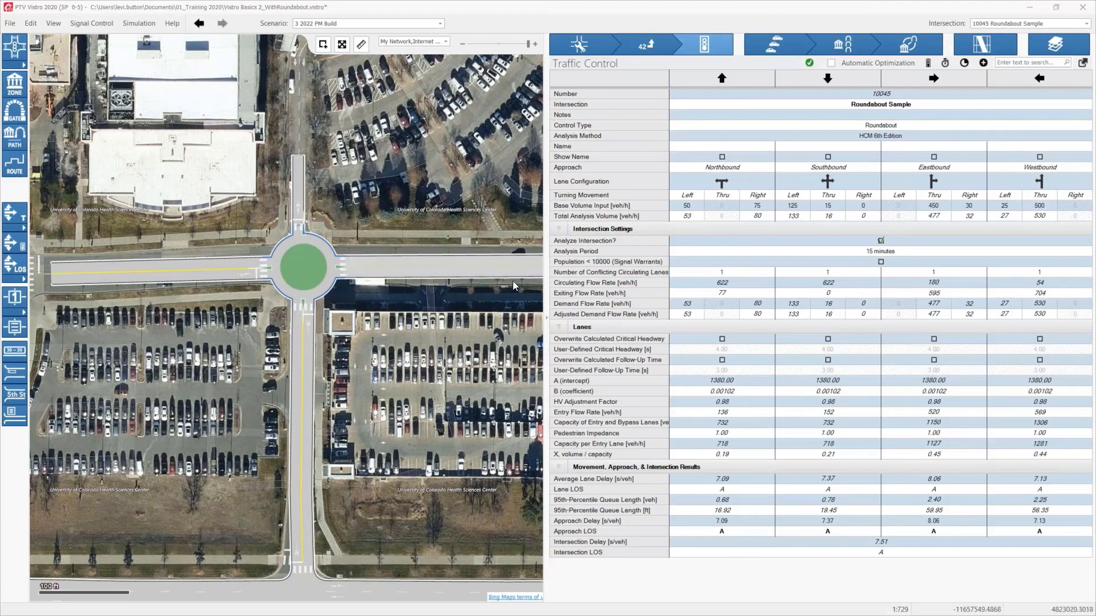
View the traffic control data of the Signal Control - Manual Entry and TWSC Sample intersections on E Colfax Ave.
scroll(498, 375, "down", 1)
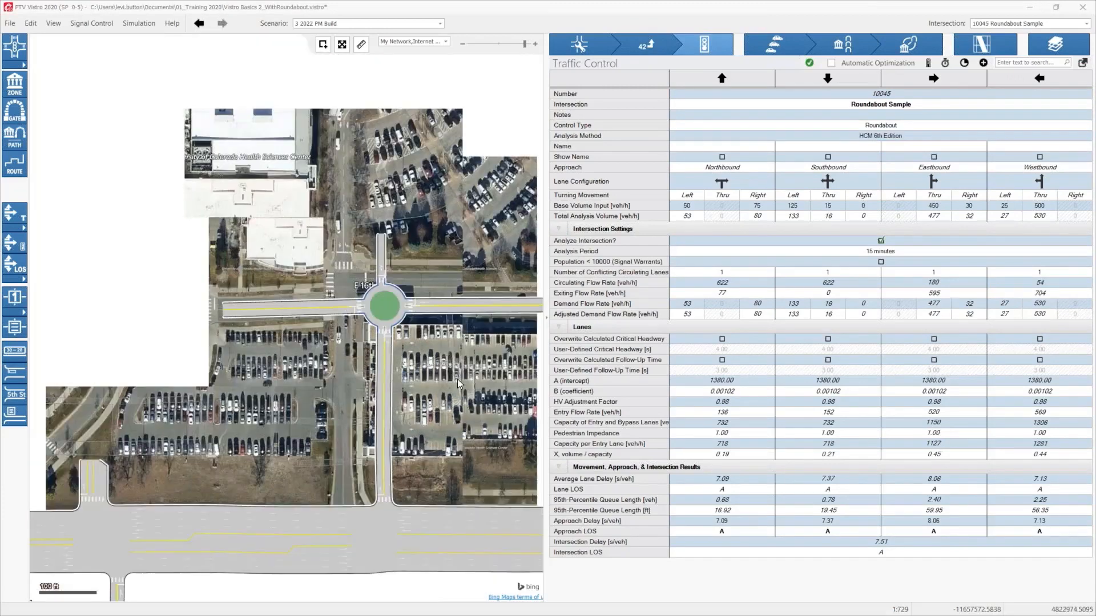
scroll(450, 379, "down", 1)
left_click_drag(419, 349, 342, 354)
left_click(435, 402)
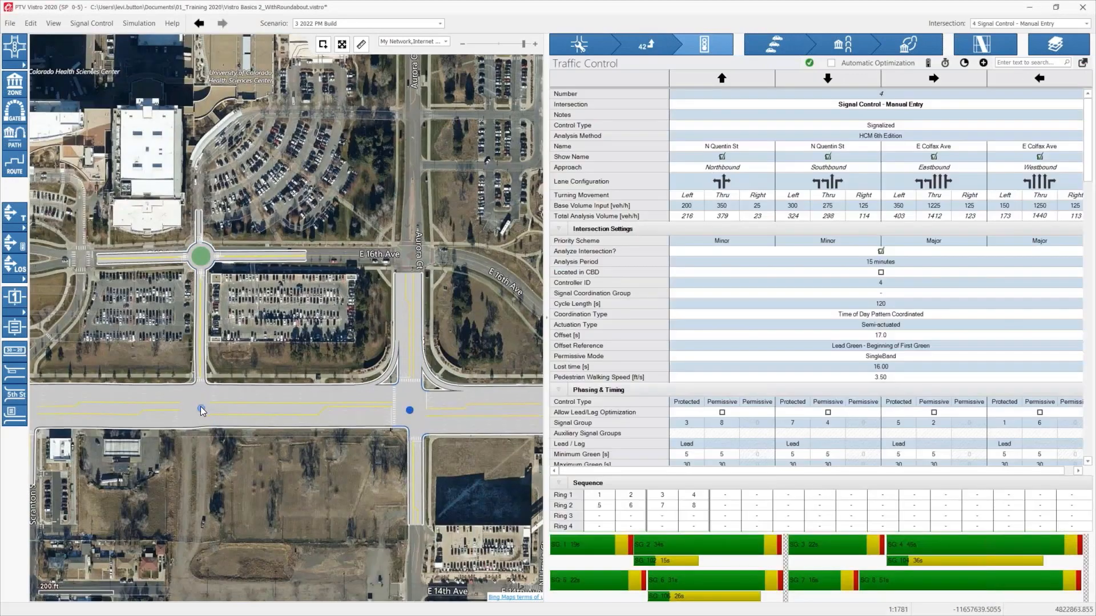
left_click(201, 406)
left_click(203, 266)
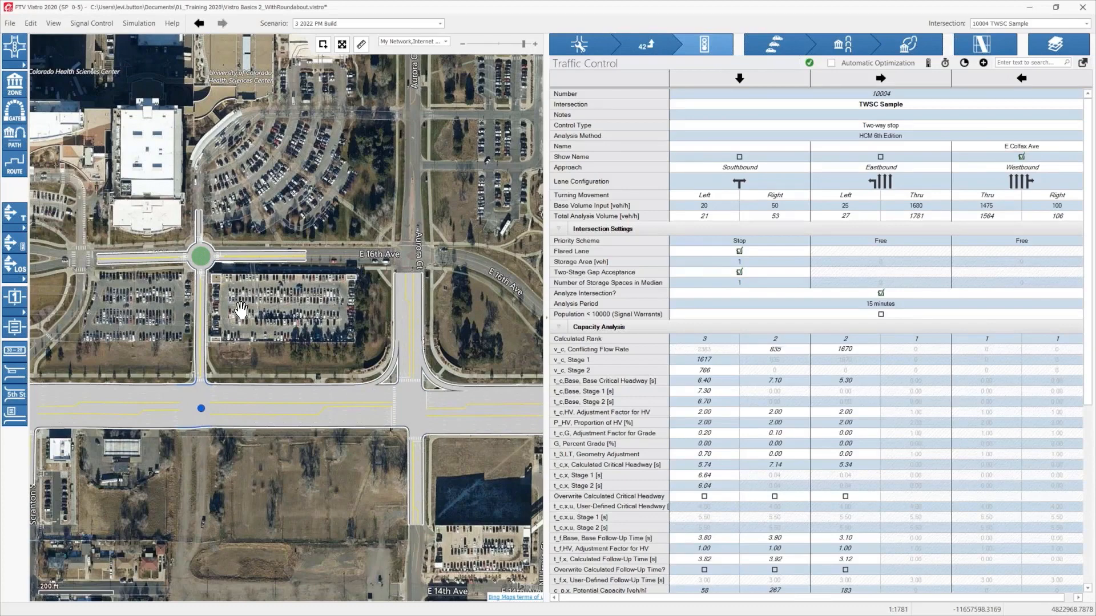
left_click_drag(240, 310, 257, 330)
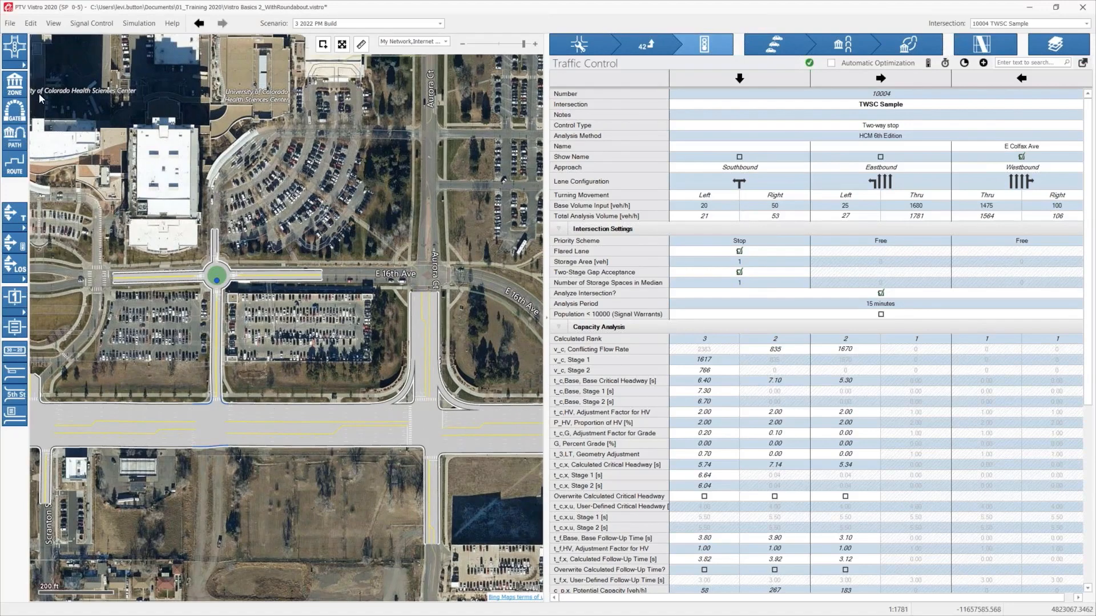
left_click(11, 26)
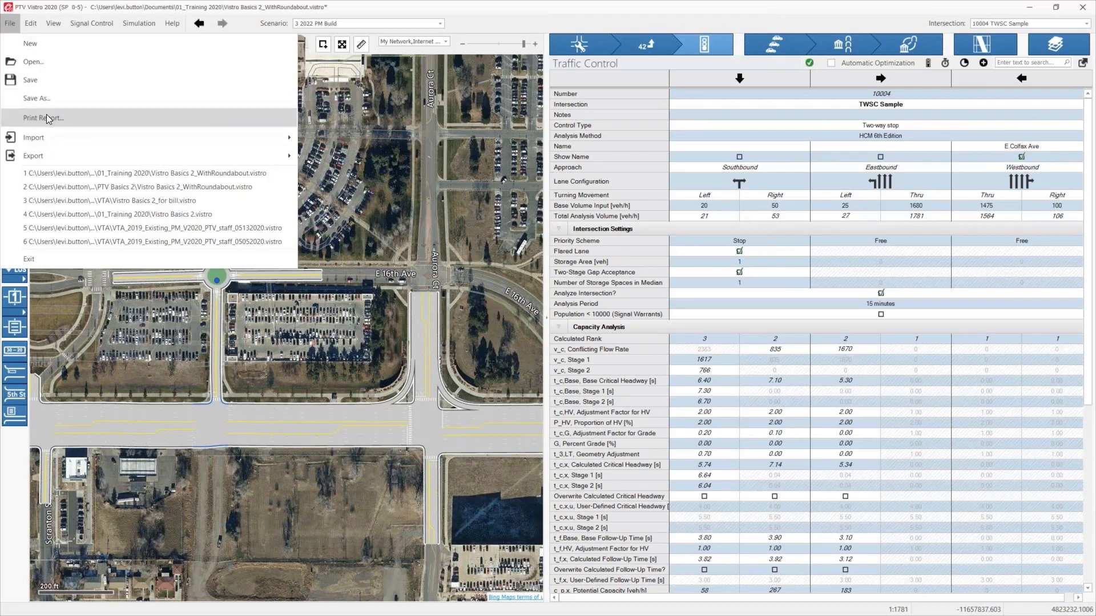
left_click(4, 27)
left_click(4, 27)
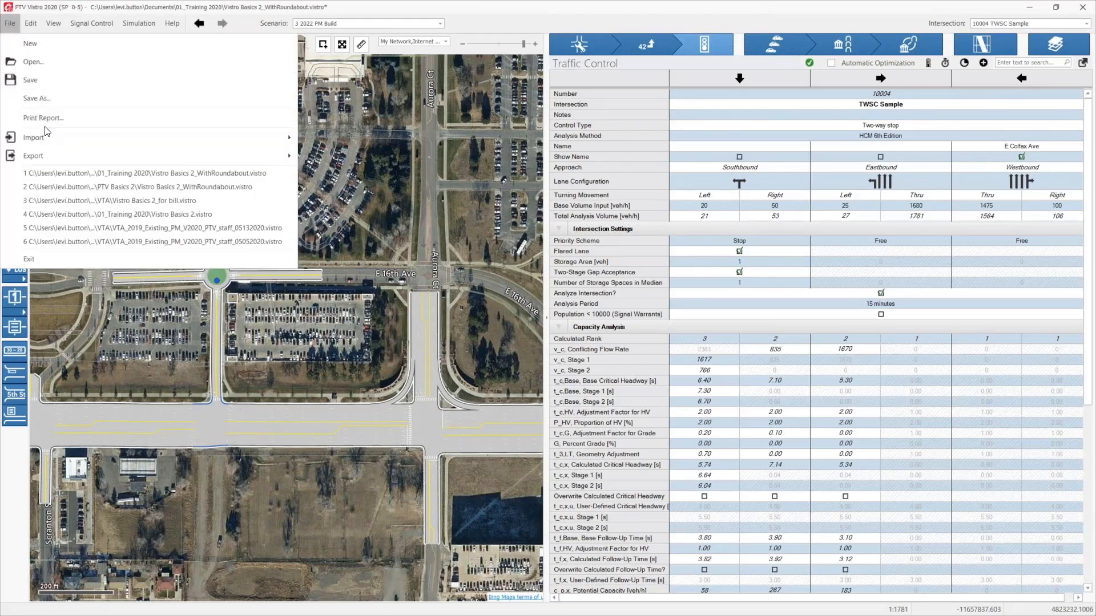
left_click(316, 111)
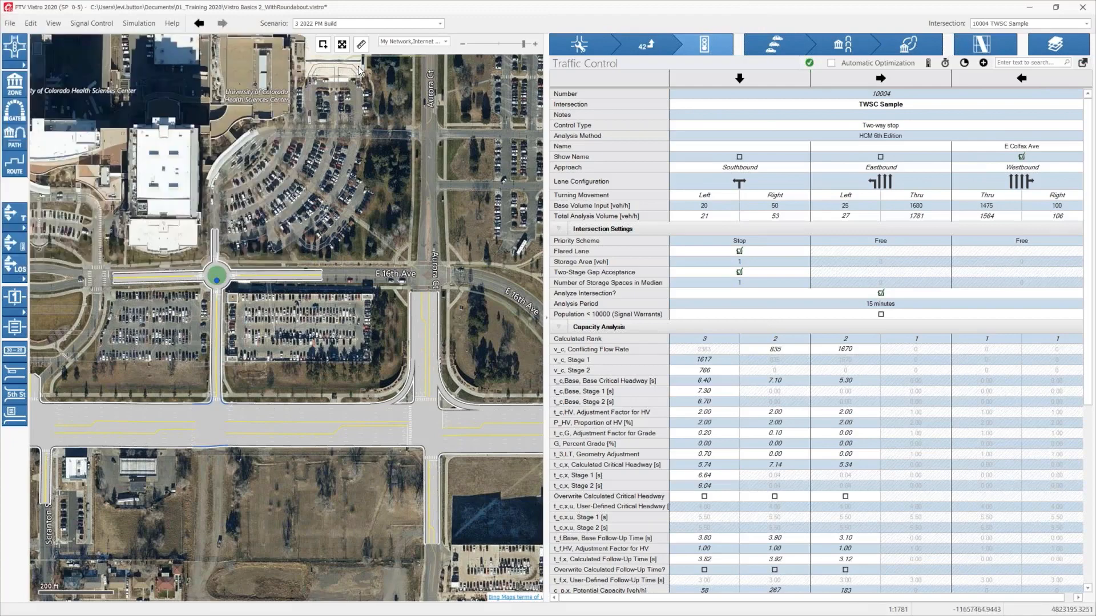
Select the 2022 PM Build scenario and open the report printing settings.
left_click(331, 24)
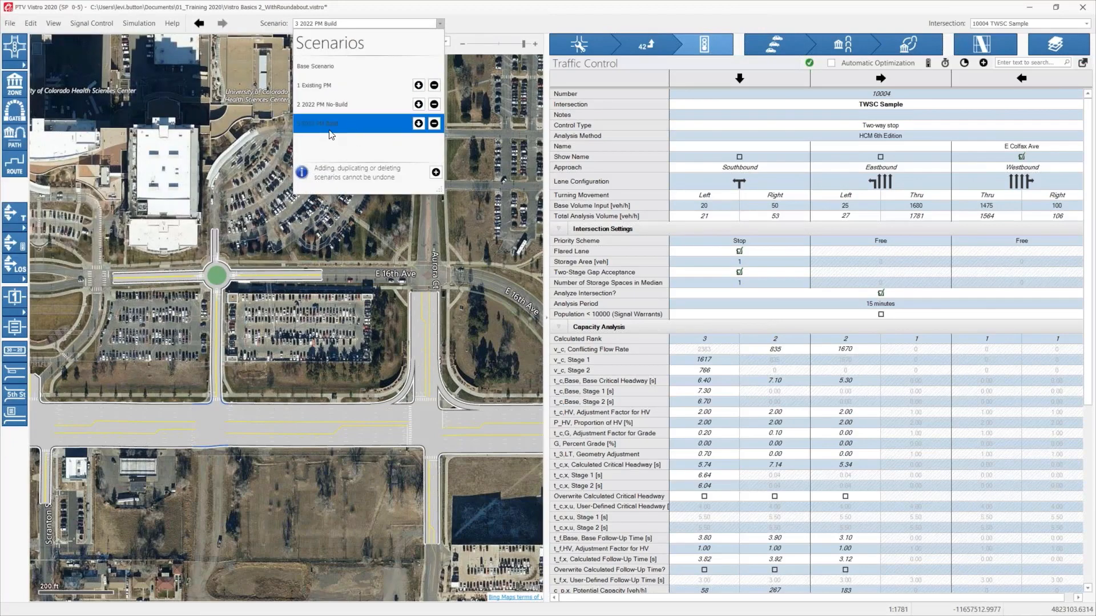
left_click(313, 126)
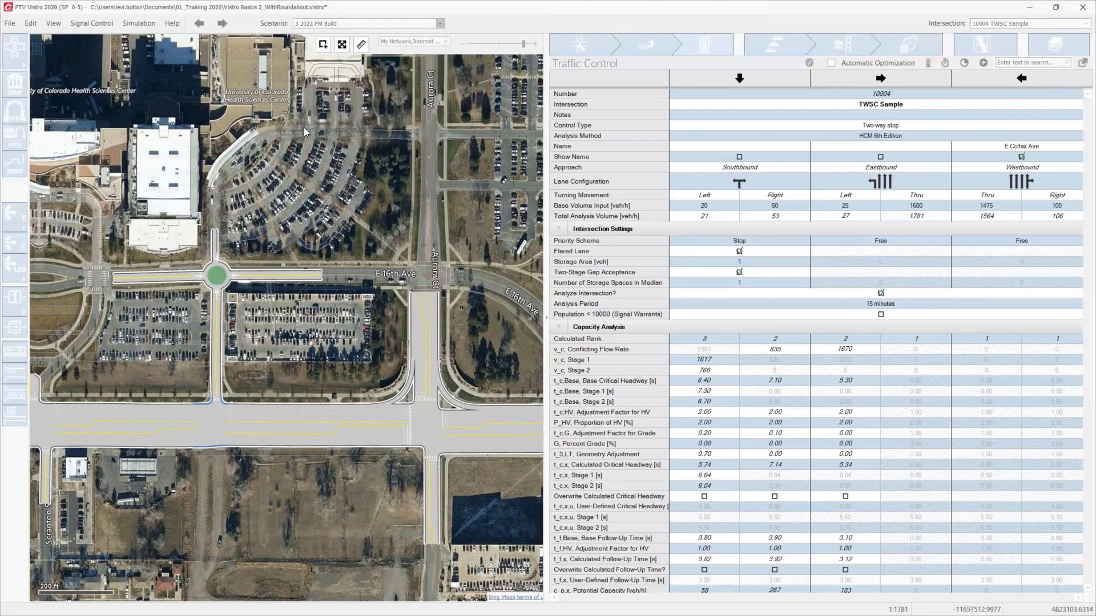
left_click(9, 25)
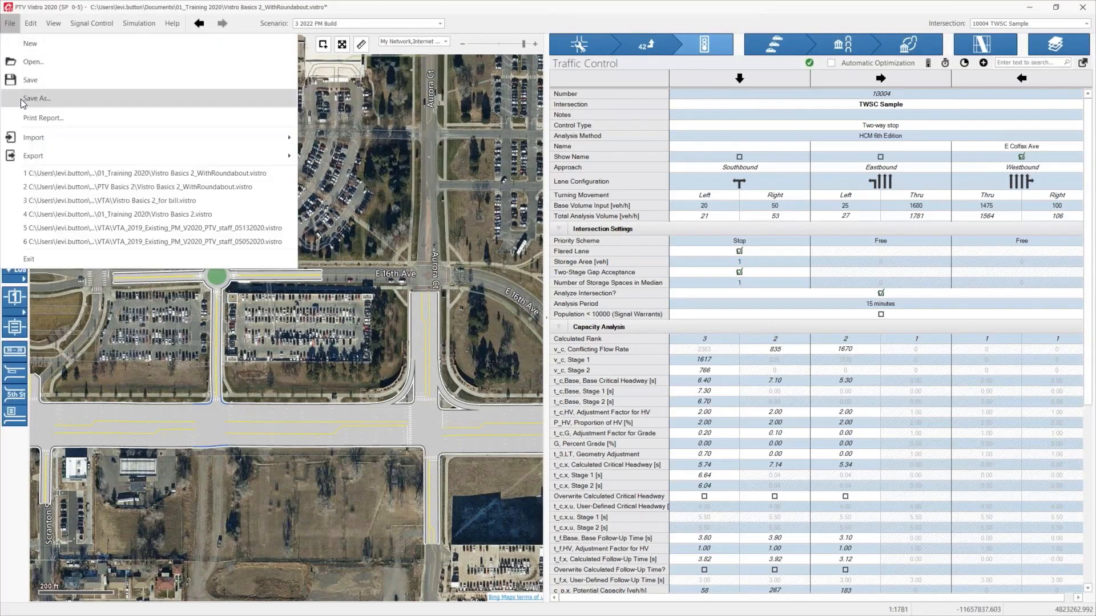
left_click(26, 118)
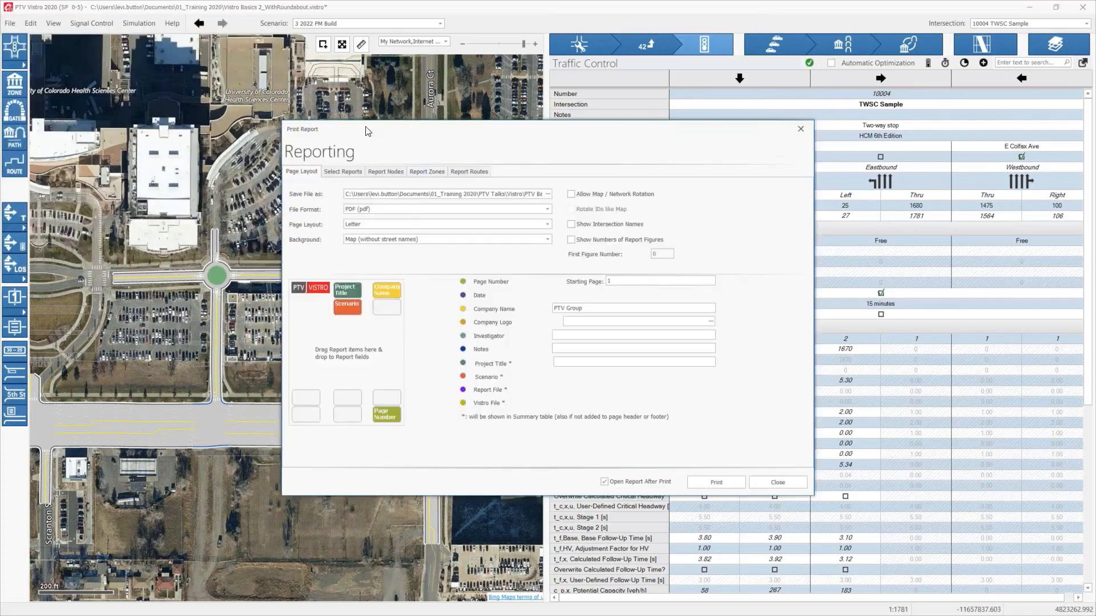
left_click_drag(366, 132, 248, 109)
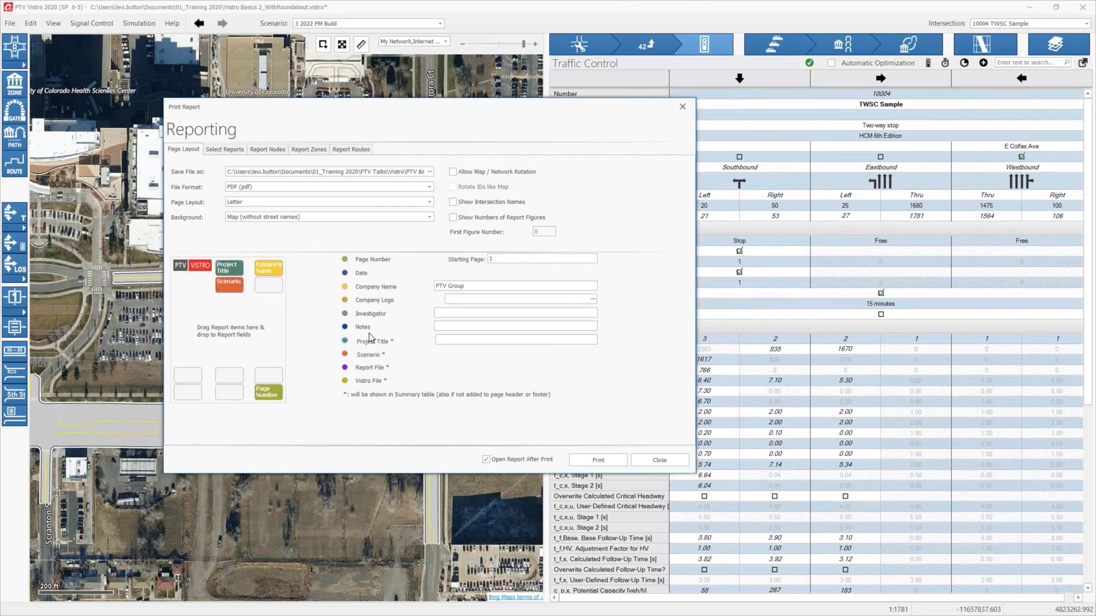
Keep the scenario item in the report header, add the investigator item to the footer's center and enter the investigator's name.
left_click_drag(223, 286, 227, 375)
left_click_drag(374, 356, 230, 288)
left_click_drag(363, 315, 229, 392)
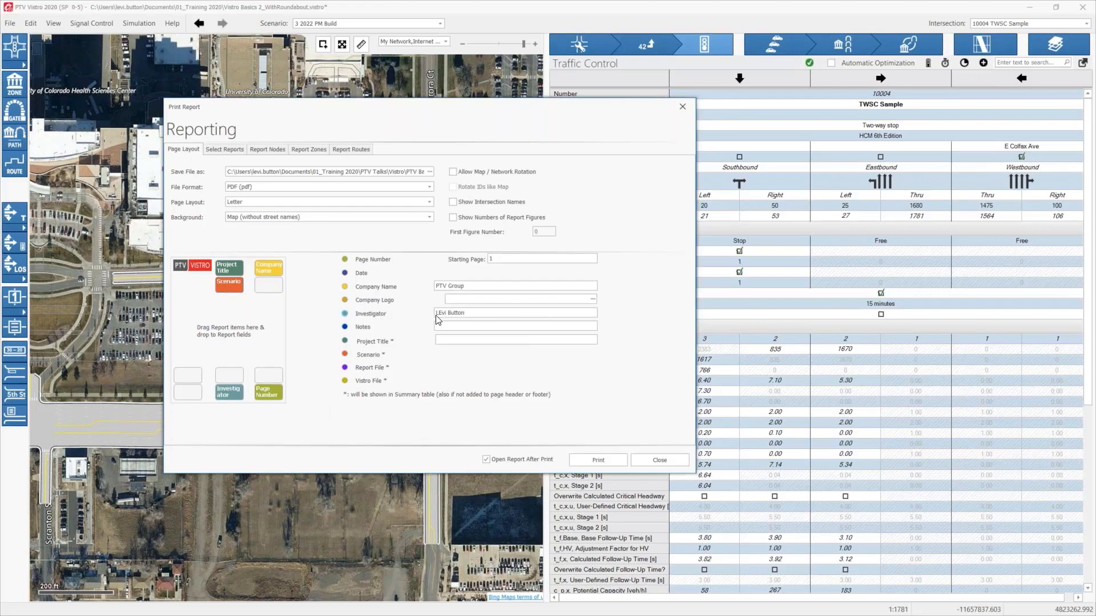
left_click_drag(439, 314, 443, 313)
type("e")
Keep PDF as the report format, set the starting page to 17, and display the reports available for printing.
left_click(355, 188)
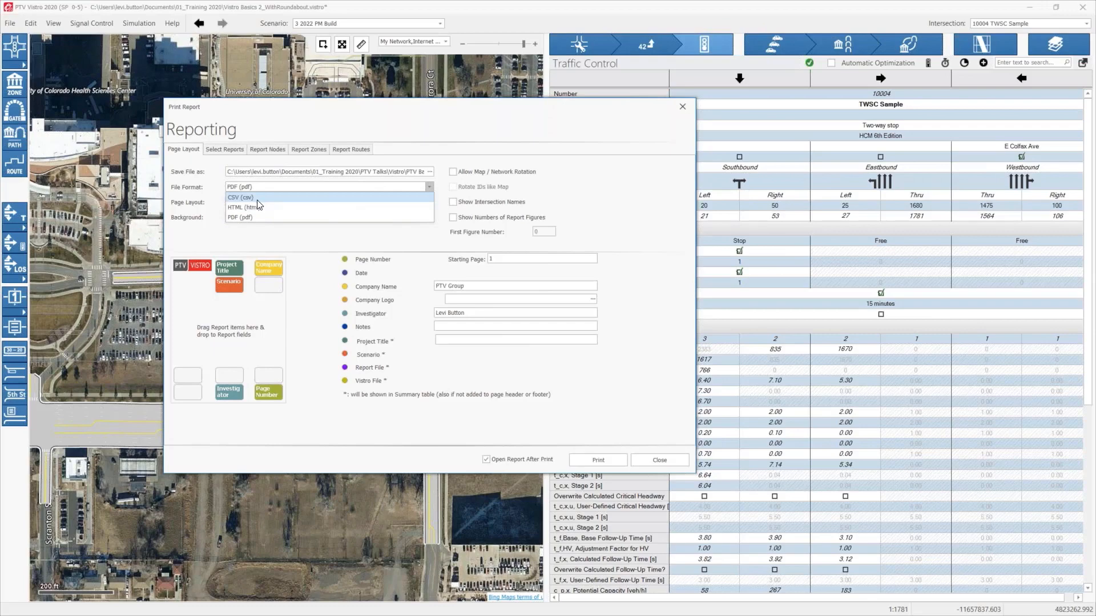
left_click(295, 238)
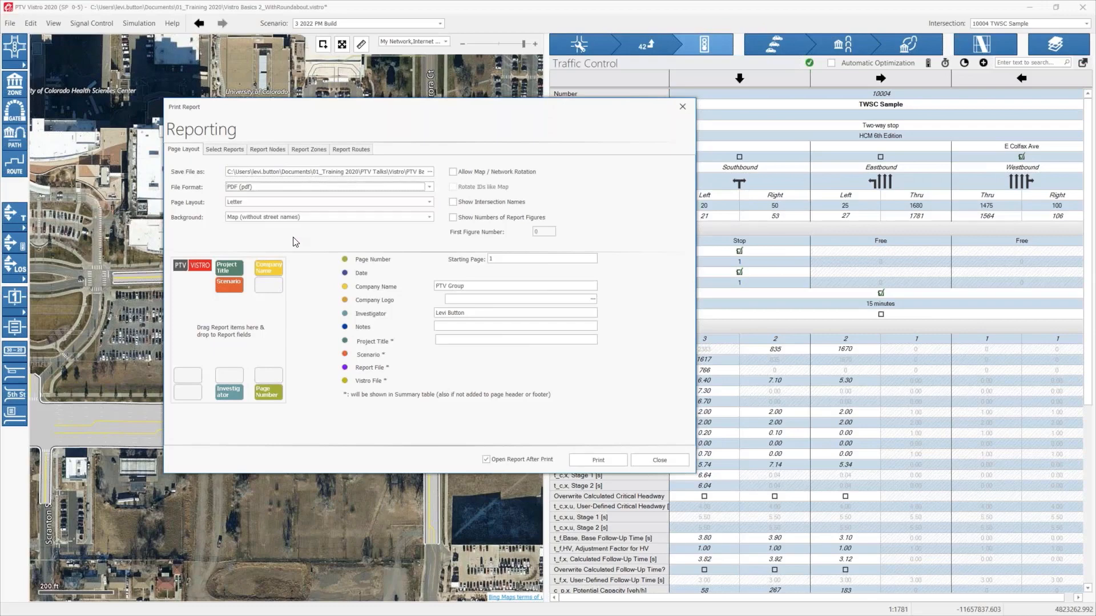
left_click(508, 258)
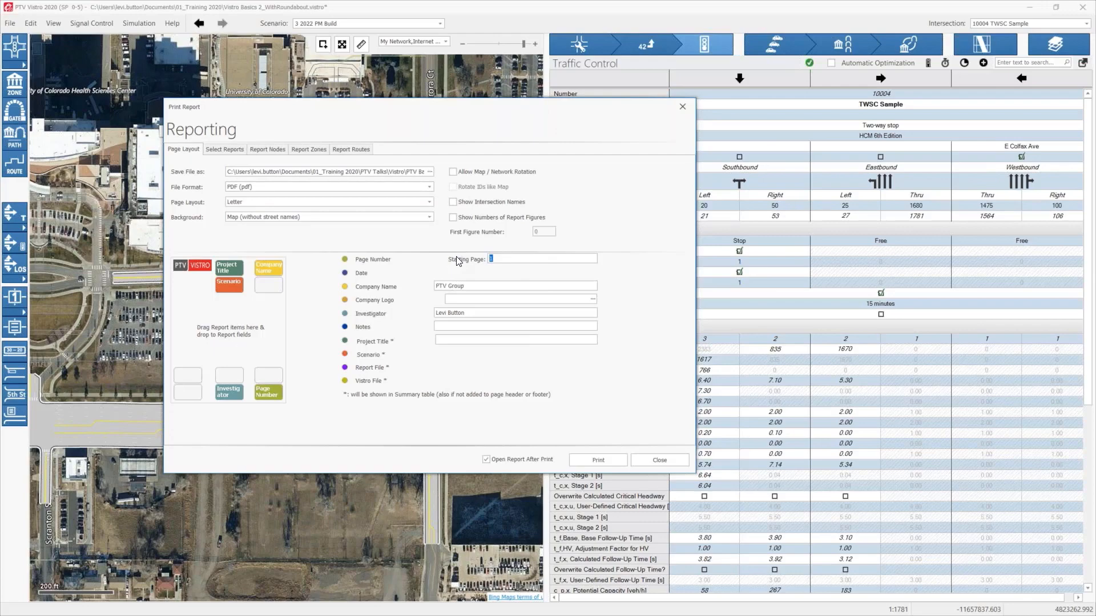
type("17")
left_click(218, 152)
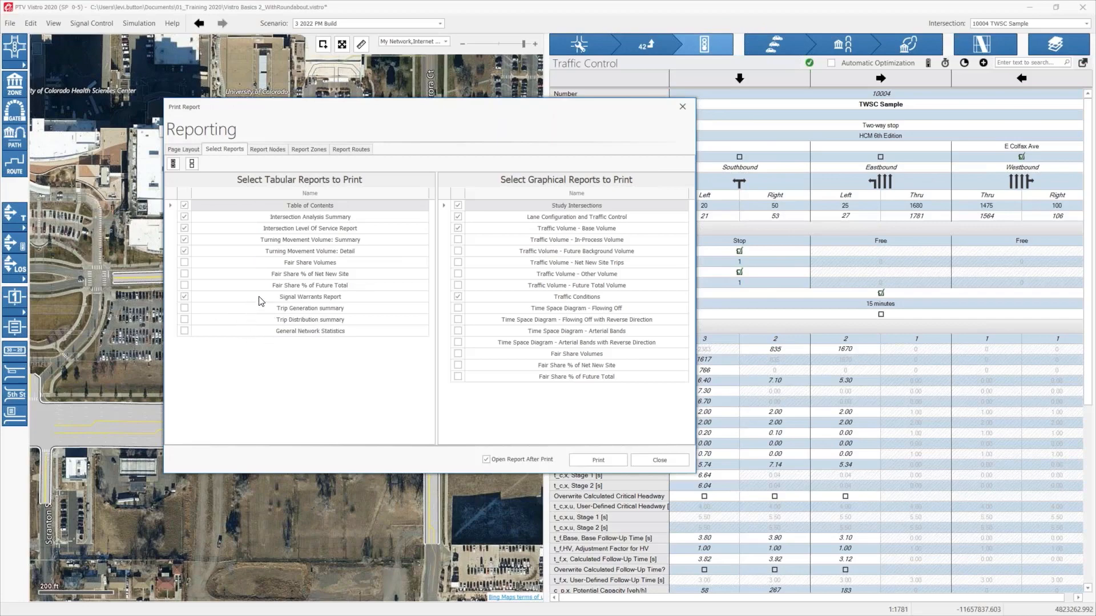
Include the Signal Warrants Report in the tabular reports and check the TWSC Sample intersection's hourly warrant volumes among the report intersections.
left_click(184, 297)
left_click(280, 153)
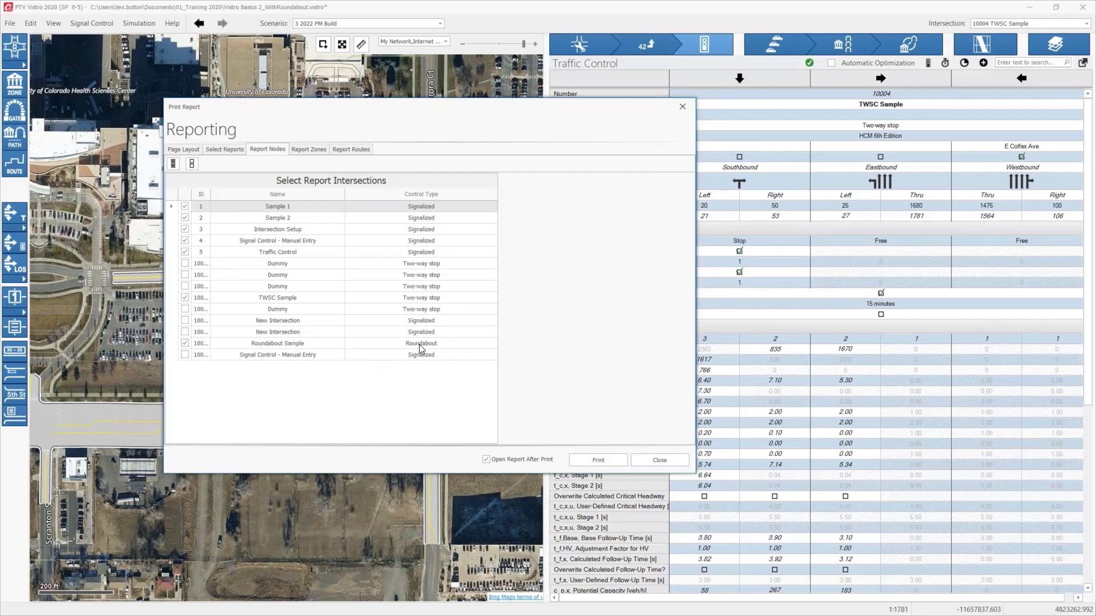
left_click(256, 301)
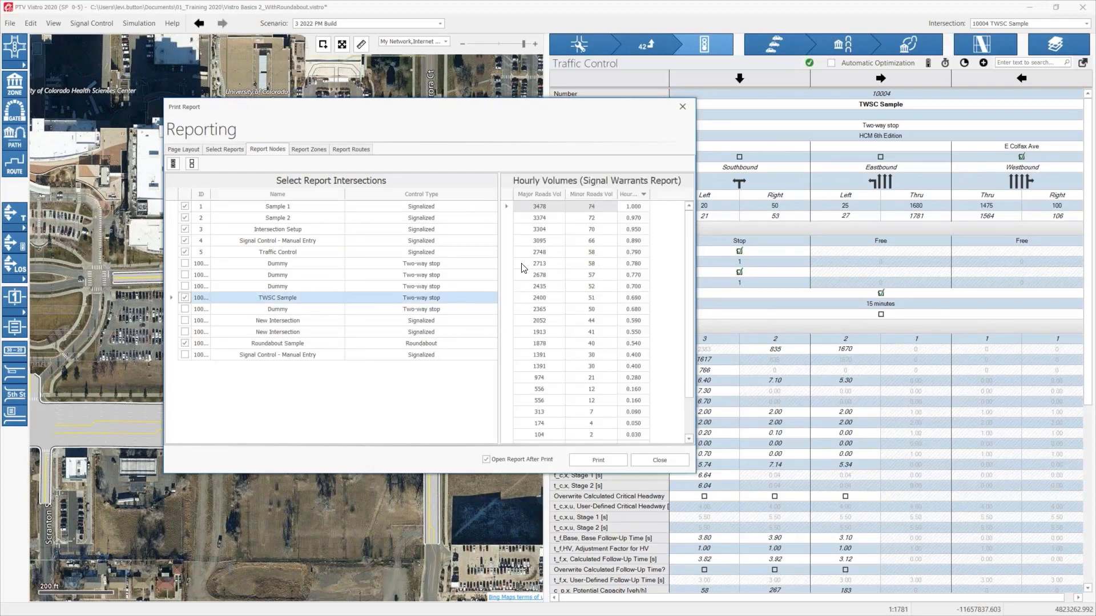
left_click(262, 252)
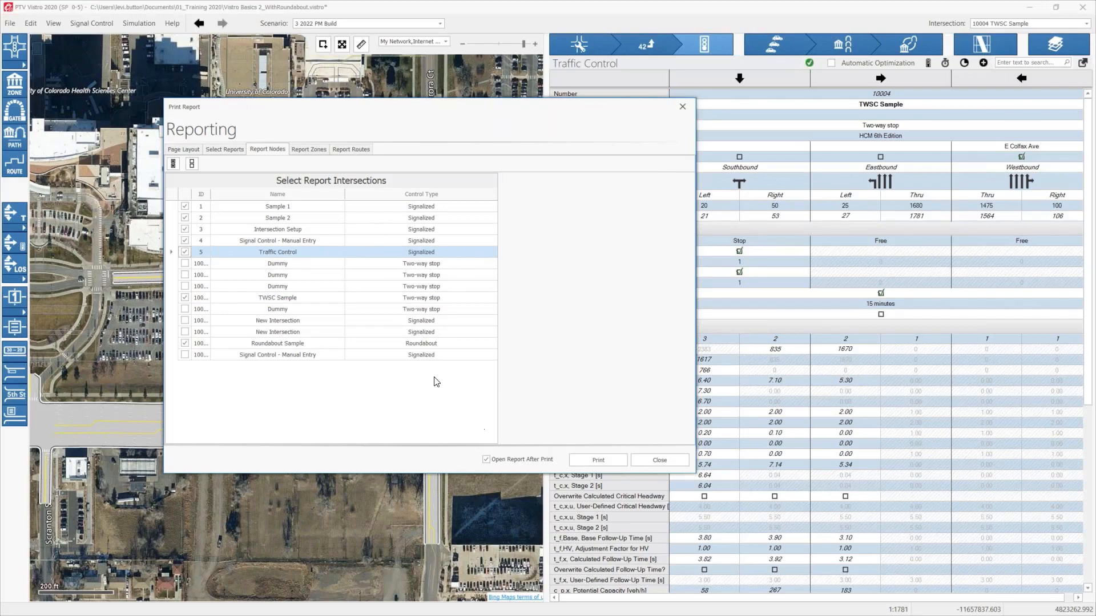
Review the page layout, selected reports and report intersections, and print the 2022 PM Build report to PDF.
left_click(187, 152)
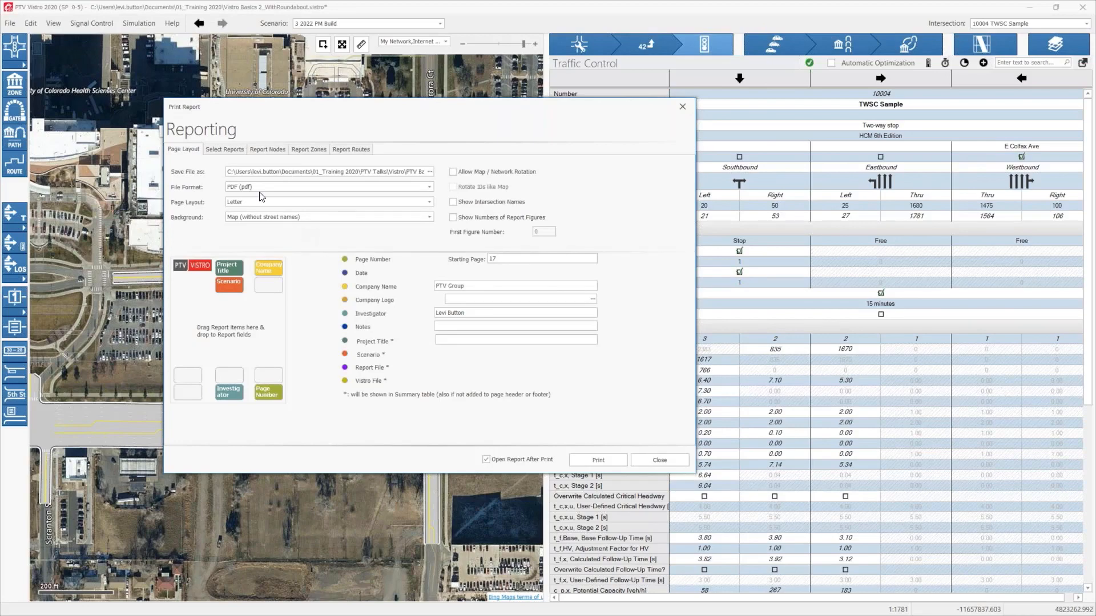
left_click(225, 150)
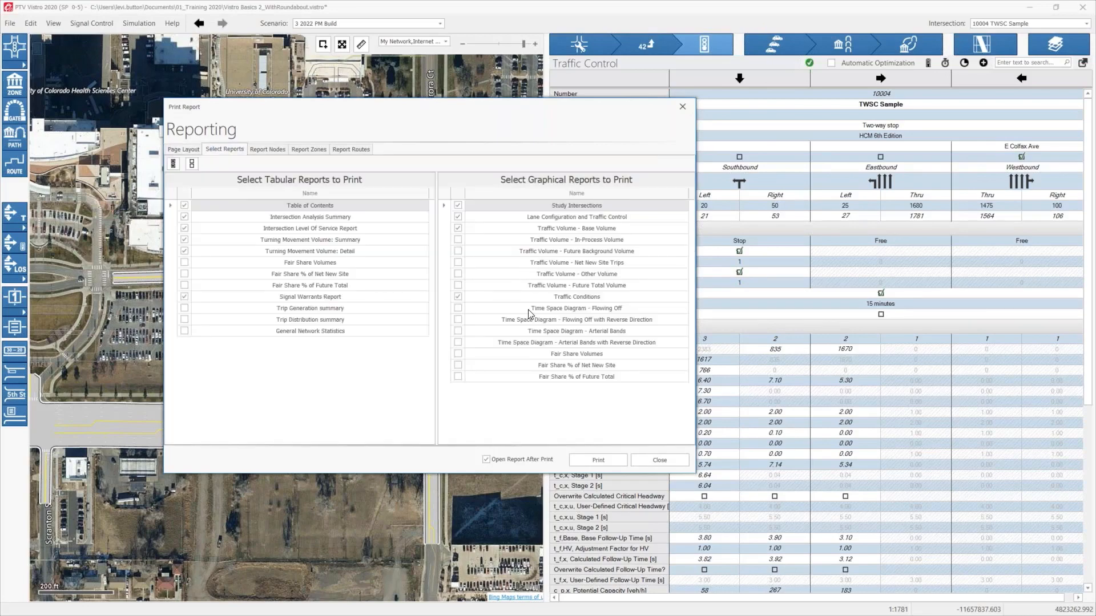
left_click(267, 149)
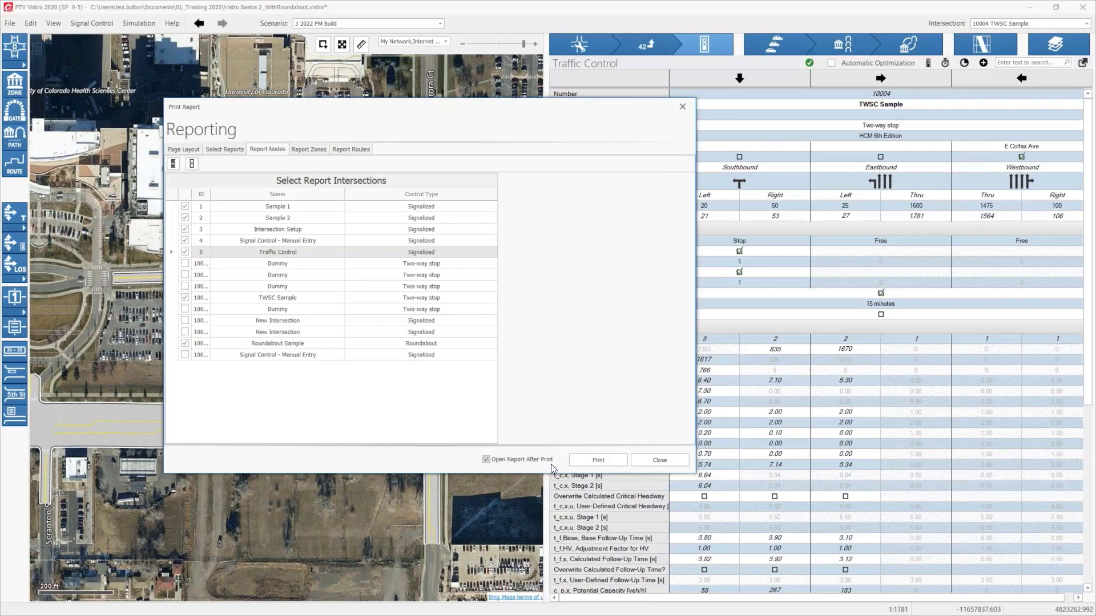
left_click(591, 462)
left_click(445, 317)
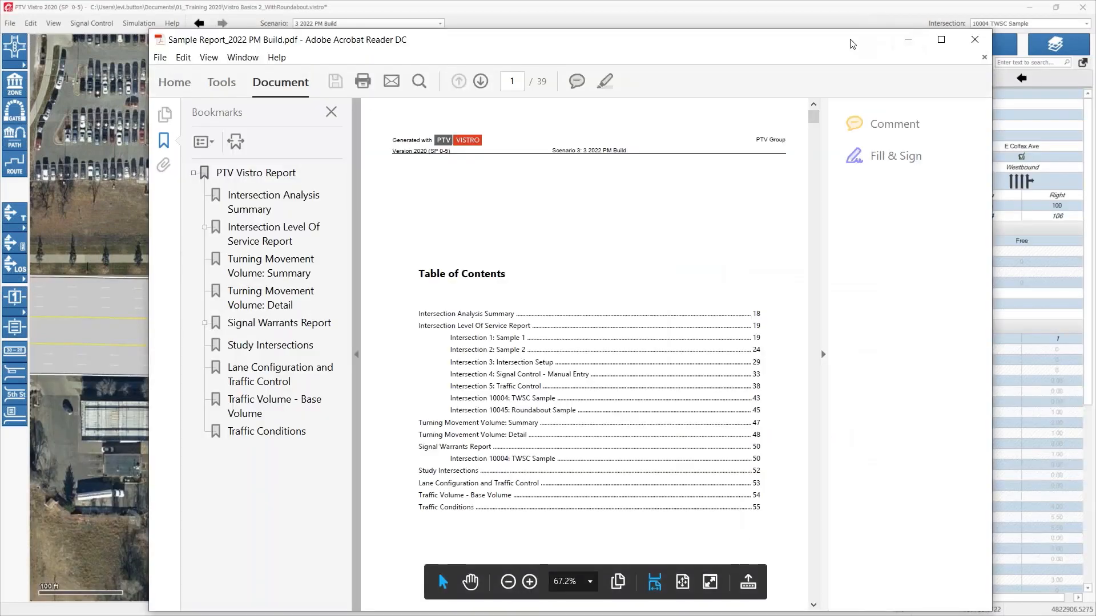
Maximize the PDF report in Adobe Acrobat Reader and view its table of contents and the Intersection Analysis Summary.
left_click_drag(851, 44, 832, 1)
scroll(494, 326, "down", 1)
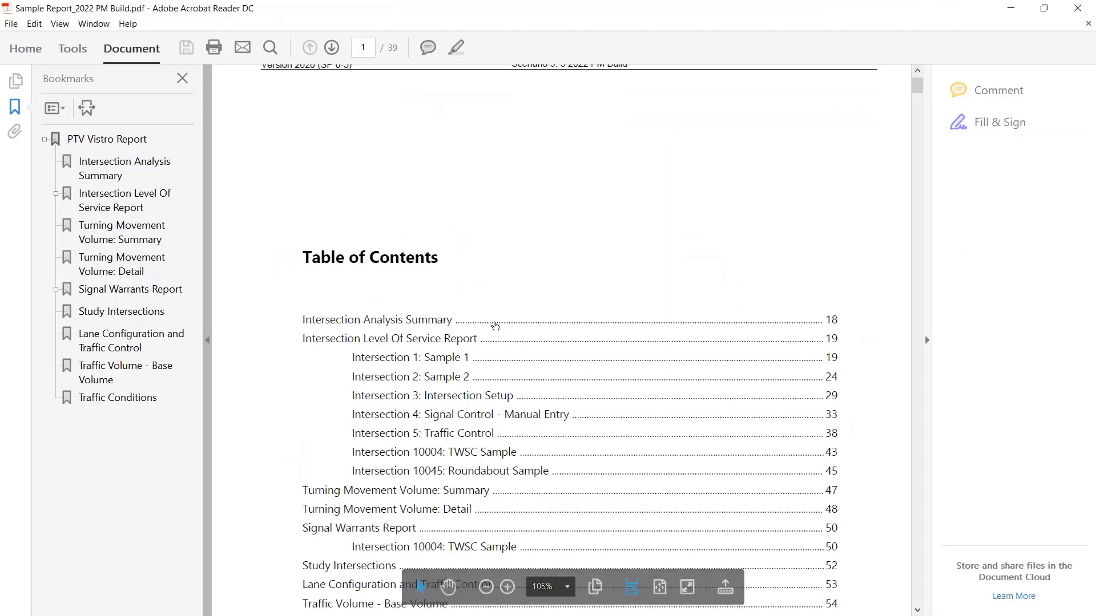
scroll(492, 326, "down", 3)
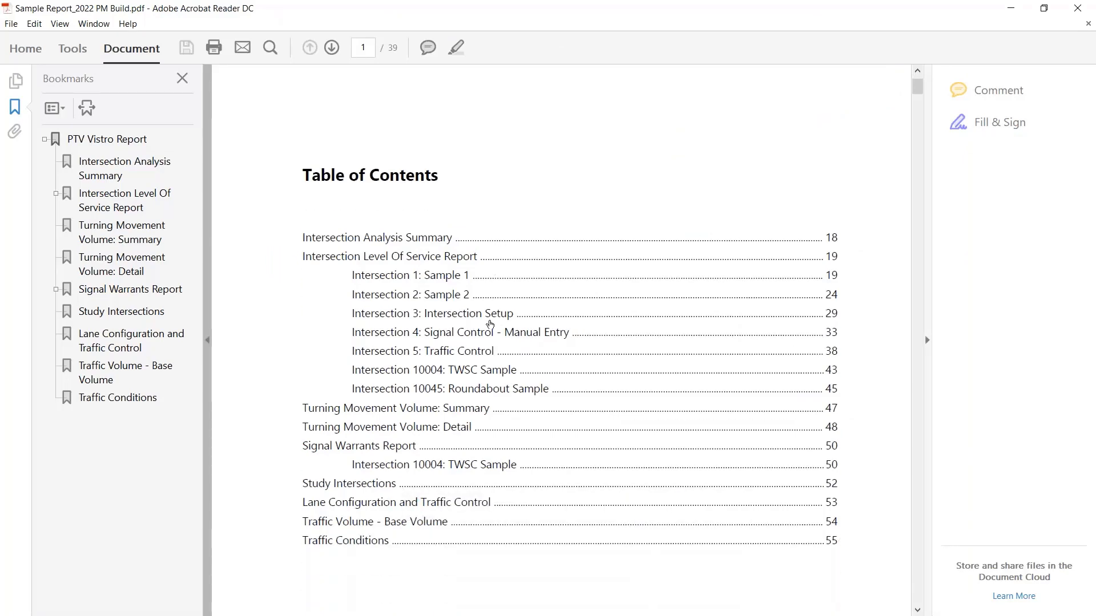
scroll(489, 324, "down", 1)
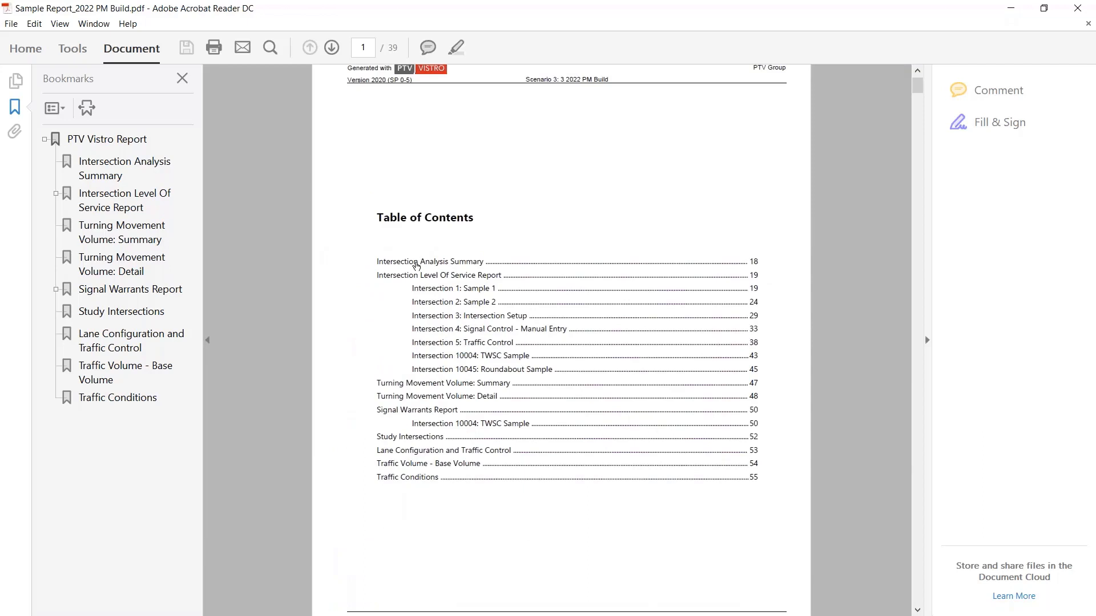
left_click(416, 263)
scroll(443, 350, "up", 5)
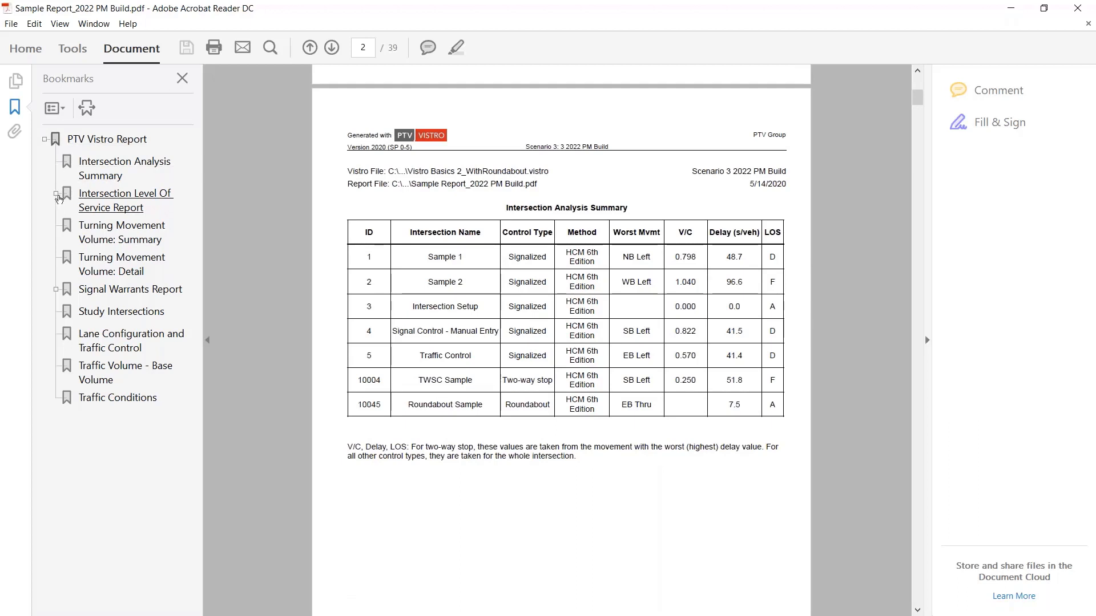
Expand the Intersection Level Of Service Report bookmark and view the pages for intersections 5, 4 and 3.
left_click(57, 195)
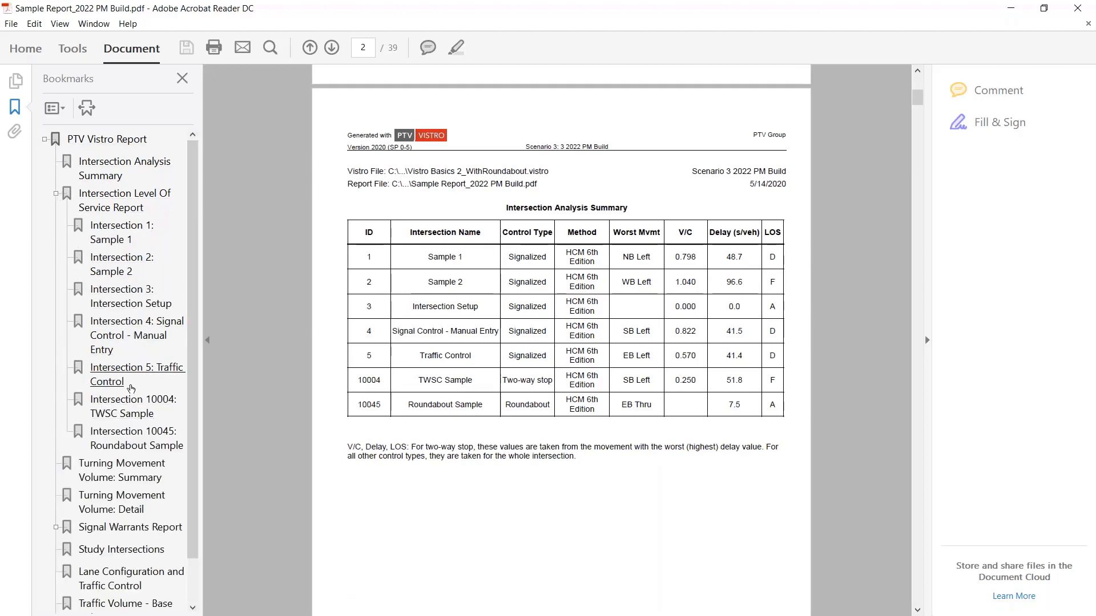
left_click(121, 372)
left_click(108, 325)
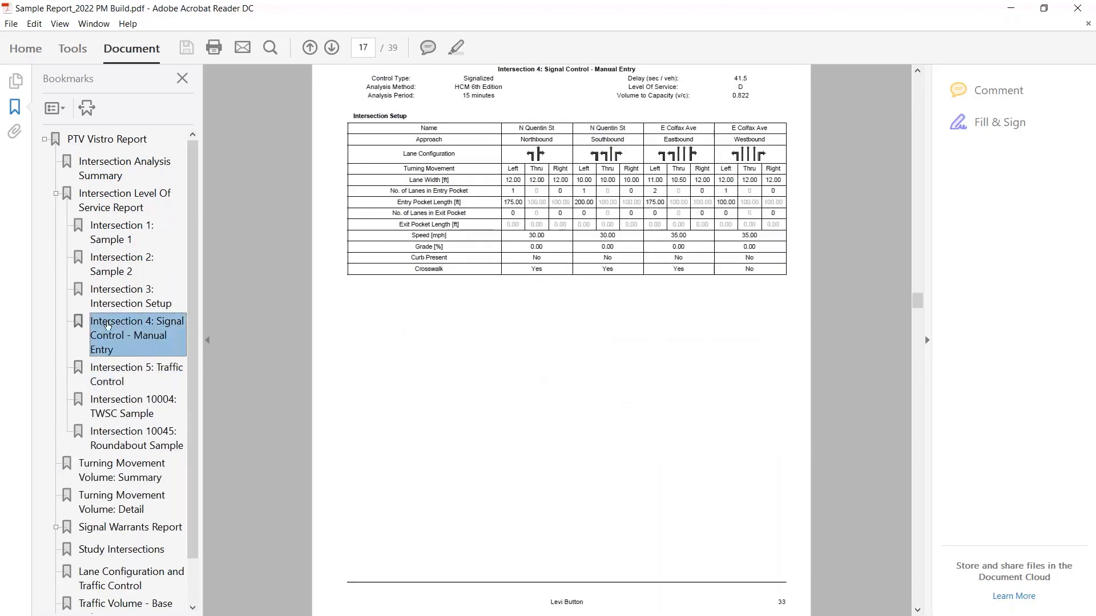
left_click(108, 295)
scroll(111, 322, "down", 1)
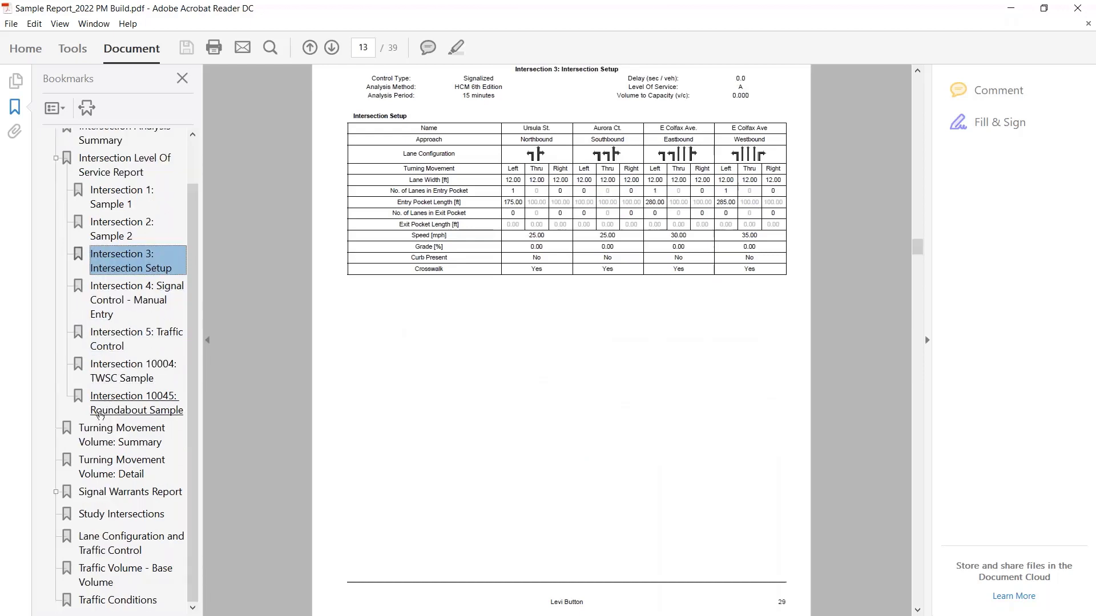
View the Signal Warrants Report, the Study Intersections map, and the Lane Configuration and Traffic Control figure.
left_click(71, 497)
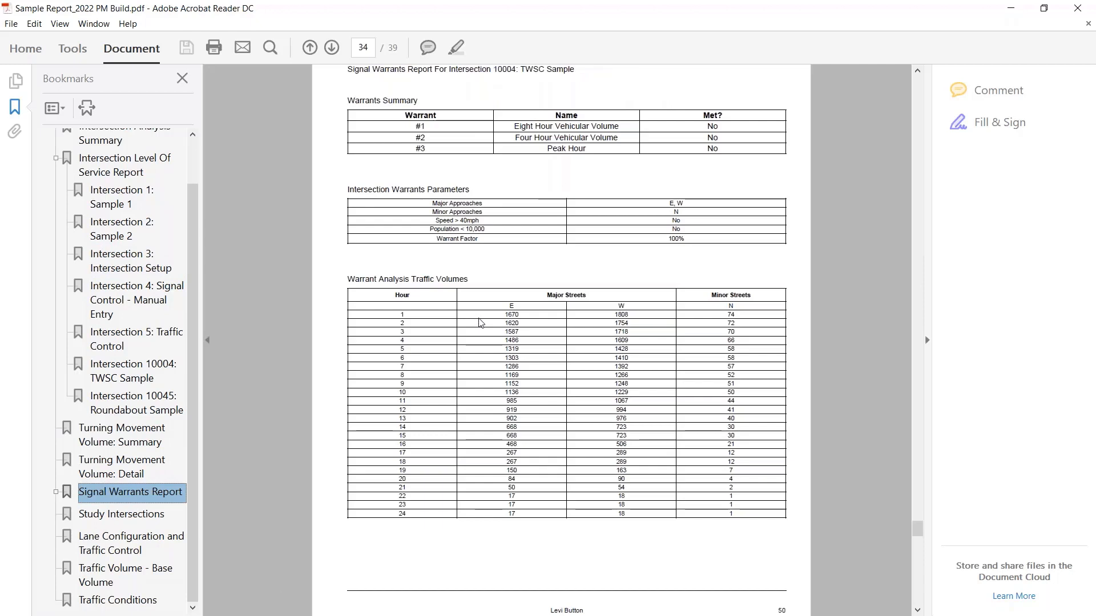
scroll(481, 323, "up", 1)
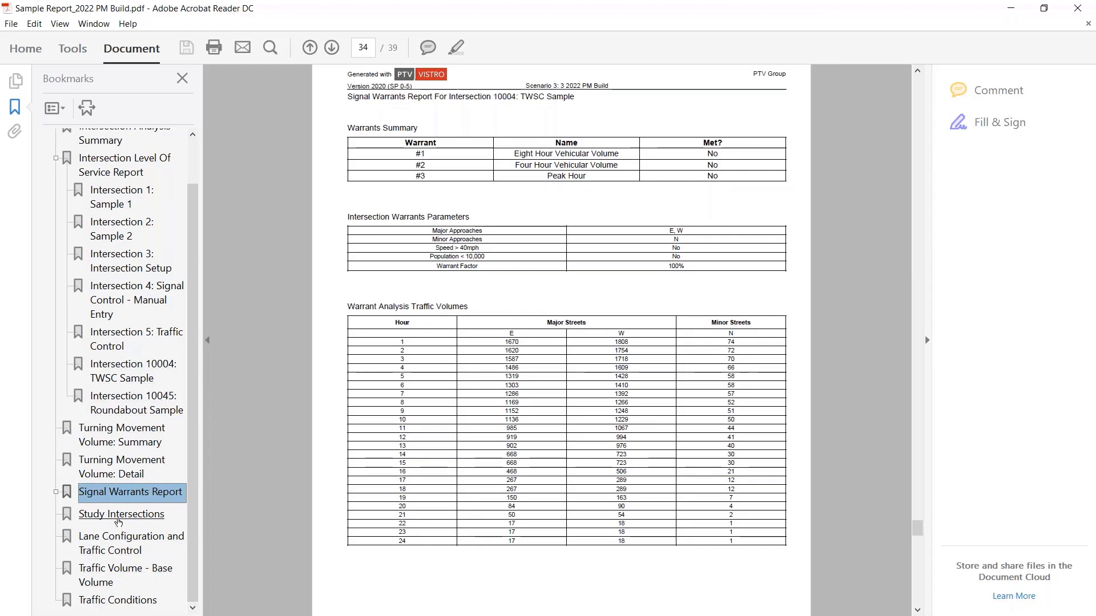
left_click(118, 521)
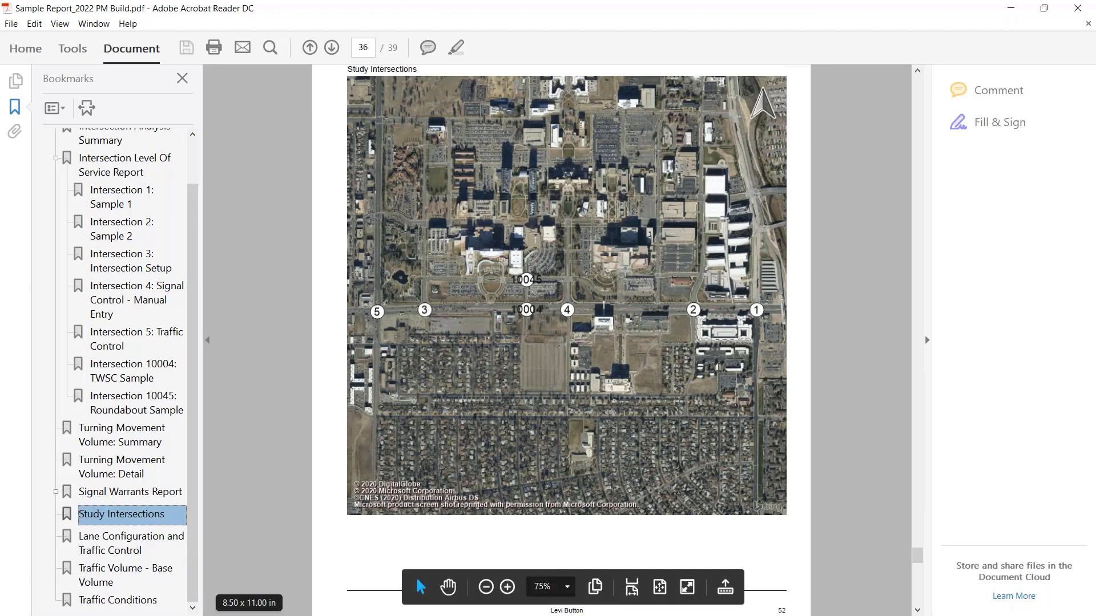
left_click(114, 543)
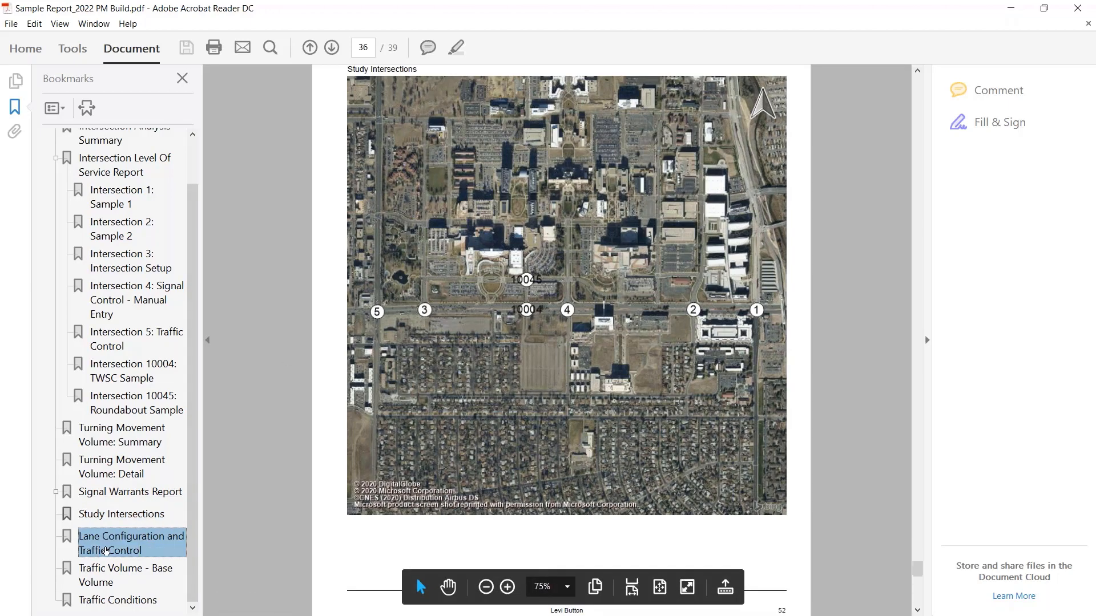
scroll(519, 398, "down", 1)
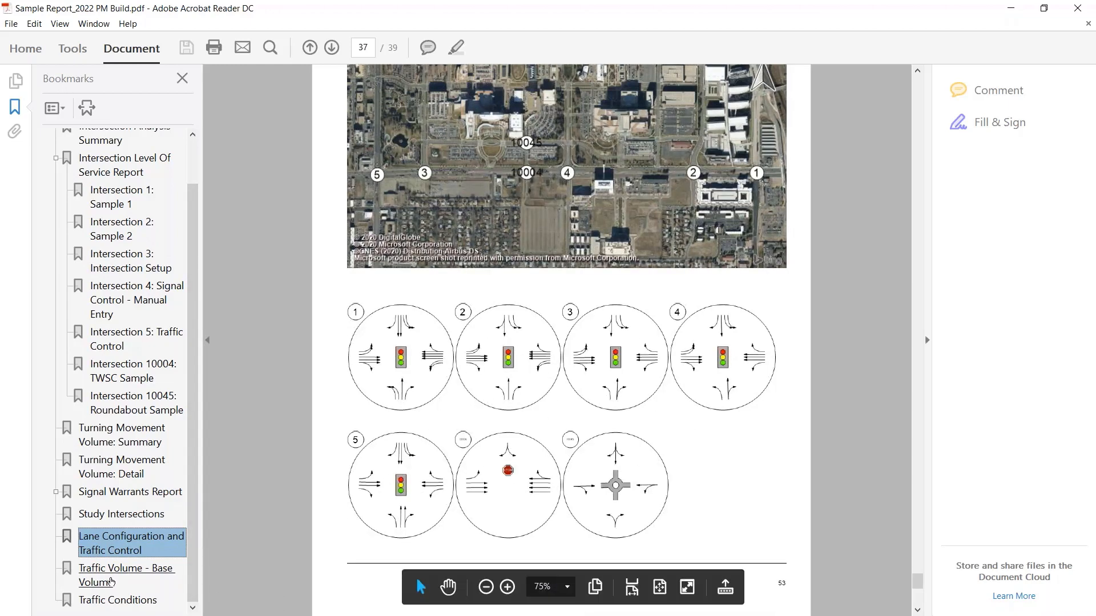
View the Traffic Volume - Base Volume and Traffic Conditions figures of the report.
left_click(111, 582)
scroll(510, 396, "down", 2)
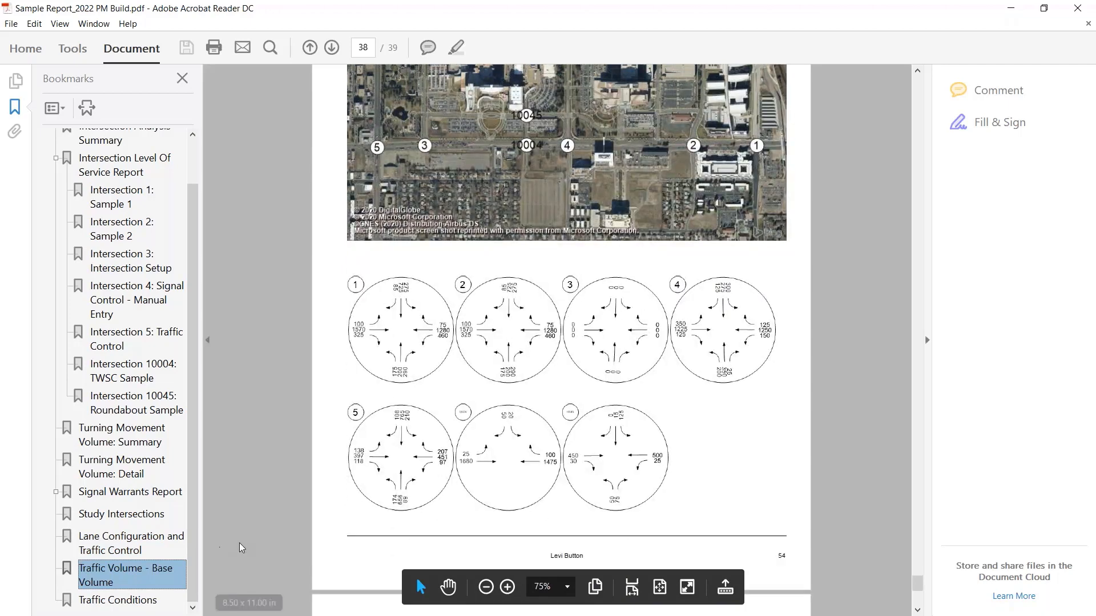
left_click(136, 602)
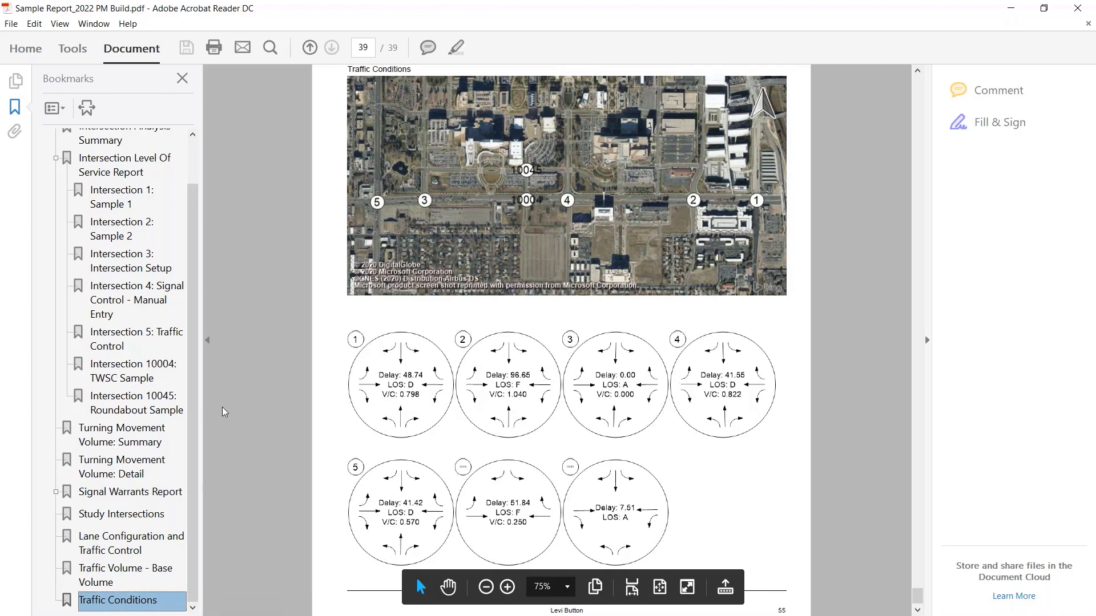
Go through the level of service pages for intersections 1 to 5 in order.
scroll(108, 395, "up", 1)
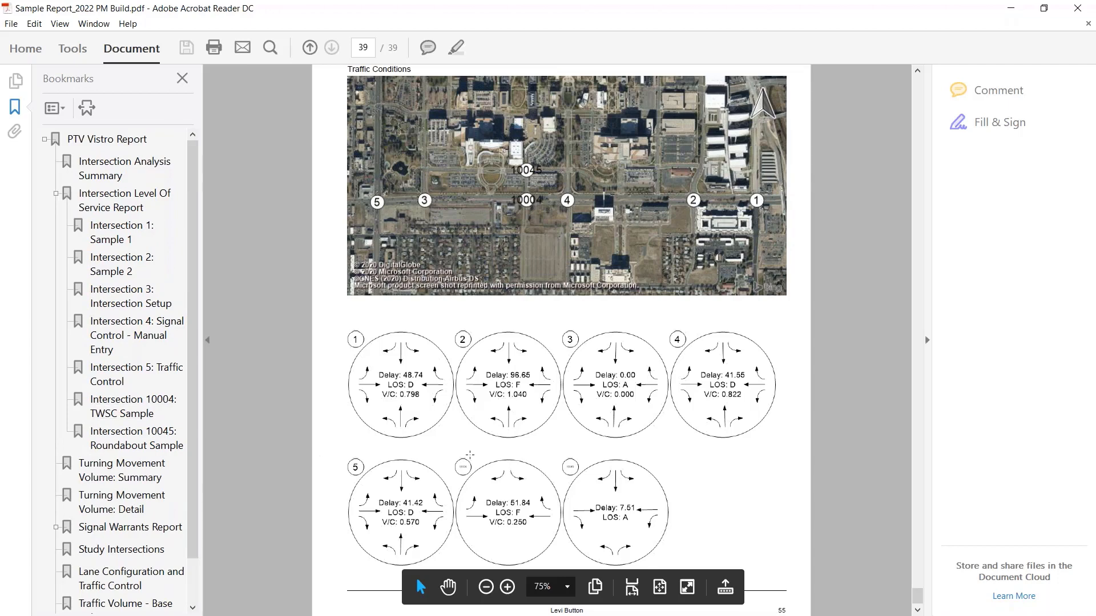
left_click(127, 237)
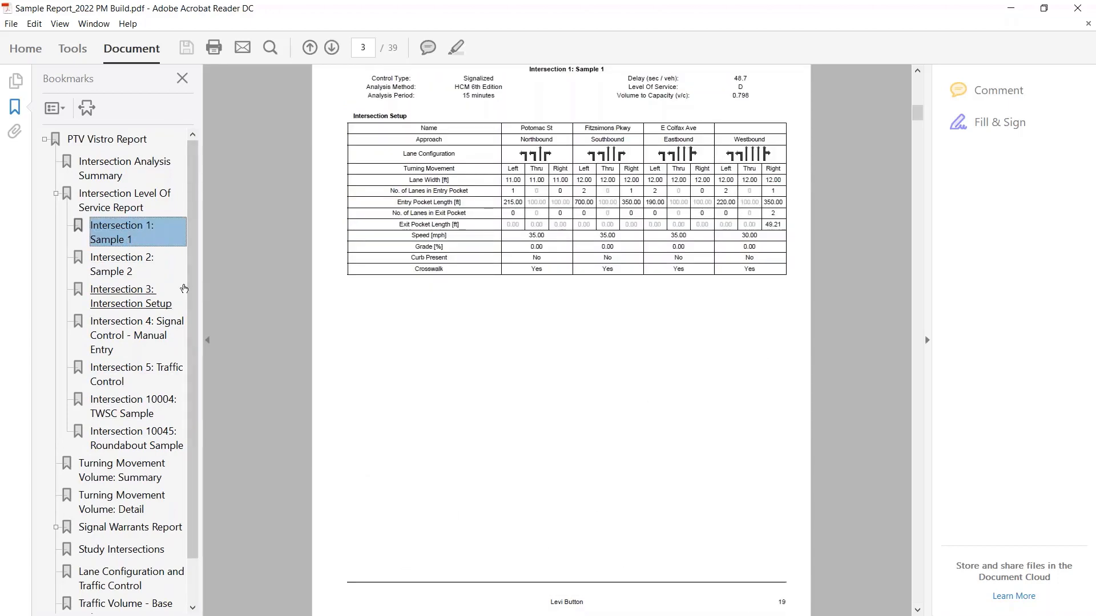
left_click(119, 273)
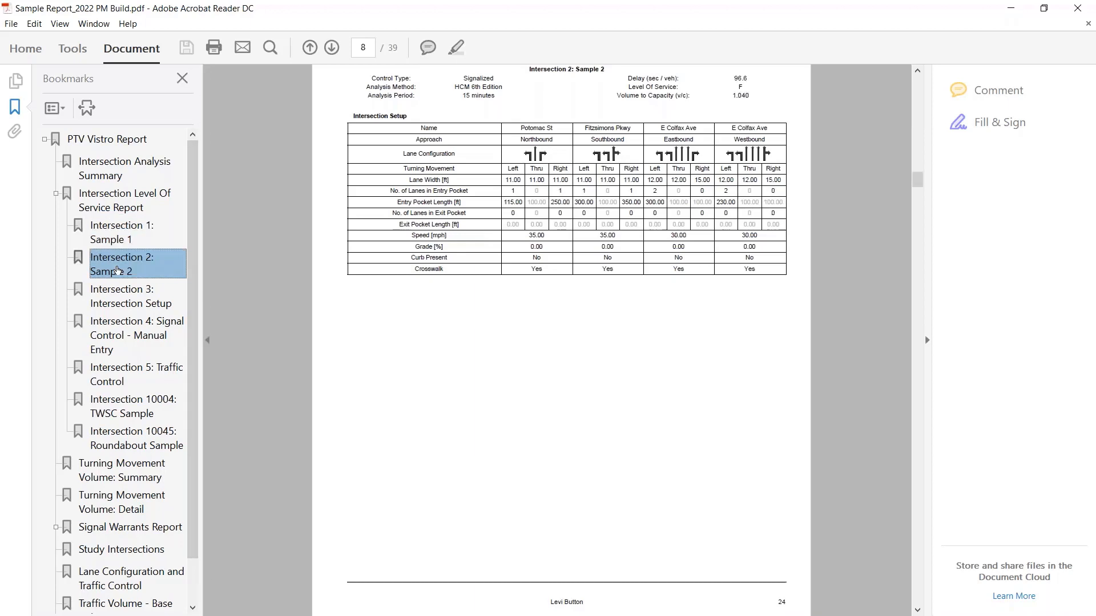
left_click(127, 294)
left_click(131, 329)
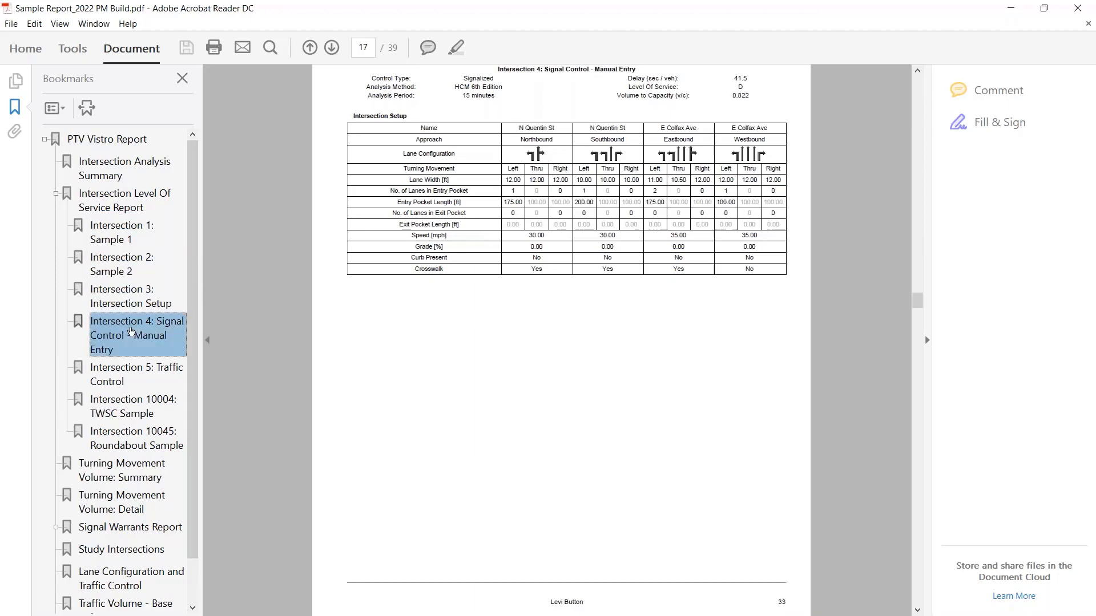
left_click(122, 375)
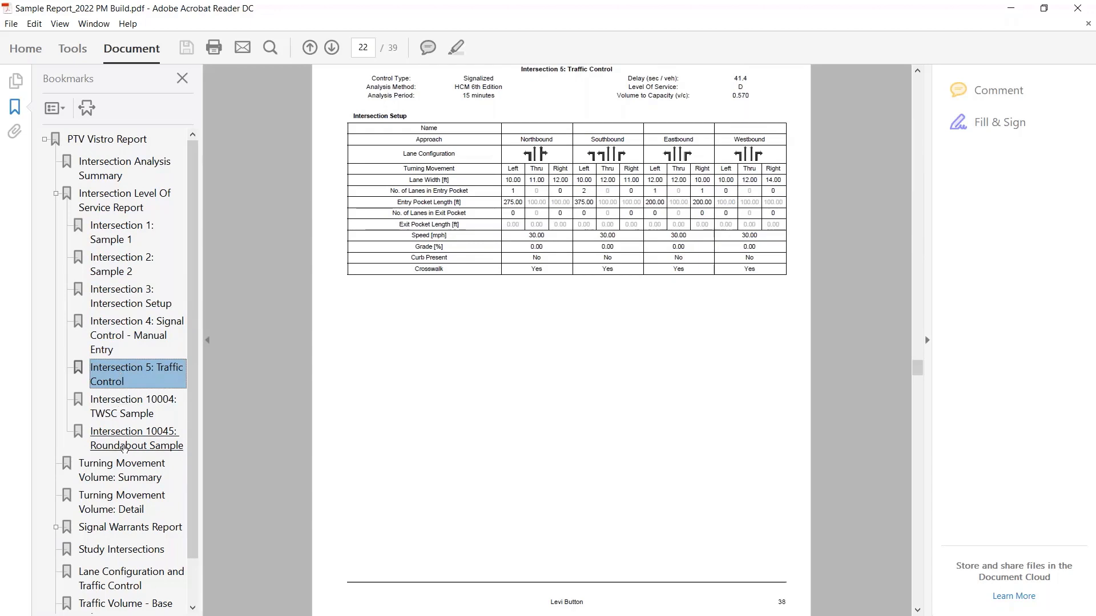
View the Turning Movement Volume Summary and Detail tables, and return to the report's table of contents.
left_click(116, 478)
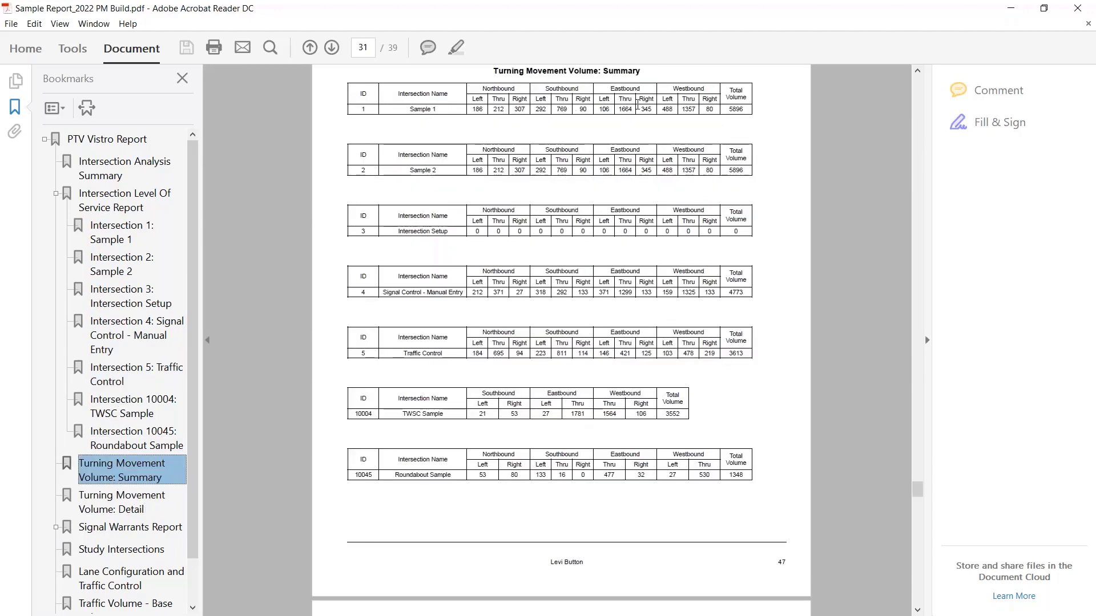
left_click(132, 507)
scroll(473, 386, "down", 1)
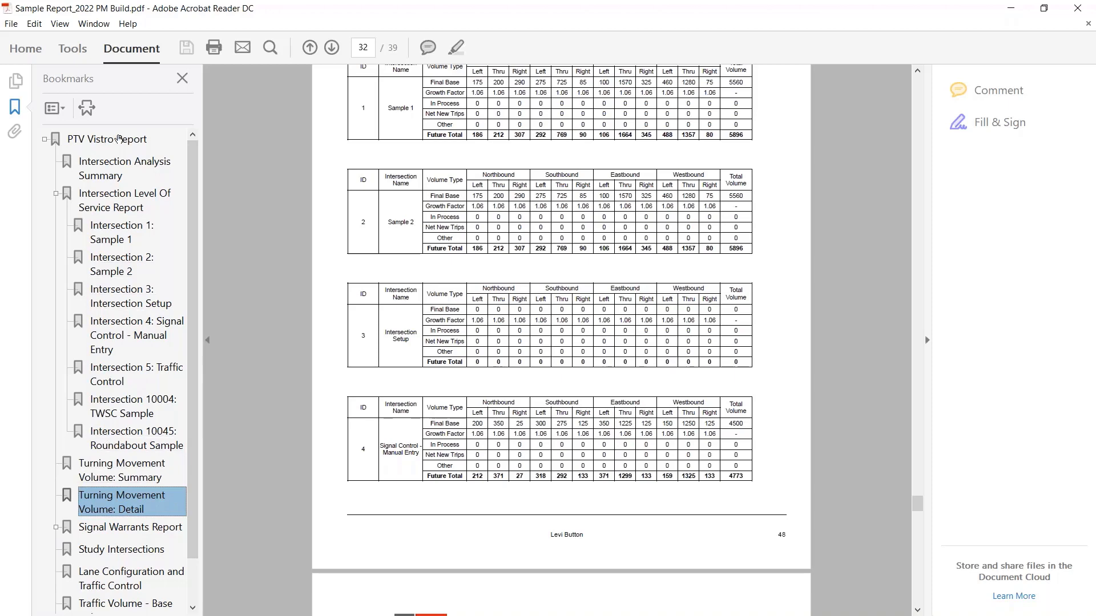
left_click(98, 143)
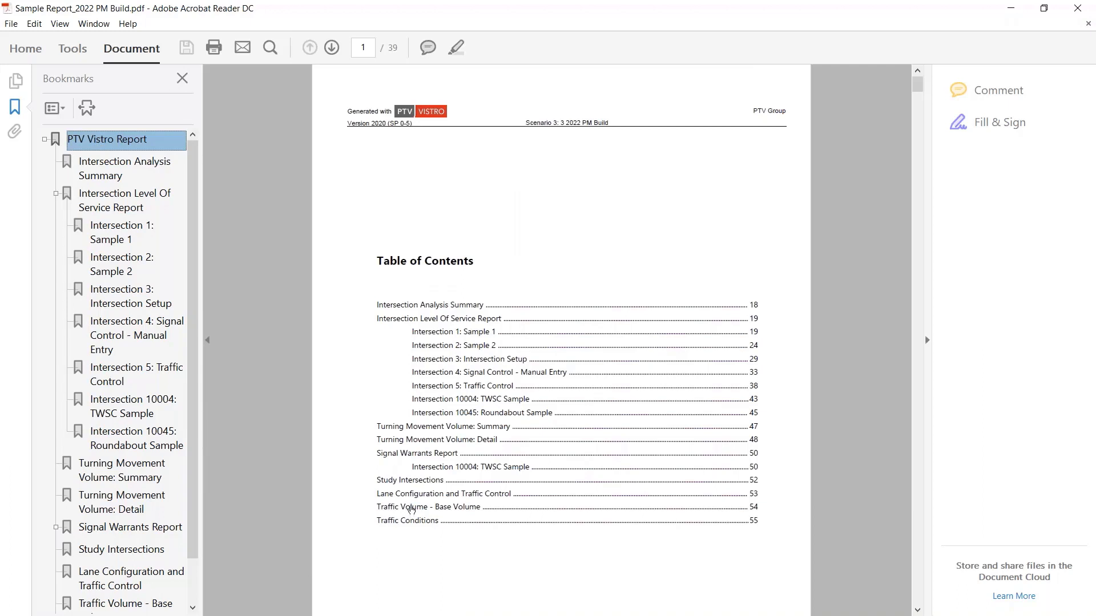
Close the PDF report and reopen the report printing settings in PTV Vistro.
left_click(1091, 6)
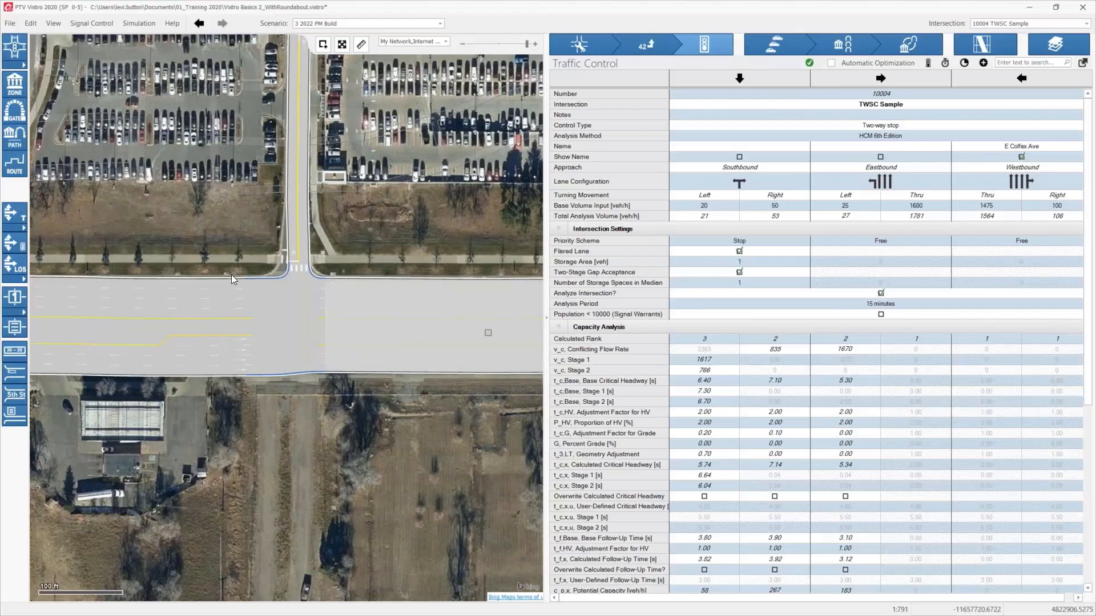
left_click(30, 23)
left_click(30, 23)
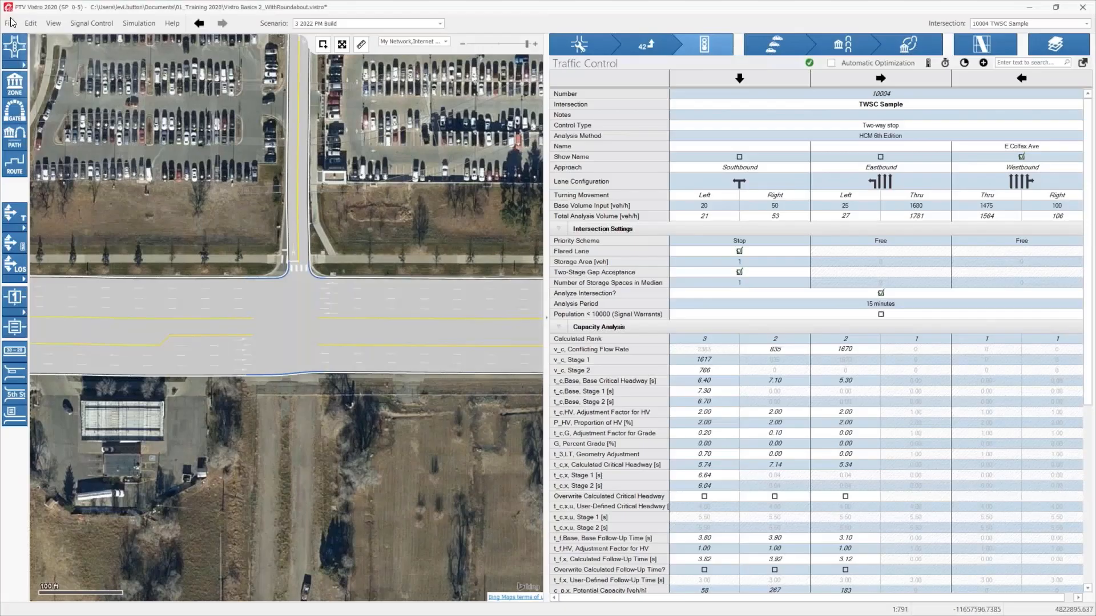
left_click(10, 24)
left_click(34, 117)
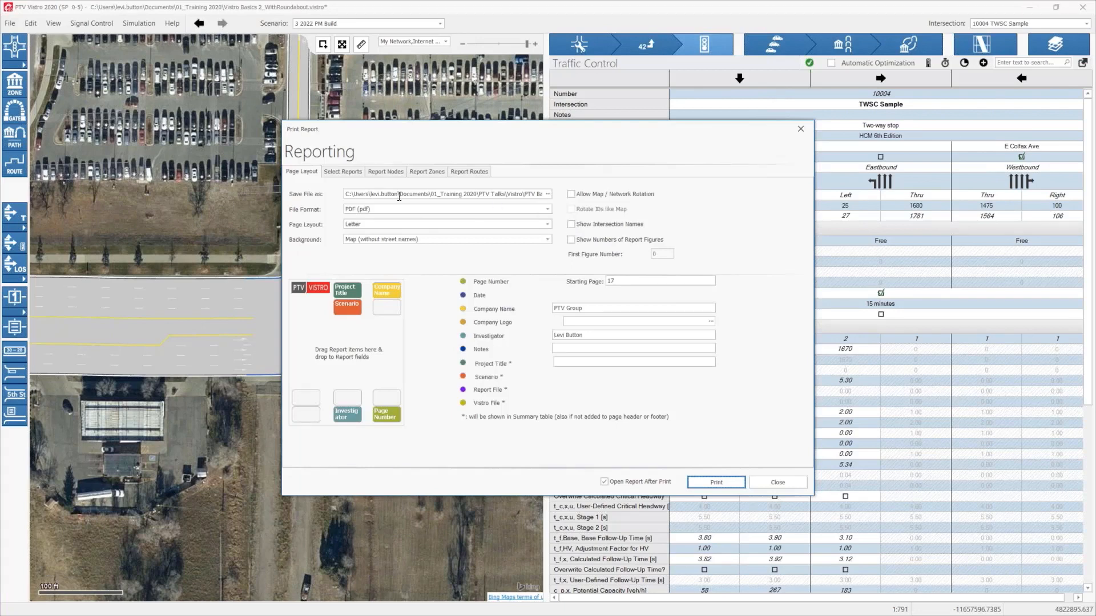
Set the report background to Map (with street names) & Network Model (without street names) and print the PDF again.
left_click_drag(436, 195, 462, 194)
left_click(433, 240)
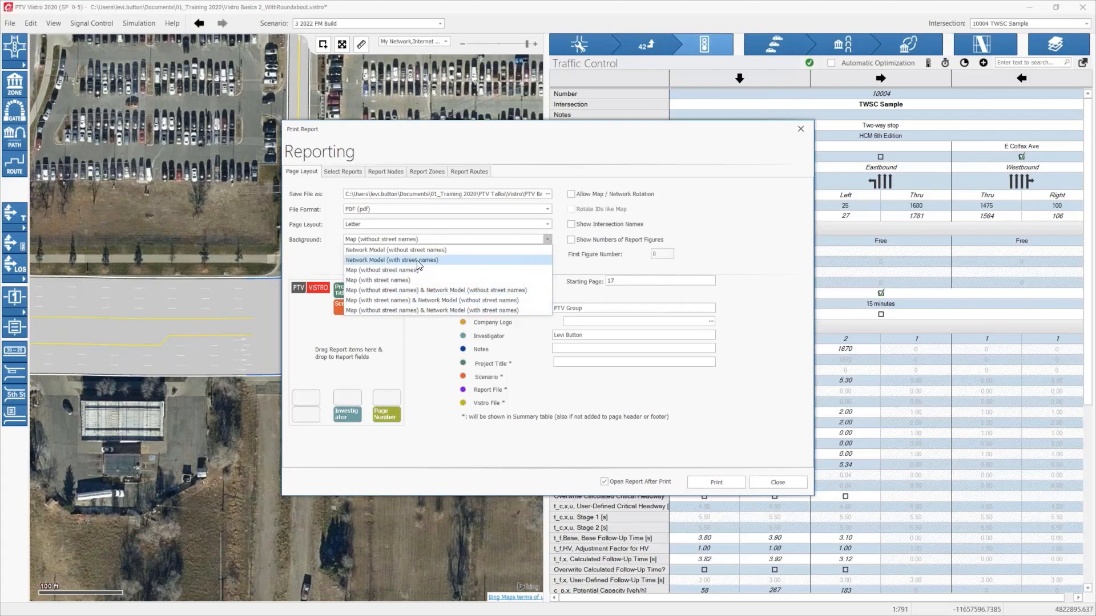
left_click(420, 300)
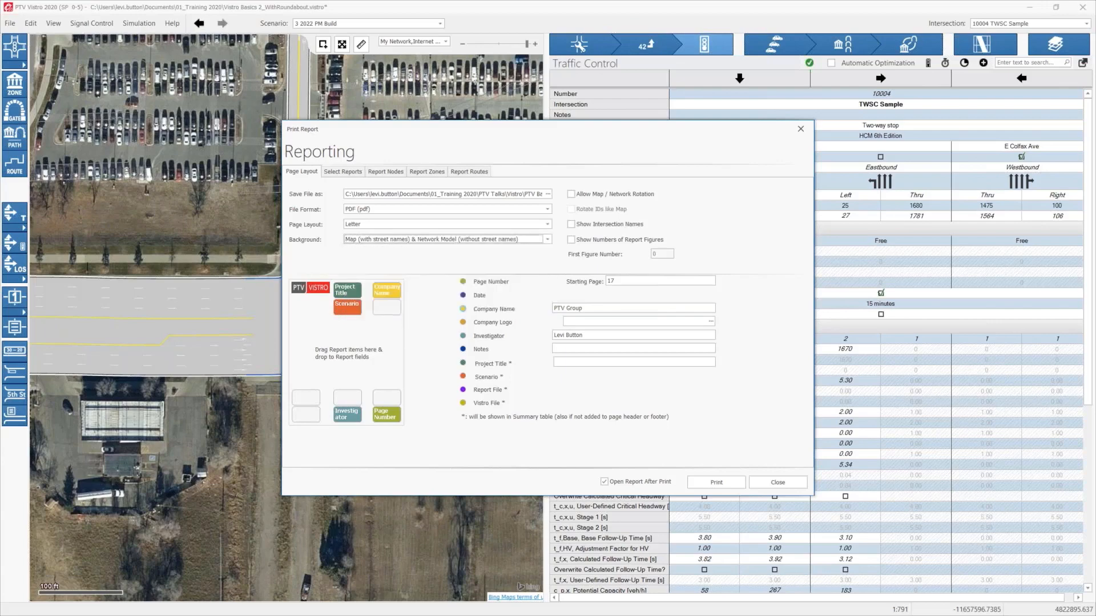
left_click(731, 483)
left_click(568, 339)
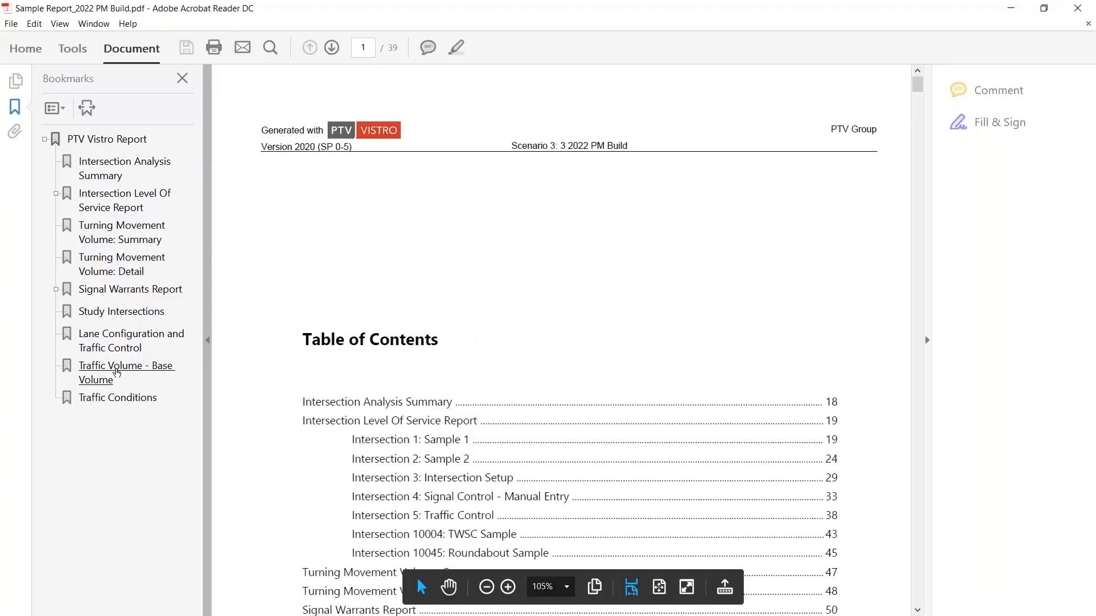
Examine the new map background in the Base Volume and the Lane Configuration and Traffic Control figures.
left_click(114, 372)
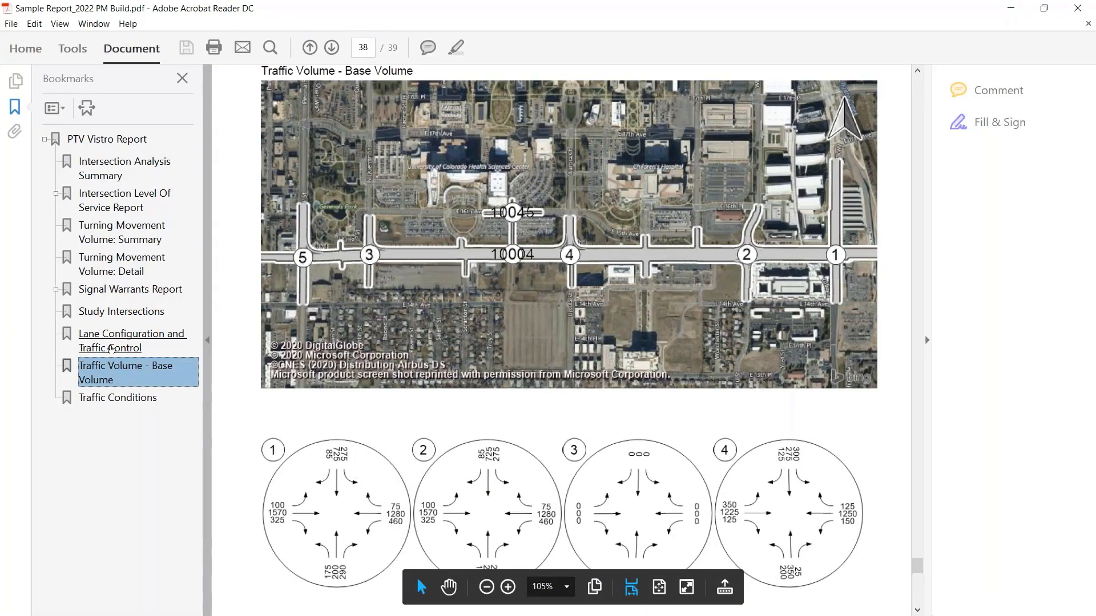
left_click(112, 348)
scroll(412, 360, "down", 4)
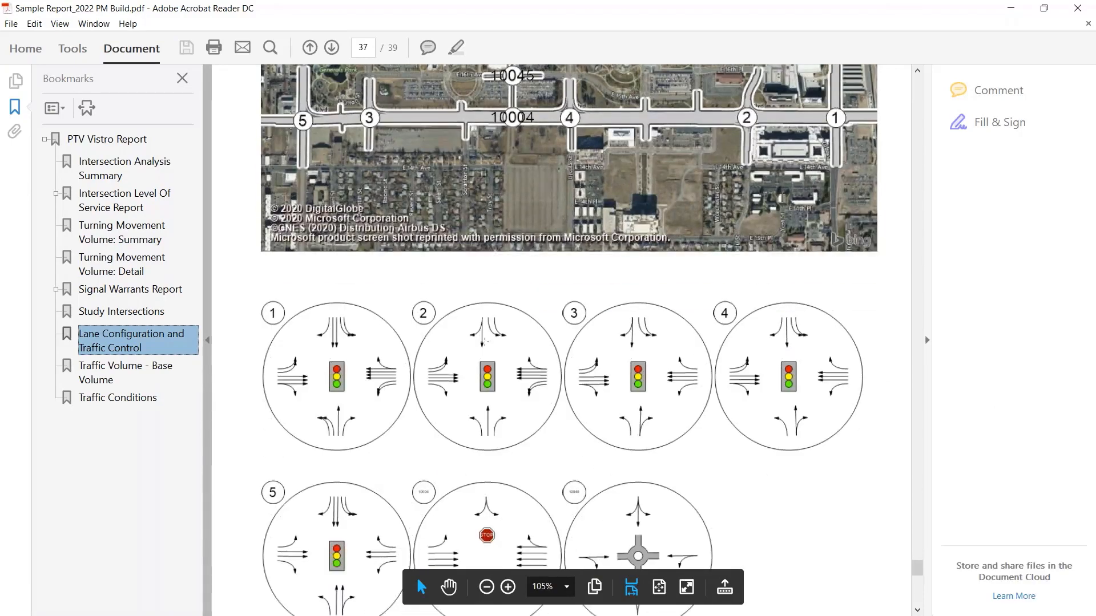
scroll(412, 360, "down", 5)
scroll(561, 342, "down", 5)
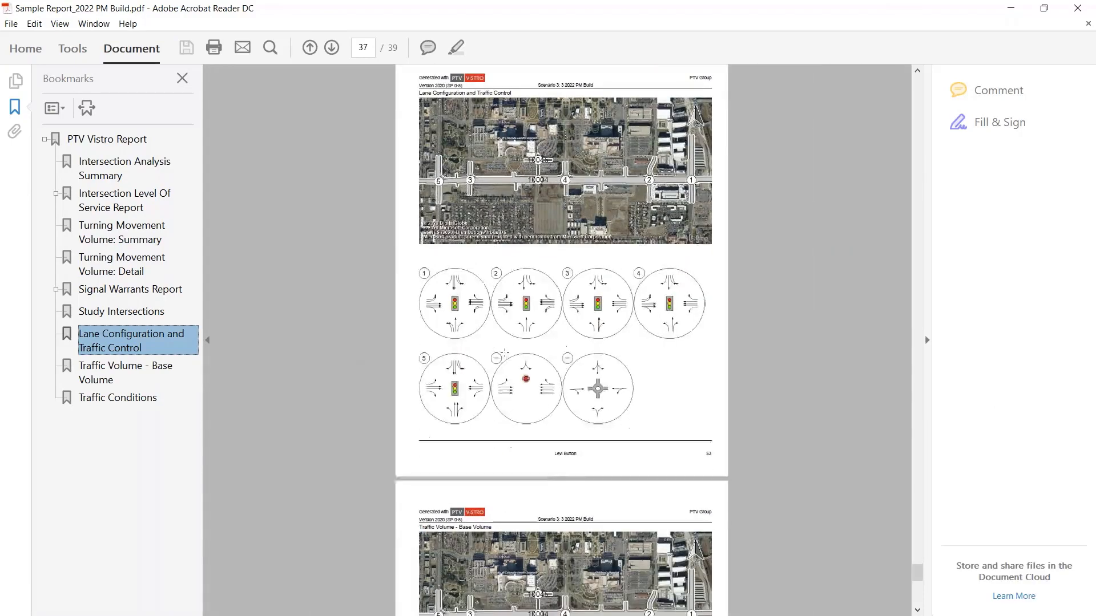
scroll(562, 343, "down", 1)
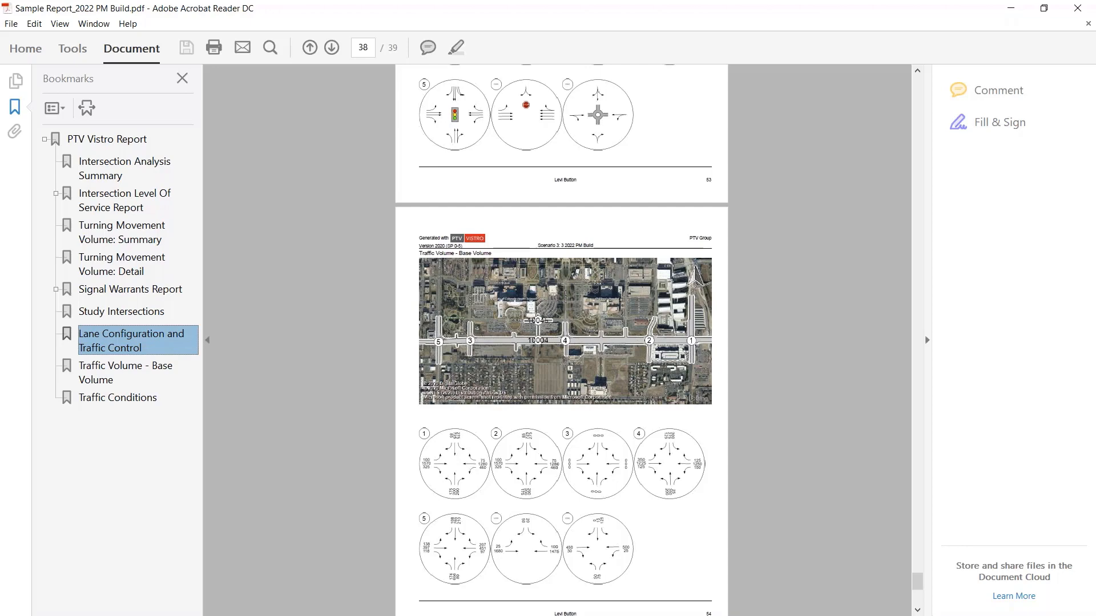
scroll(582, 306, "up", 10)
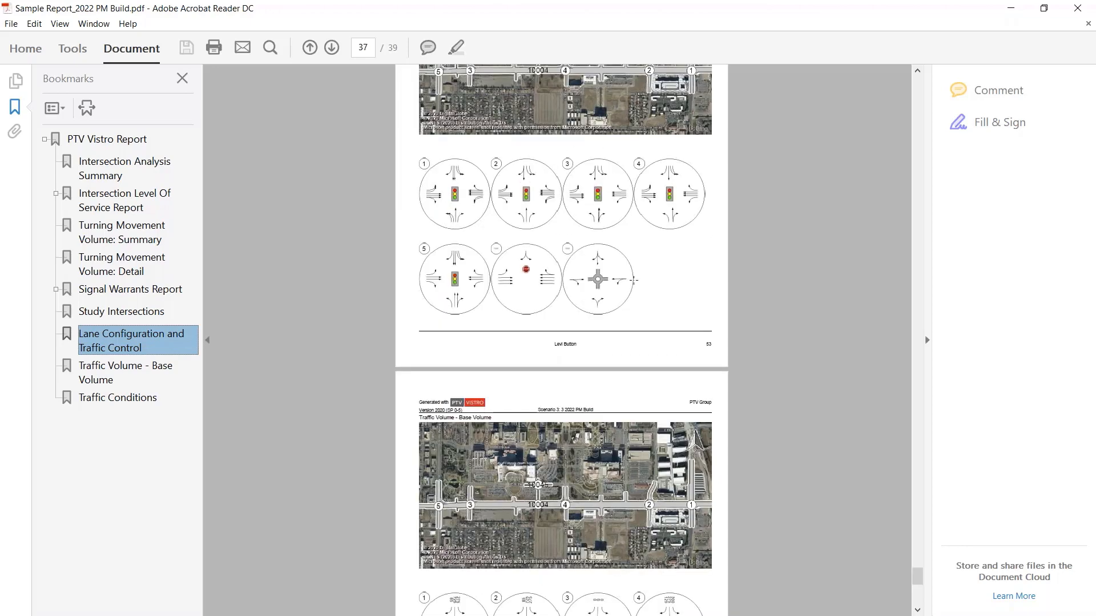